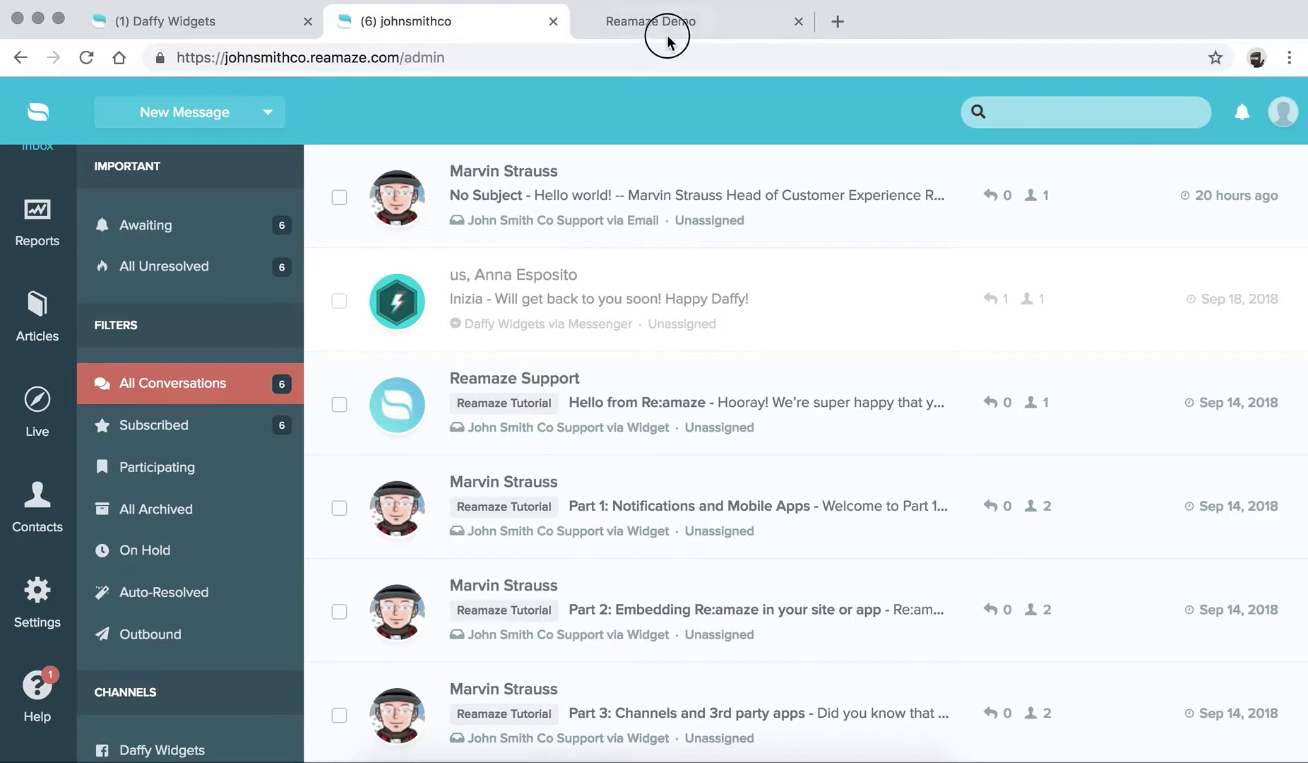
Step: Switch to the Reamaze Demo store, open its FAQ page and look through the embedded FAQ search and topics
click(666, 30)
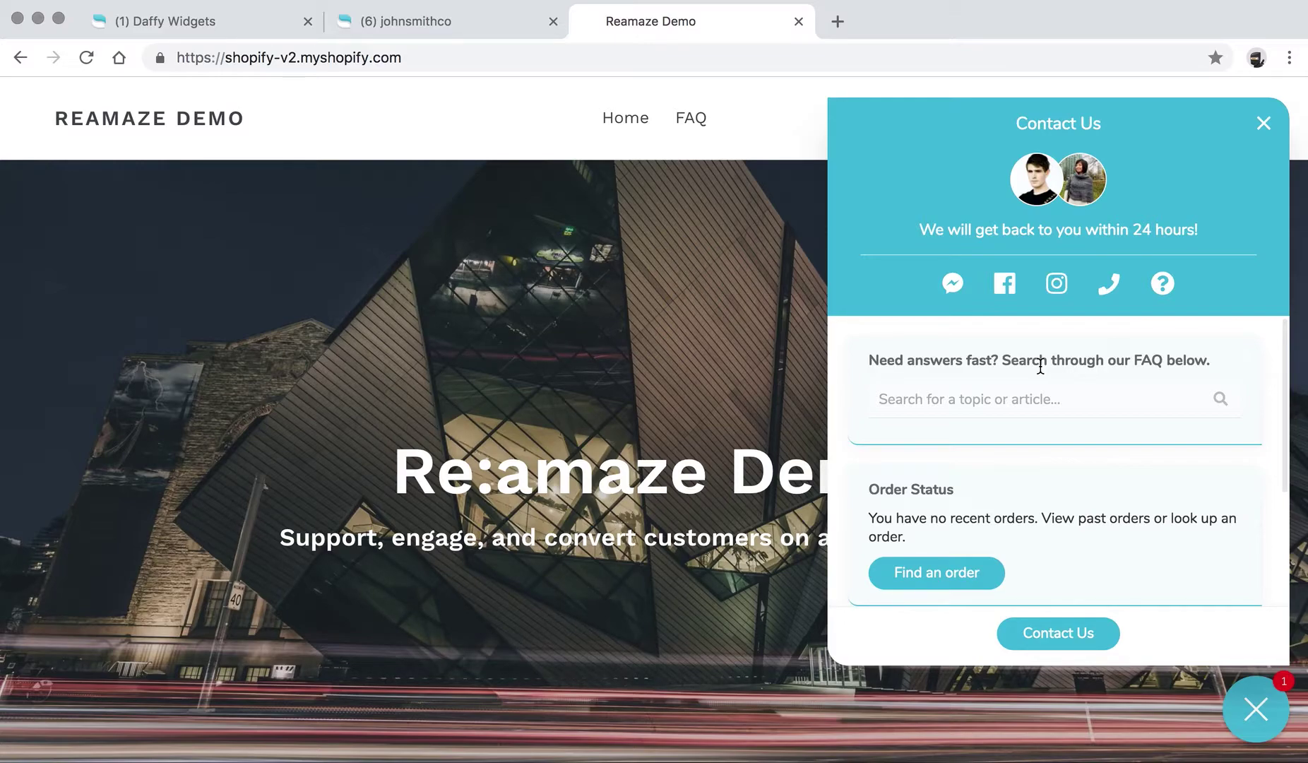
click(699, 124)
click(1261, 121)
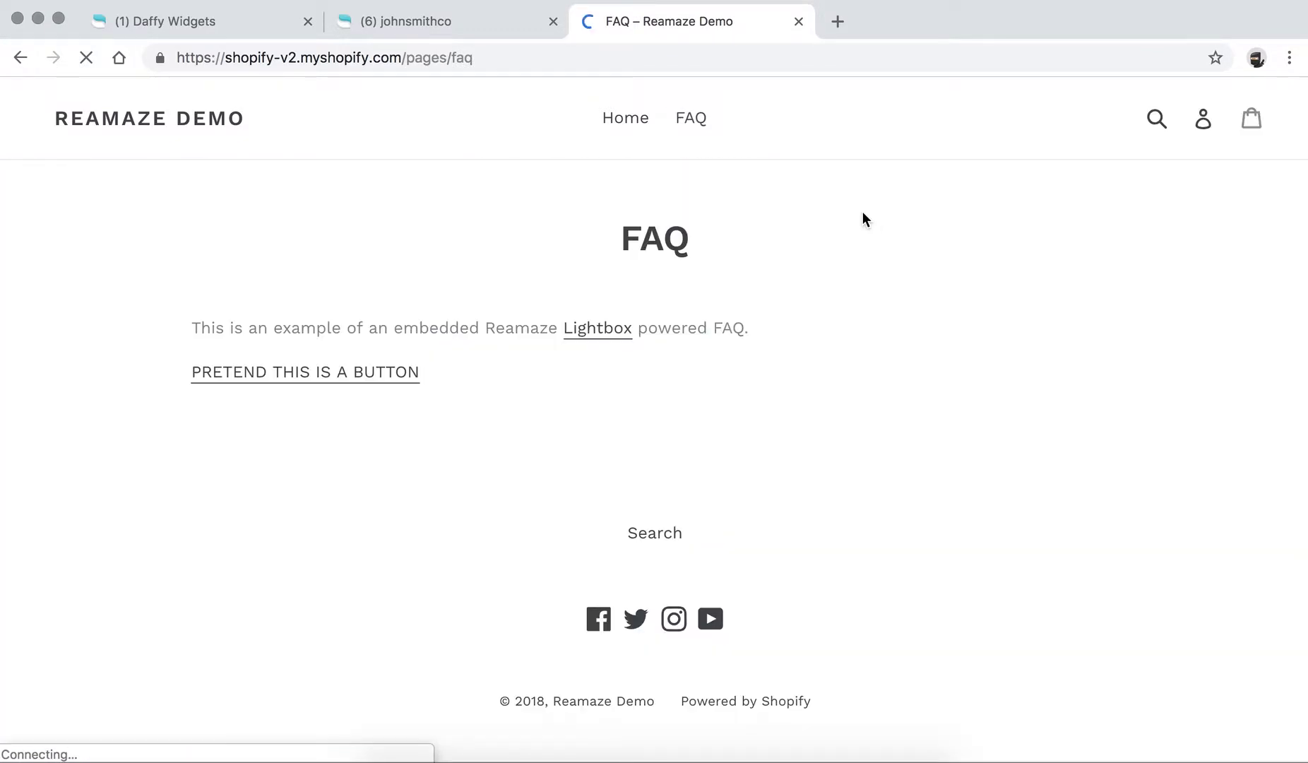
scroll(567, 325, down, 1)
click(691, 125)
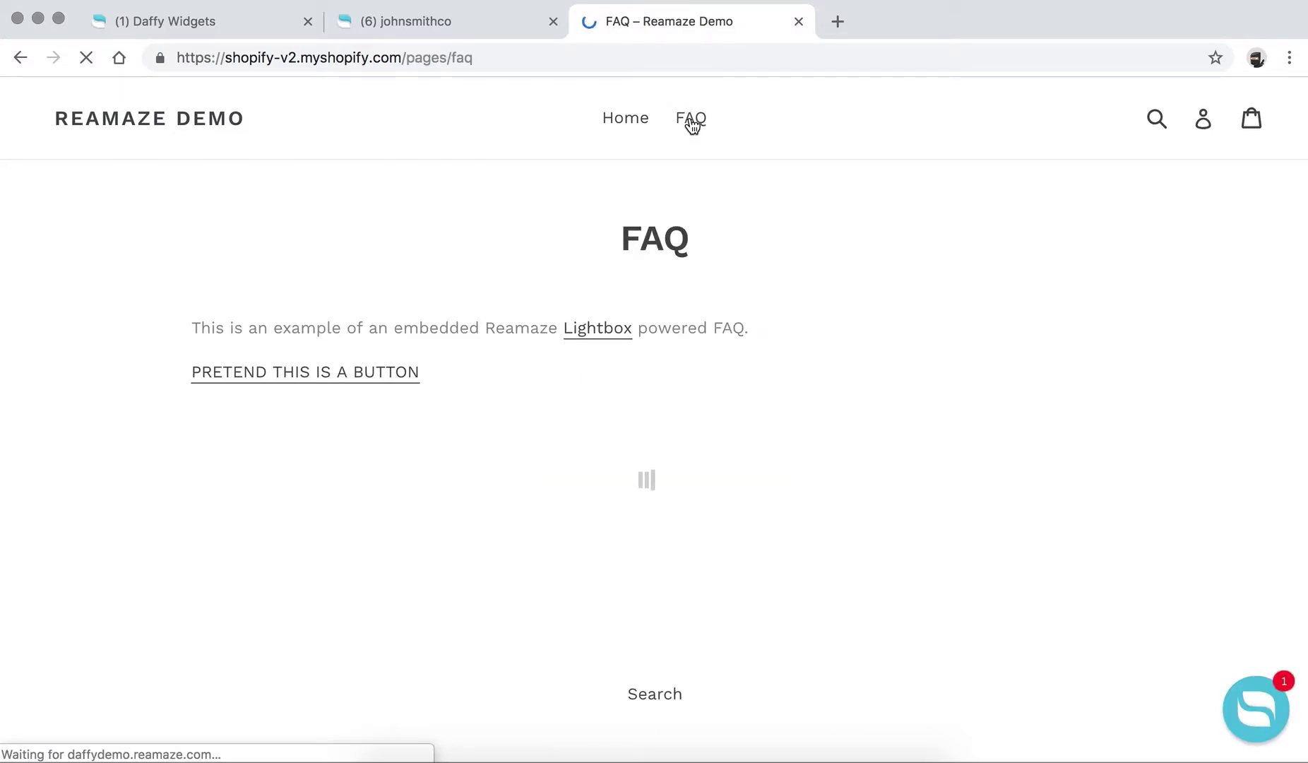
scroll(567, 346, down, 3)
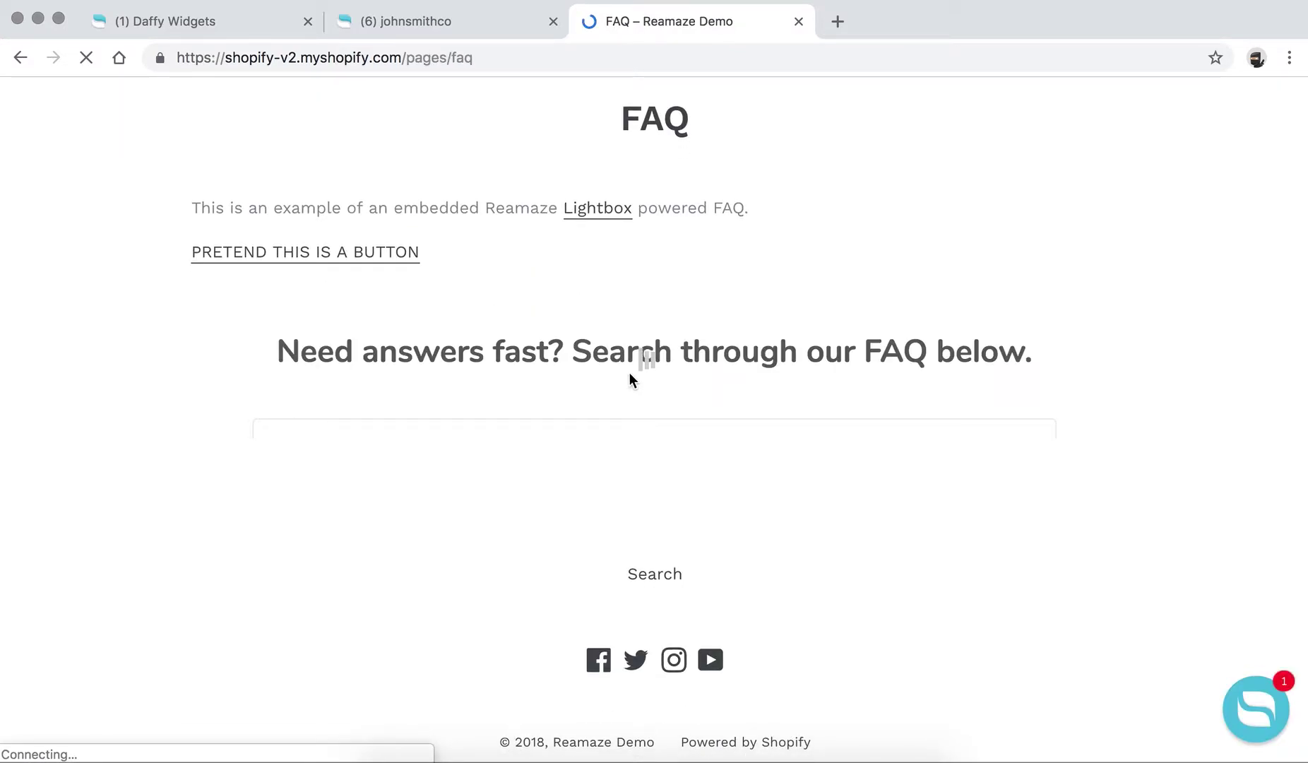
scroll(633, 380, down, 5)
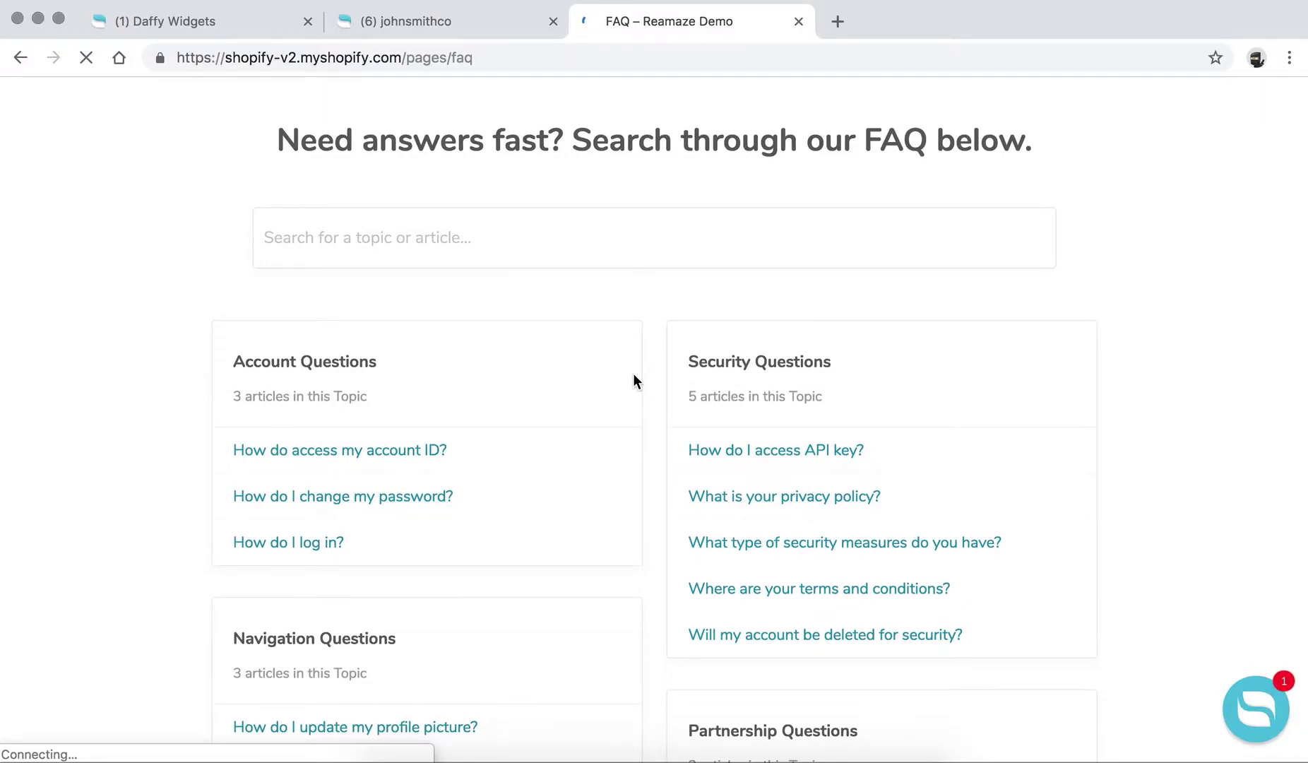
scroll(635, 382, down, 6)
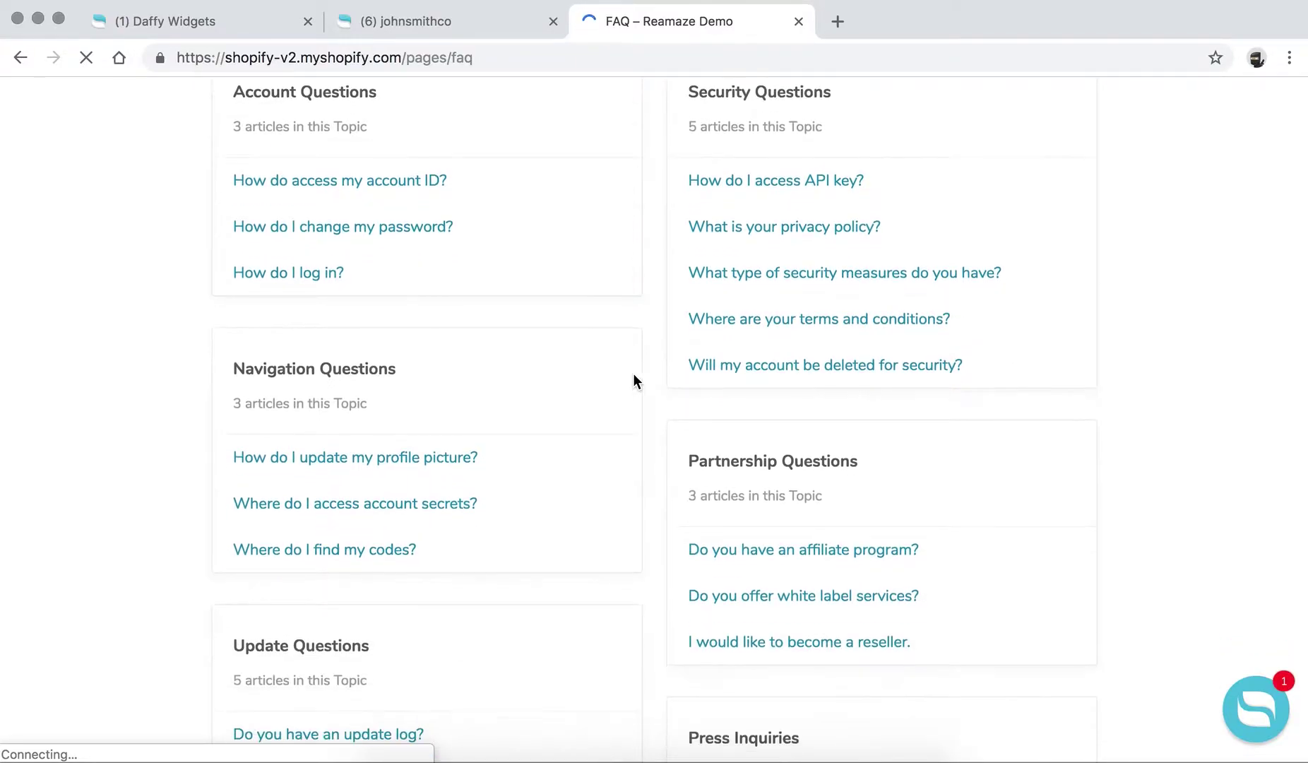
scroll(634, 381, up, 10)
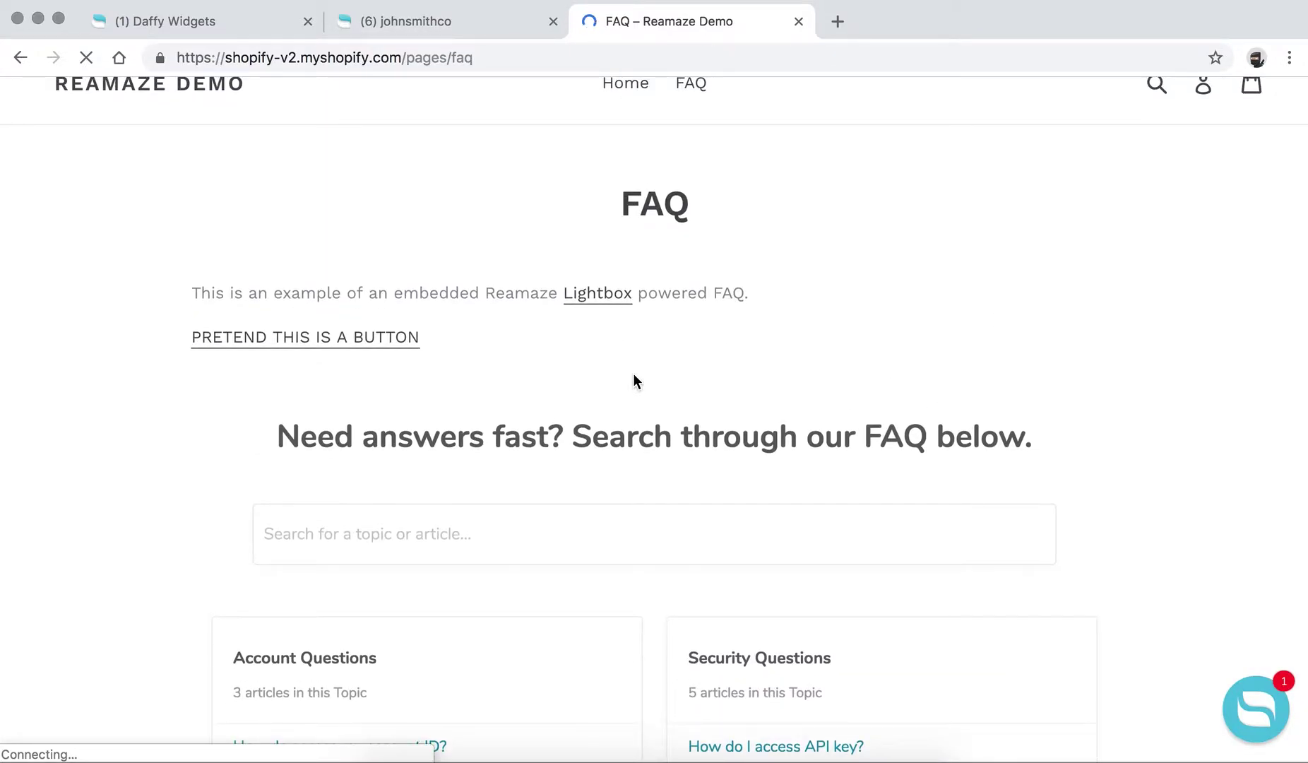
Step: Return to the johnsmithco Re:amaze admin site, open the Embeddables settings and start a new embeddable
click(426, 26)
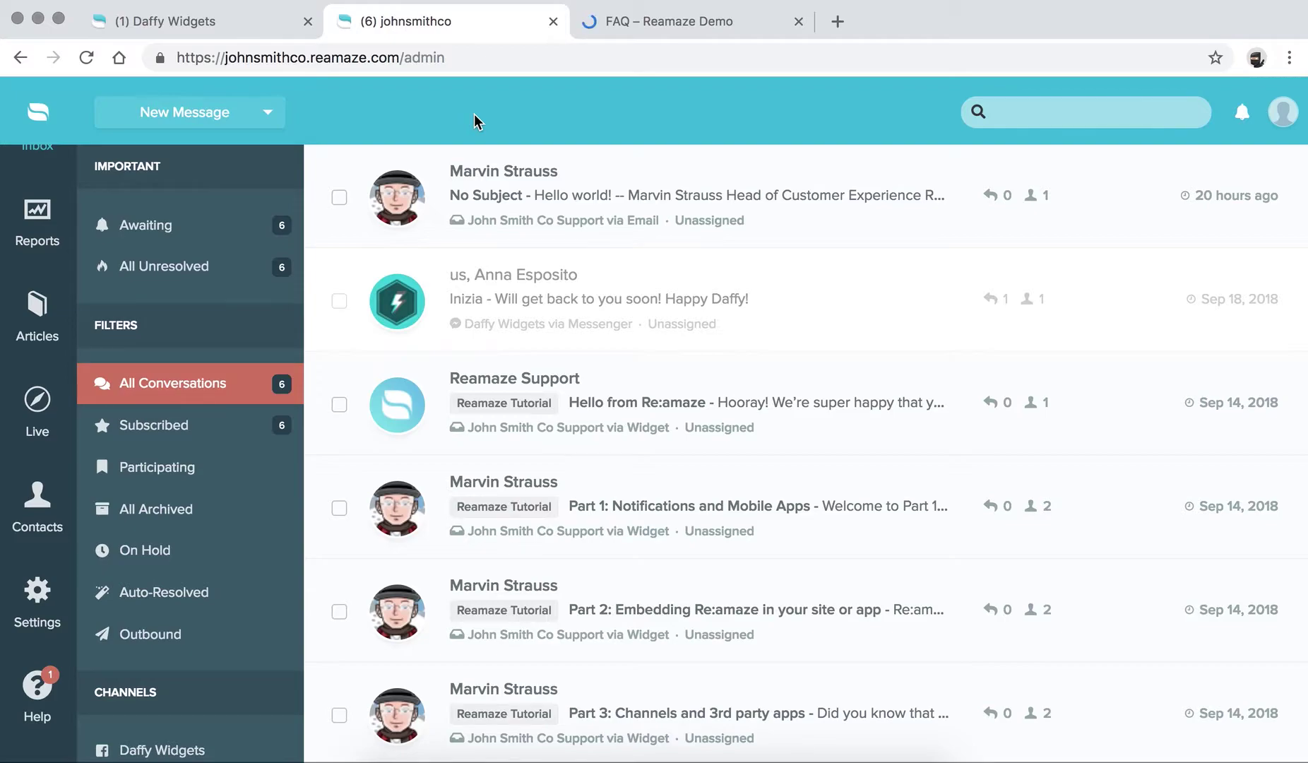
click(39, 592)
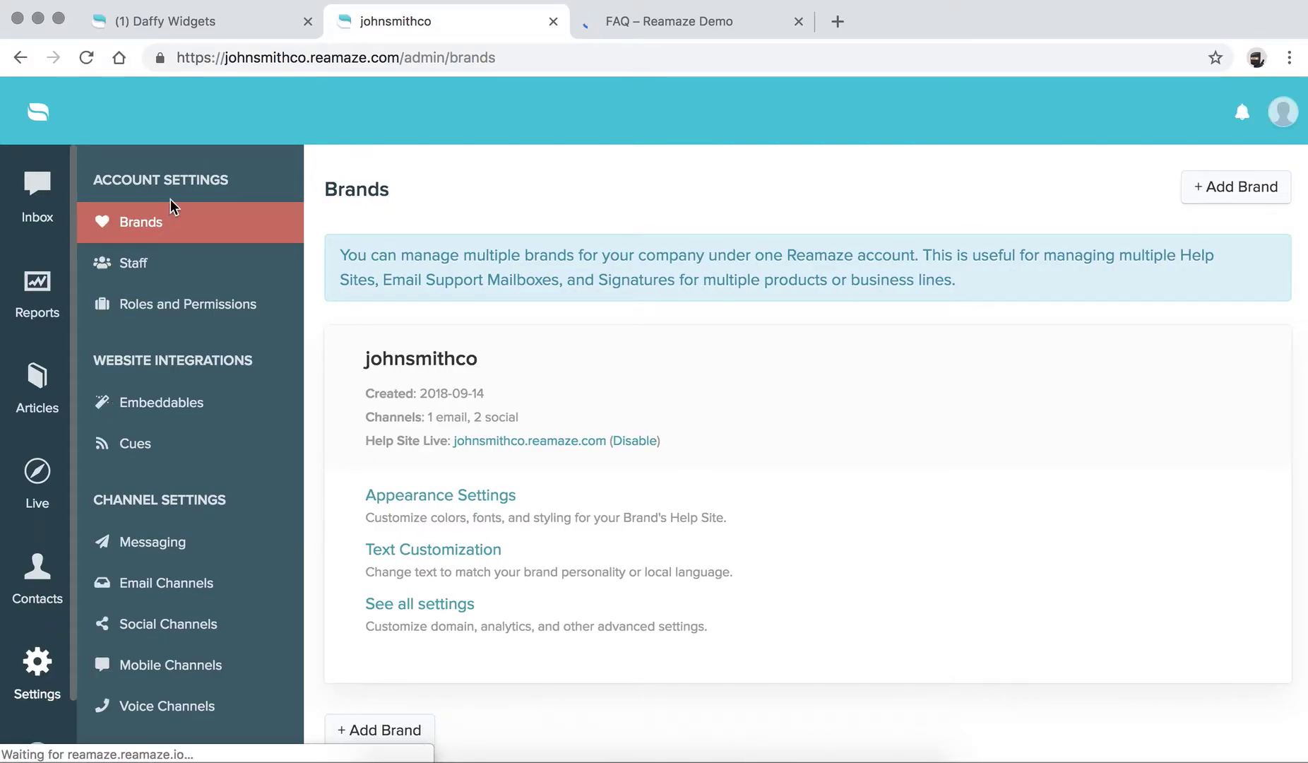
drag(93, 361, 251, 365)
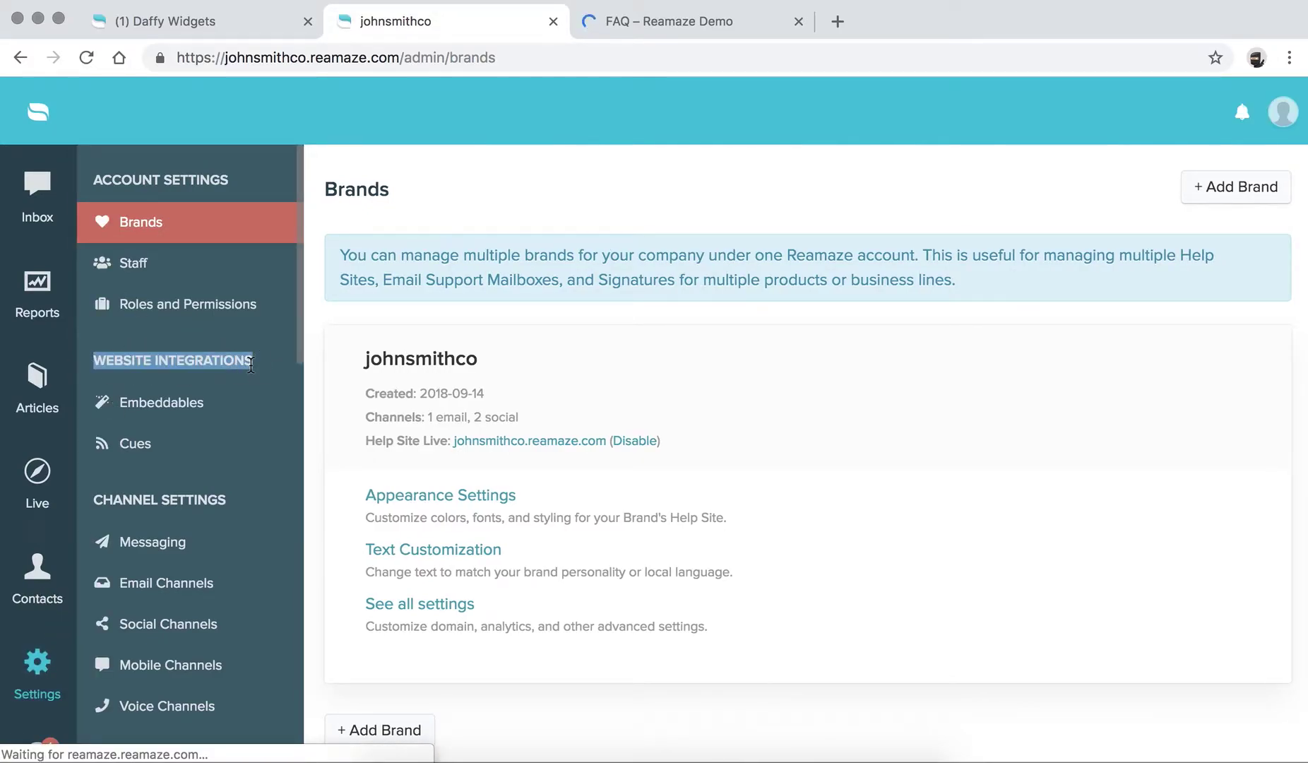
click(145, 417)
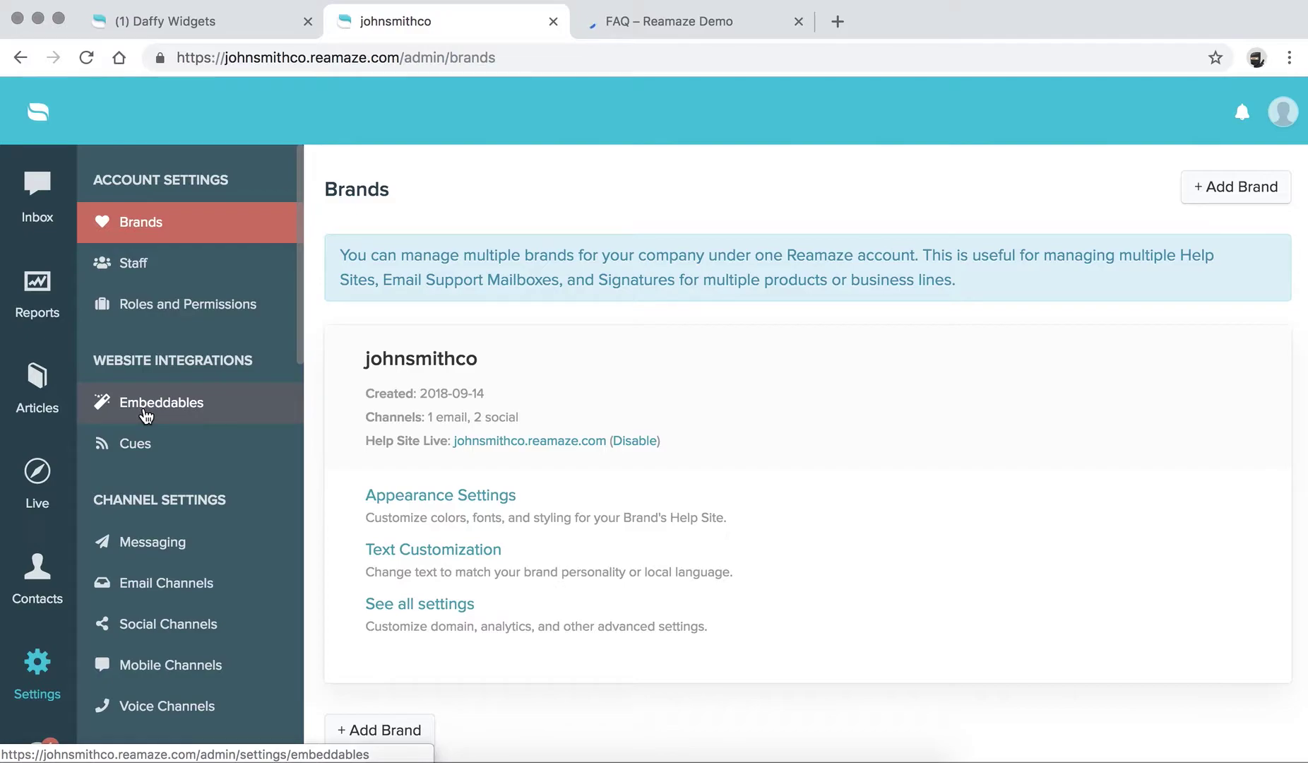
click(157, 412)
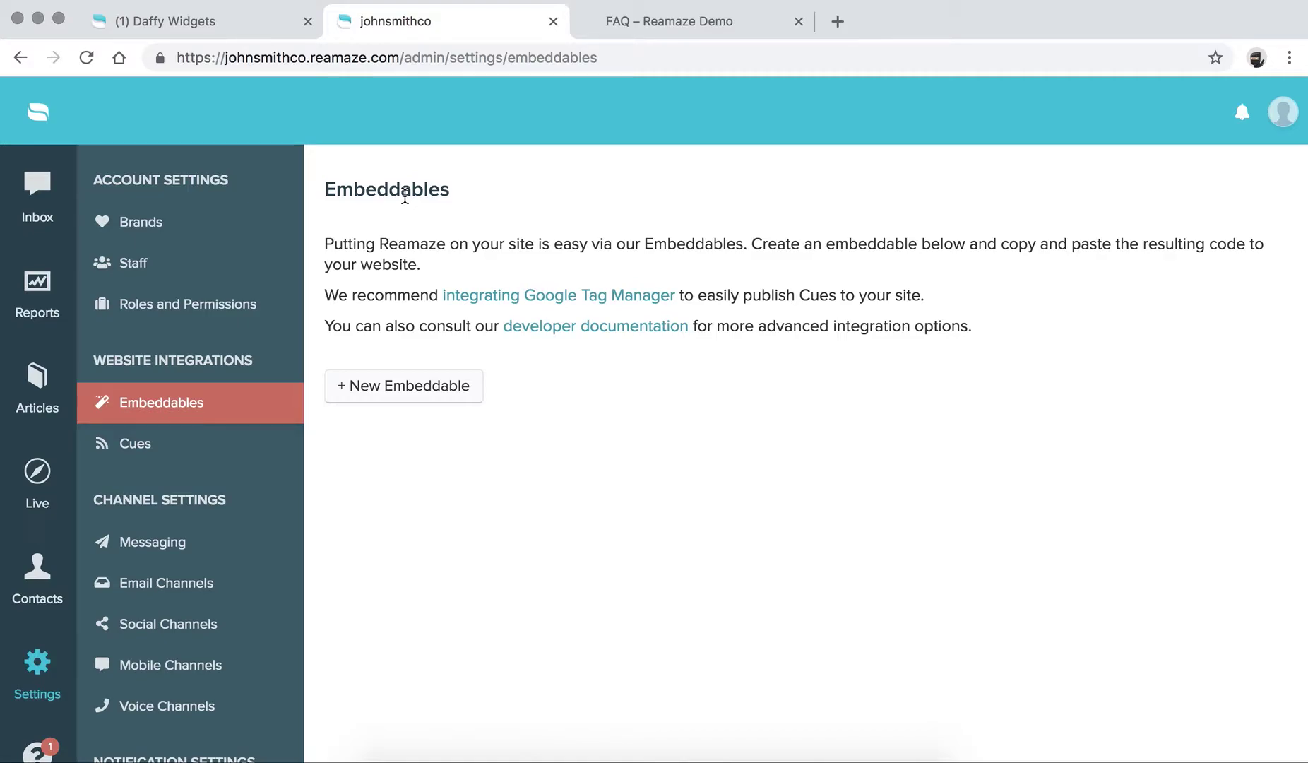
click(433, 404)
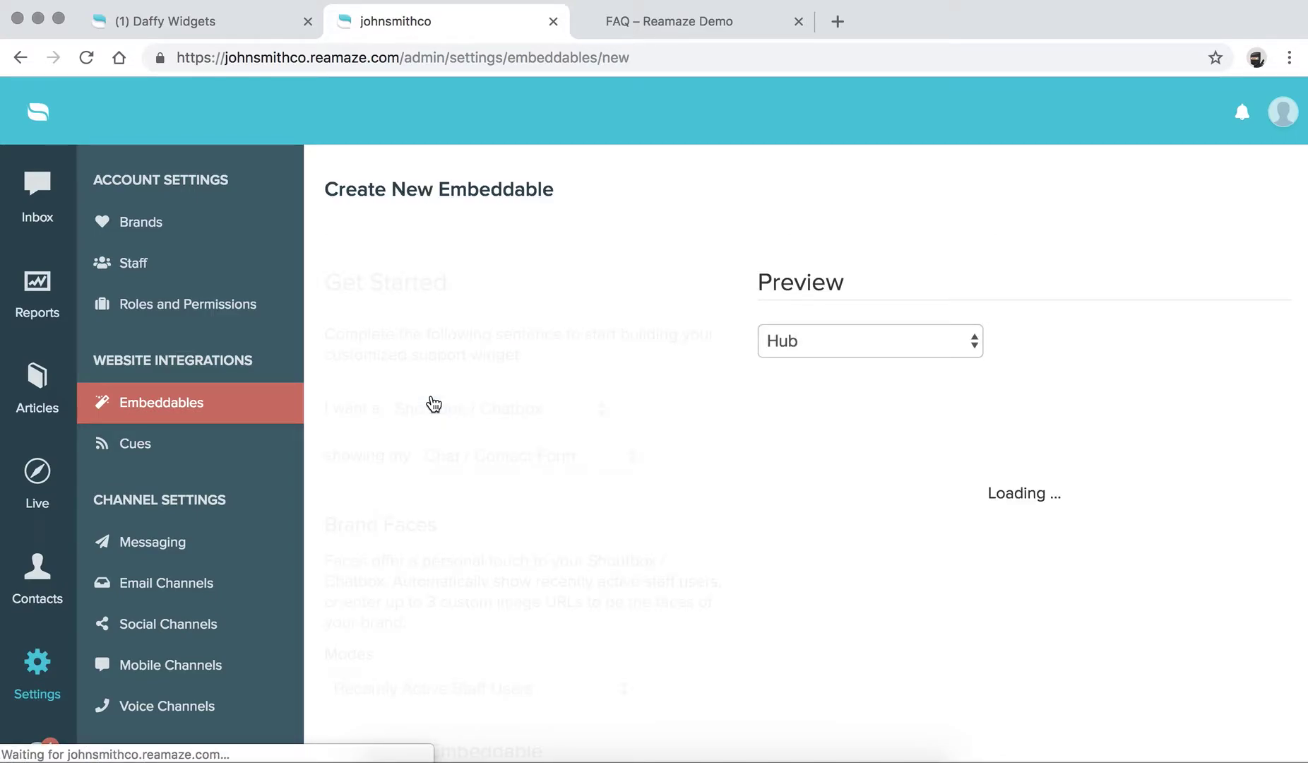
Step: Review the new embeddable's setup form and Hub preview, and choose Shoutbox / Chatbox as the widget type
scroll(546, 212, down, 5)
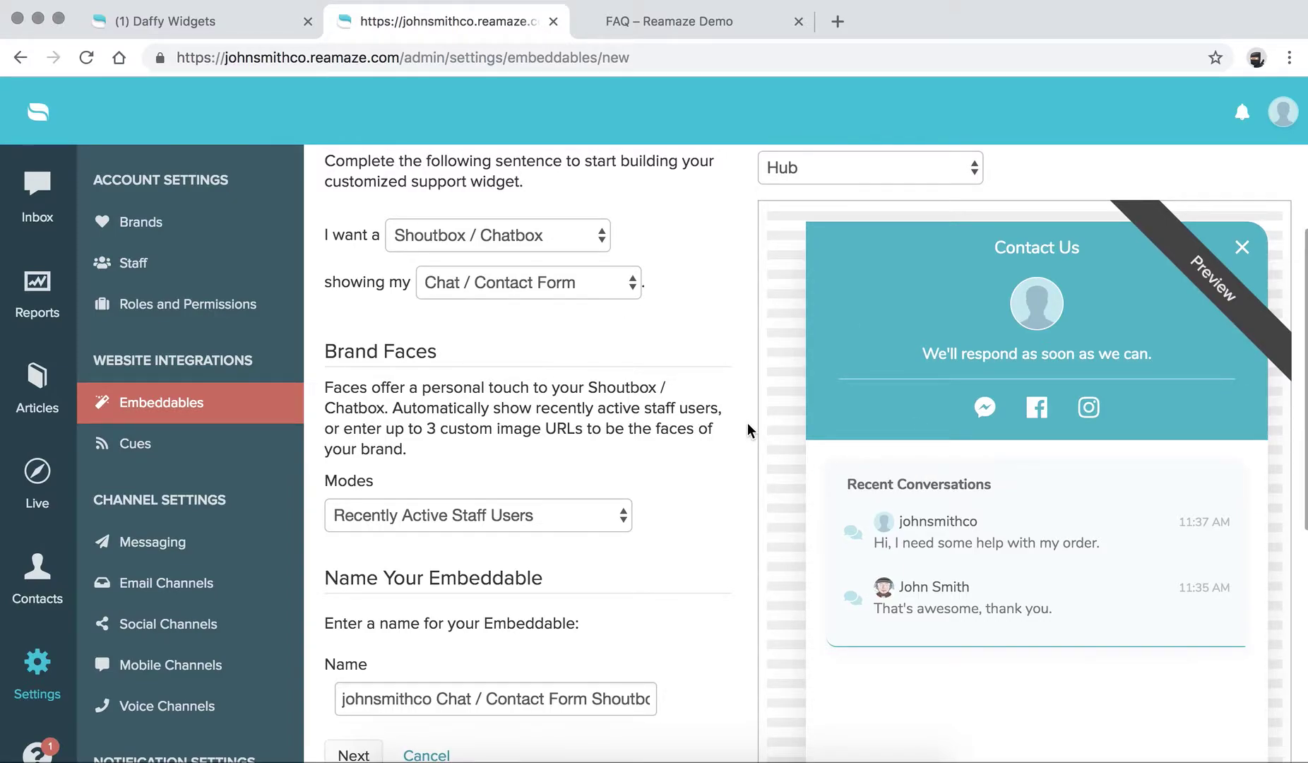
scroll(748, 422, up, 2)
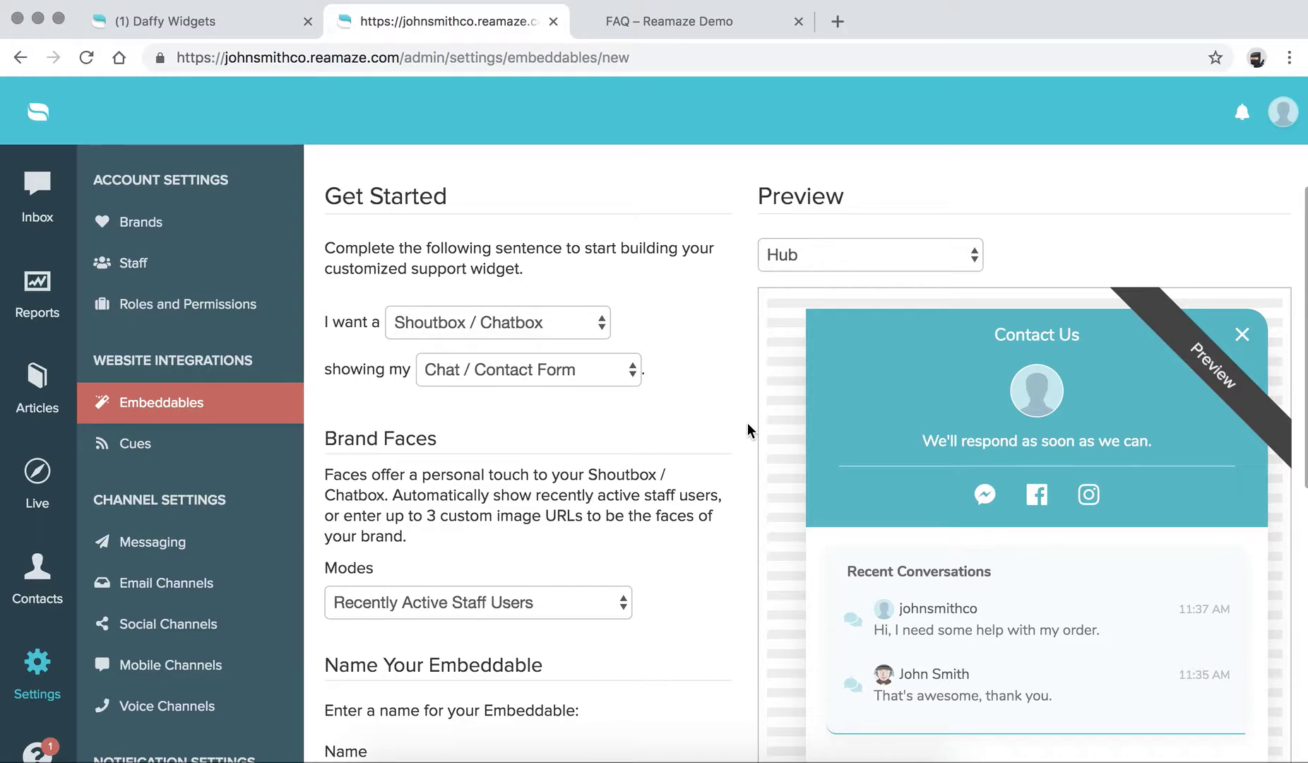
scroll(748, 423, down, 4)
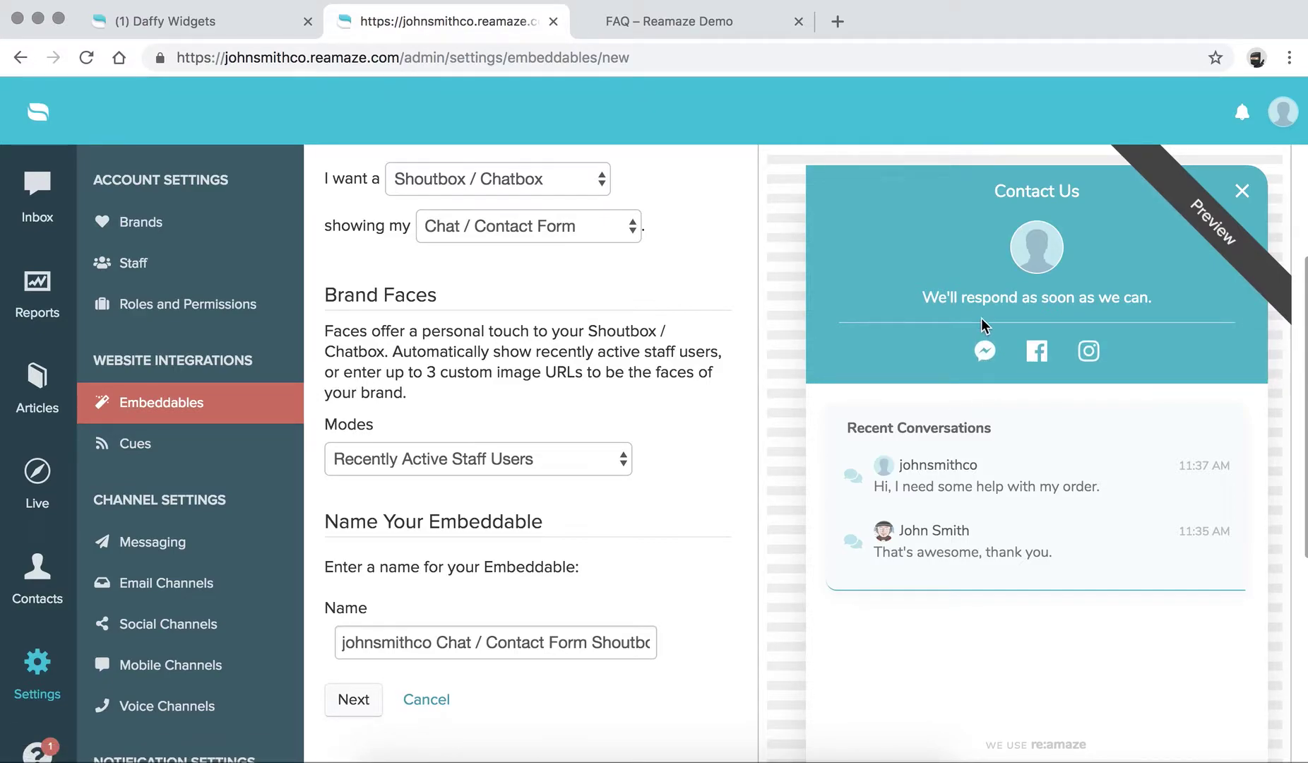
scroll(959, 401, down, 2)
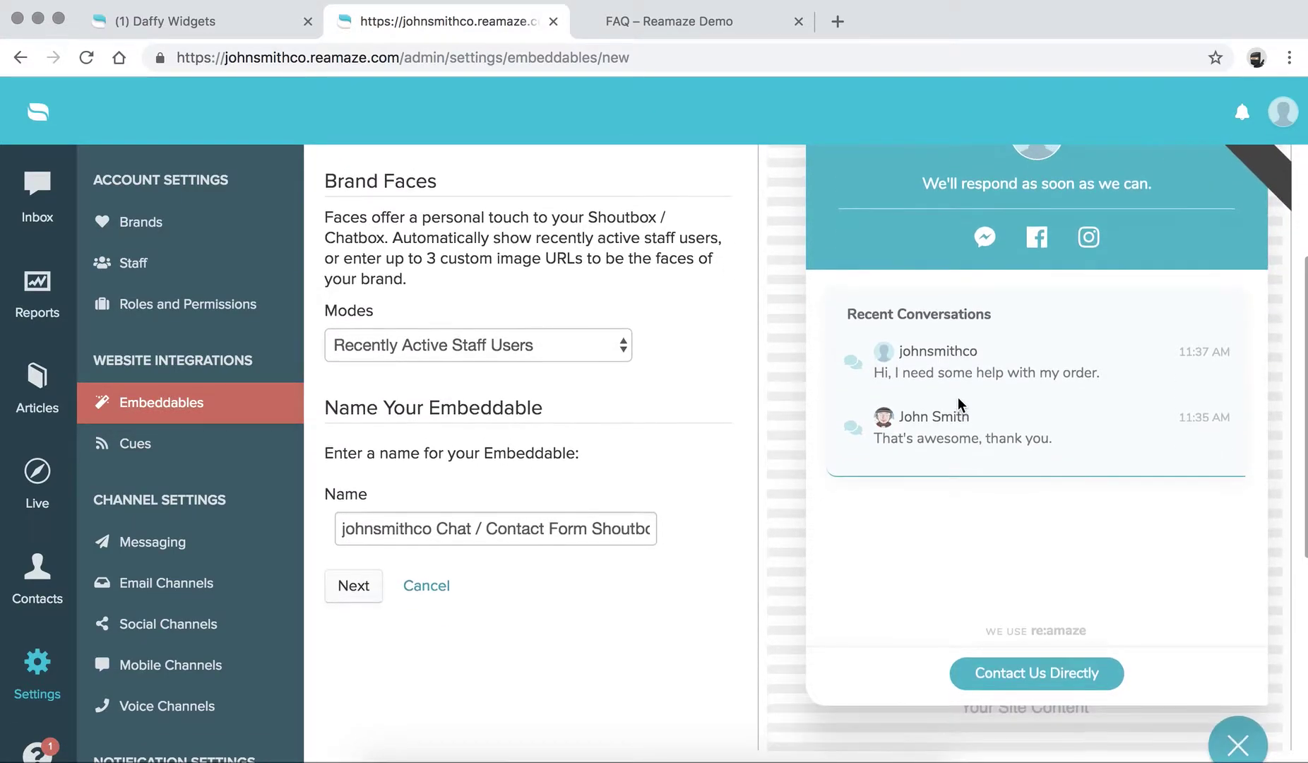
scroll(958, 397, up, 3)
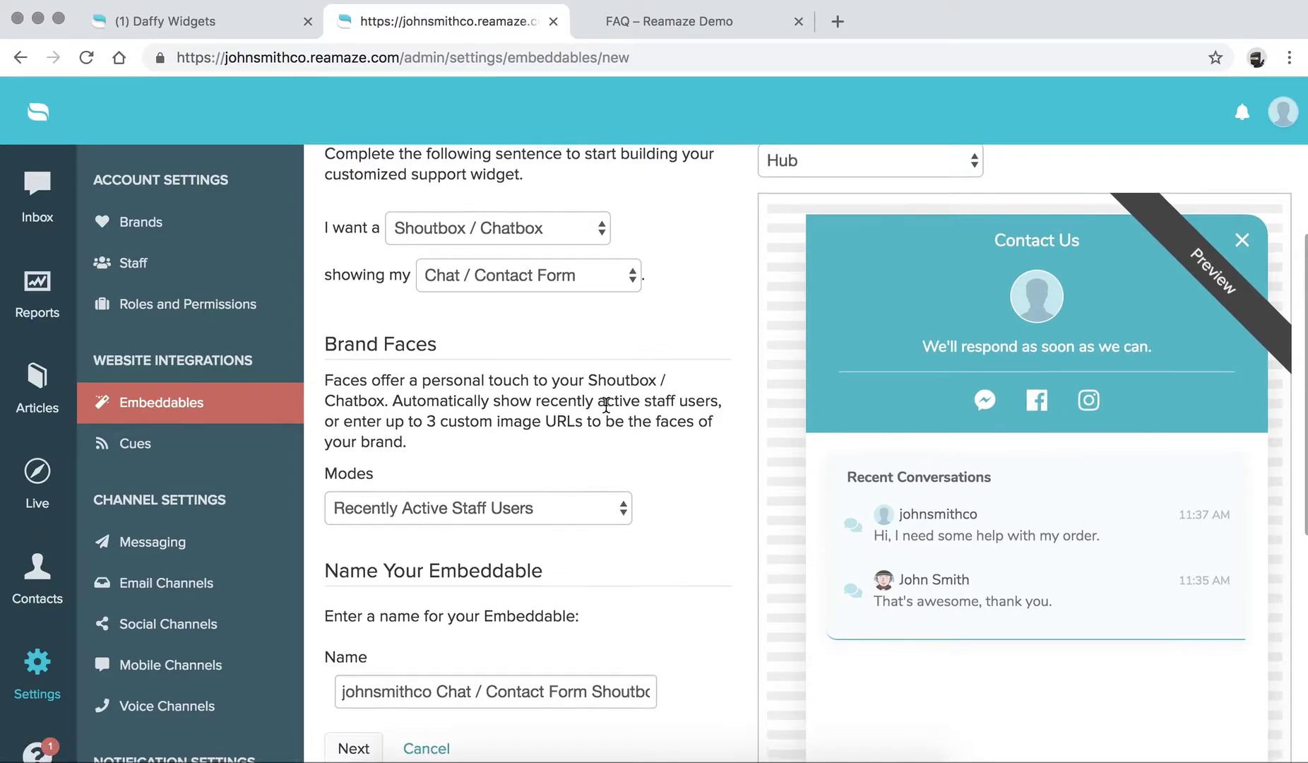
scroll(606, 410, up, 1)
scroll(606, 410, up, 1)
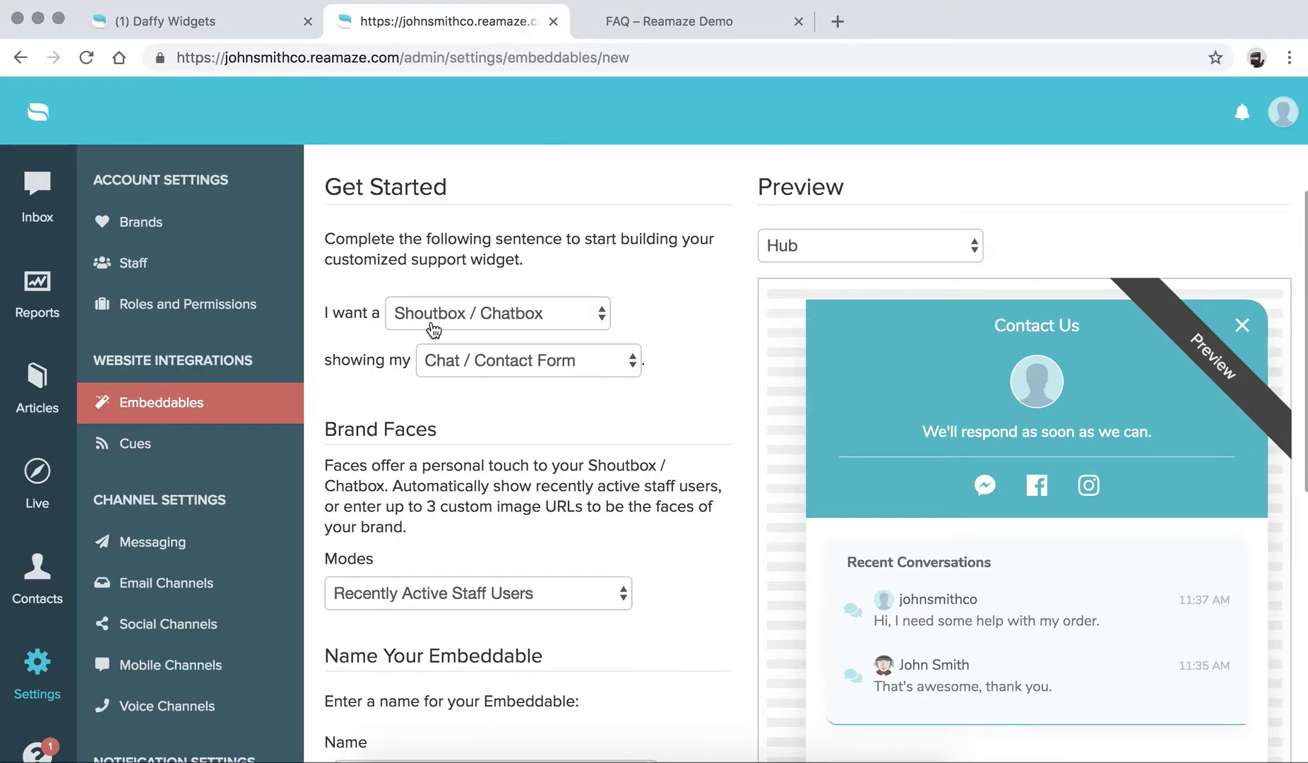
click(546, 327)
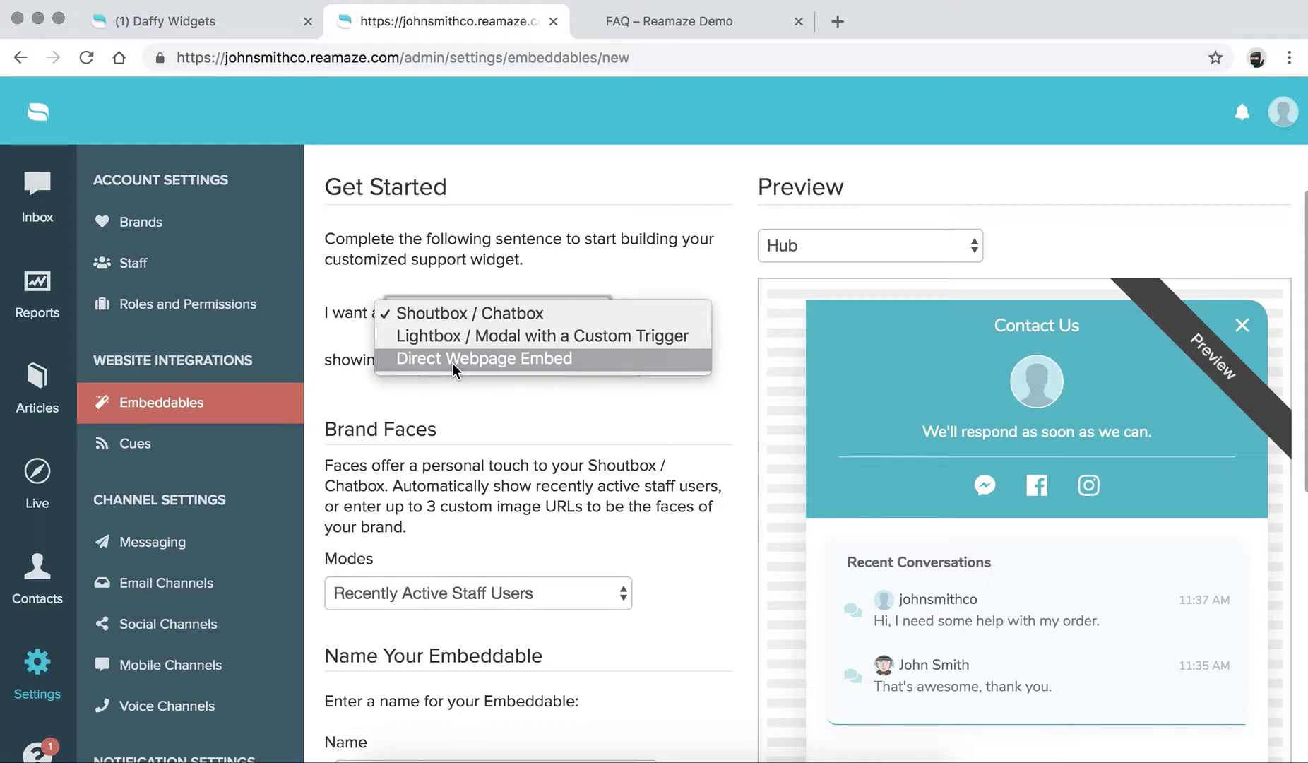
click(450, 319)
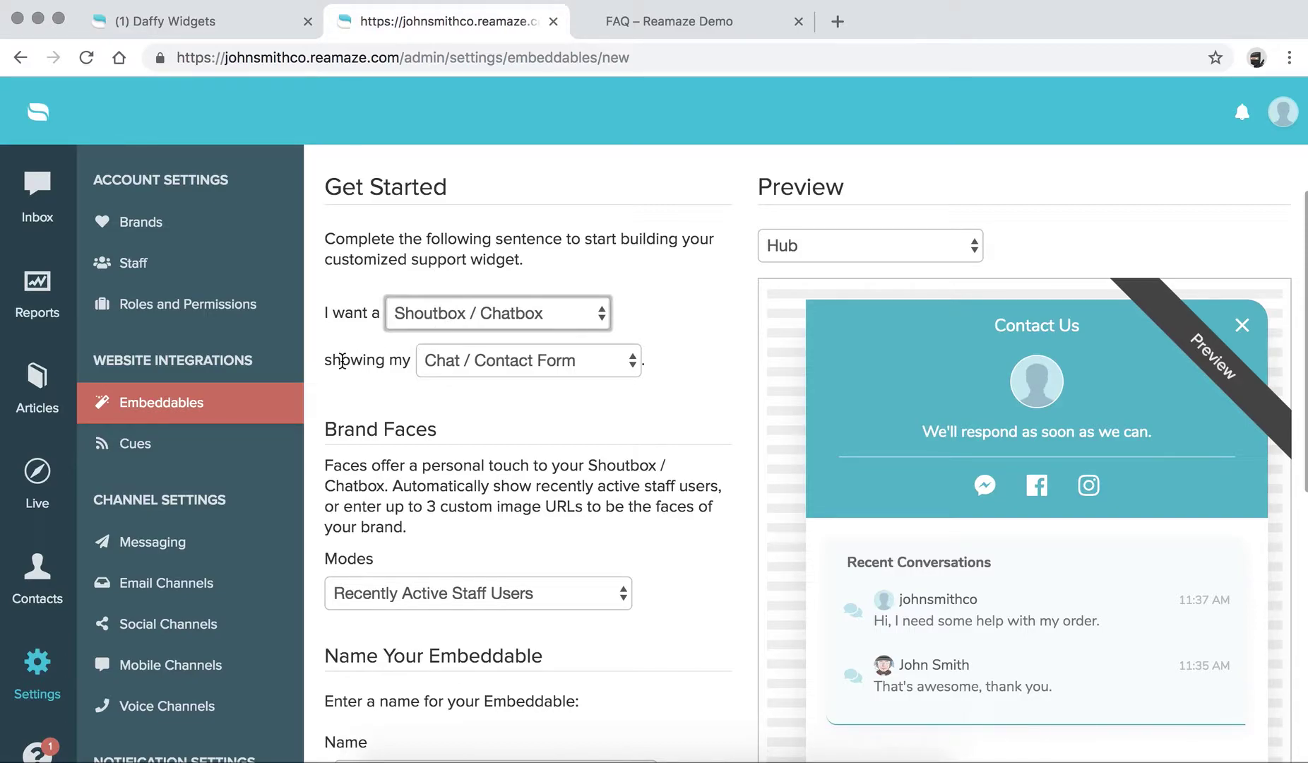
Step: Set the Shoutbox to show the FAQ and examine the widget preview from header to contact button
click(477, 371)
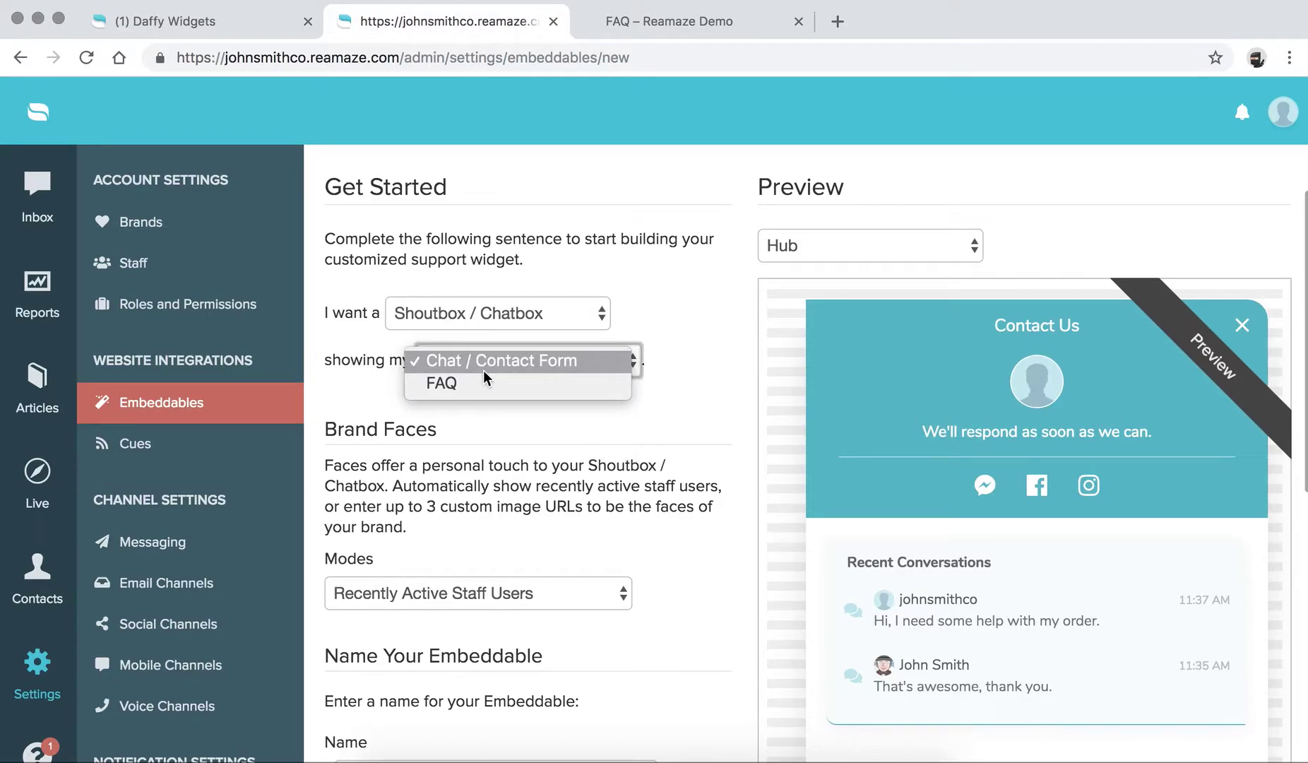
click(444, 390)
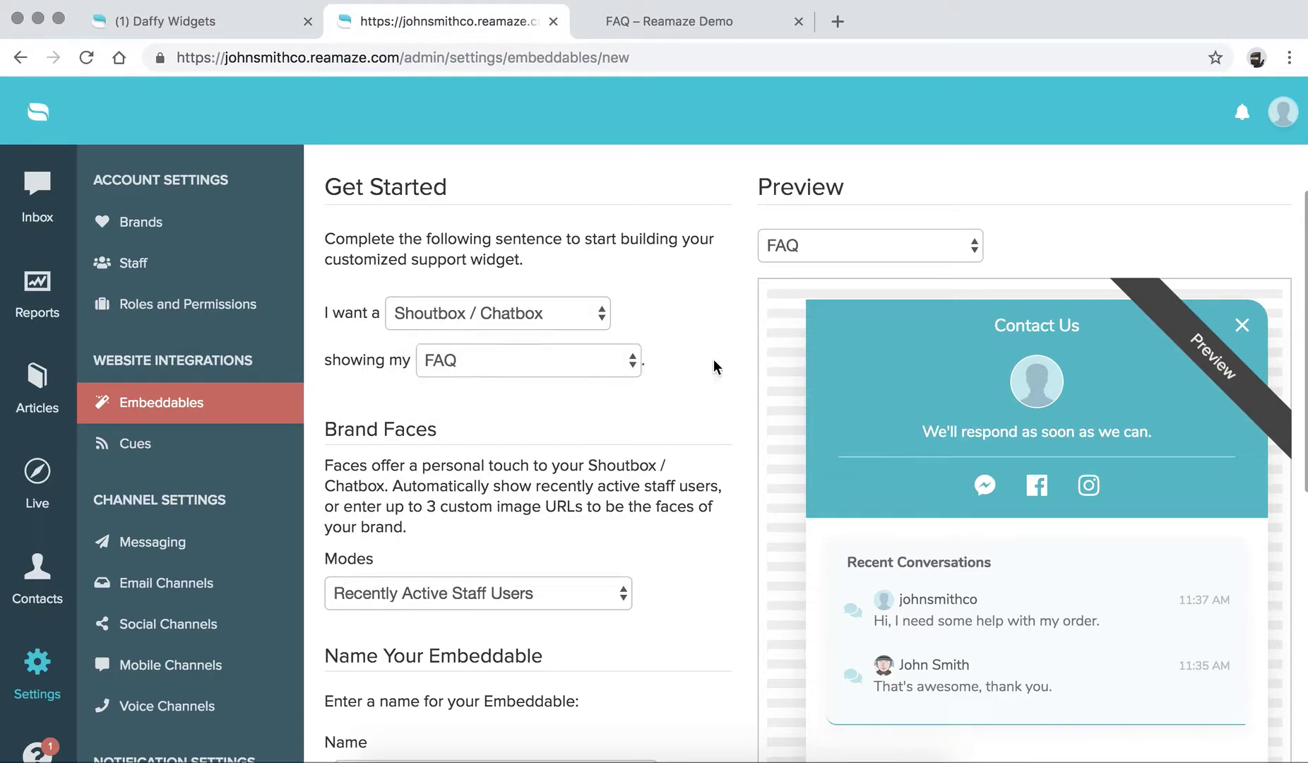
scroll(1010, 472, down, 1)
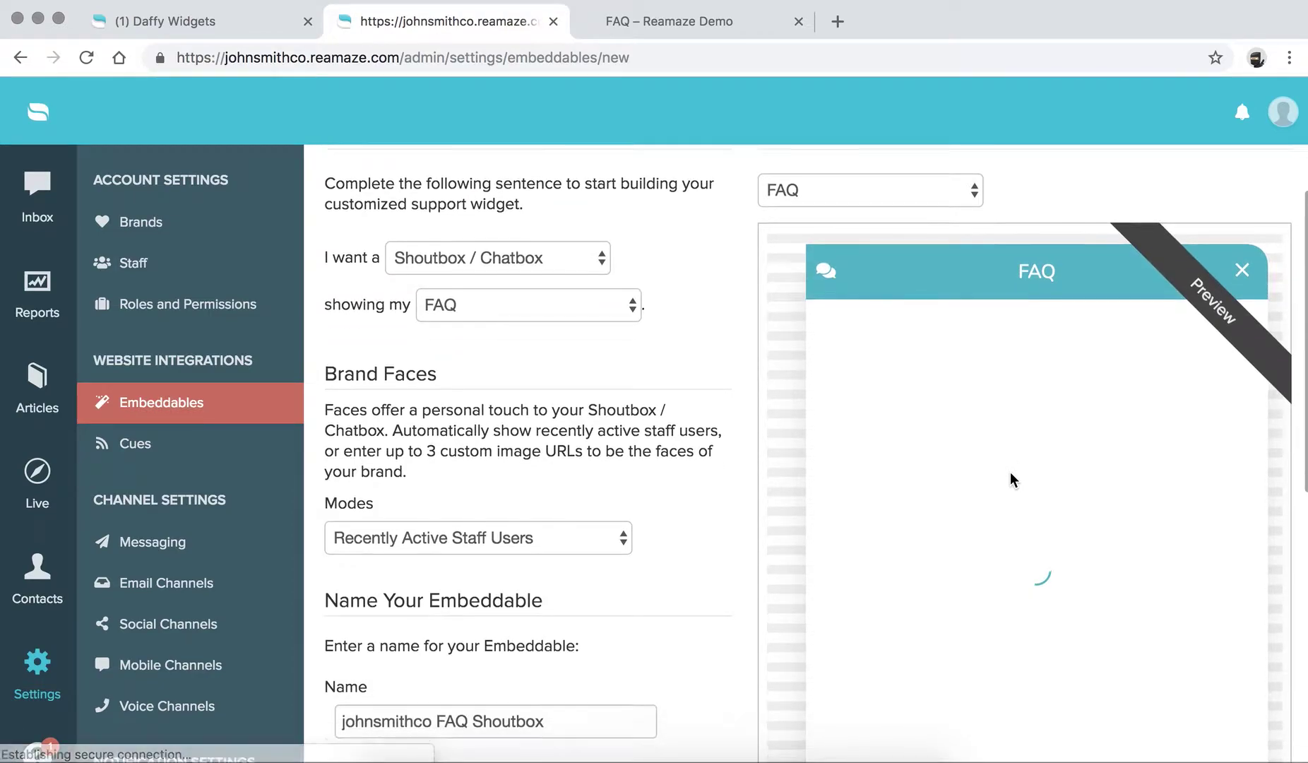
scroll(1011, 472, down, 2)
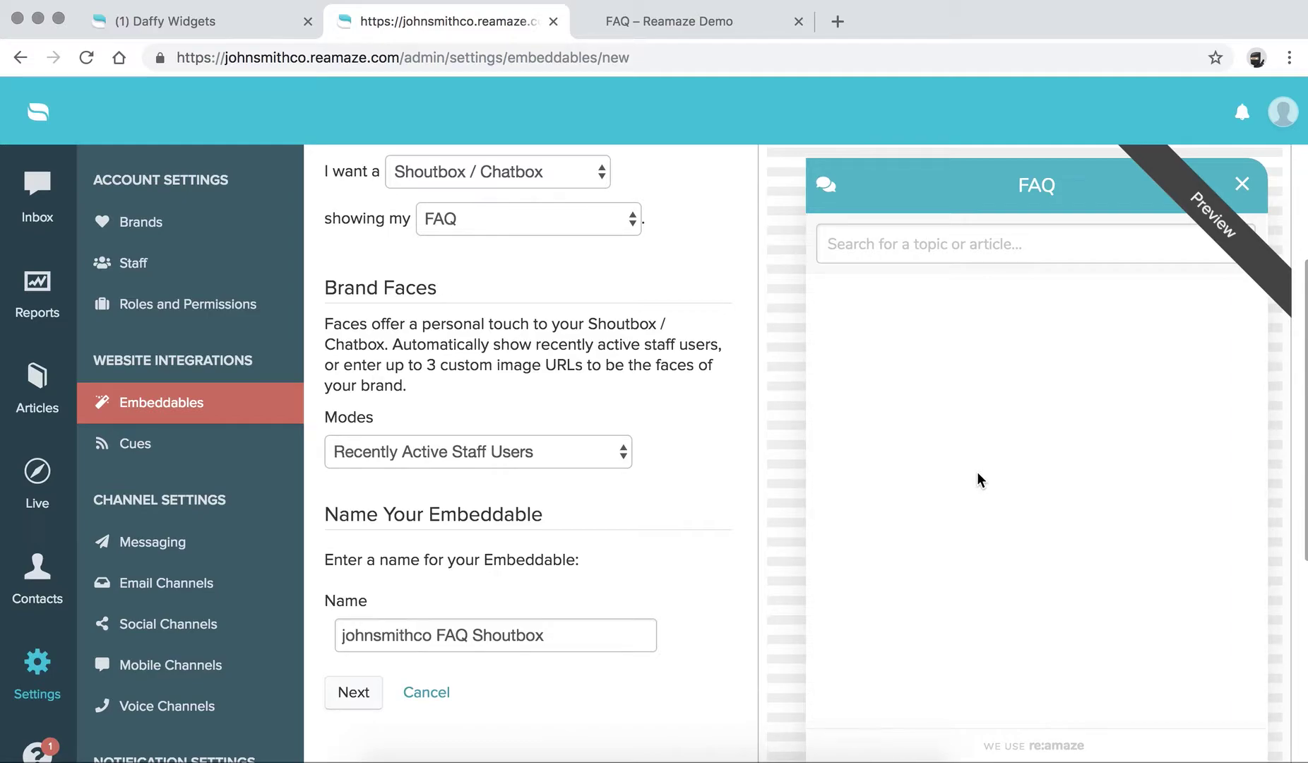
scroll(978, 473, up, 1)
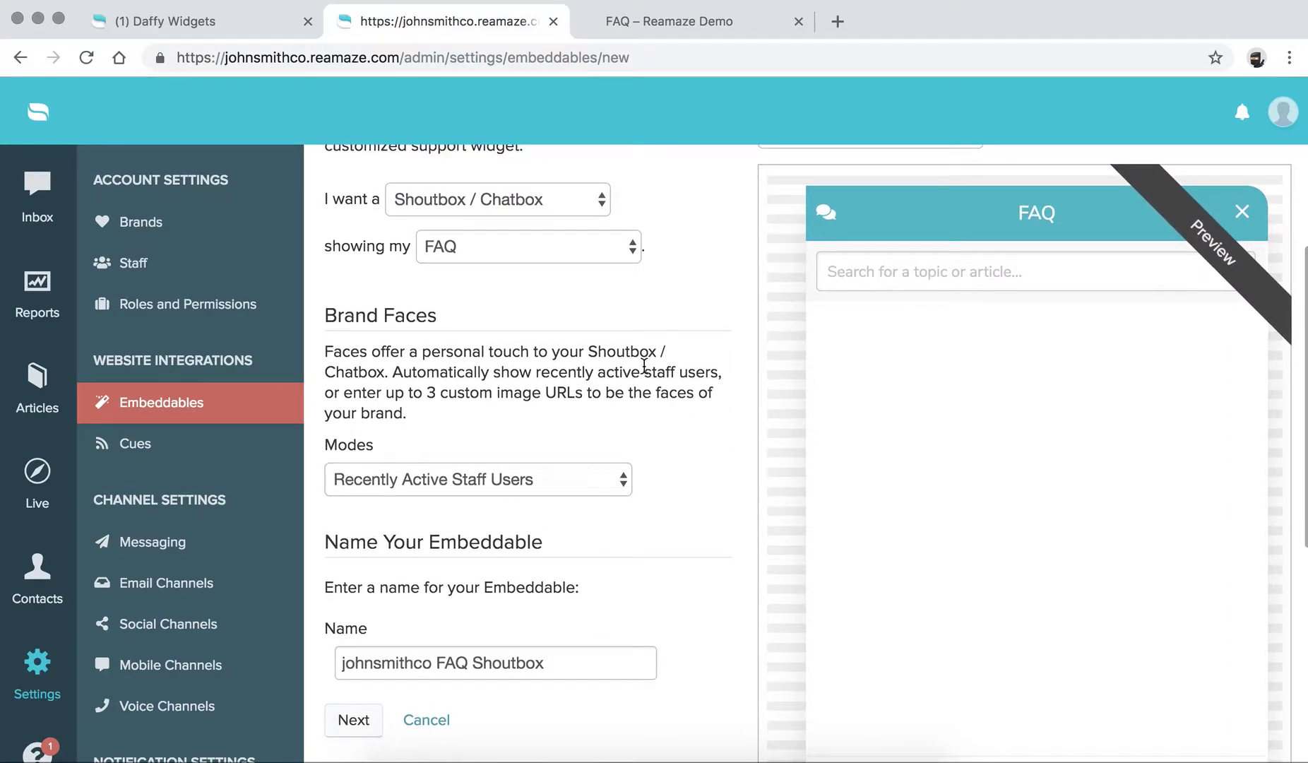
scroll(958, 444, down, 4)
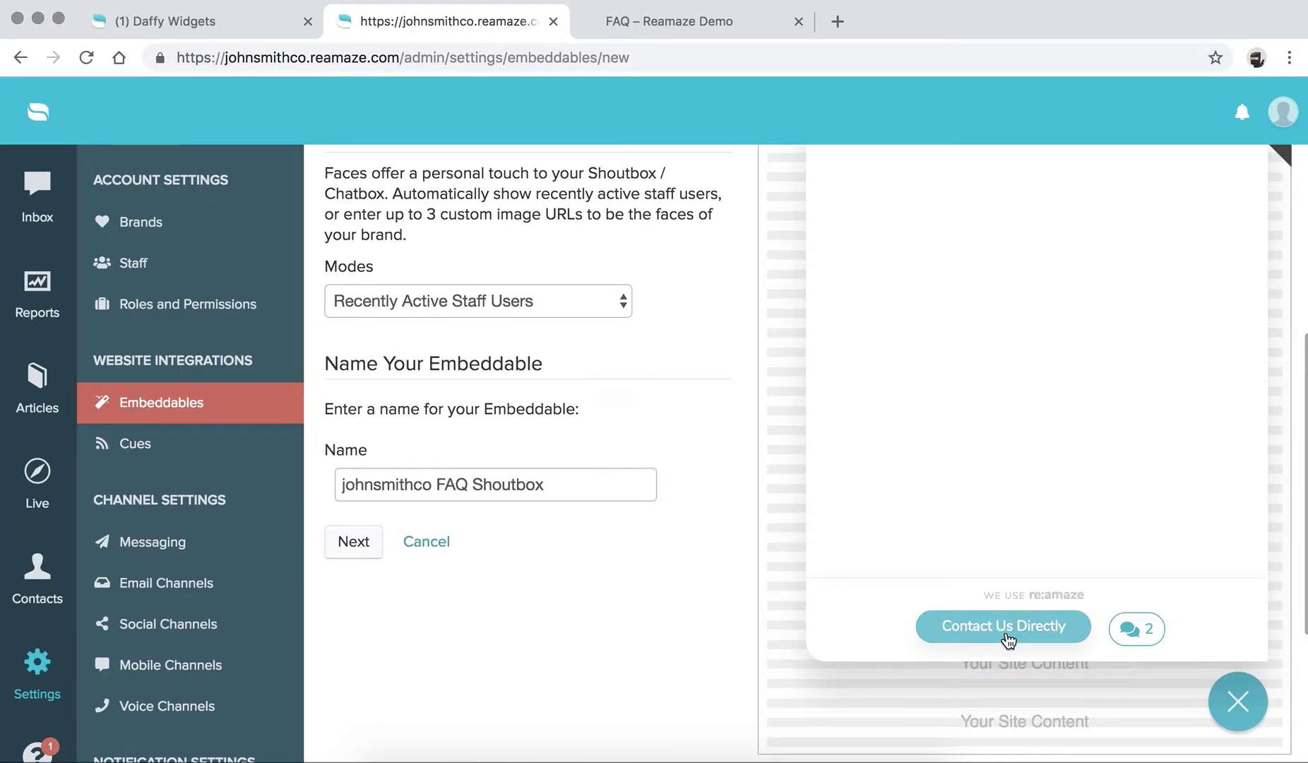
scroll(1007, 635, up, 5)
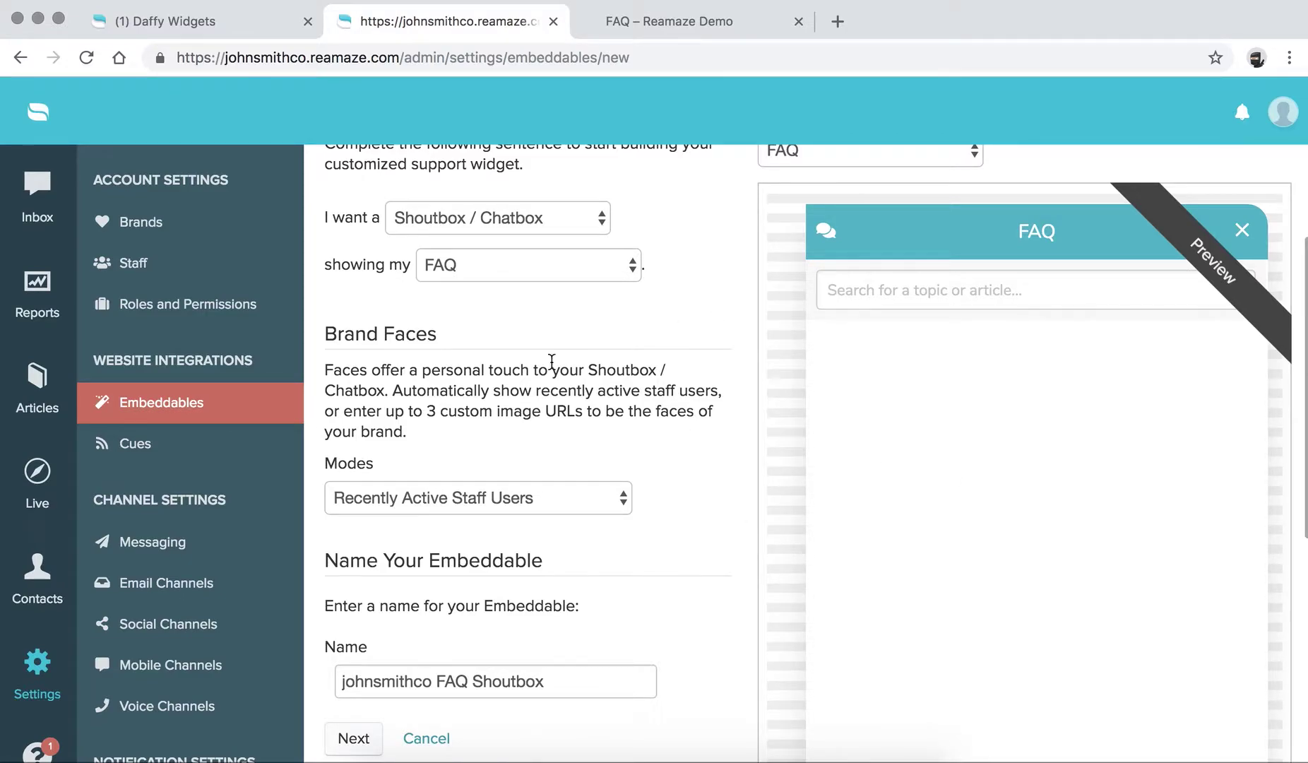
Step: Set the Shoutbox to show the Chat / Contact Form and review the Brand Faces section
click(499, 267)
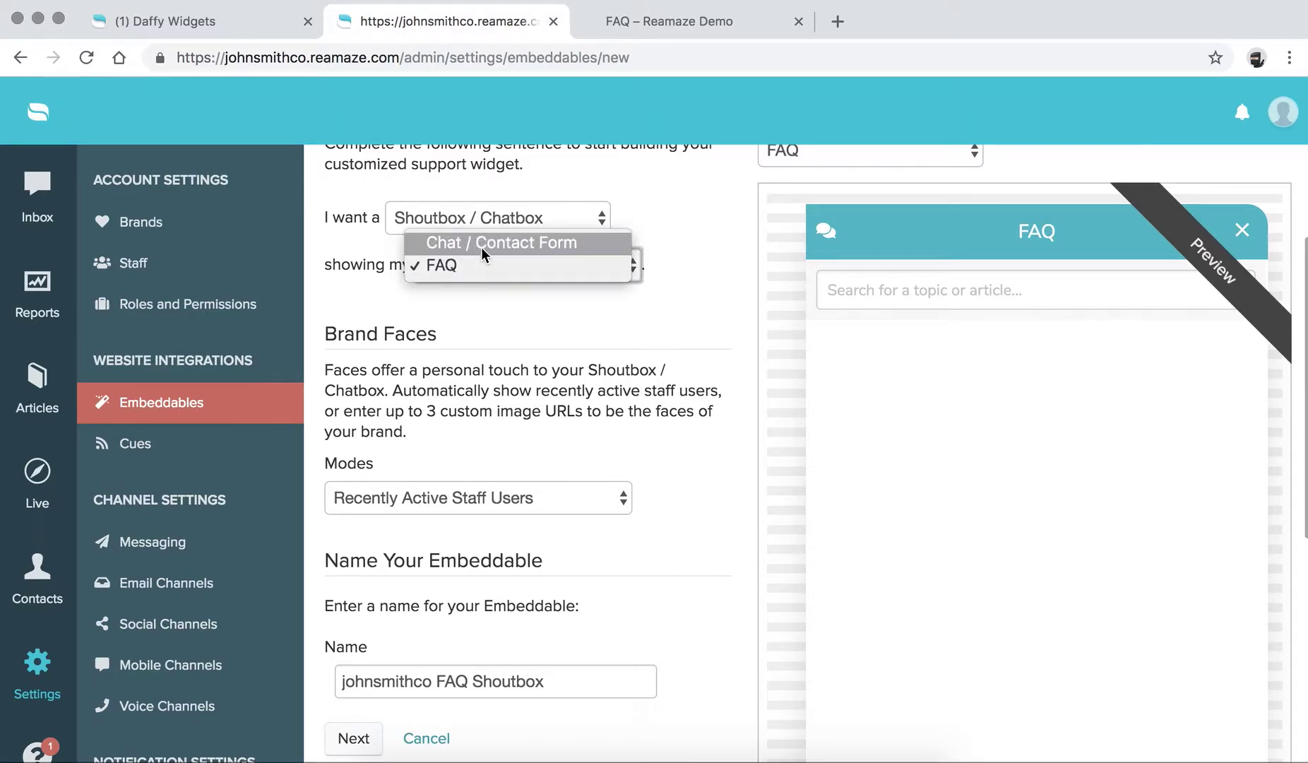
click(481, 248)
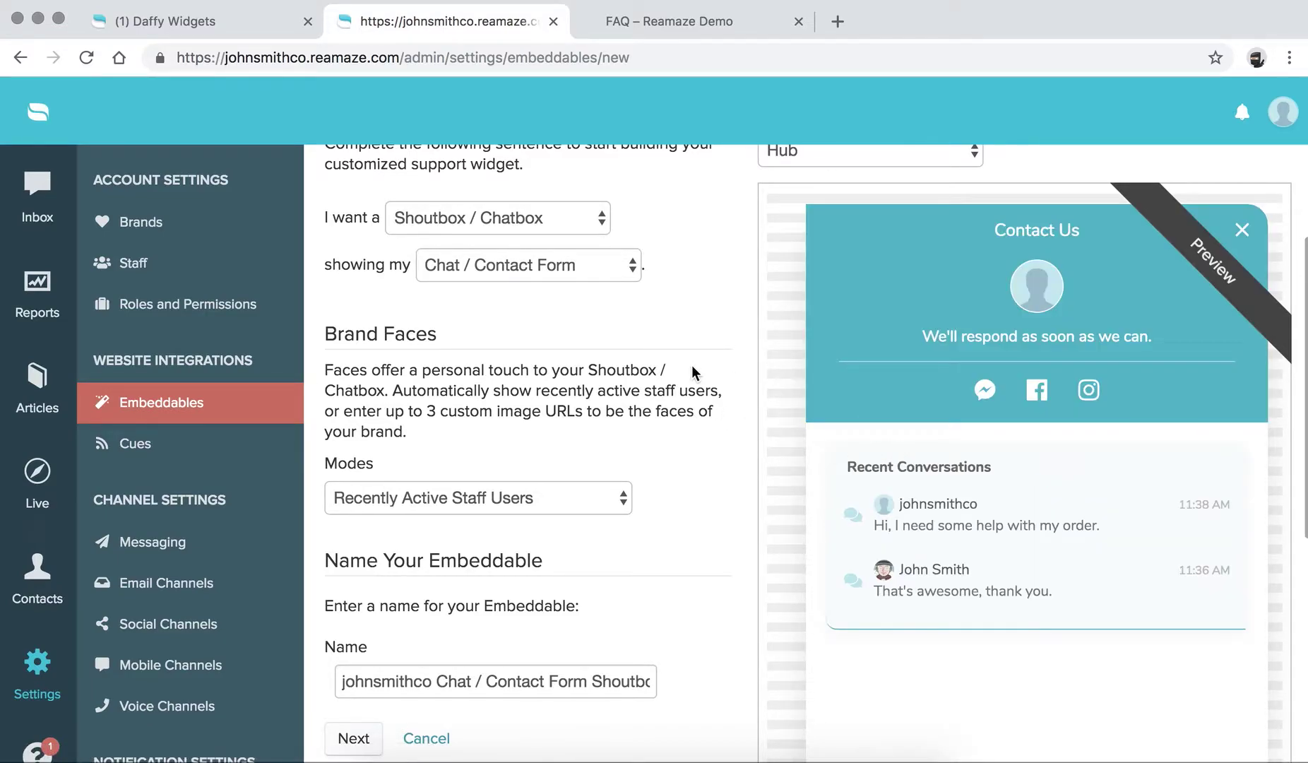
scroll(693, 372, down, 3)
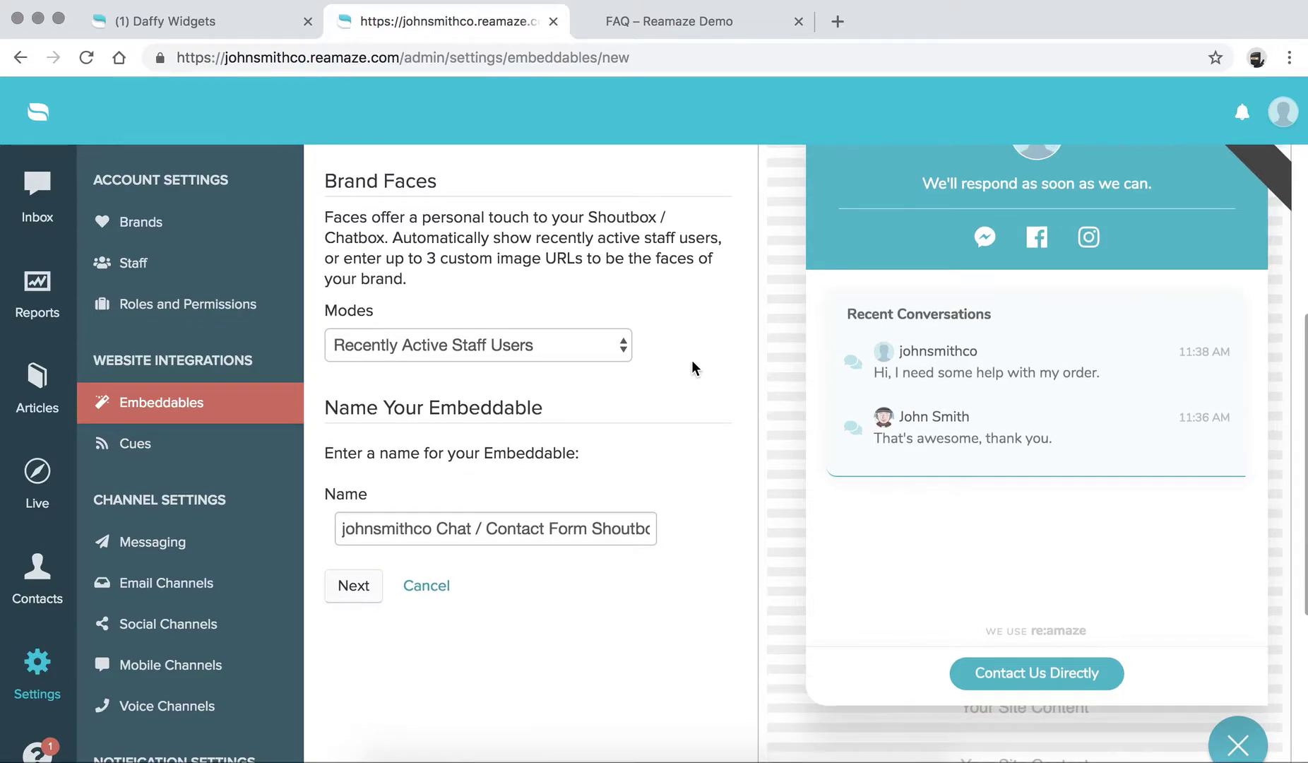
scroll(693, 359, up, 1)
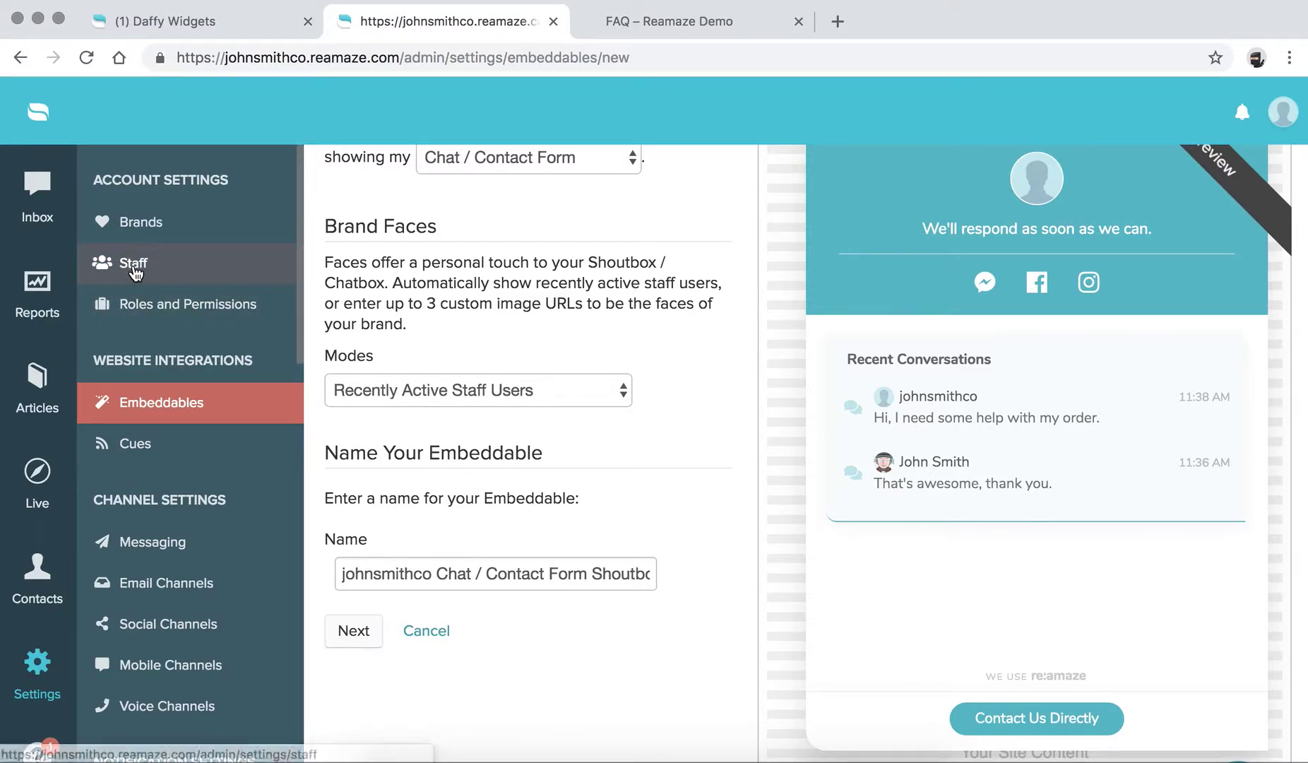
Step: Set the Brand Faces mode to Custom Faces and check the custom face URL fields, leaving them empty
click(434, 394)
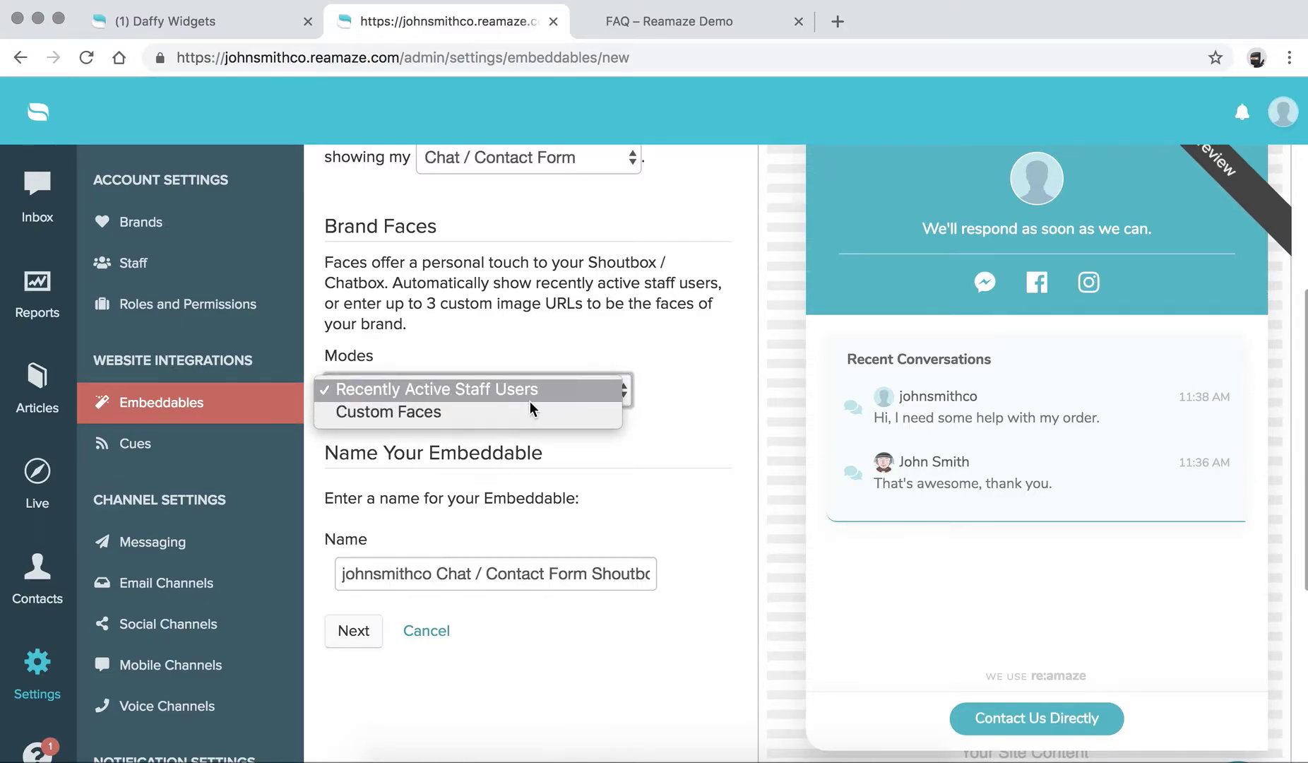
click(416, 417)
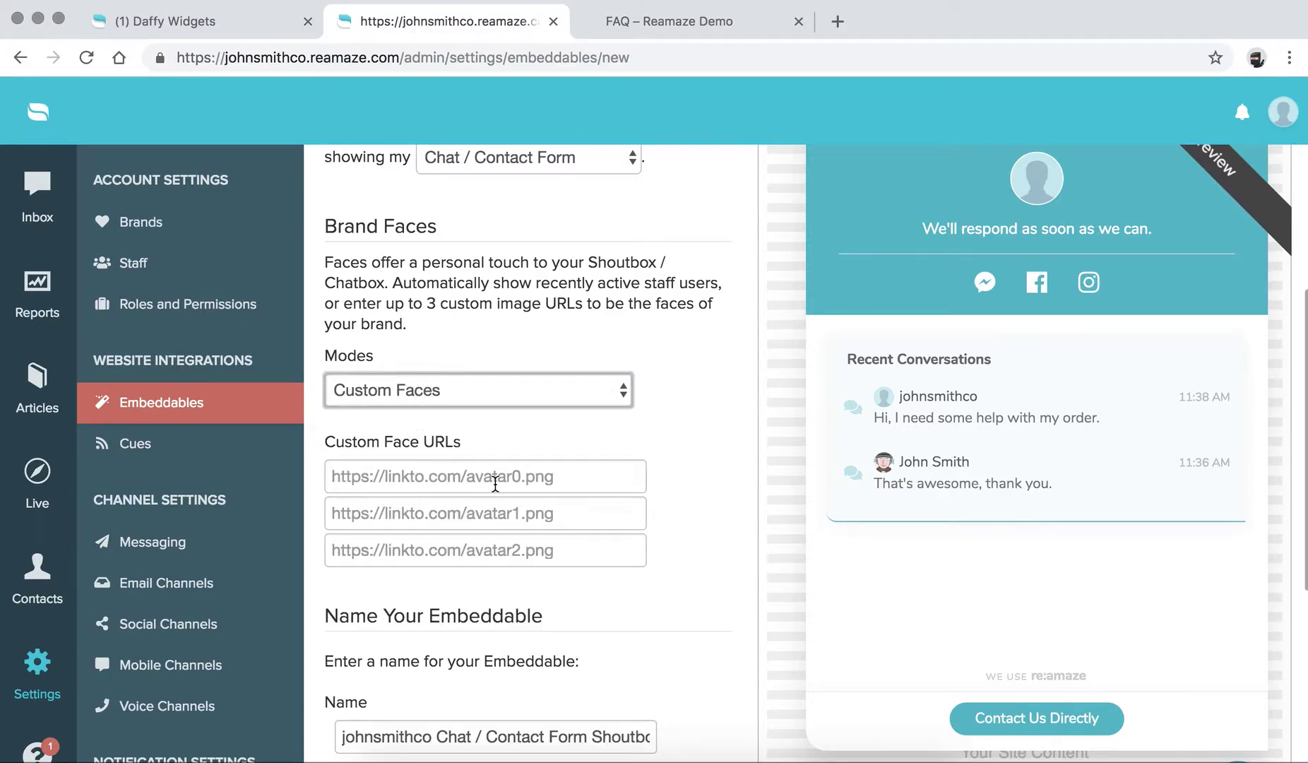
click(494, 484)
click(496, 551)
click(682, 521)
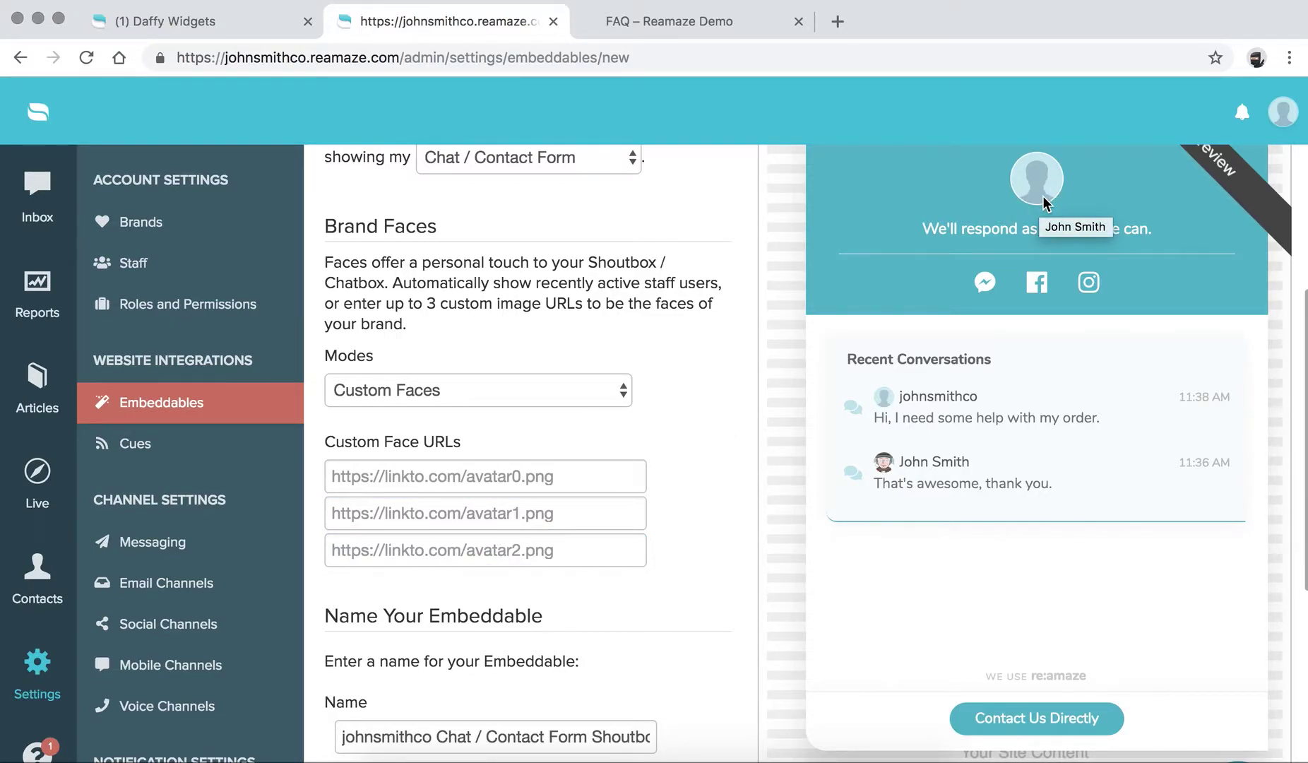
Step: Set the Brand Faces mode to Recently Active Staff Users
click(470, 393)
click(463, 366)
click(487, 305)
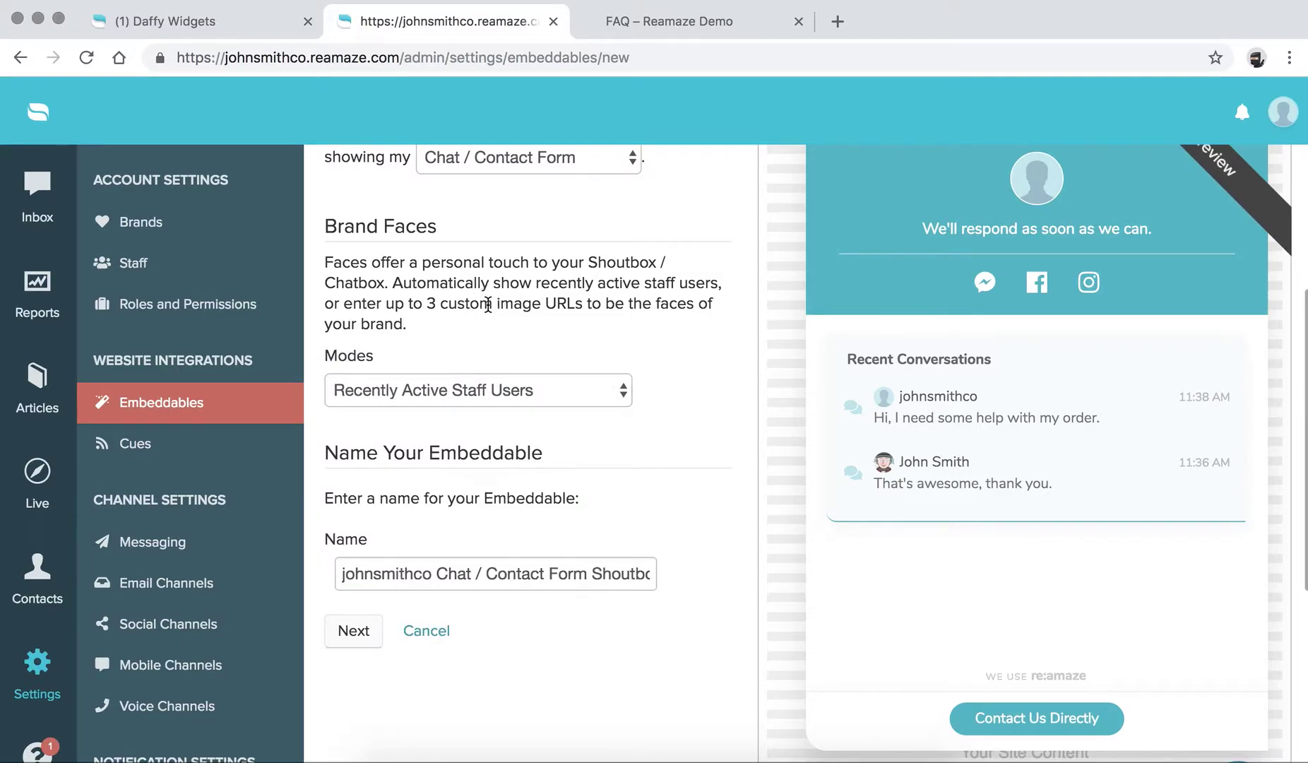
scroll(509, 269, up, 1)
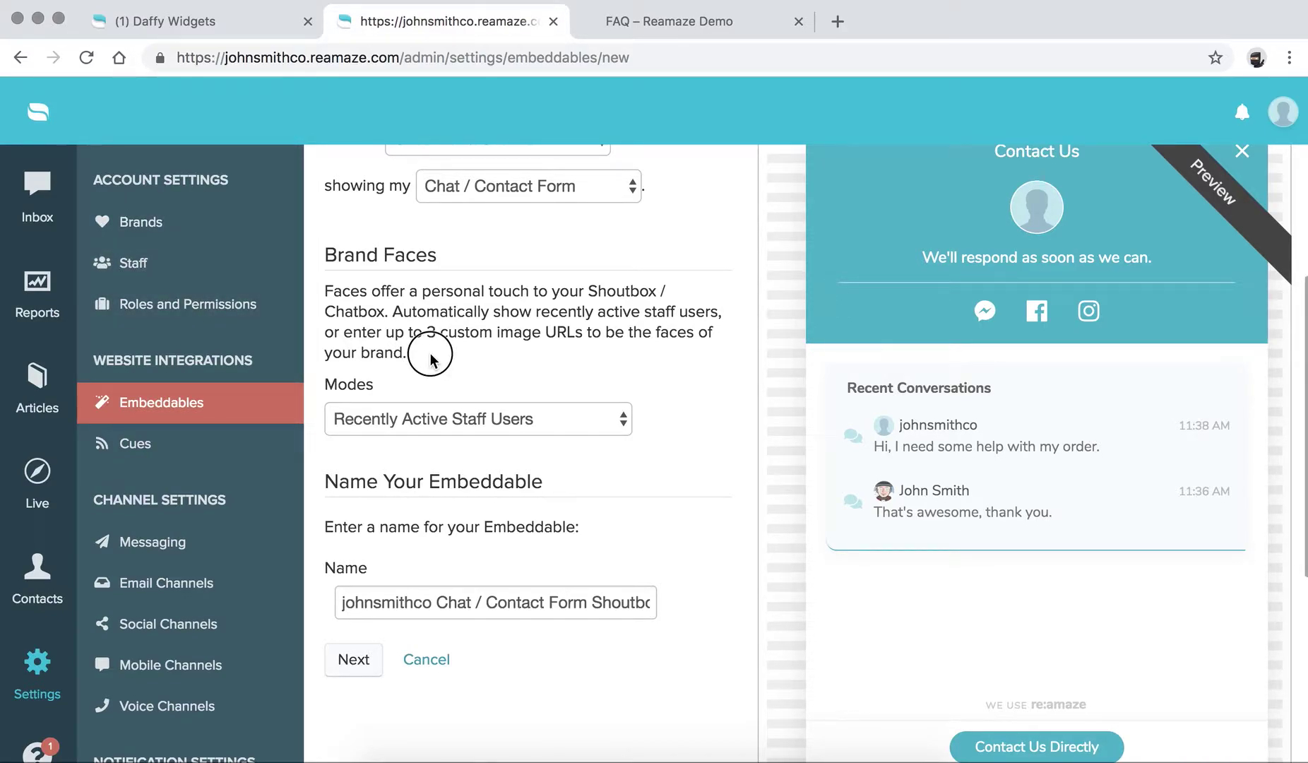
Step: Name the embeddable "Test Embeddable" and continue to the Shoutbox customization page
scroll(430, 352, down, 3)
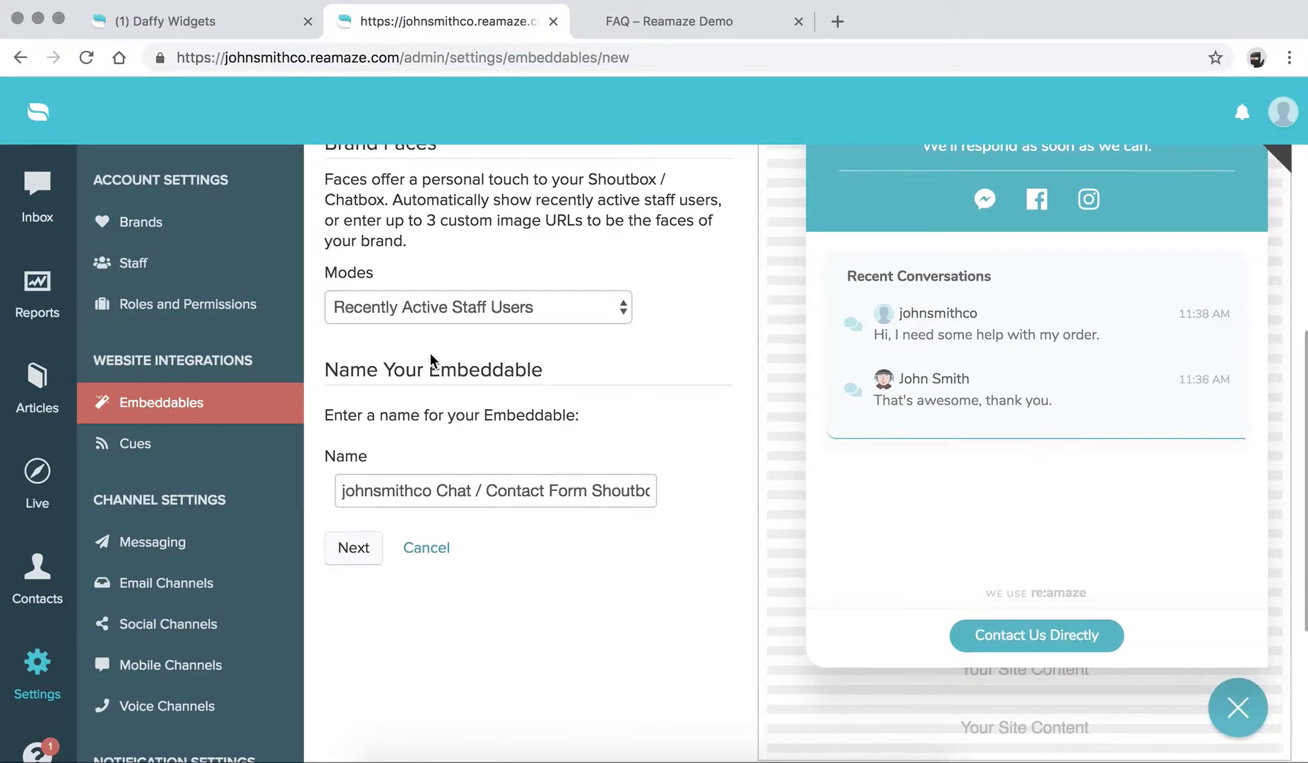
triple_click(467, 496)
text(Test Emab)
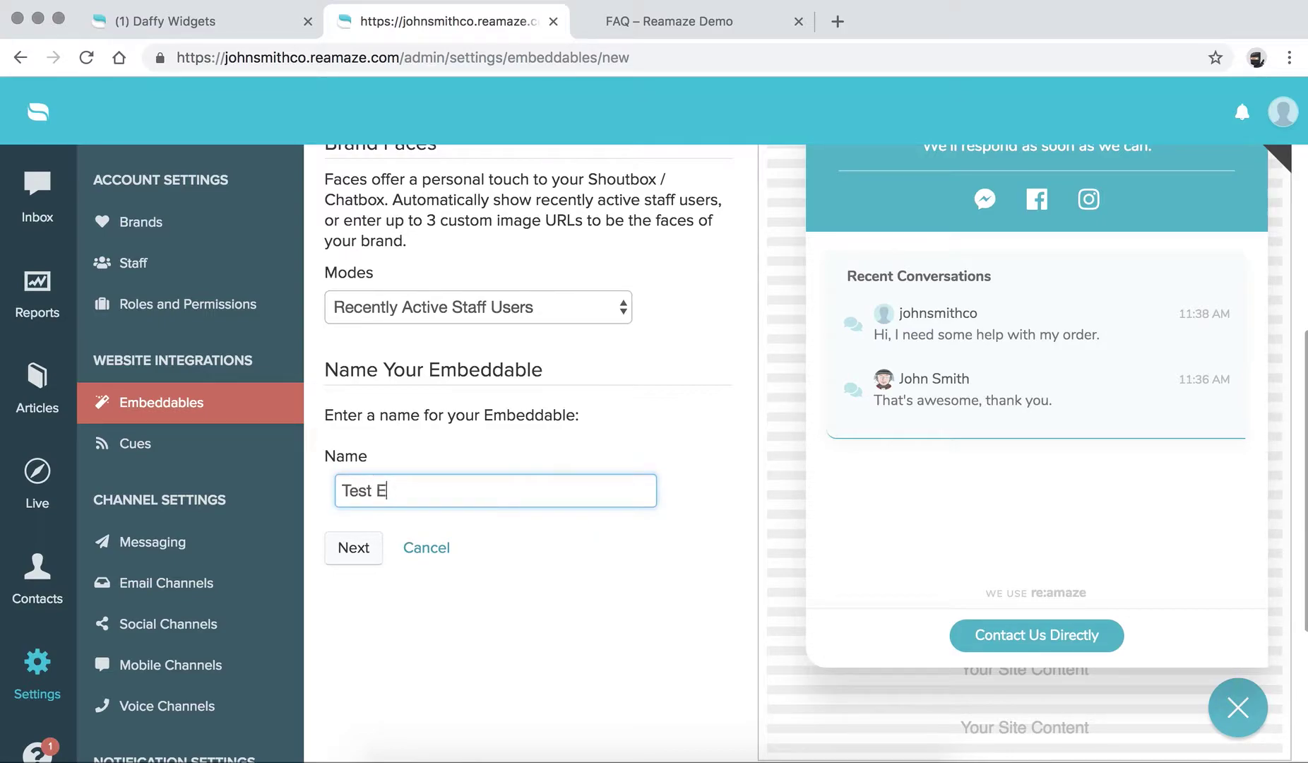
key(BackSpace)
key(BackSpace)
text(beddable)
click(353, 548)
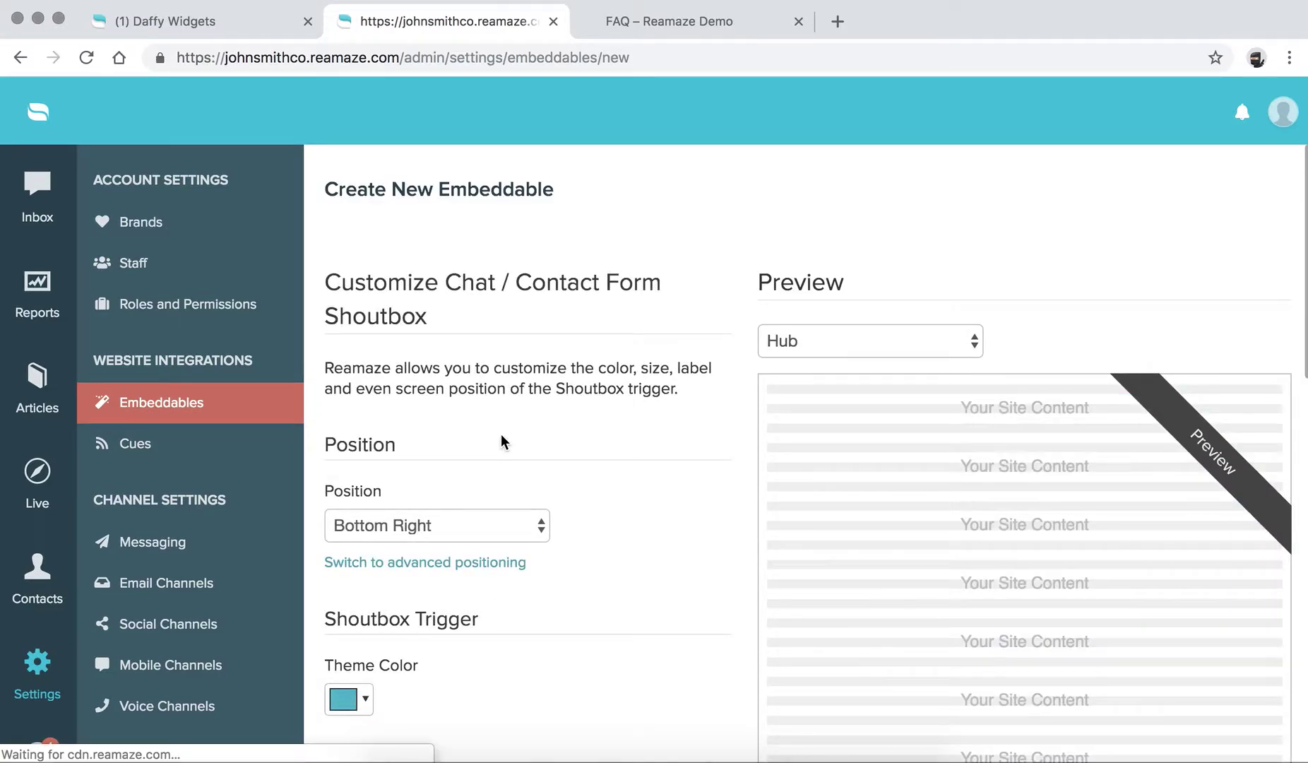
Step: Review the Shoutbox customization options and try the Bottom Left position in the preview
scroll(501, 433, down, 3)
scroll(504, 443, down, 5)
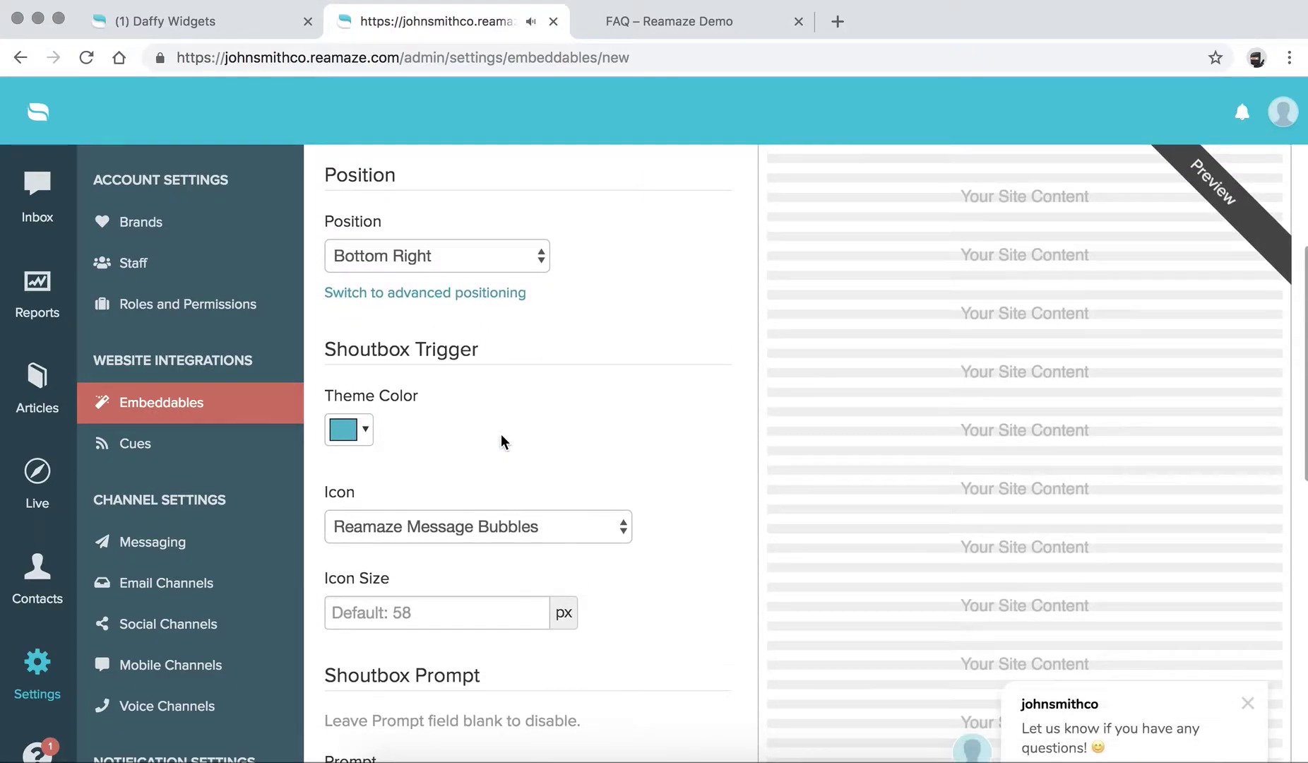
scroll(501, 433, down, 4)
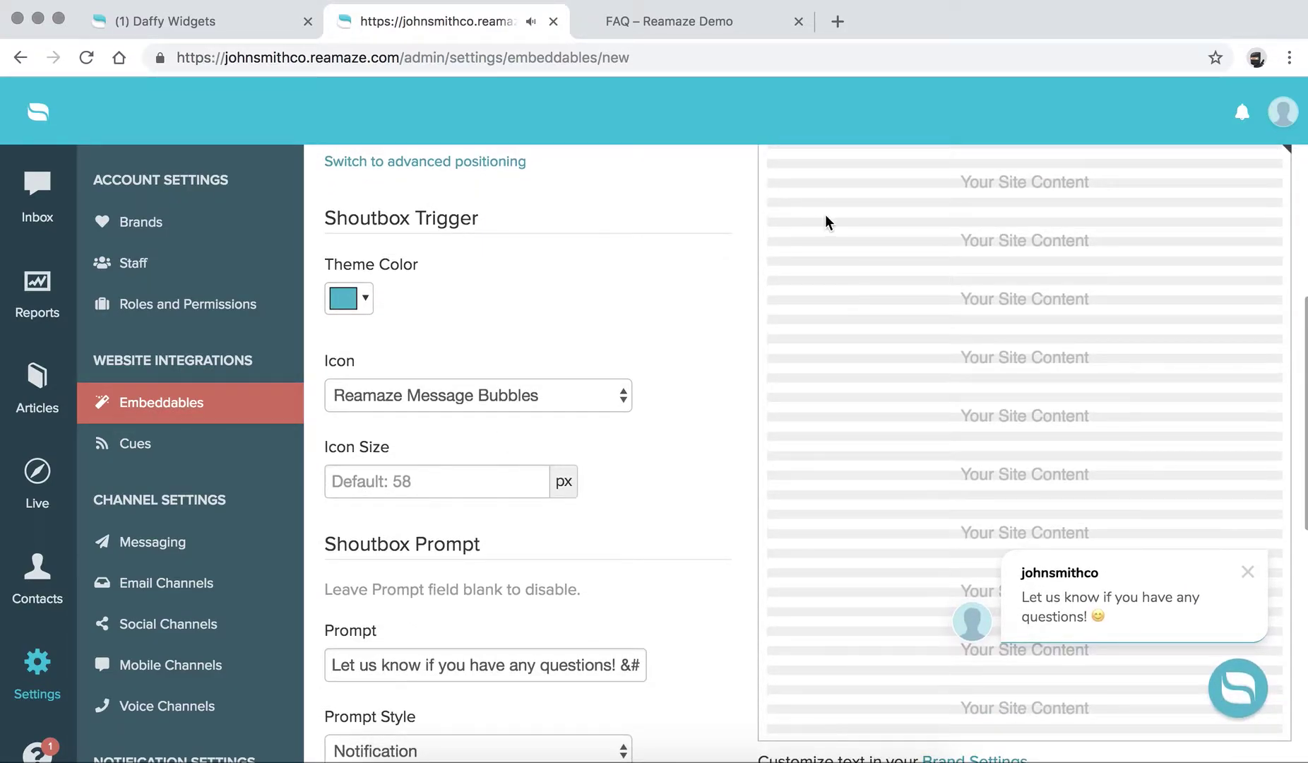
scroll(487, 311, up, 2)
click(467, 204)
click(444, 221)
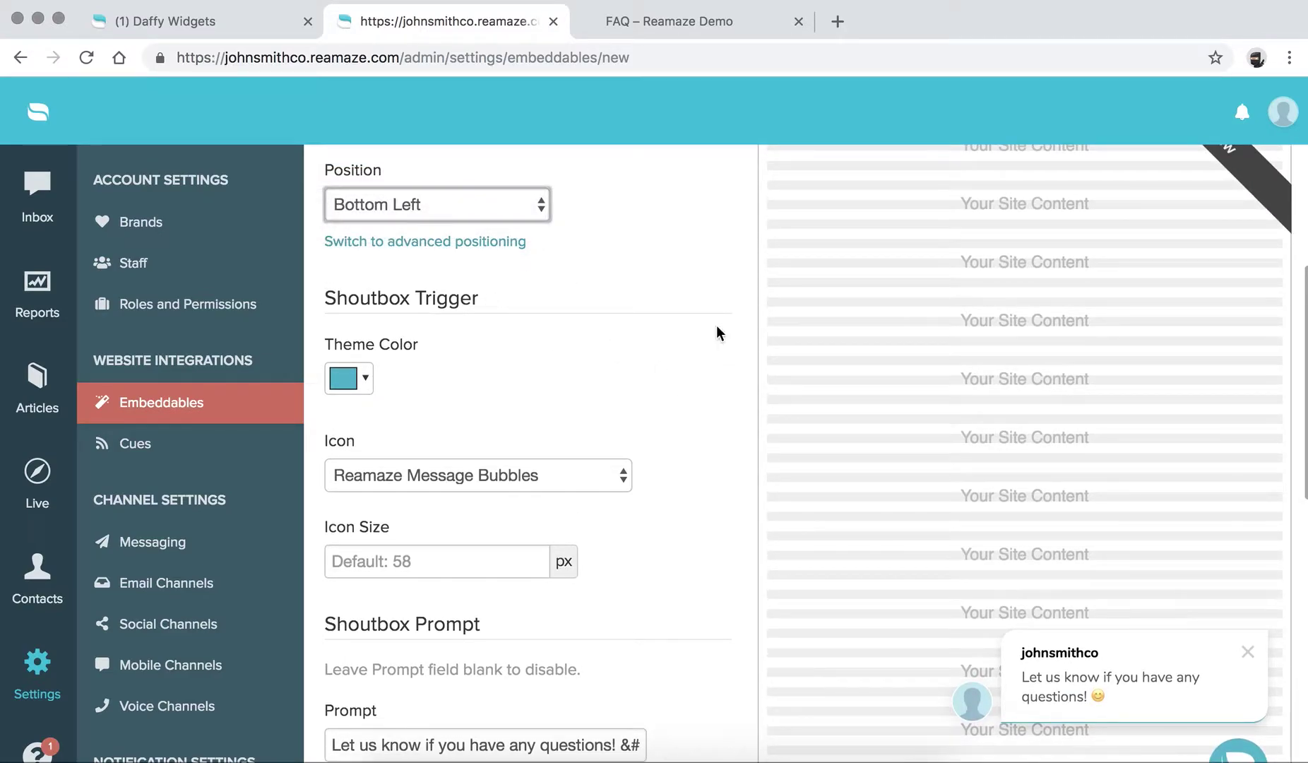
scroll(855, 448, down, 2)
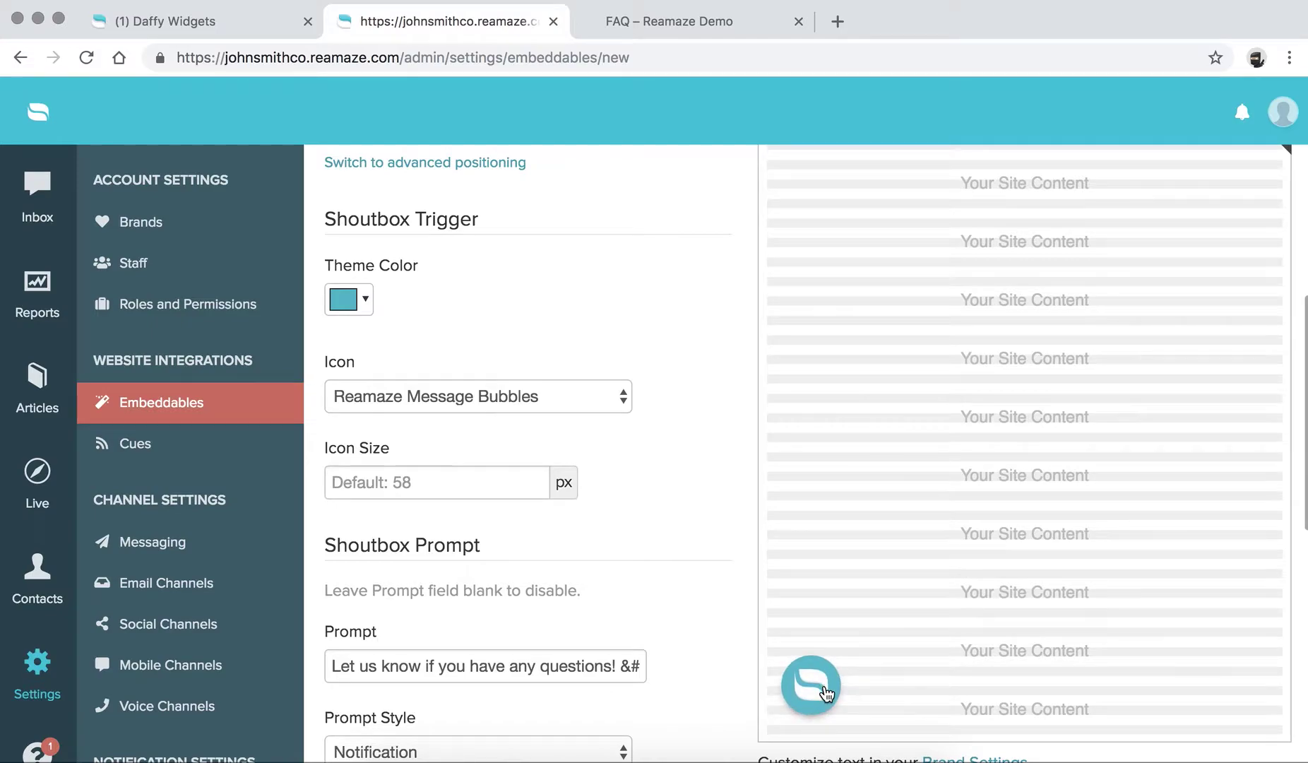
Step: Switch to advanced positioning and try anchoring the Shoutbox trigger to Top
scroll(510, 319, up, 3)
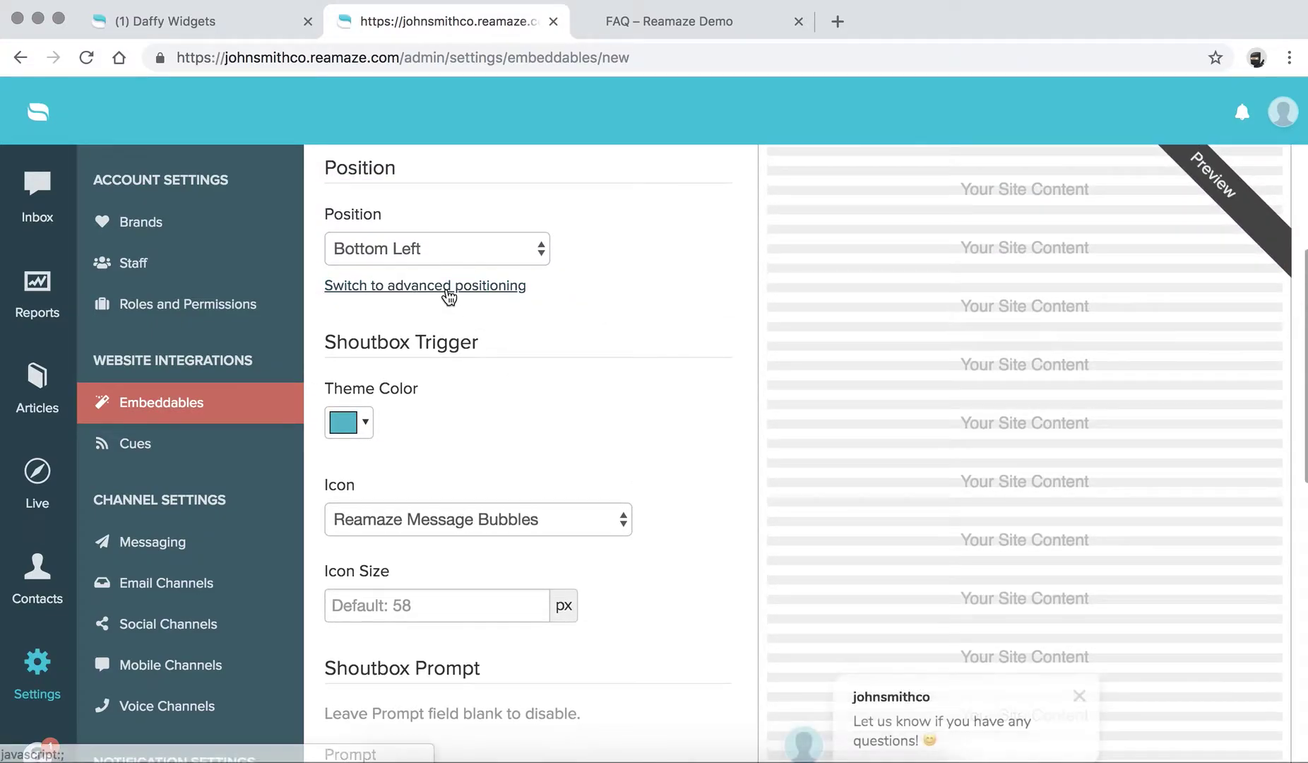
click(448, 286)
scroll(565, 374, down, 1)
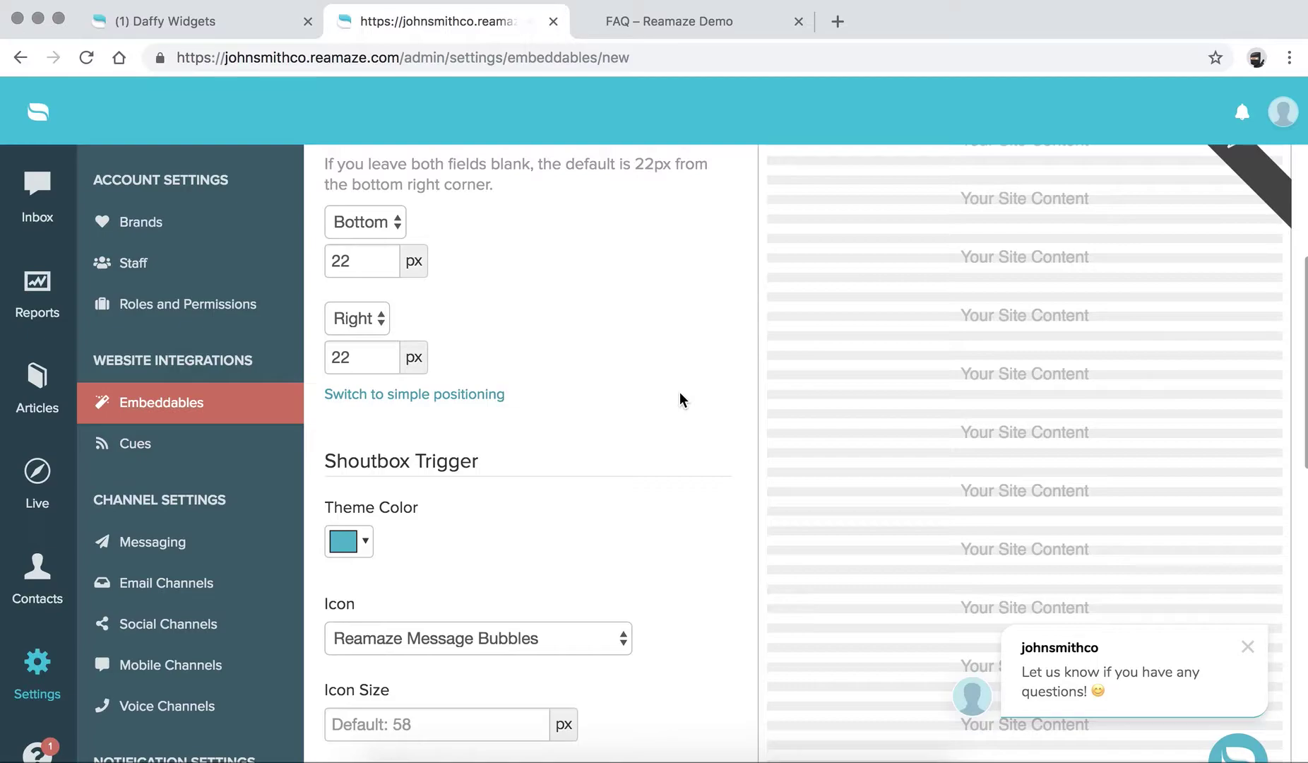
click(393, 220)
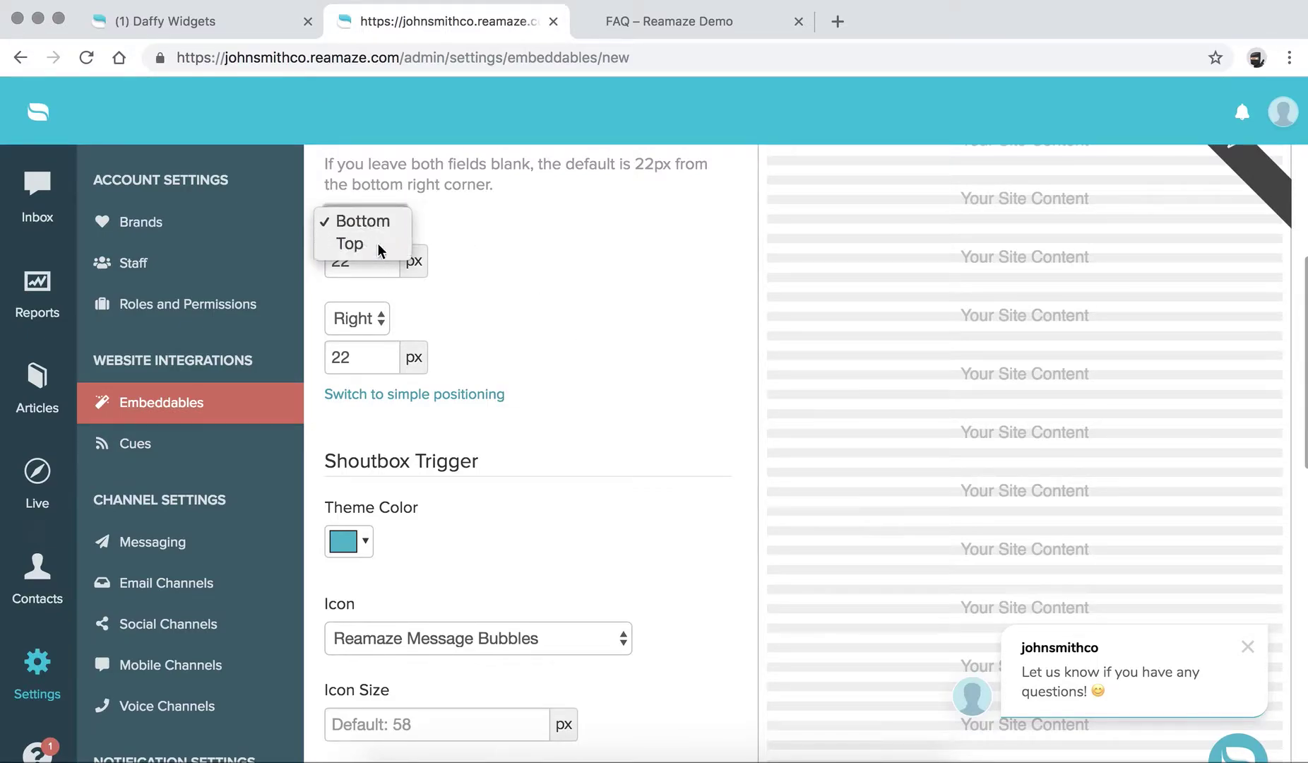
click(377, 243)
scroll(508, 295, up, 3)
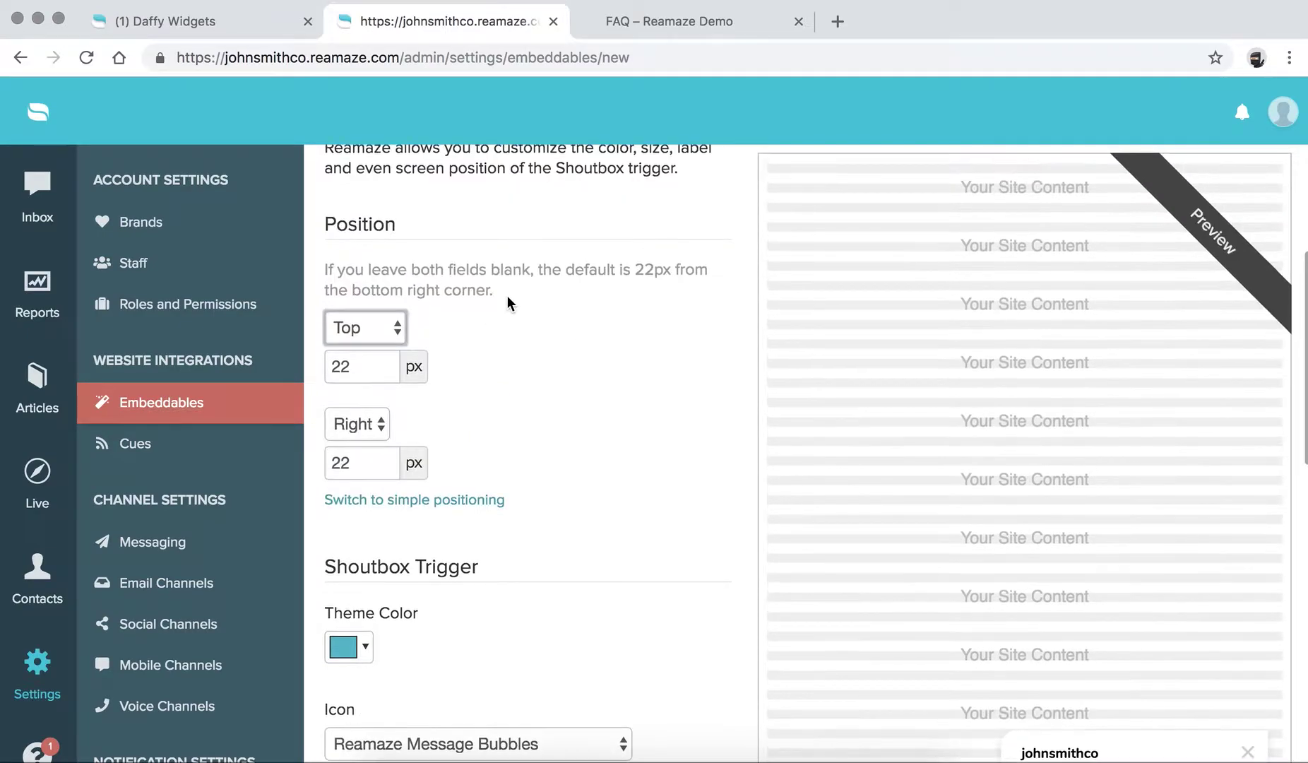
Step: Return to simple positioning with the Shoutbox trigger at Bottom Right
click(460, 502)
click(430, 305)
click(449, 303)
Step: Change the Shoutbox trigger's theme color to green
scroll(548, 457, down, 3)
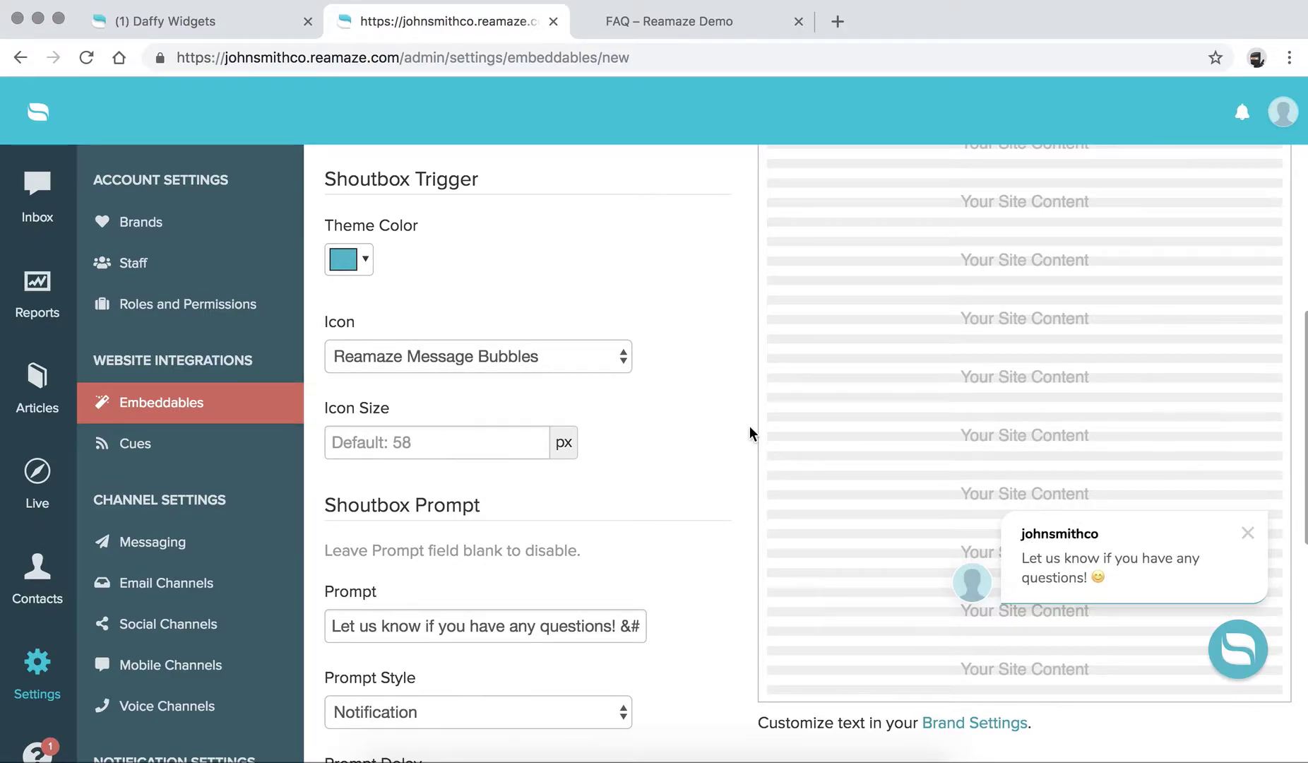
click(367, 262)
mouse_move(499, 341)
mouse_down()
mouse_move(485, 321)
mouse_move(484, 342)
mouse_up()
click(484, 513)
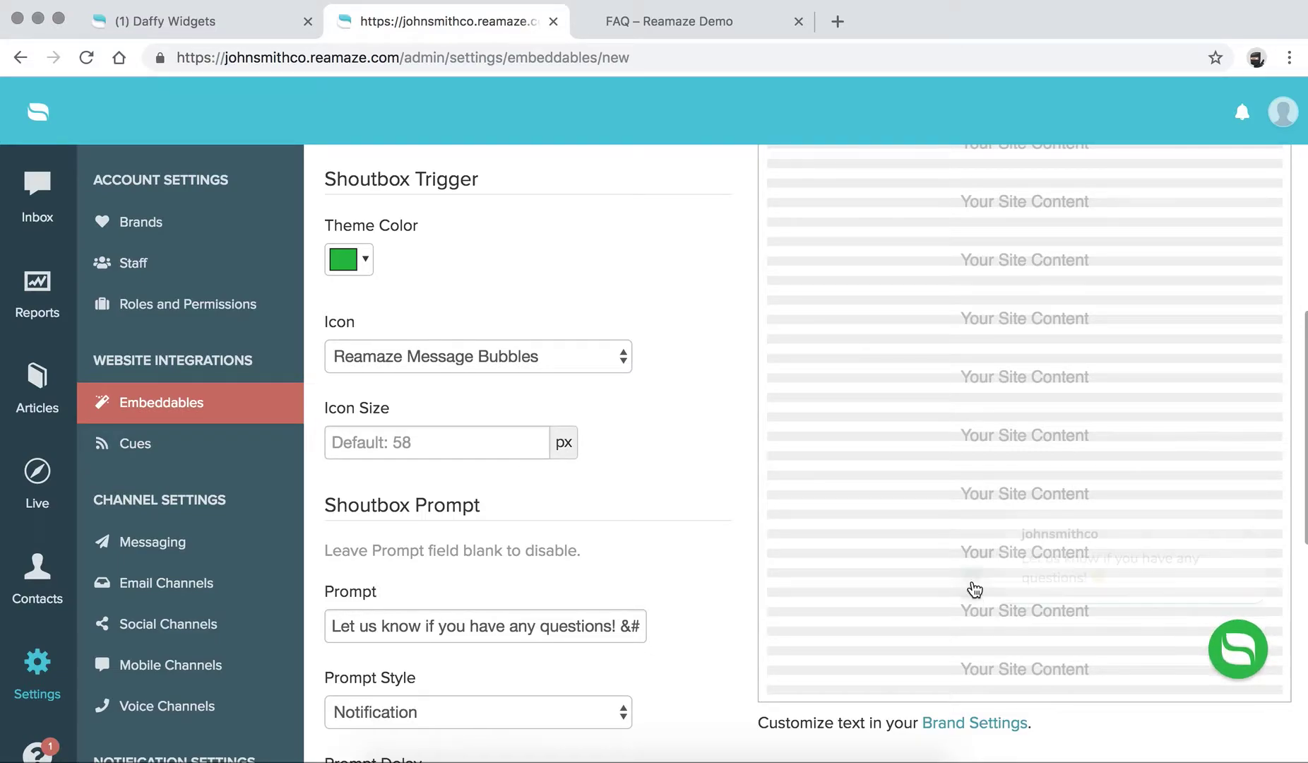
Step: Set the trigger icon to Question Mark and look through the other icon choices
click(433, 362)
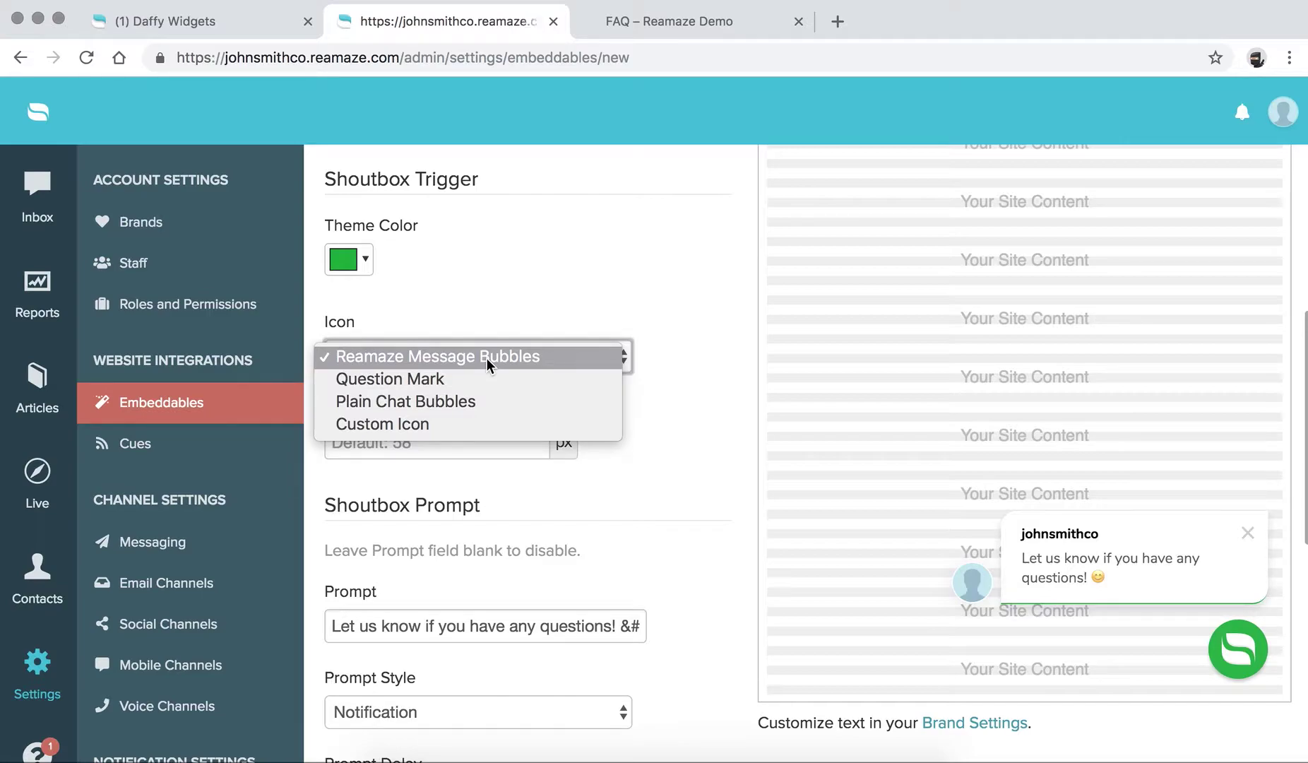
click(400, 381)
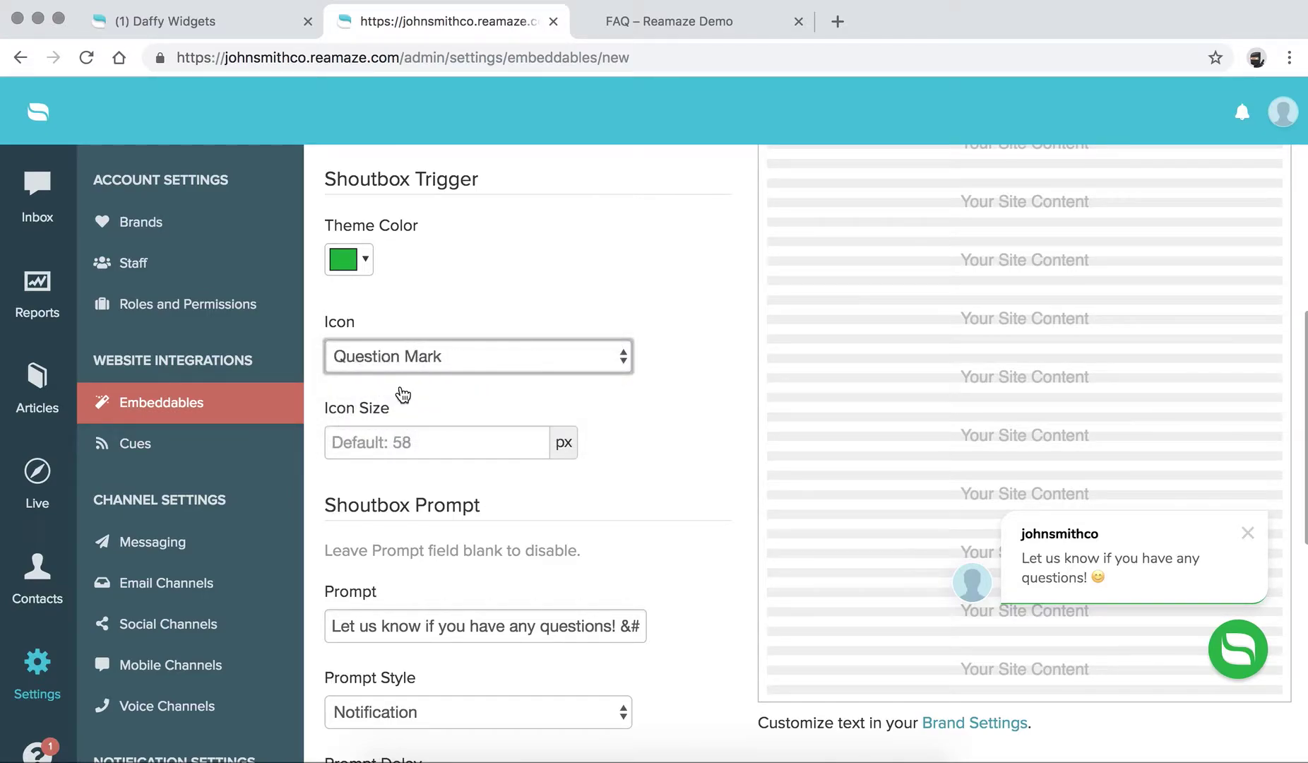
click(459, 368)
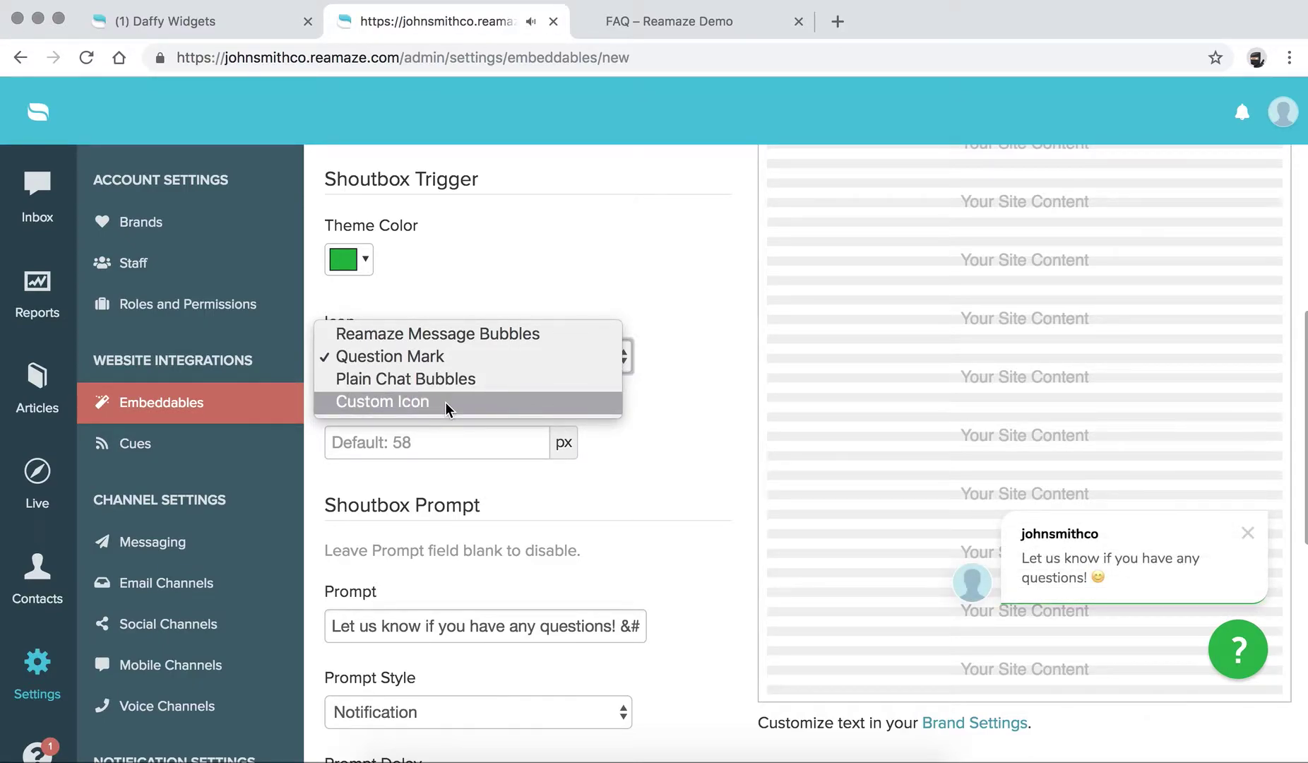
click(669, 338)
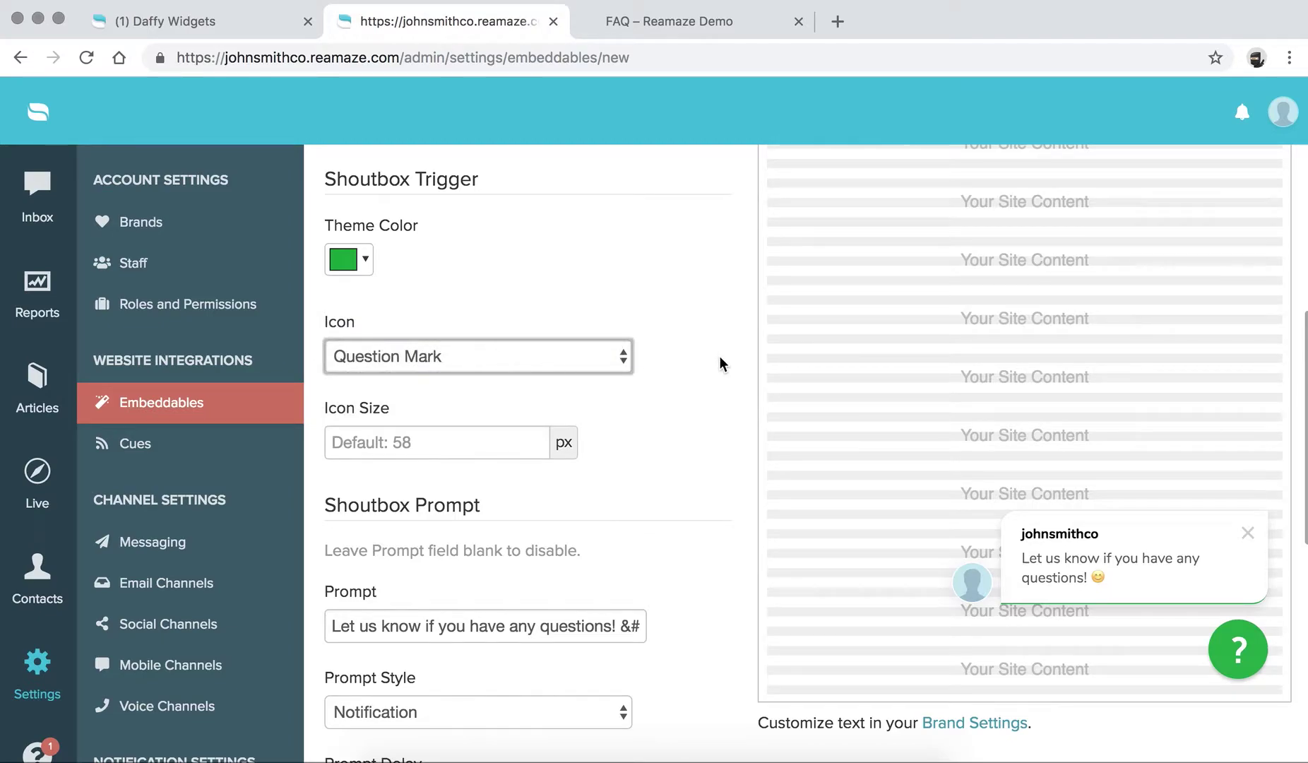
Step: Try a trigger icon size of 70 px
click(422, 435)
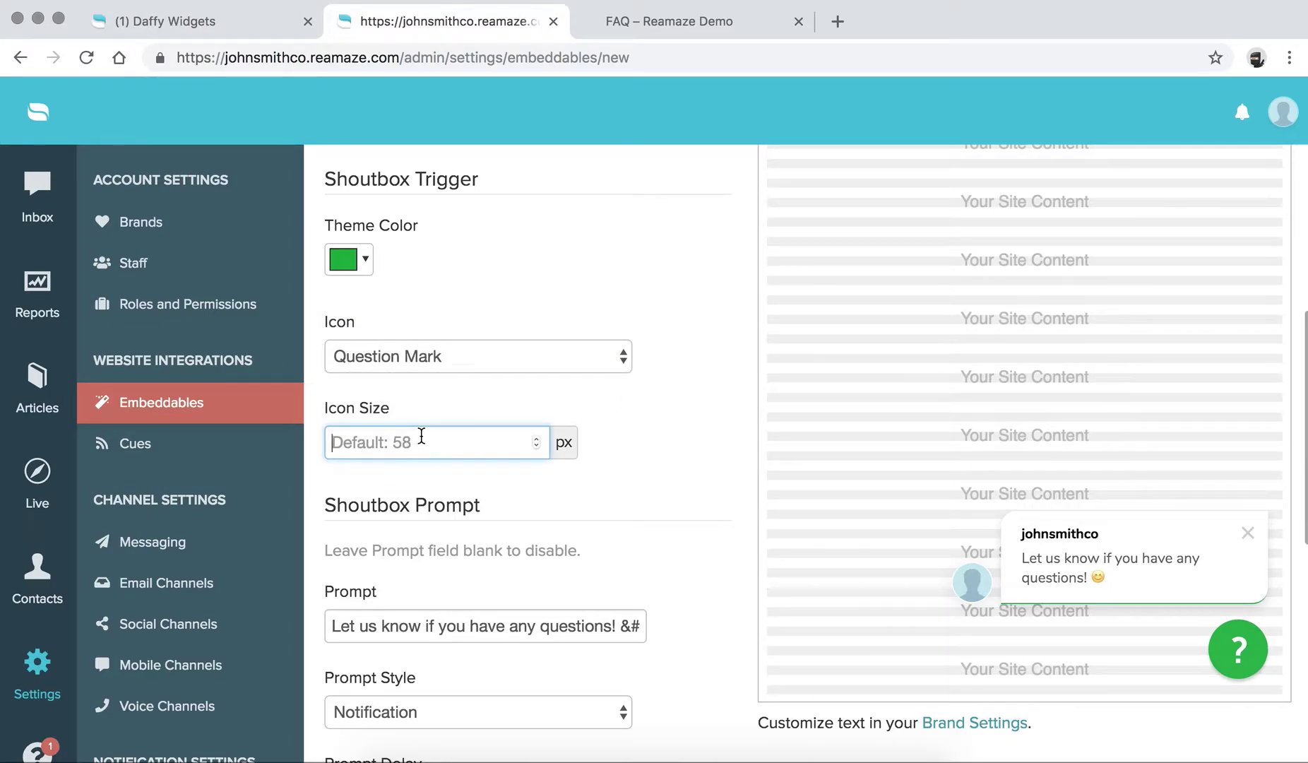
text(70)
click(663, 487)
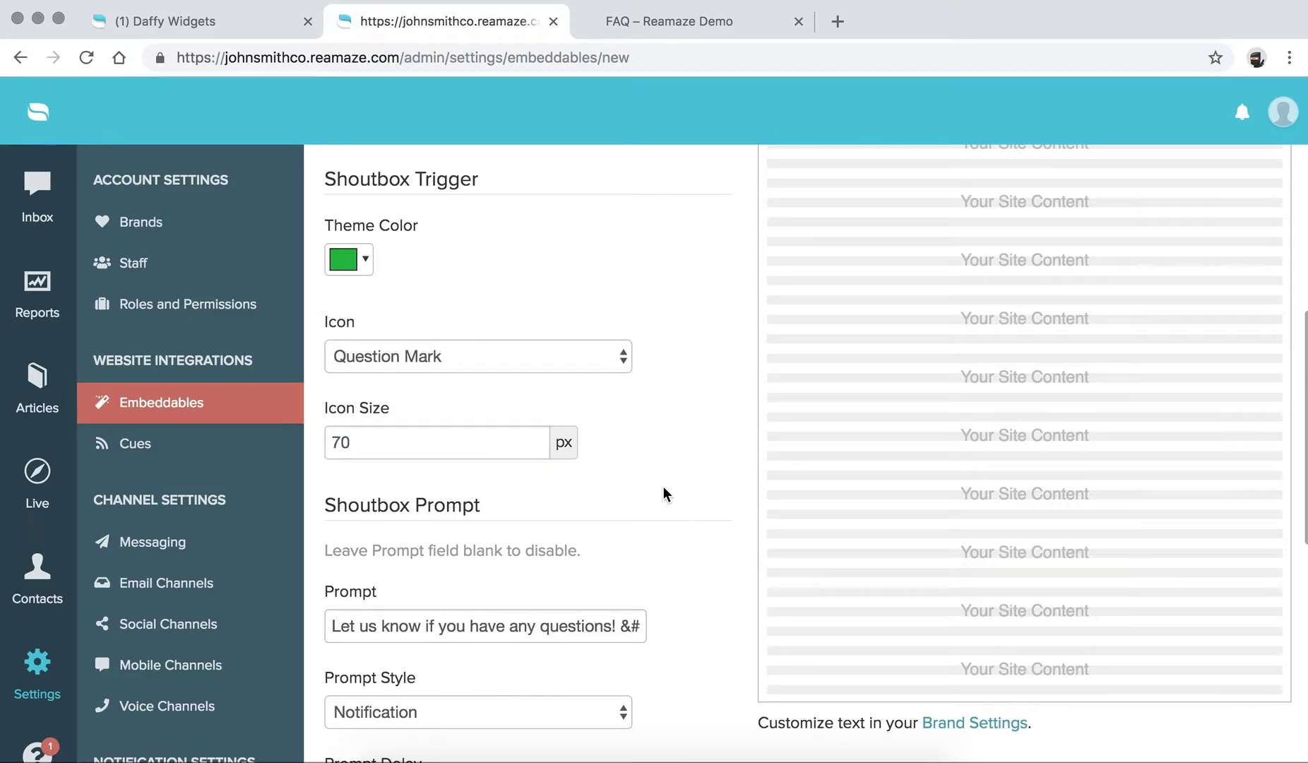
Step: Set the trigger icon size to 60 px
drag(408, 450, 255, 445)
text(60)
click(640, 479)
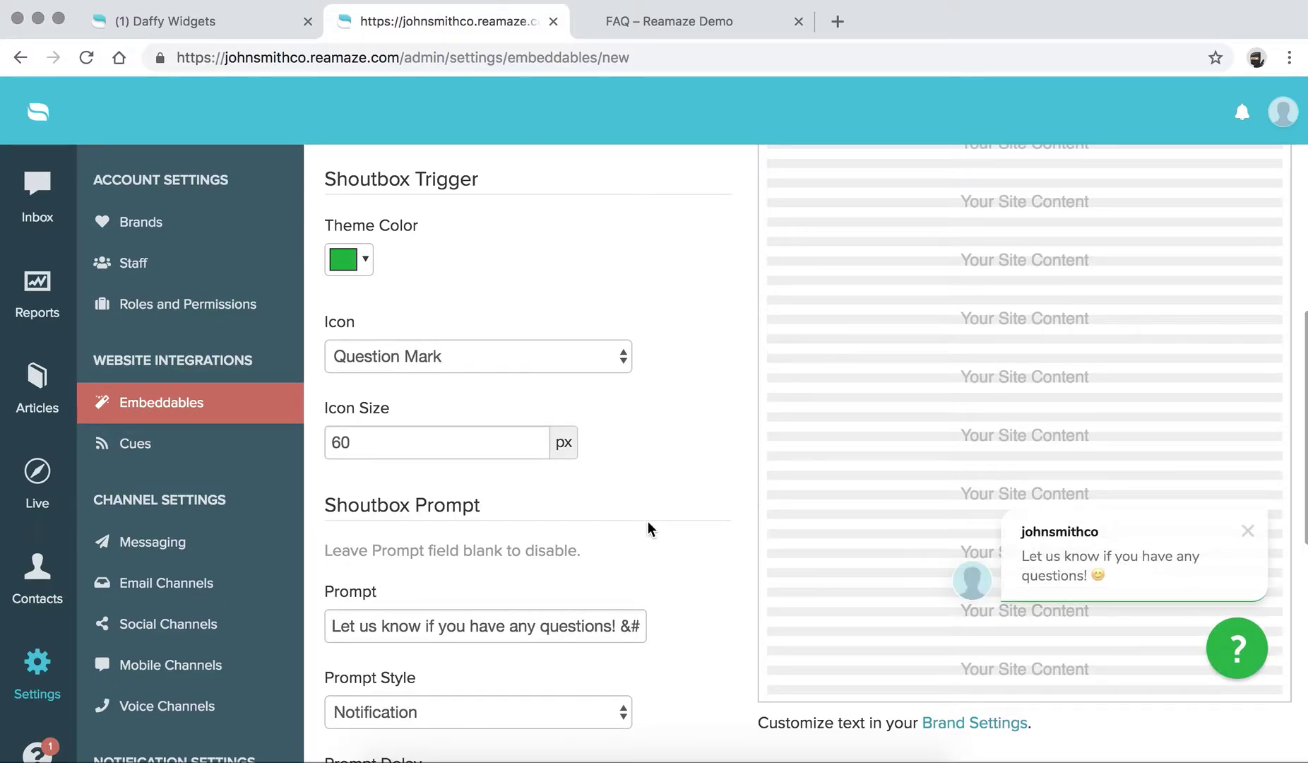
Step: Reword the Shoutbox prompt to "We're here to chat. Let us know if you need any help!", keeping the emoji code, and check the preview
scroll(648, 520, down, 4)
scroll(648, 520, down, 1)
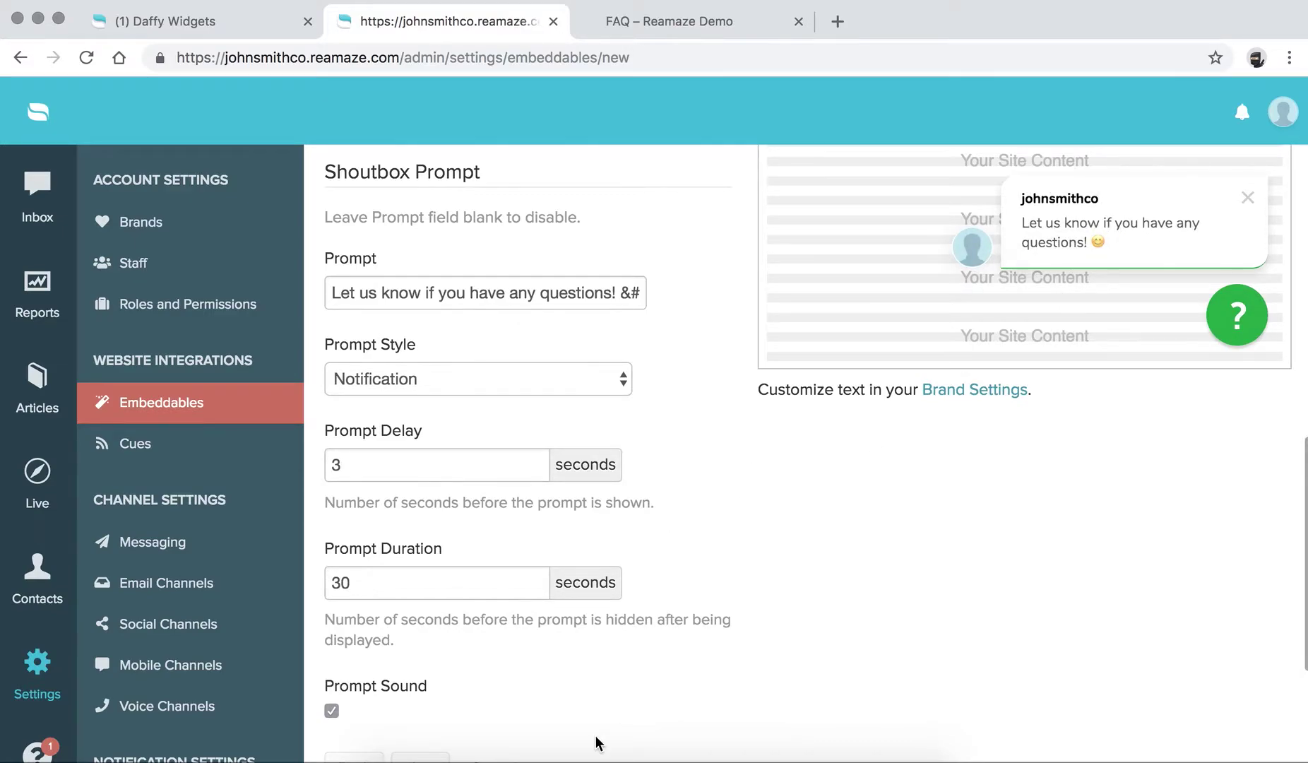
scroll(596, 740, up, 1)
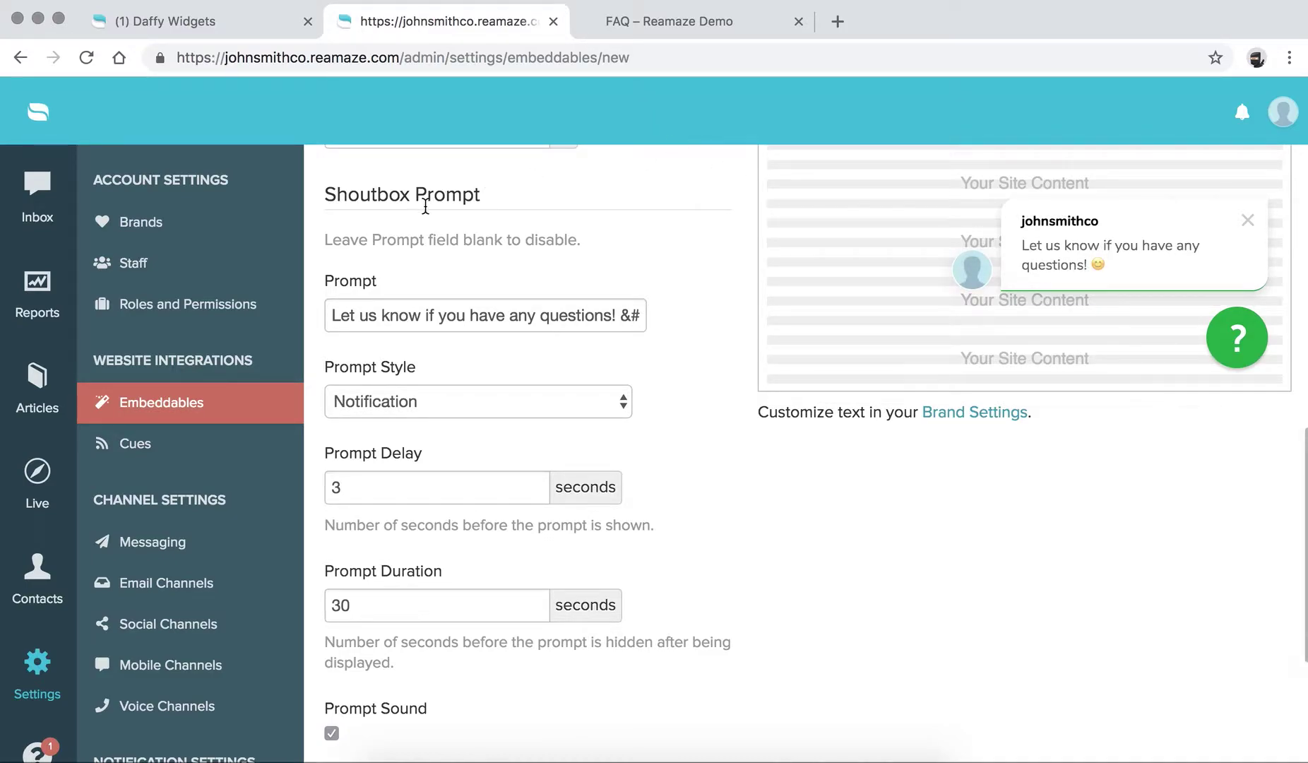
drag(331, 315, 611, 314)
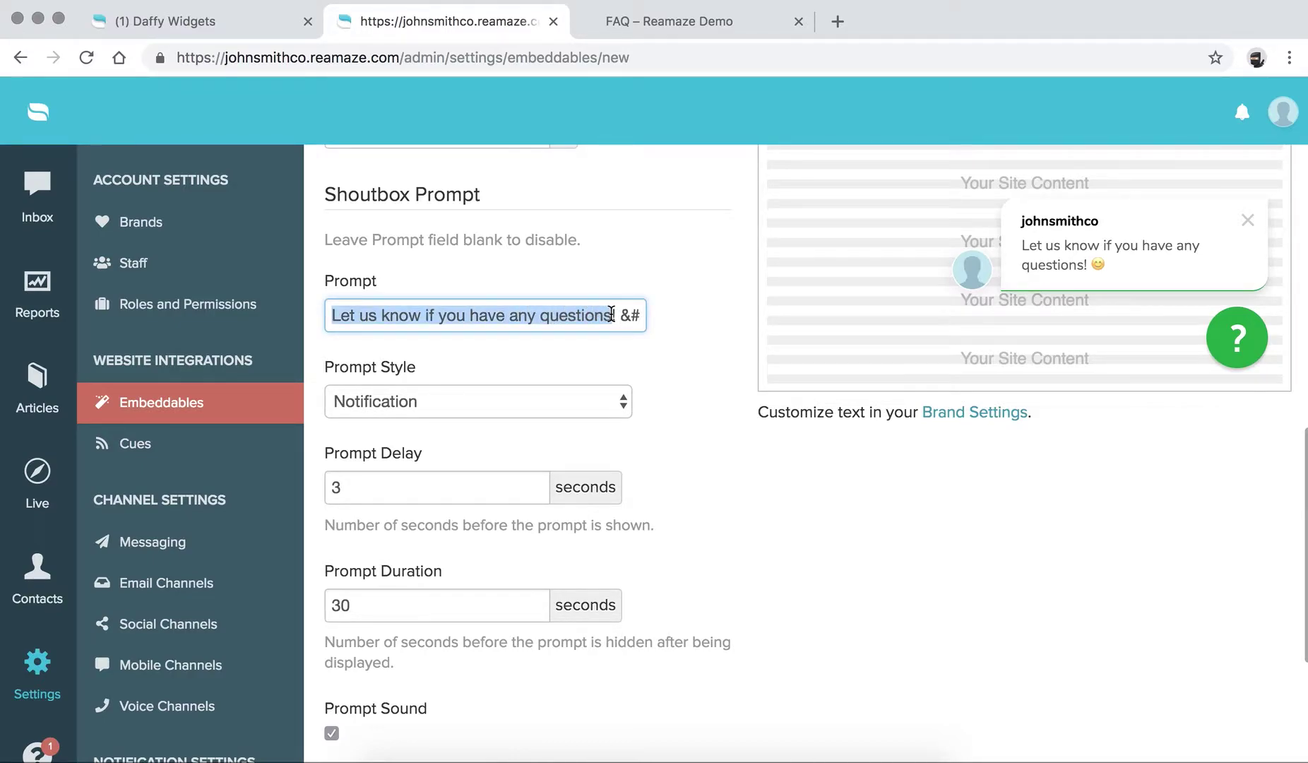
text(We're h)
text(ere to chat. )
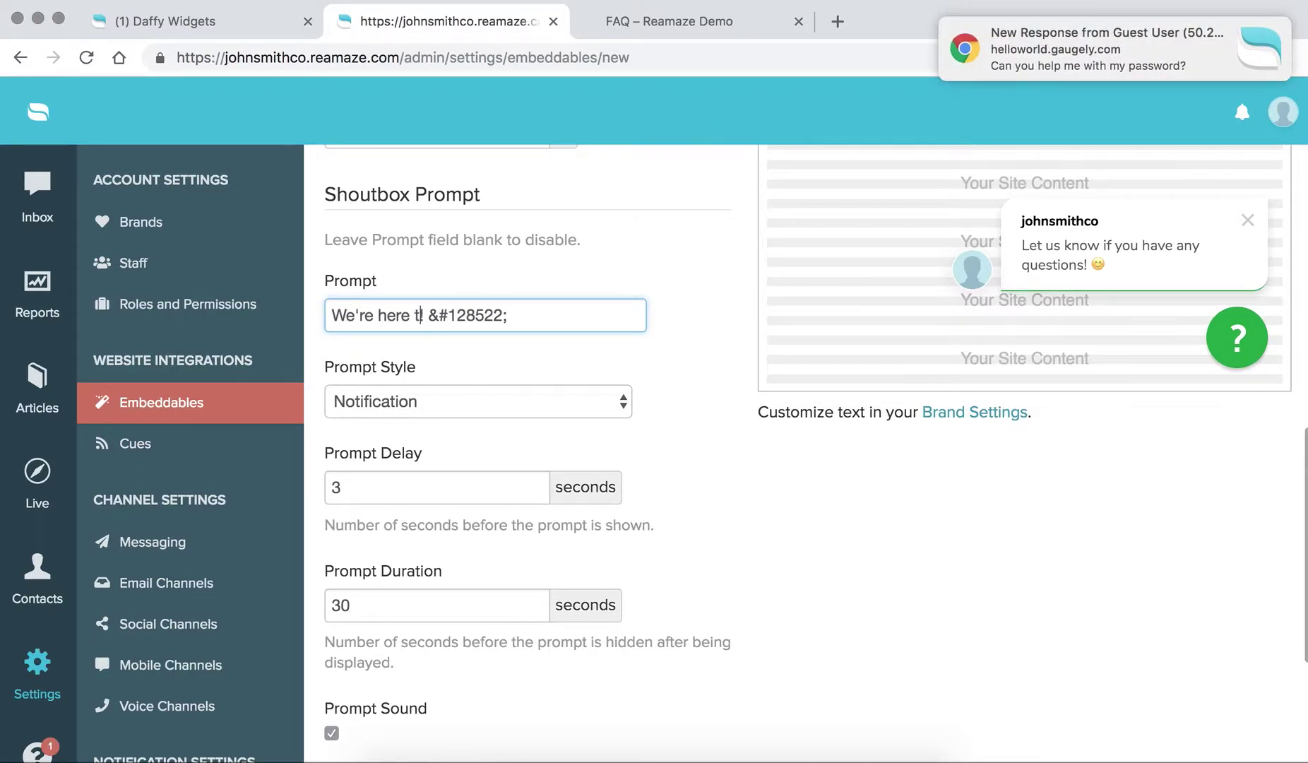
text(Let us know if you ne)
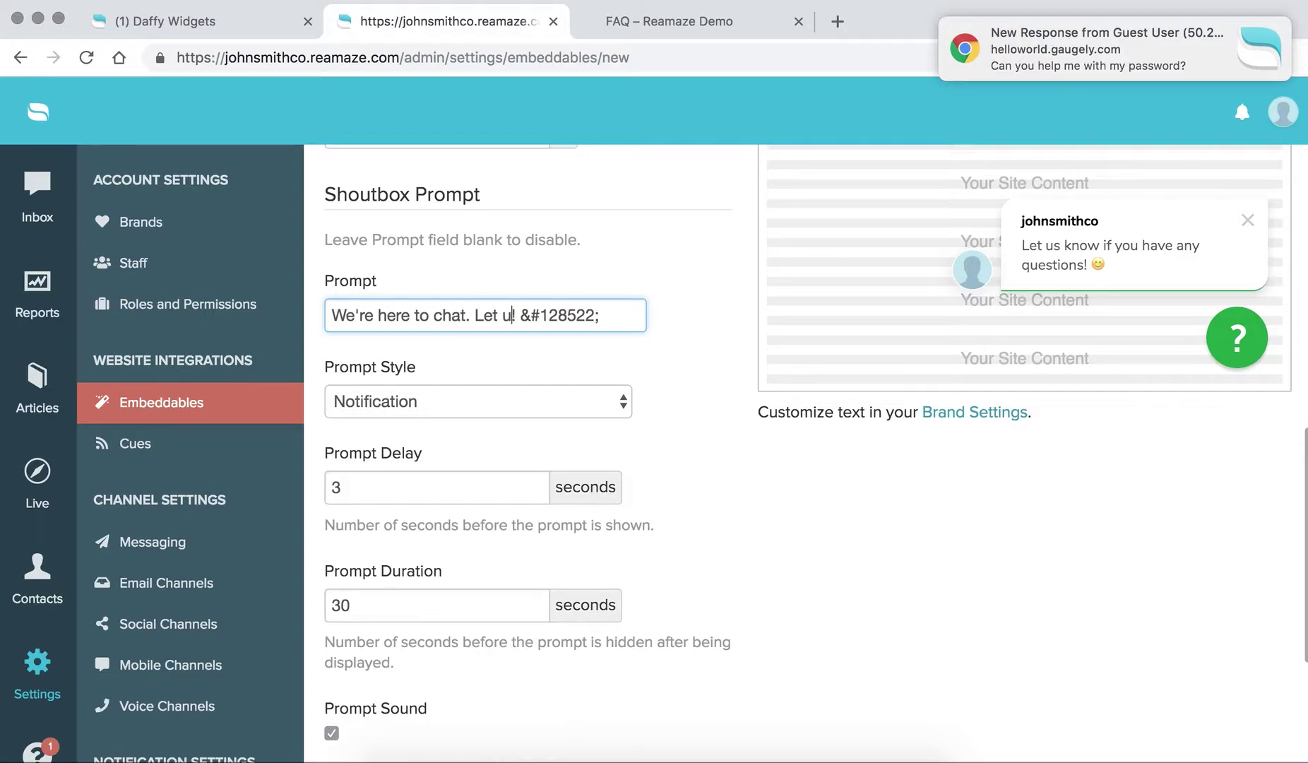
text(ed any the)
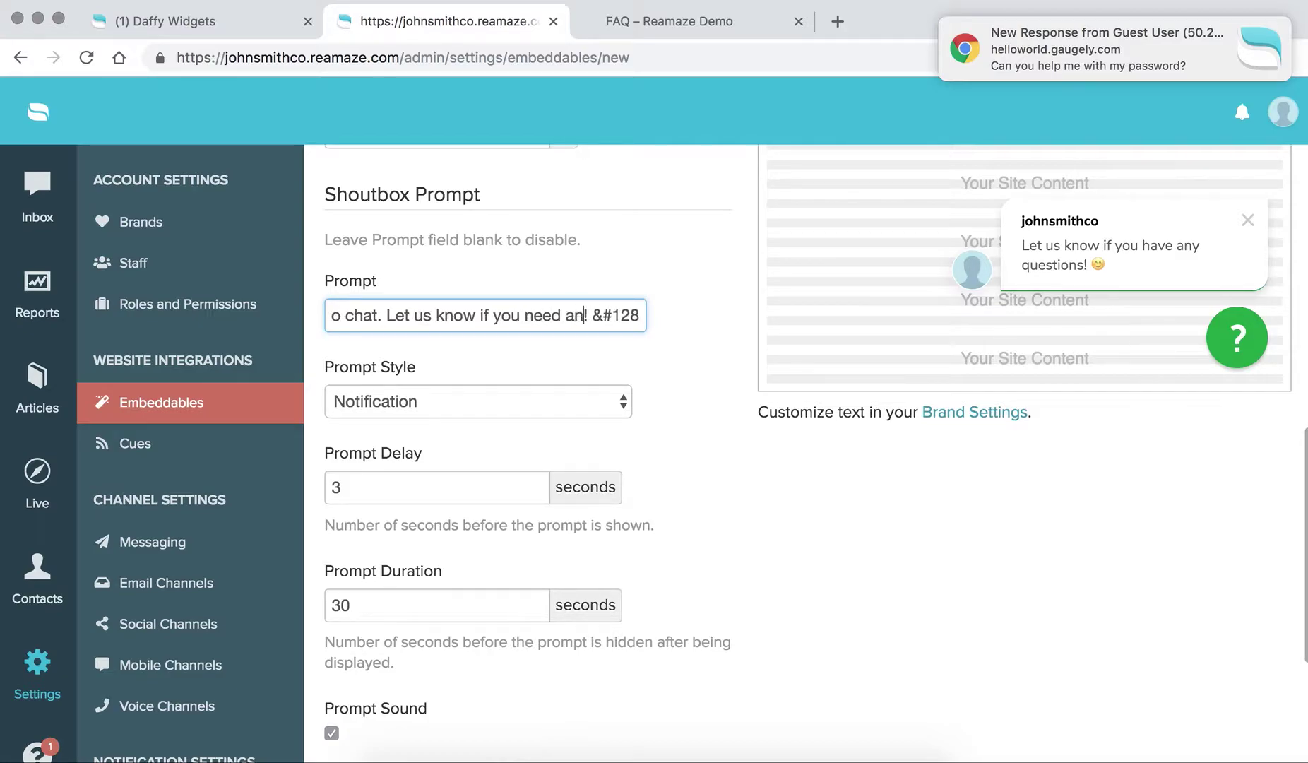
key(BackSpace)
key(BackSpace)
key(BackSpace)
text(help)
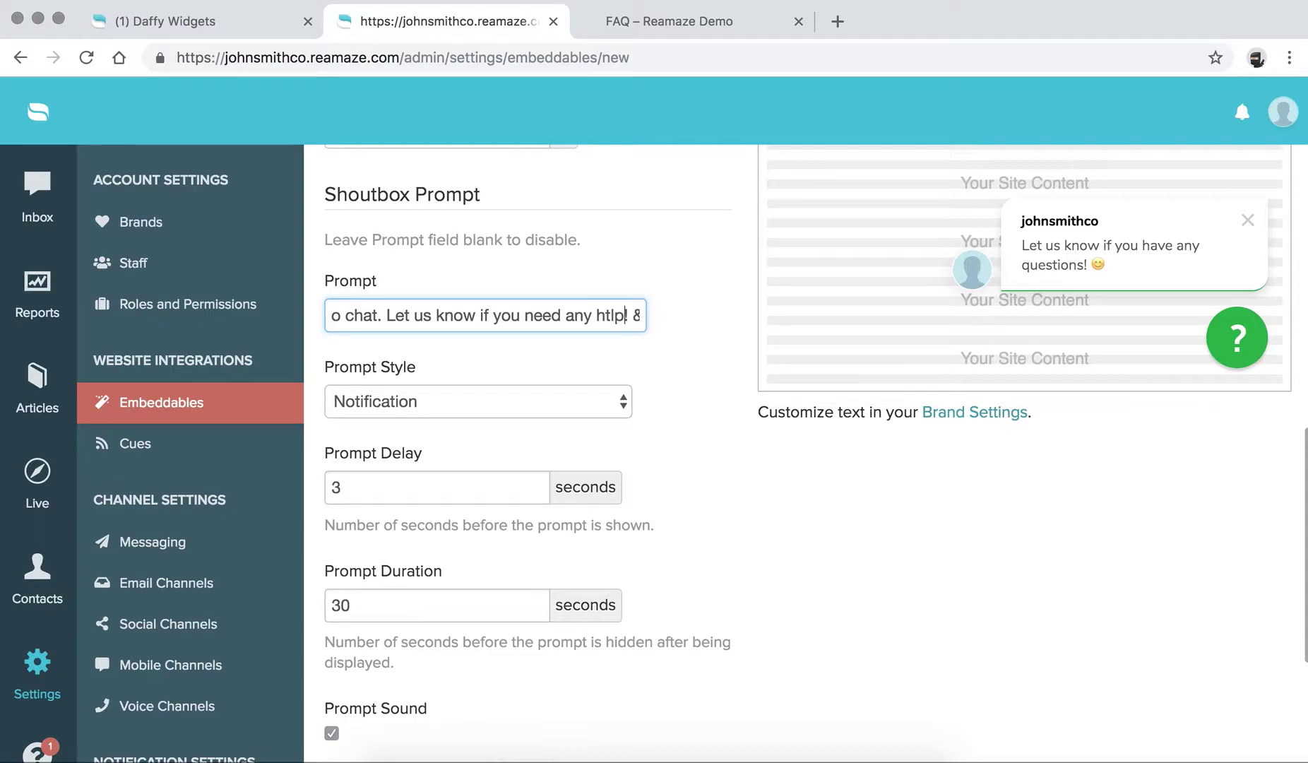
click(648, 267)
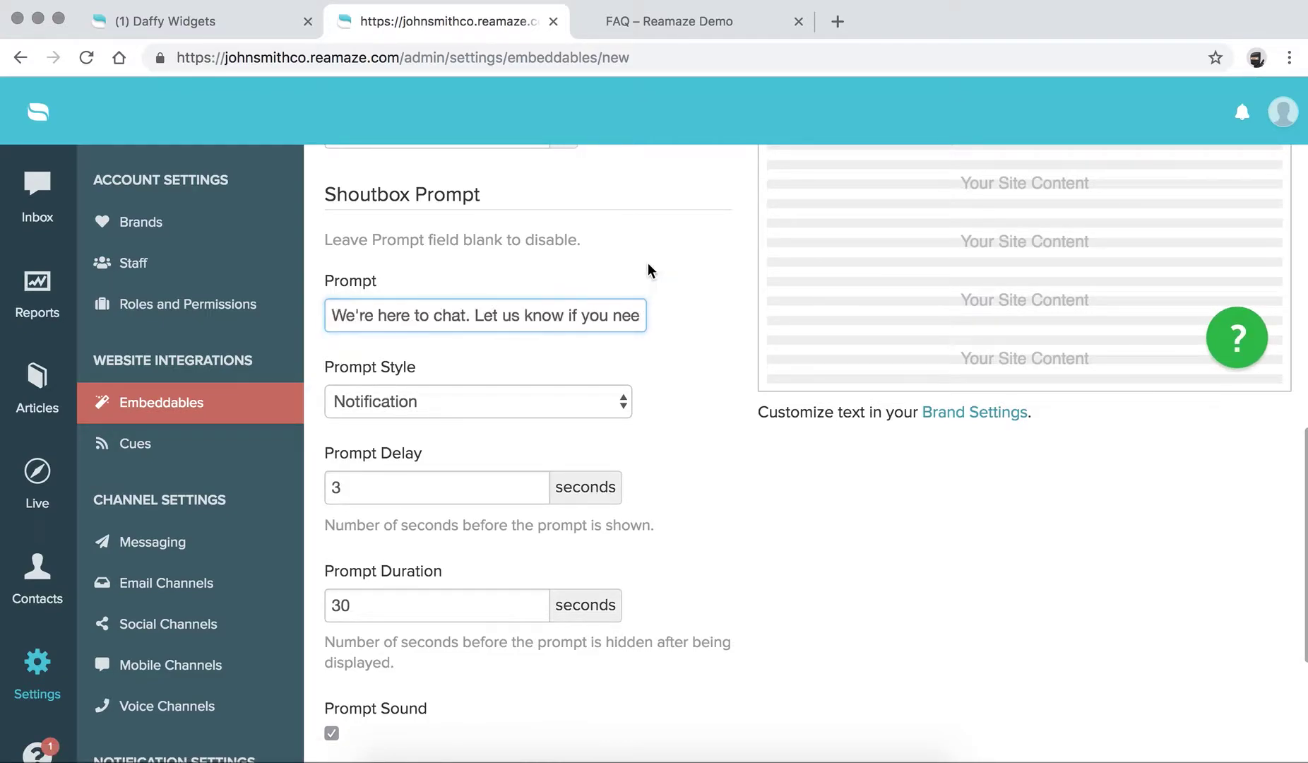
scroll(912, 520, up, 1)
scroll(912, 518, up, 1)
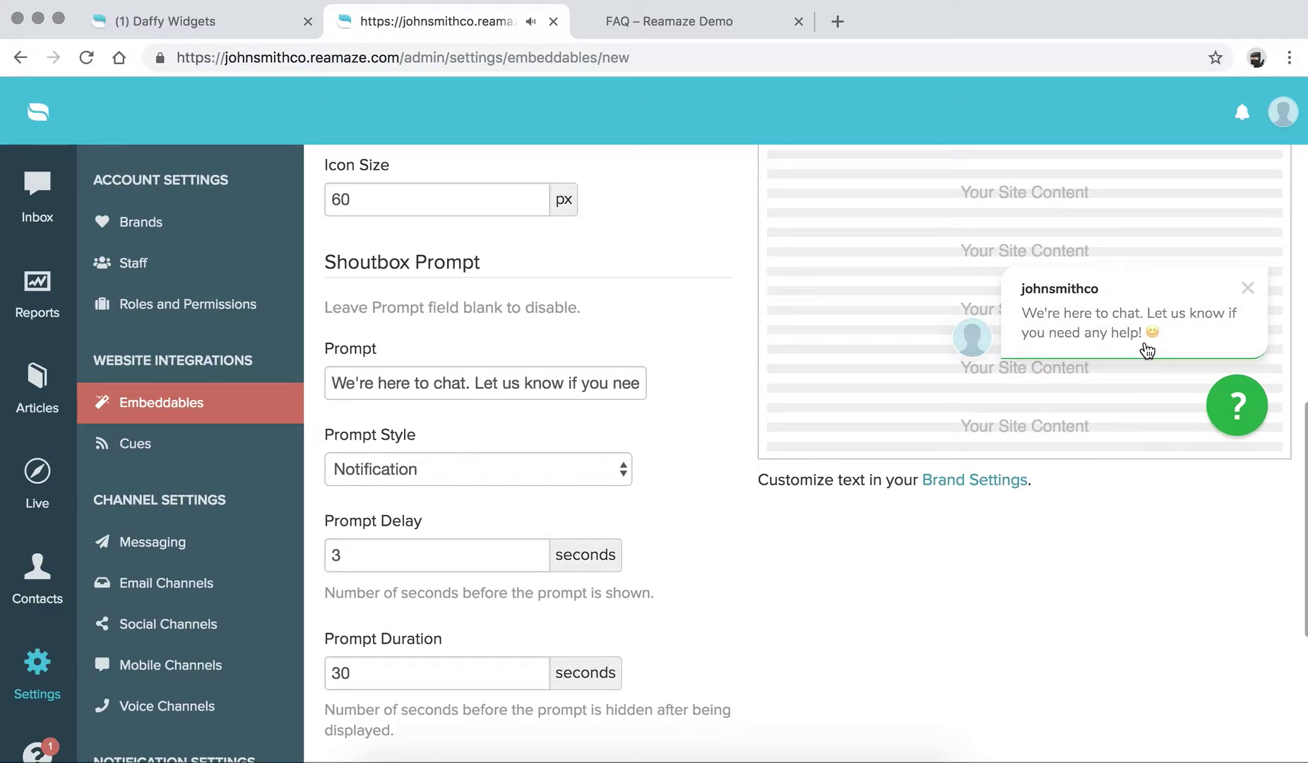
Step: Try the Slide-in Bubble and Static prompt styles in the preview and switch back to Notification
scroll(495, 446, down, 1)
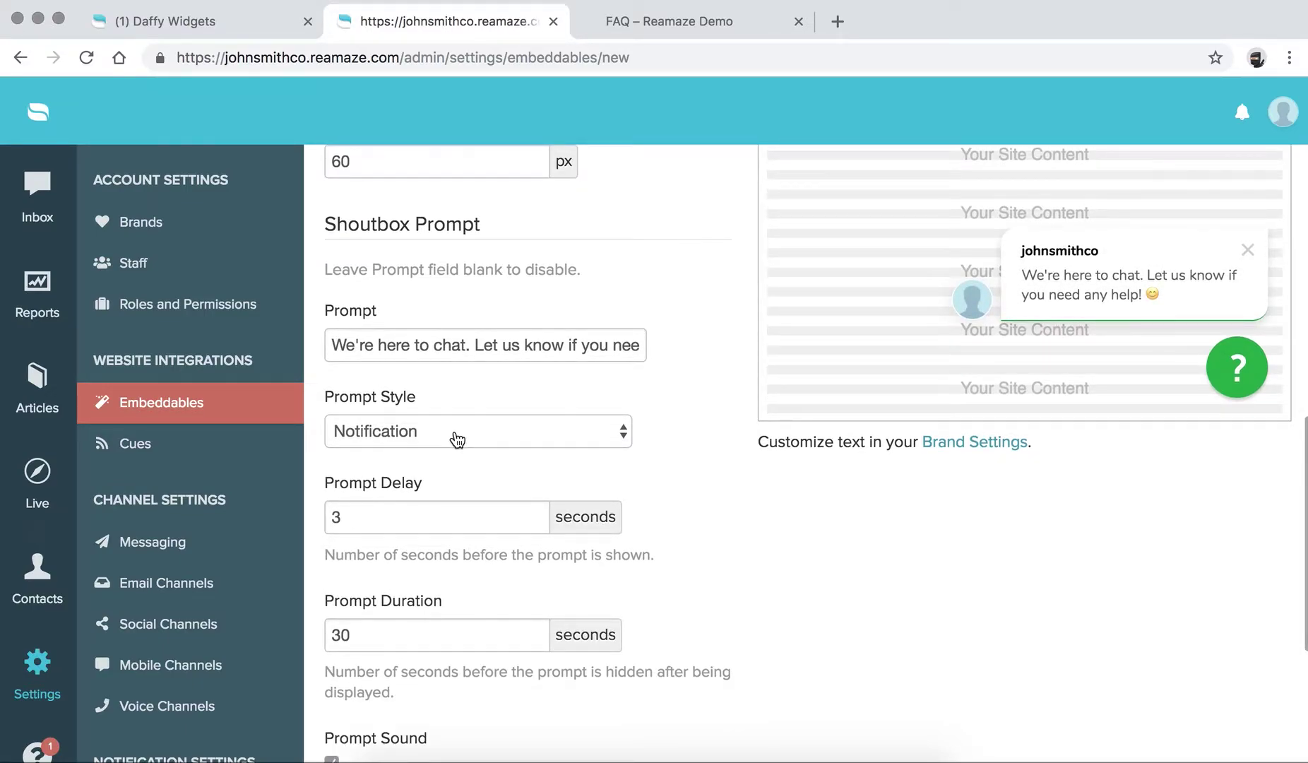
click(456, 437)
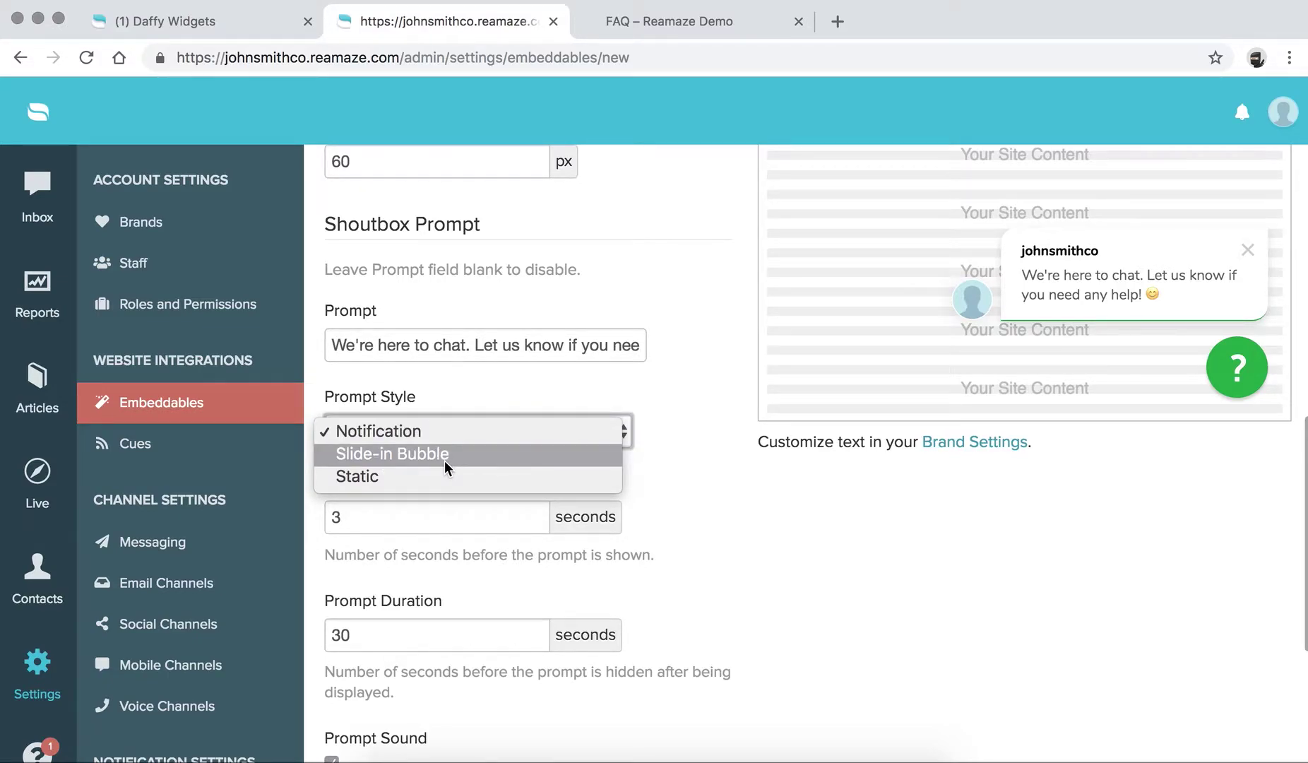
click(393, 456)
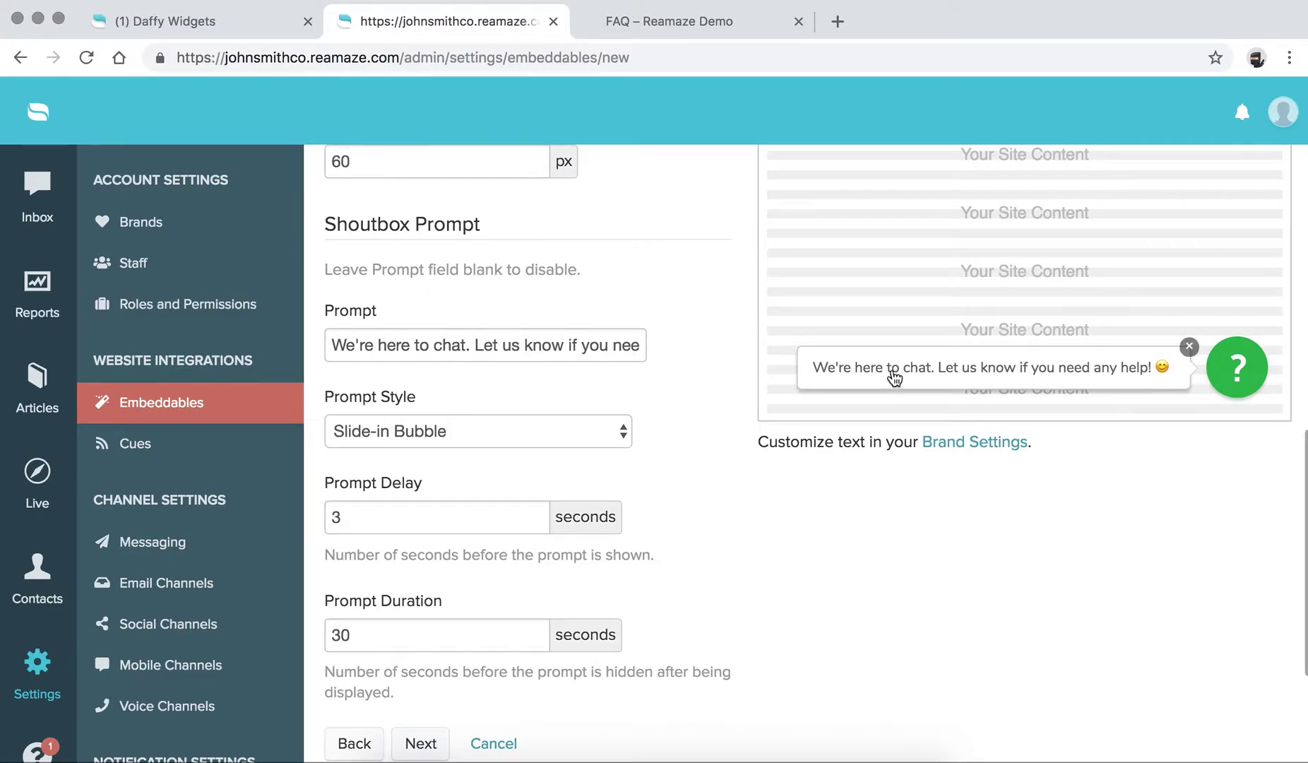
click(426, 430)
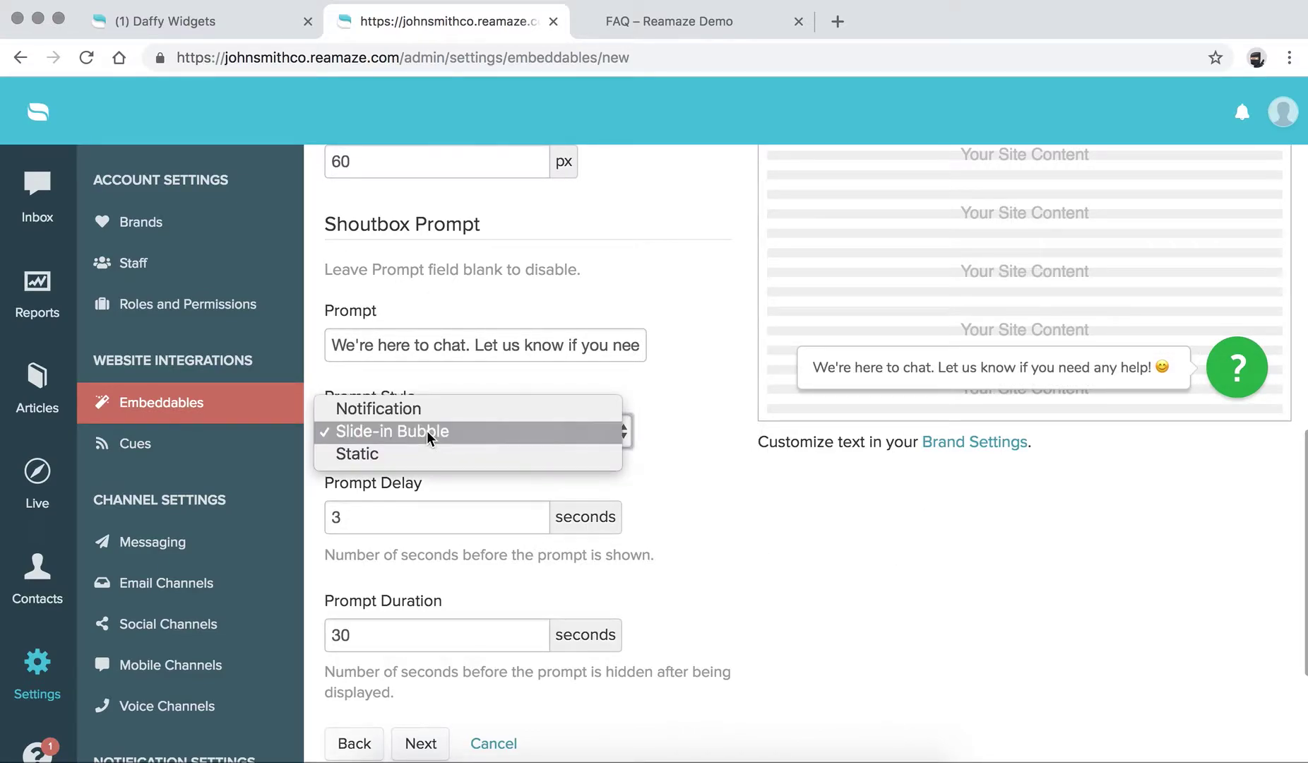
click(408, 456)
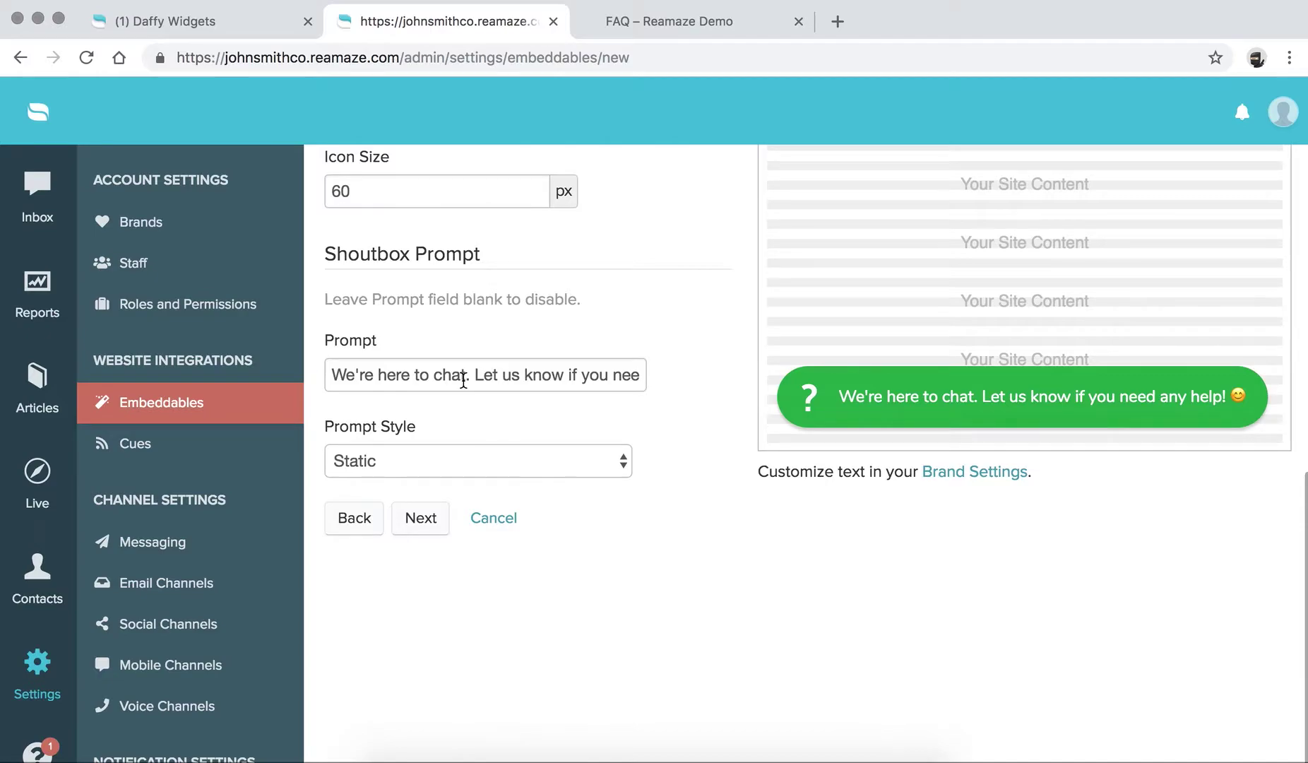
click(421, 468)
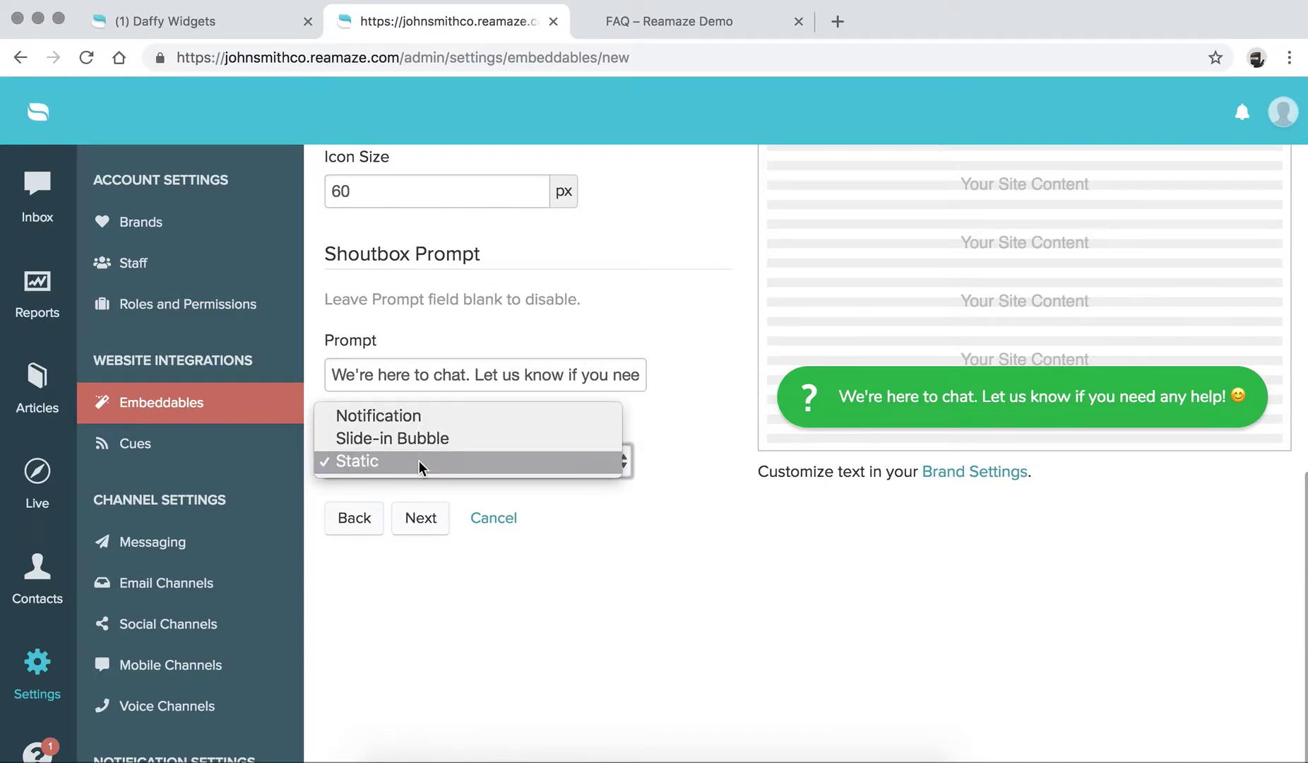
click(404, 419)
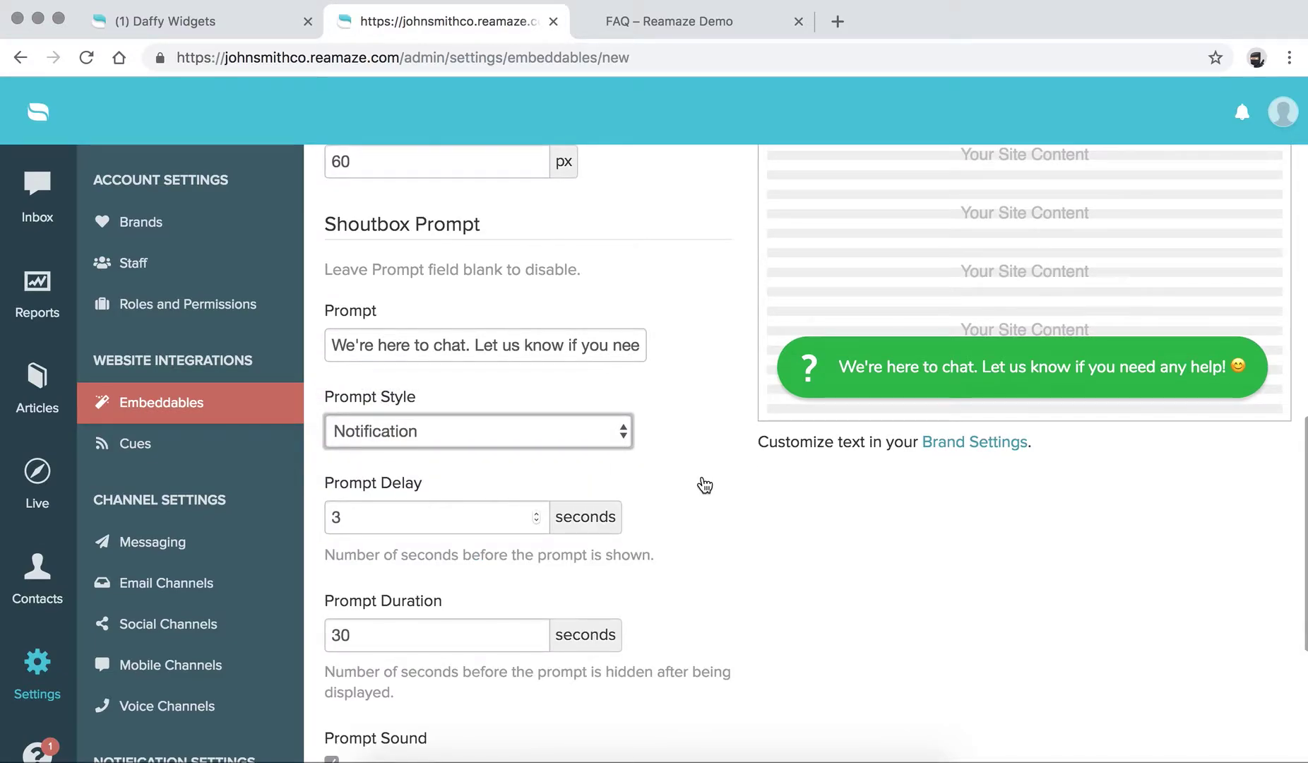
Step: Keep the prompt delay at 3 seconds, the duration at 30 seconds and the prompt sound on, and continue to the contact mode settings
click(416, 514)
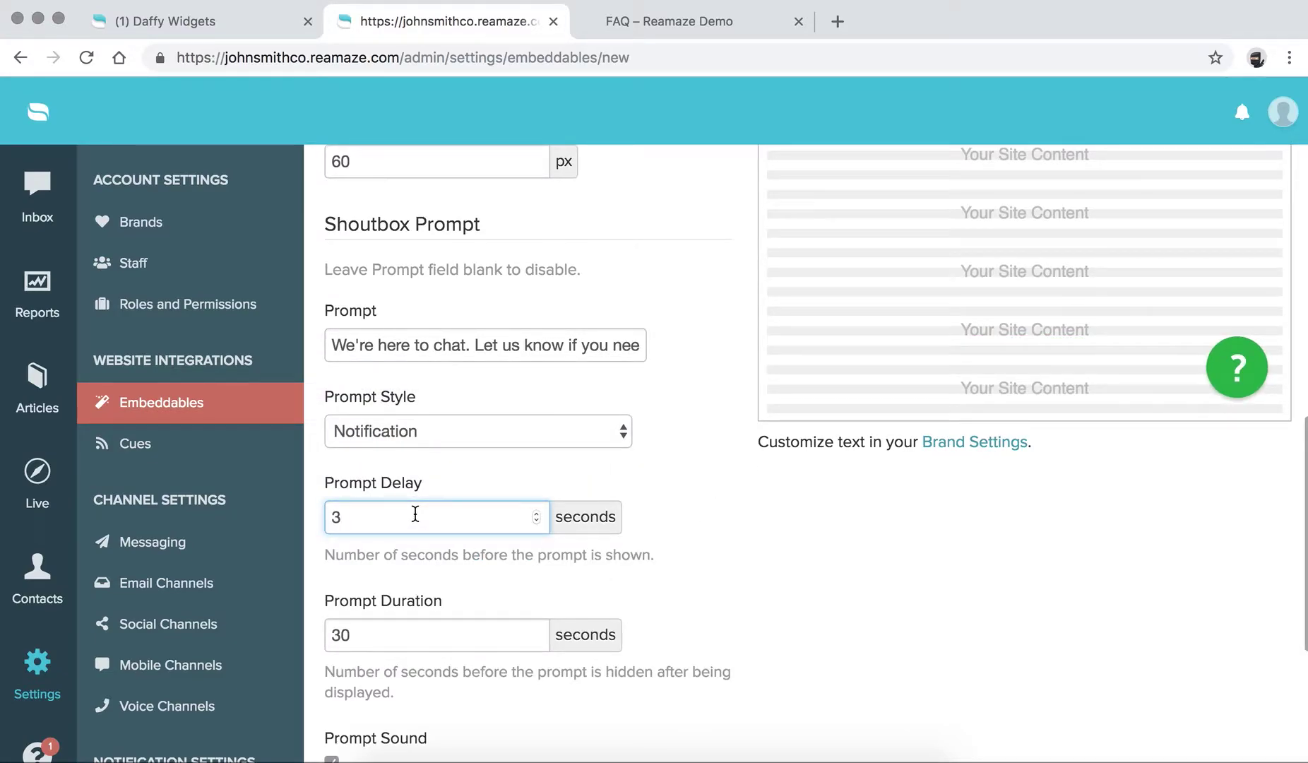
scroll(415, 513, down, 2)
click(374, 577)
scroll(374, 575, down, 3)
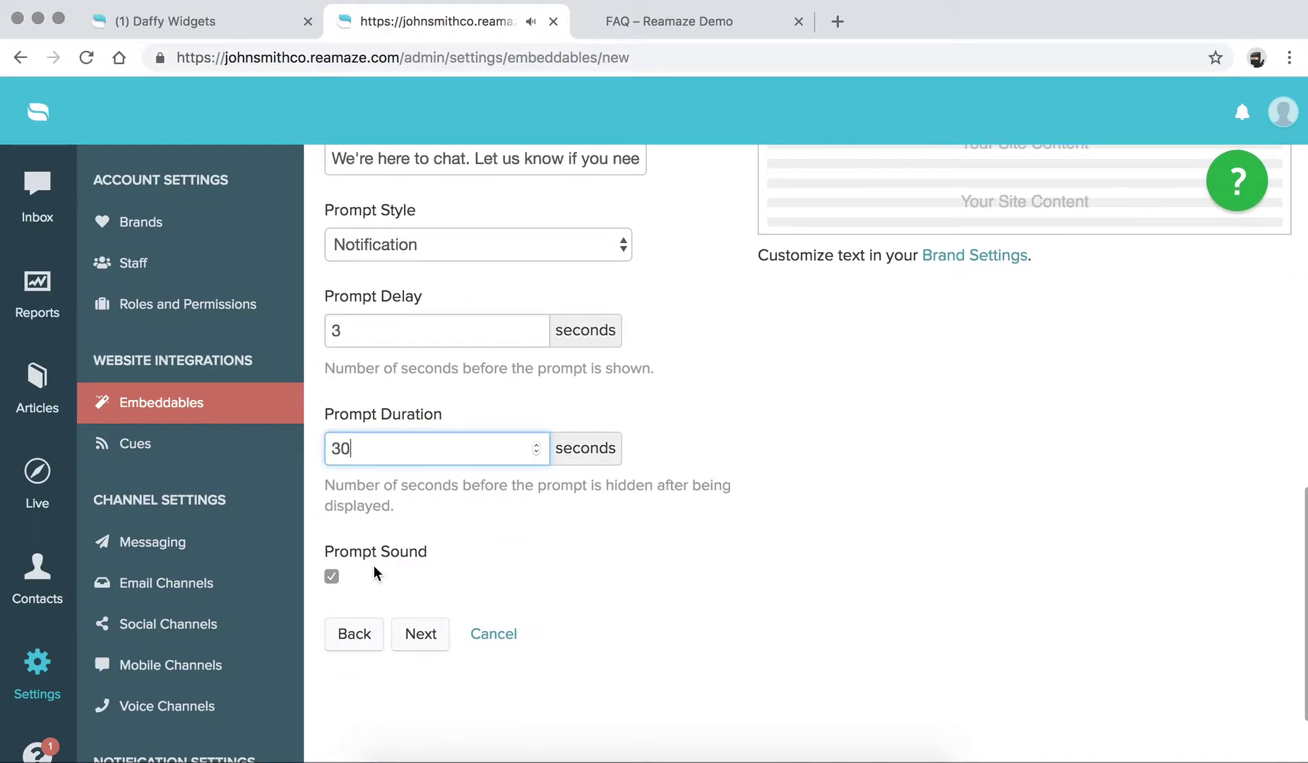
scroll(375, 574, up, 2)
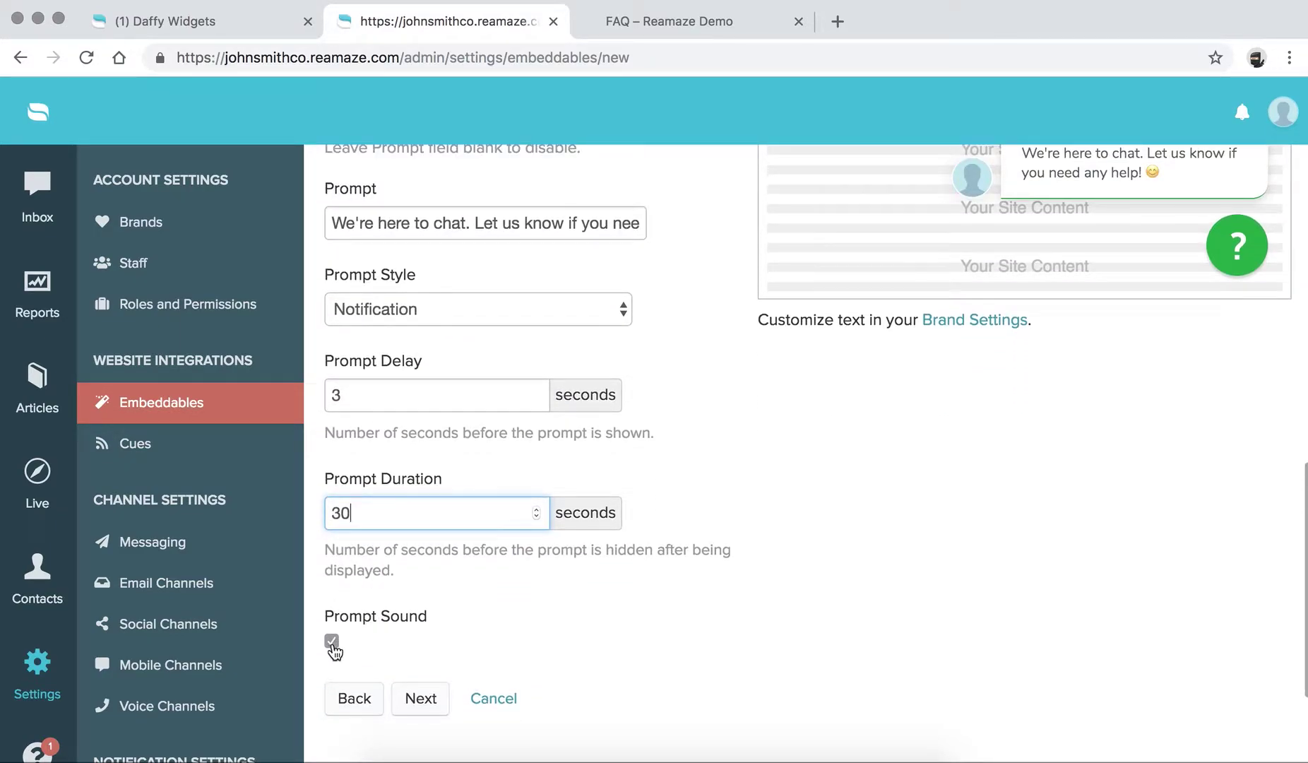
click(422, 699)
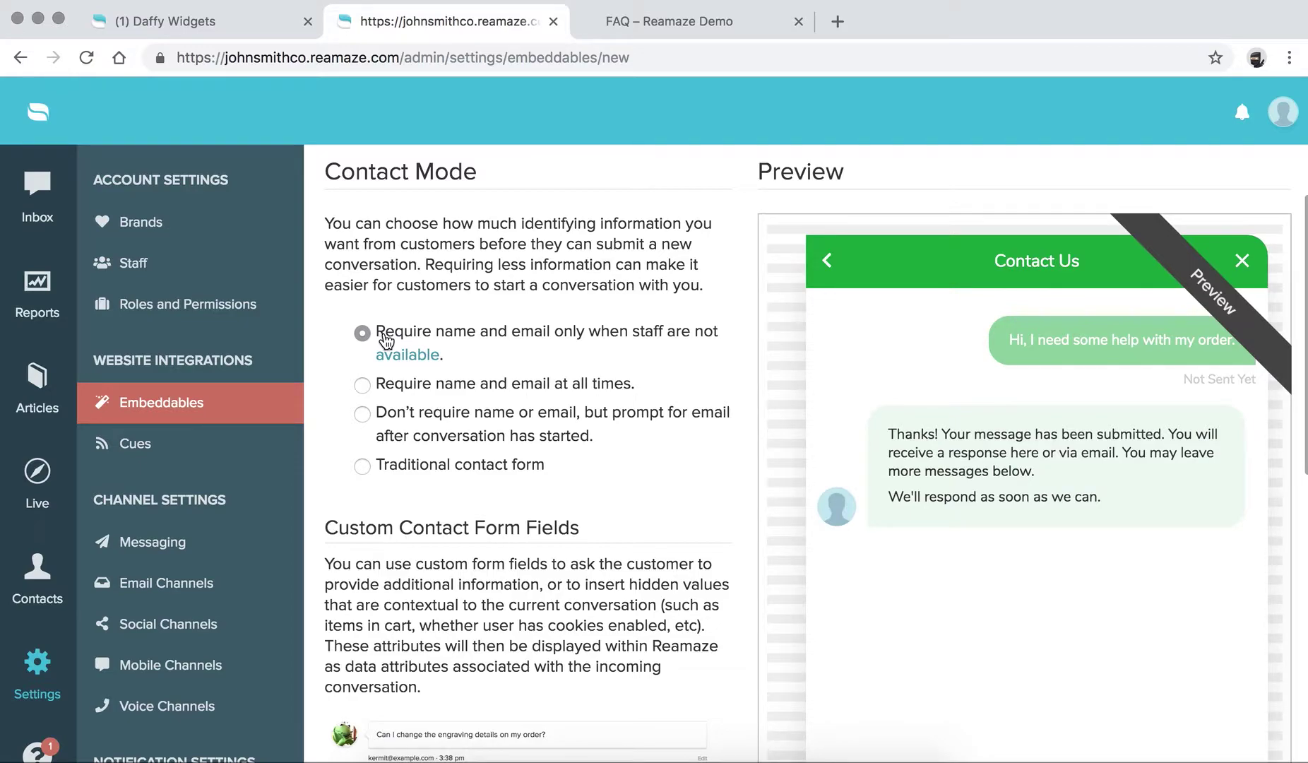
Step: Compare the contact modes requiring name and email at all times and only when staff are not available
click(362, 386)
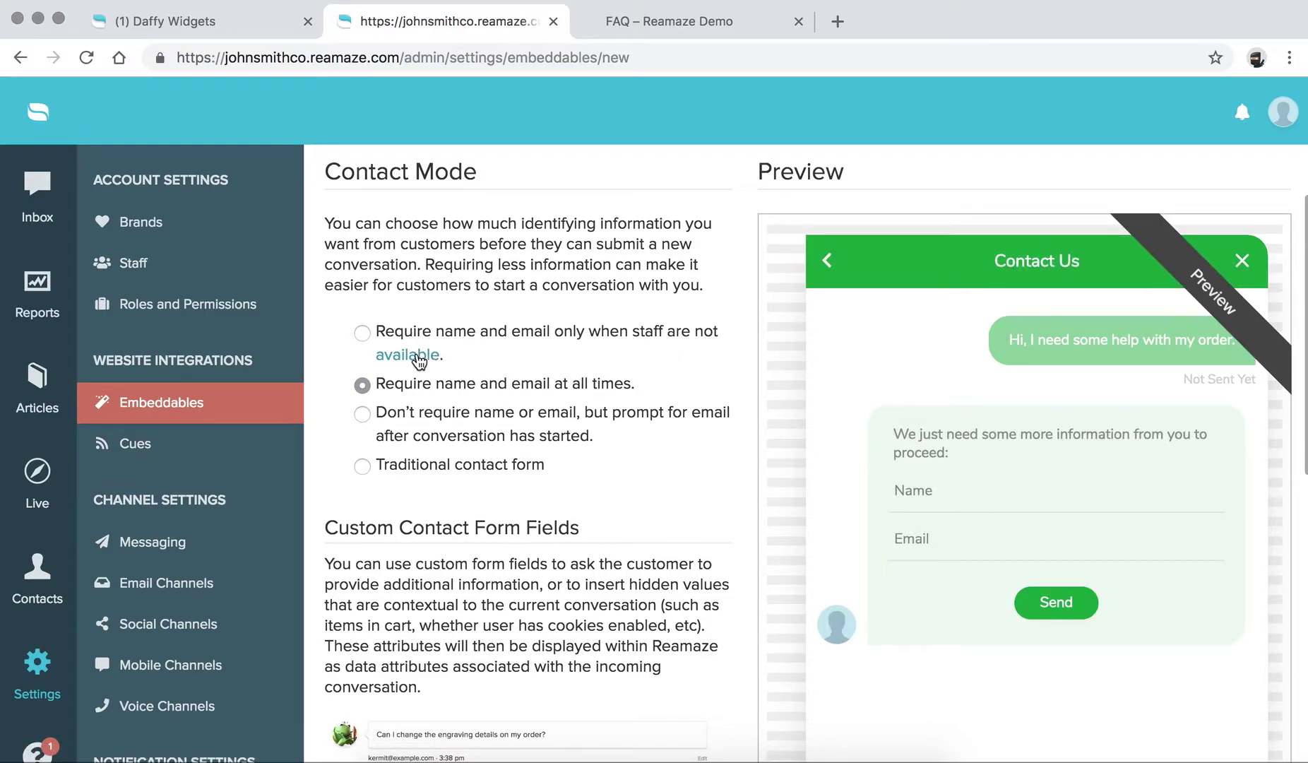
click(375, 339)
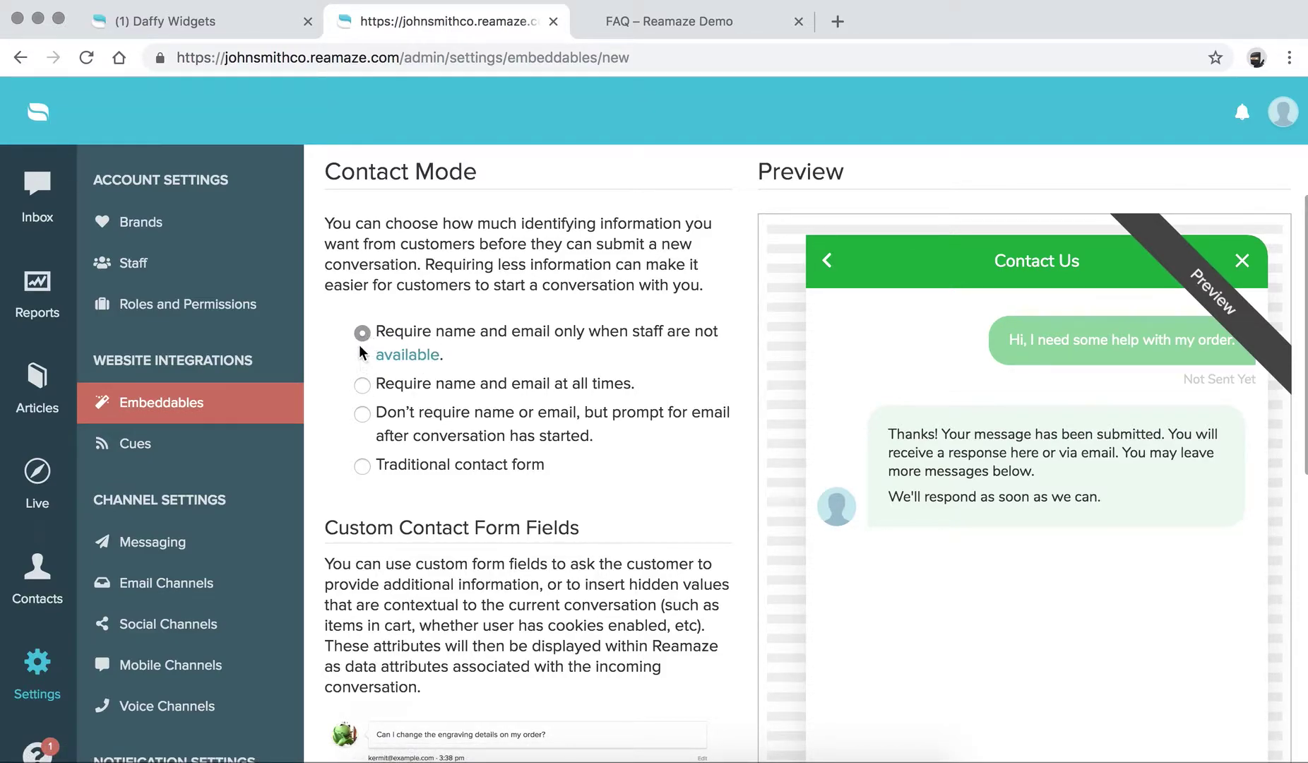
click(362, 415)
click(363, 385)
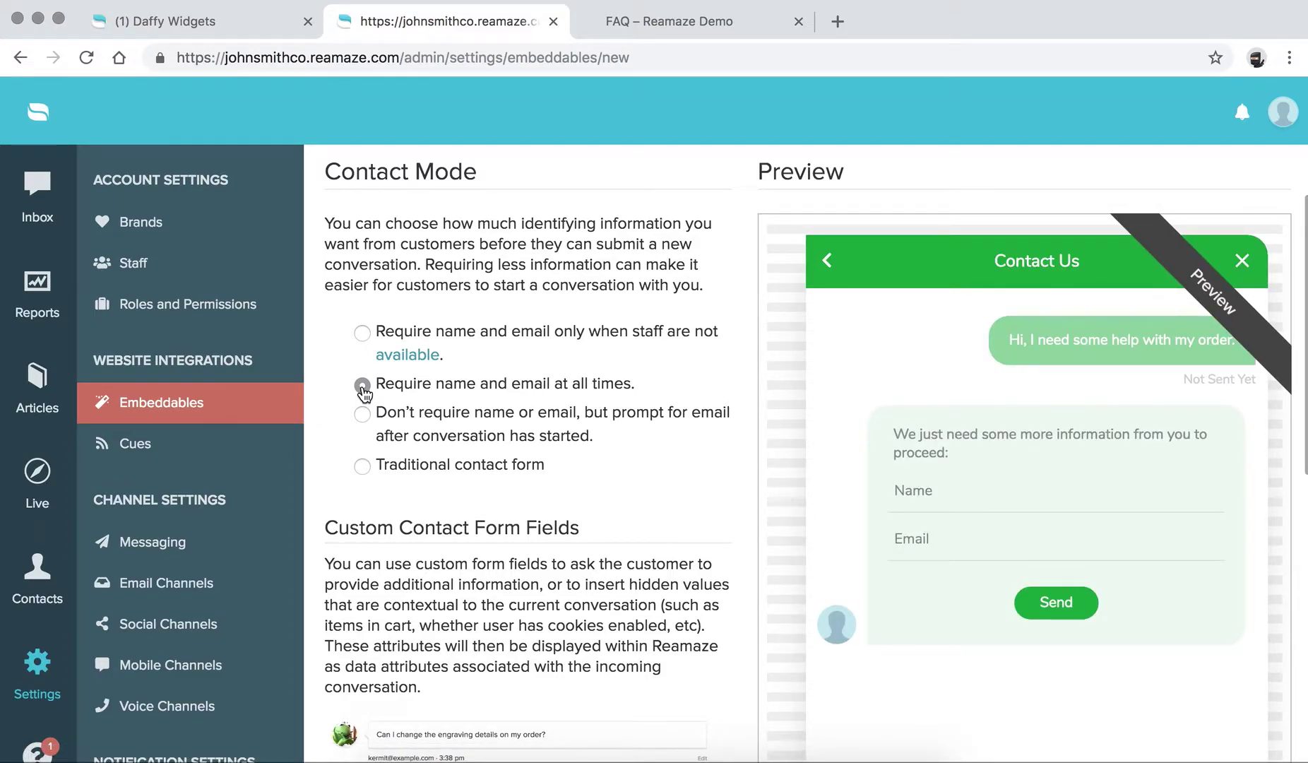
Step: Try the contact mode that doesn't require name or email, and open and close its contact details form in the preview
click(363, 415)
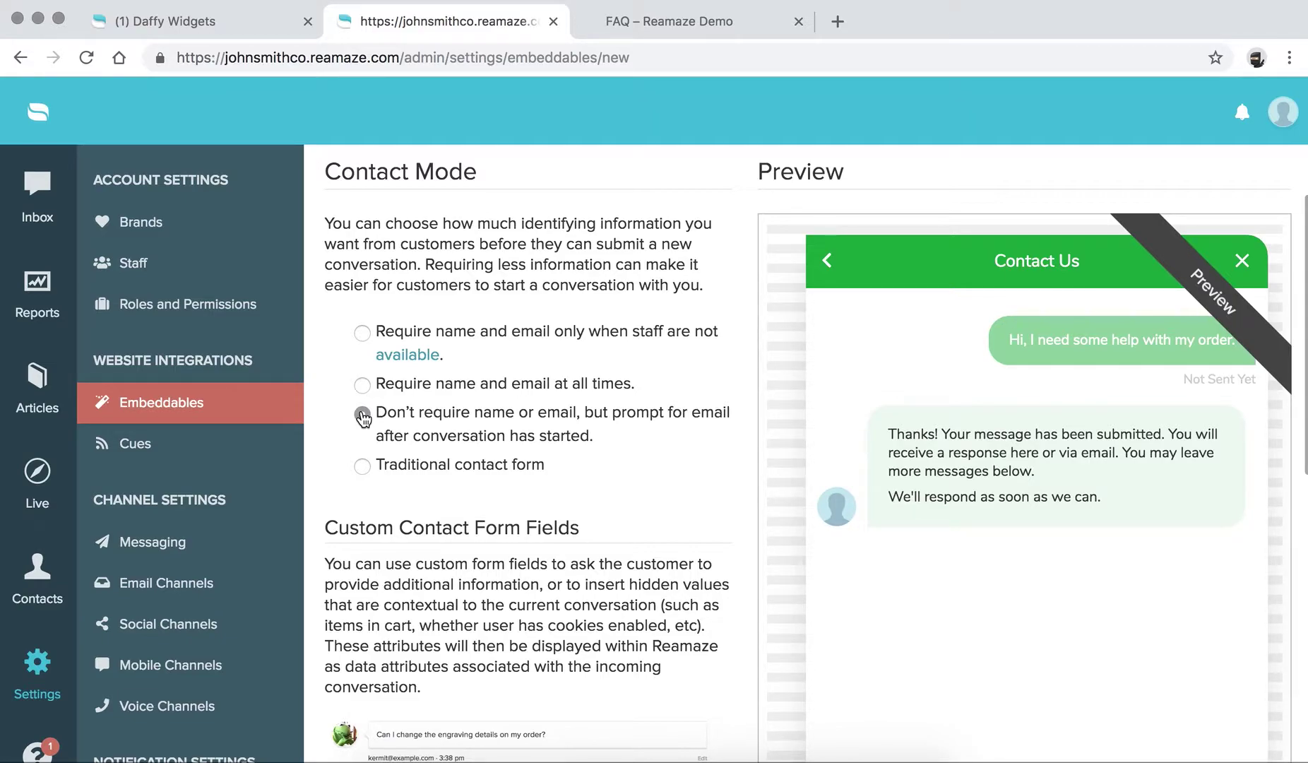
click(363, 416)
scroll(459, 422, down, 3)
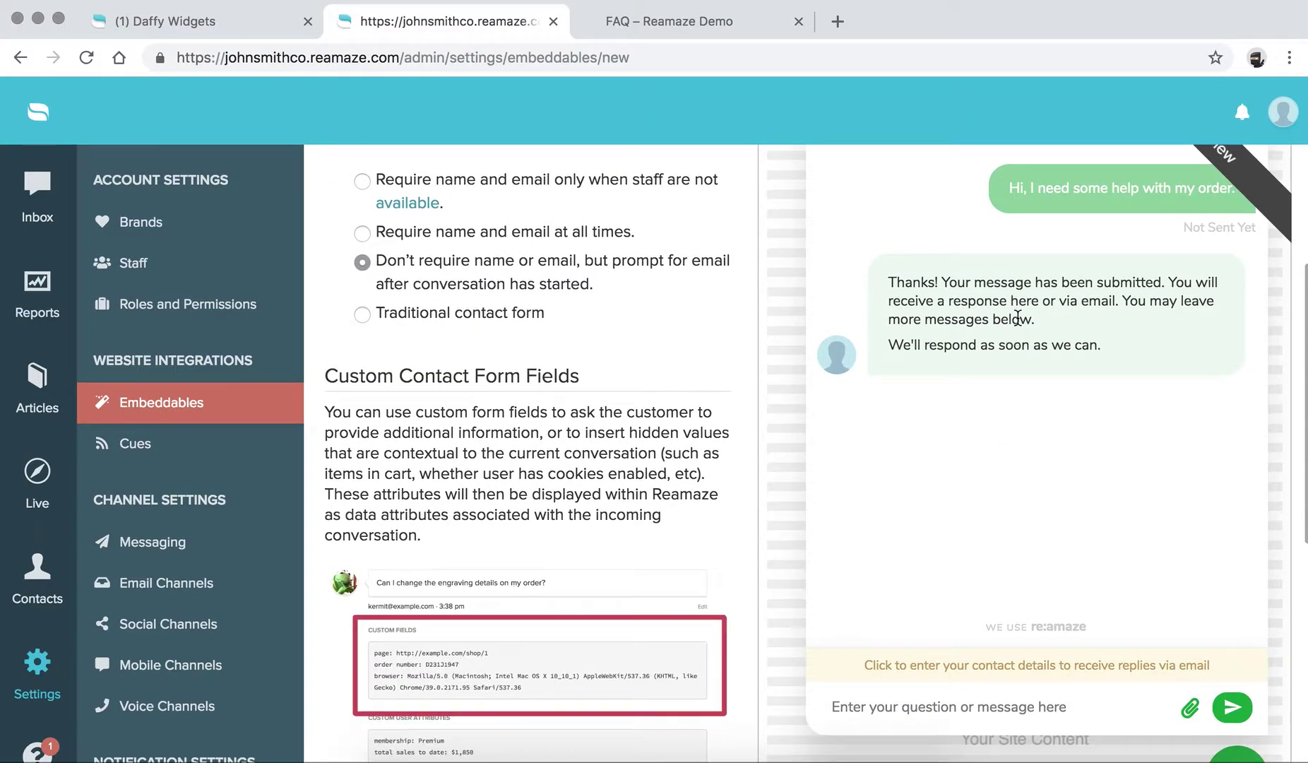
click(963, 674)
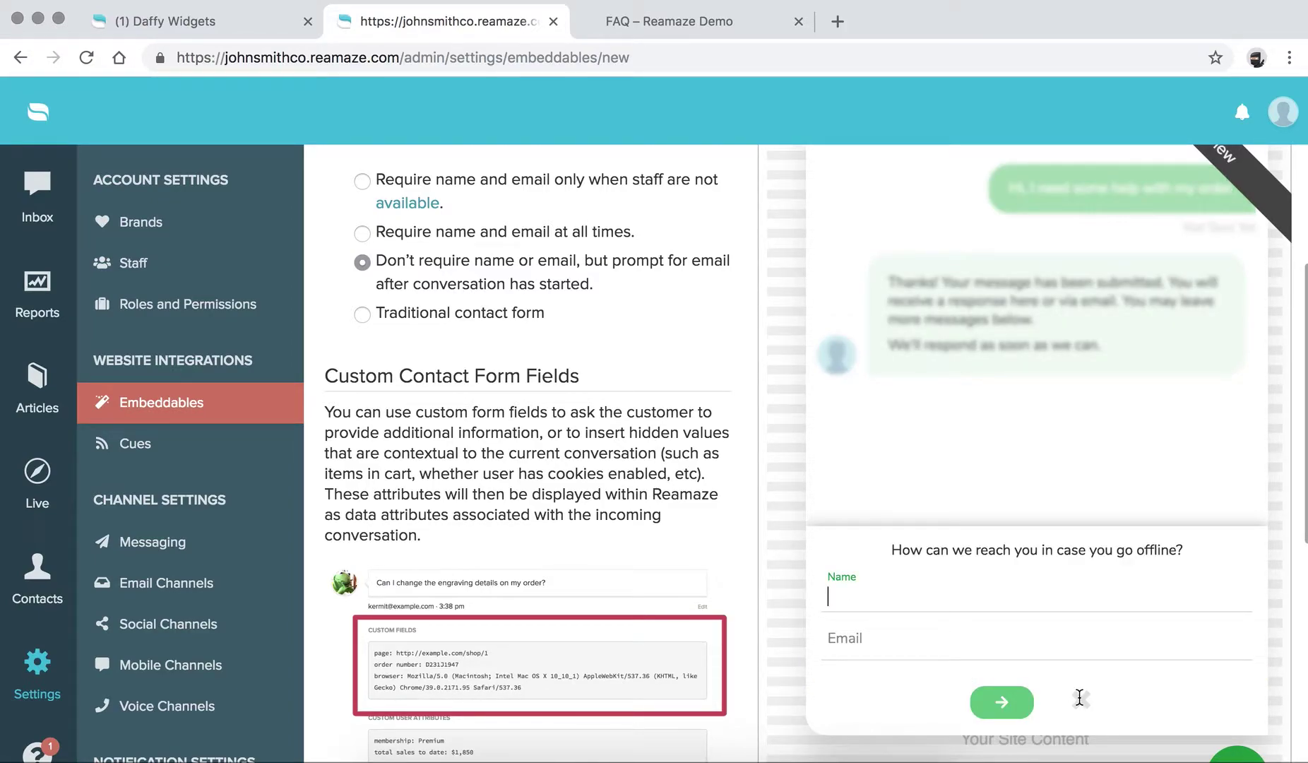
click(1081, 701)
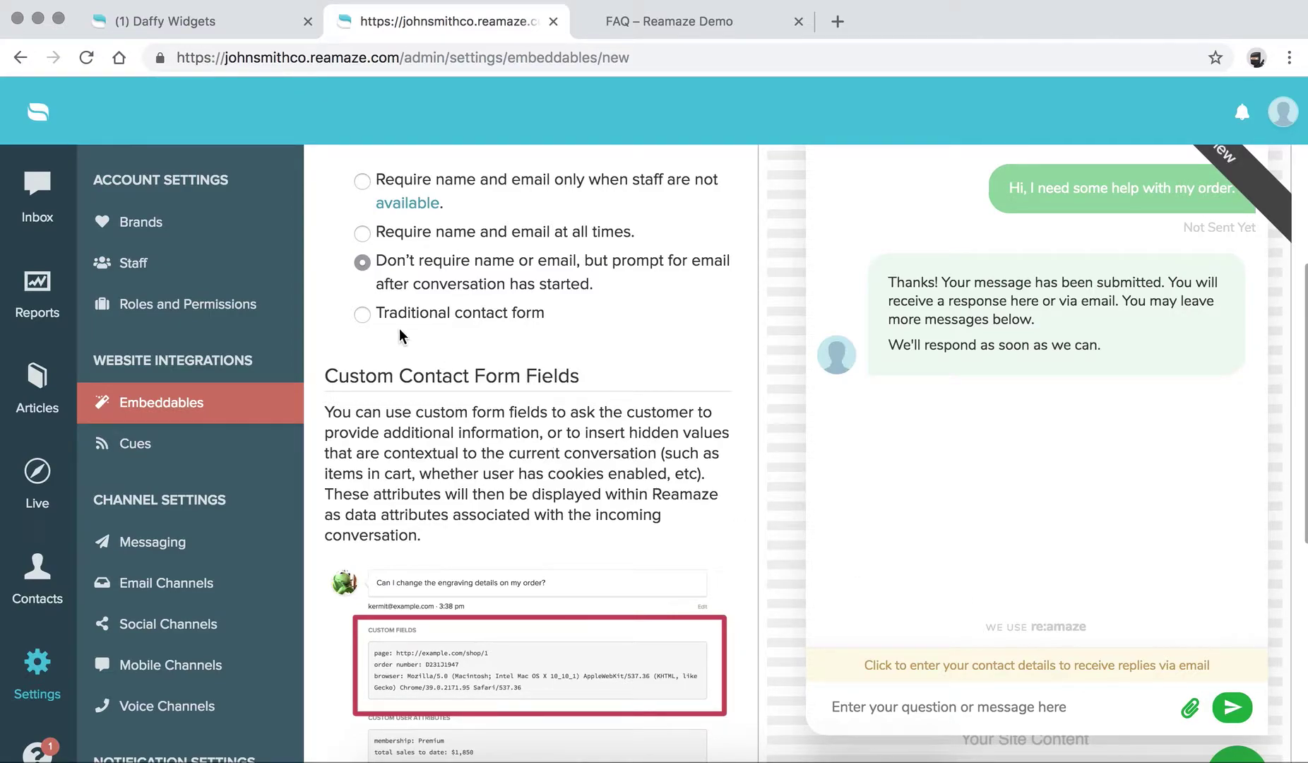
Step: Try the traditional contact form and set the contact mode to require name and email at all times
click(362, 315)
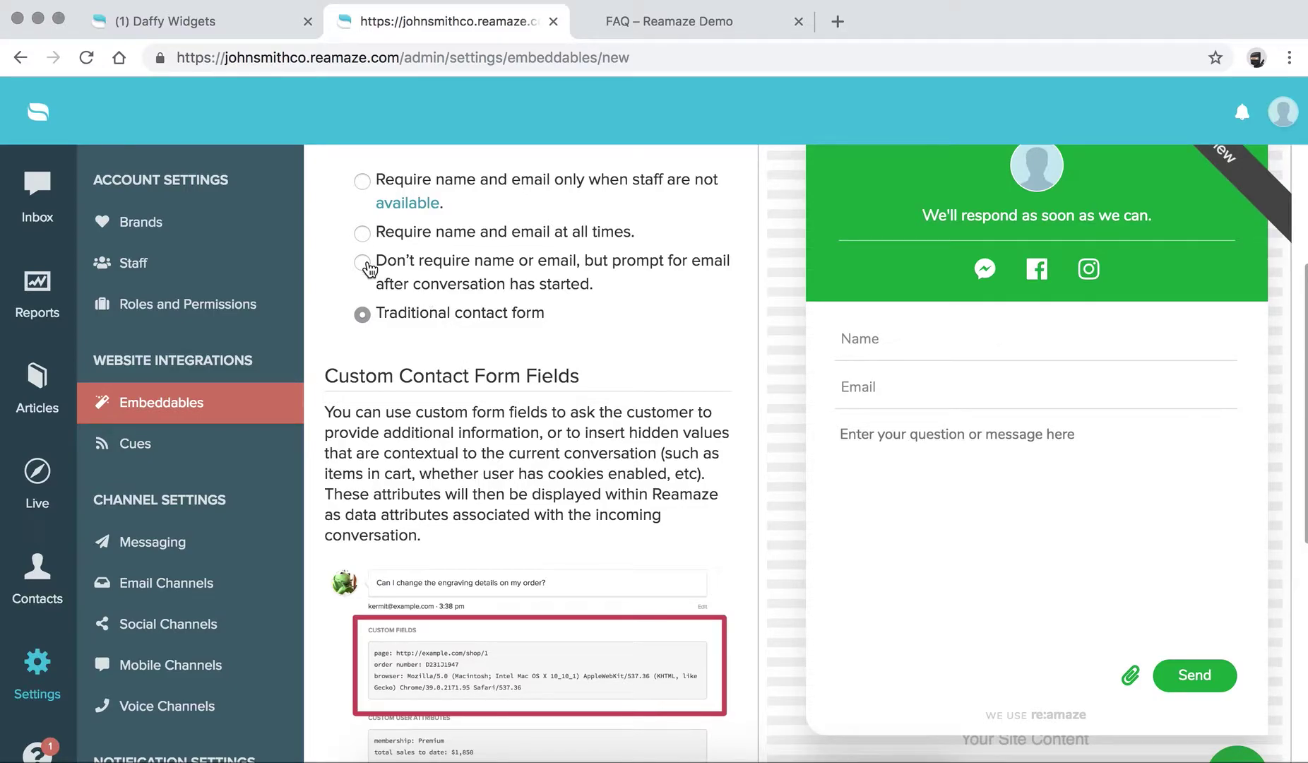
click(364, 238)
Step: Review the custom contact form fields section and add a custom form field of type Dropdown Field
scroll(493, 427, down, 5)
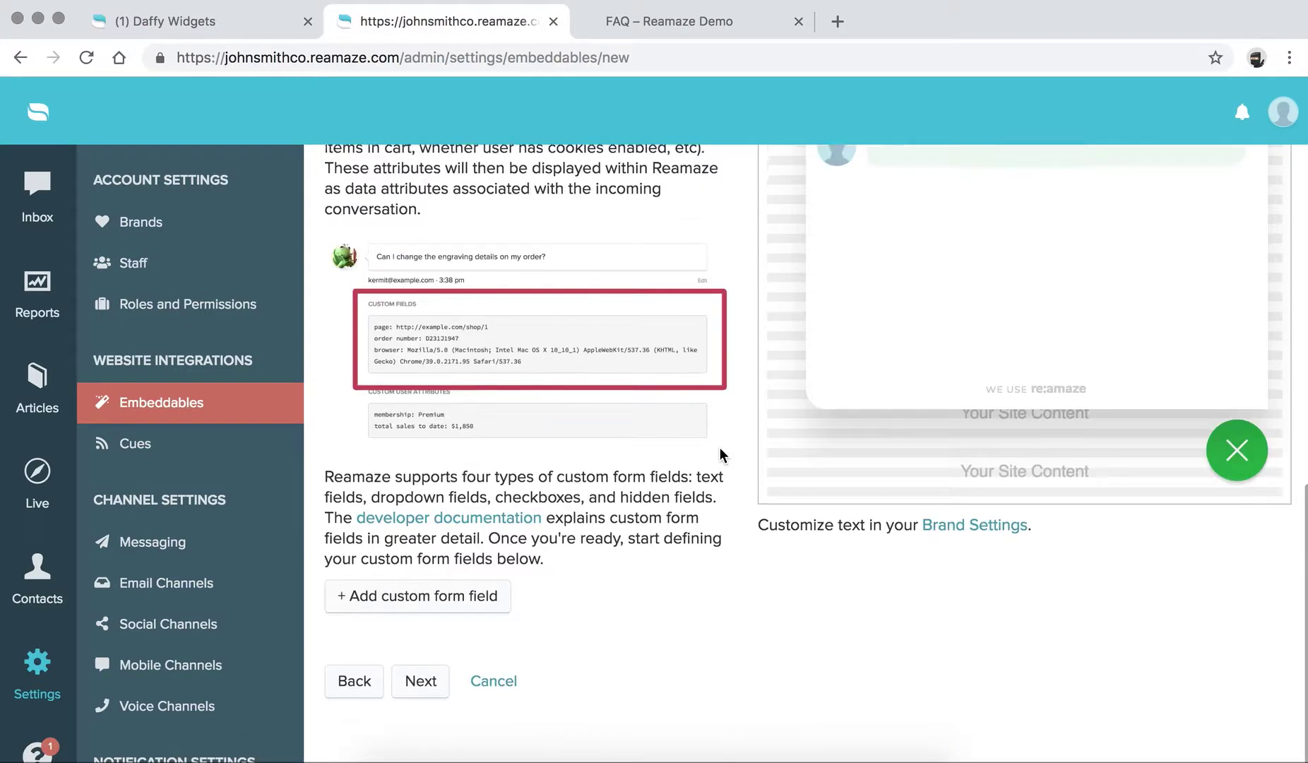
scroll(551, 384, up, 3)
scroll(550, 383, down, 3)
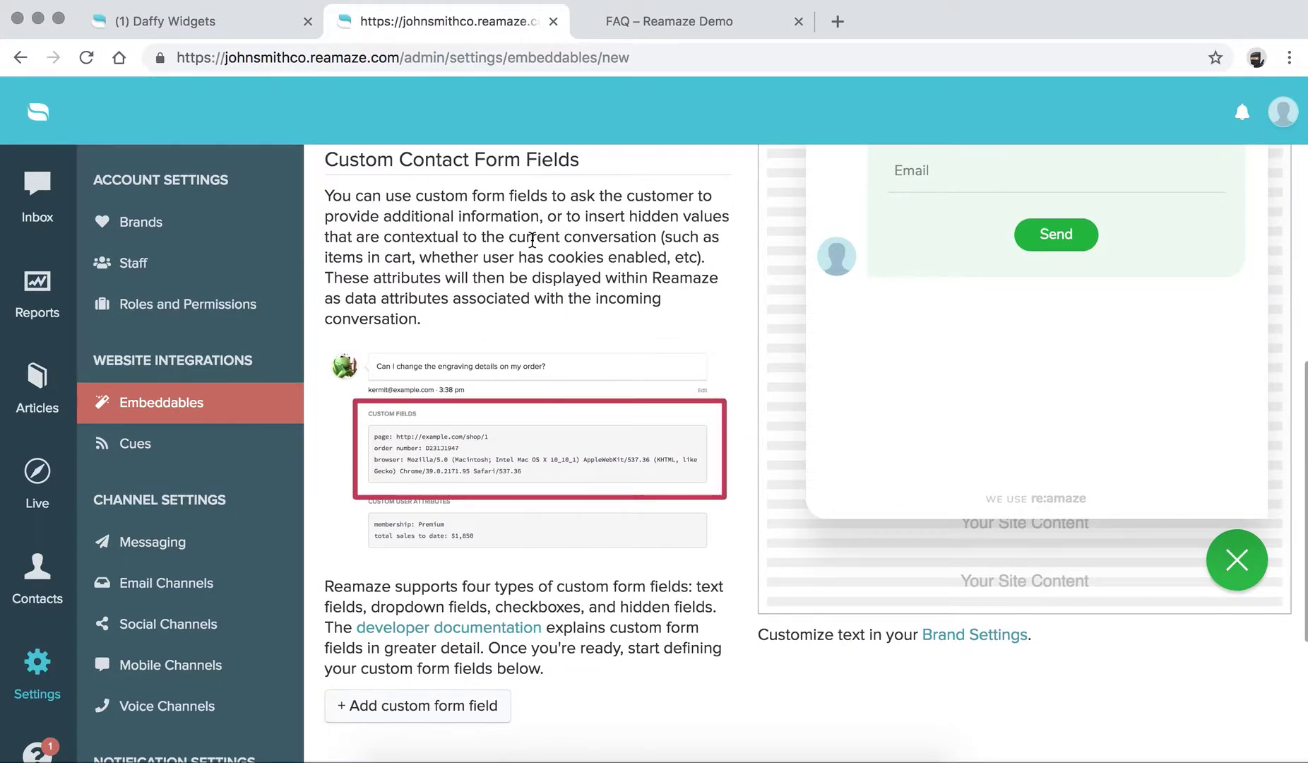
scroll(505, 316, up, 1)
scroll(505, 316, down, 1)
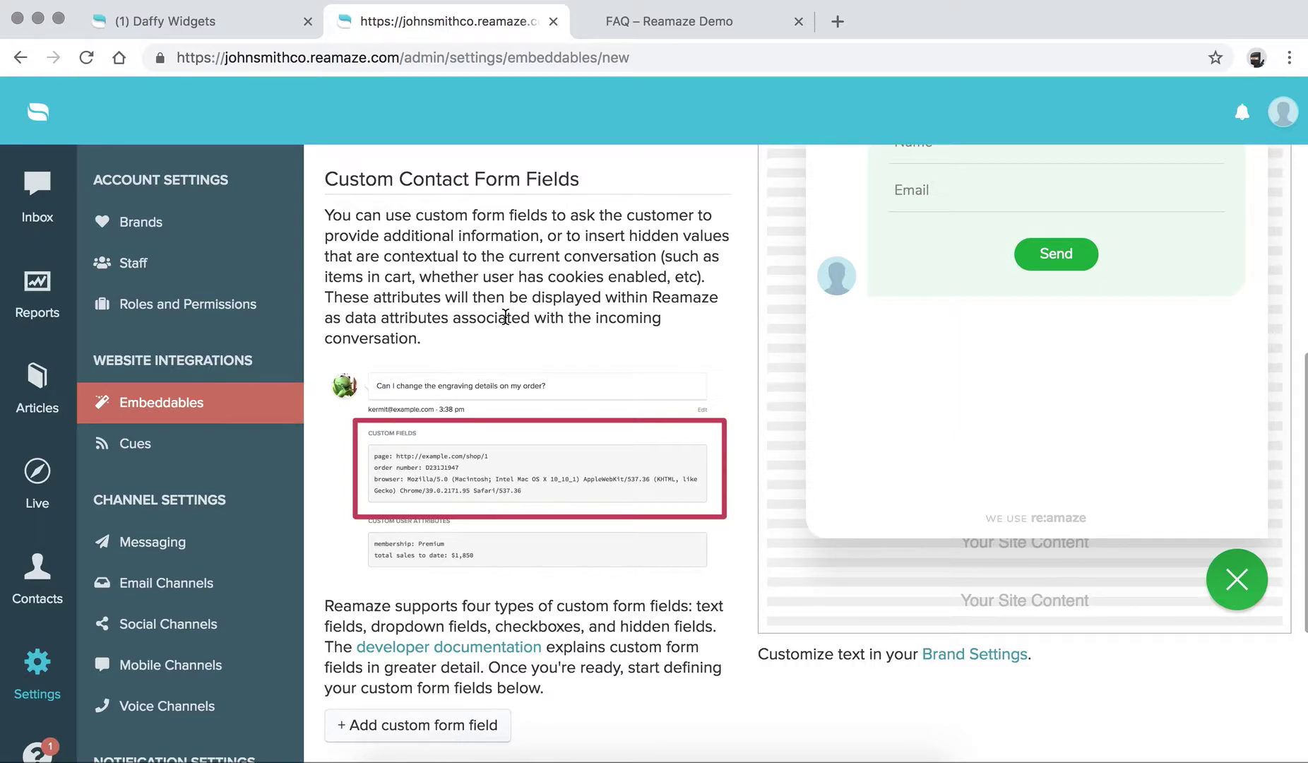
scroll(505, 316, down, 3)
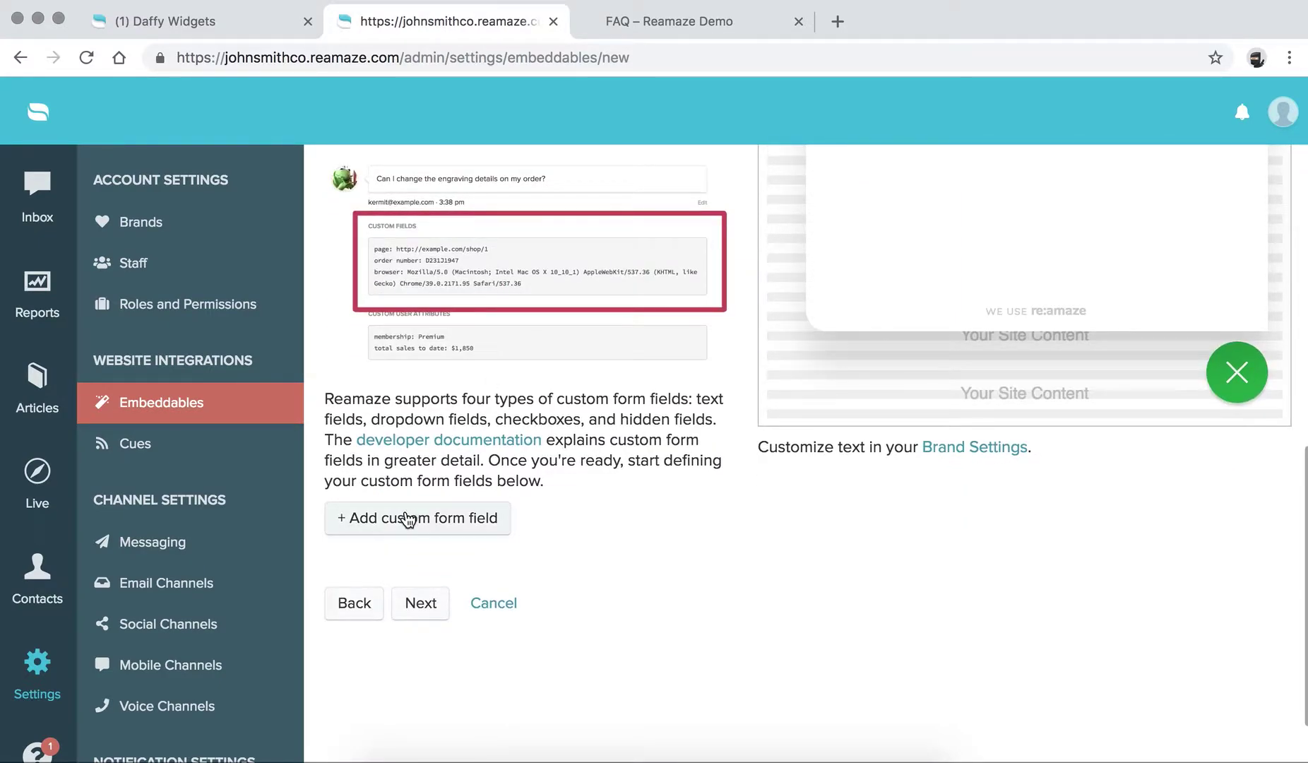
click(417, 436)
click(412, 547)
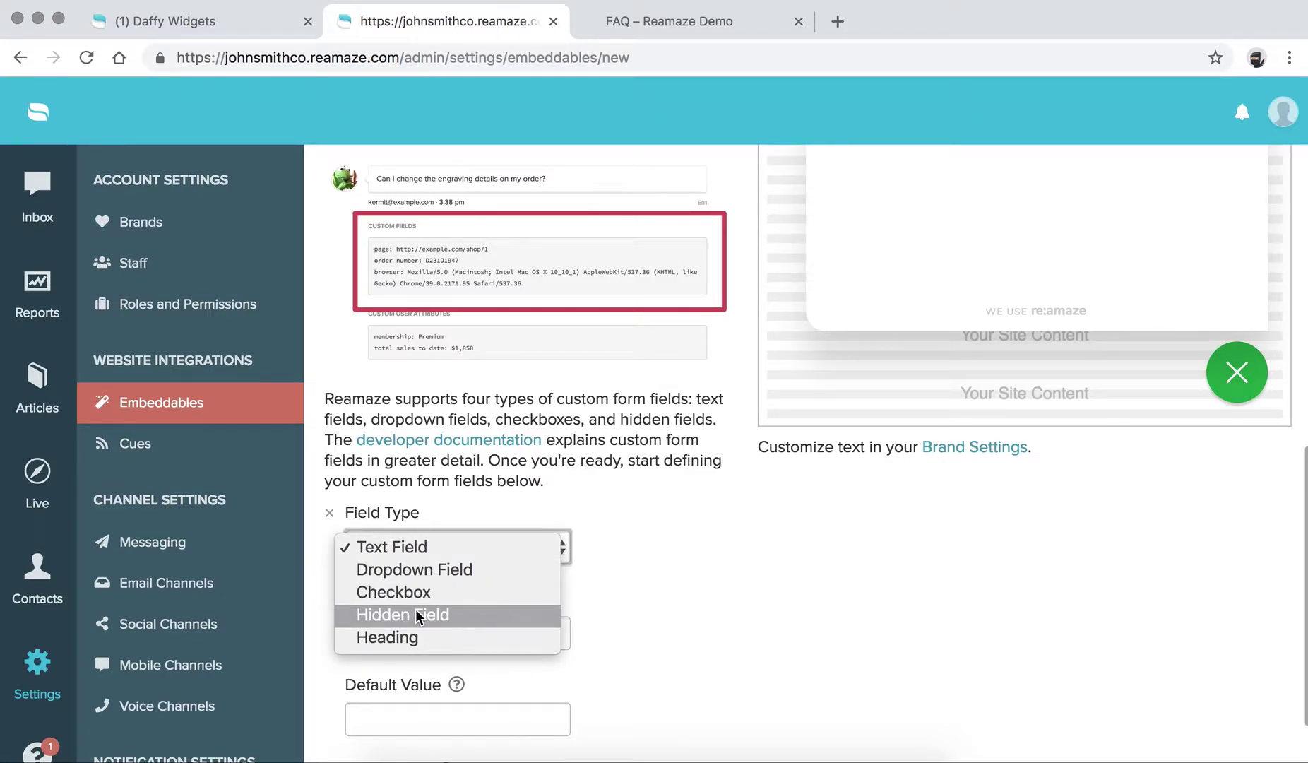
click(416, 570)
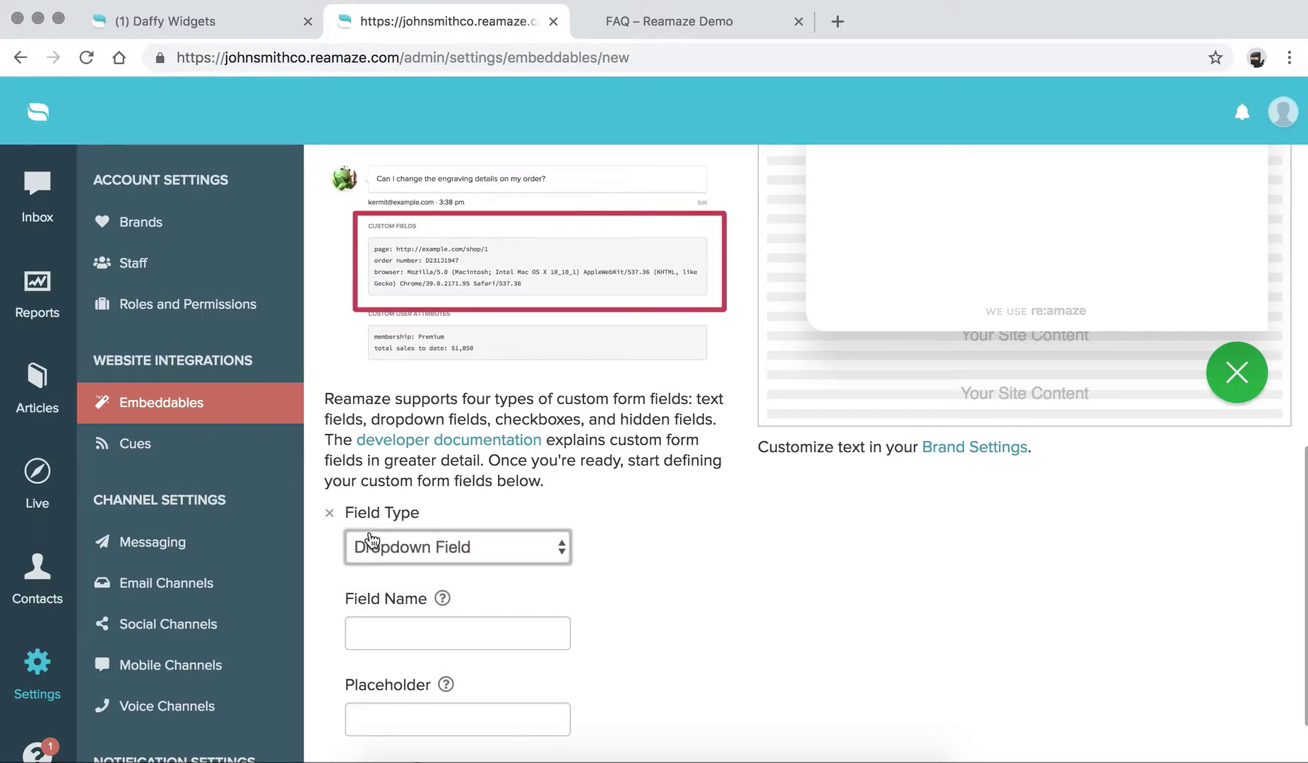
Step: Name the dropdown field "Department" and give it the options Customer Service, Technical Support and Shipping
click(398, 631)
scroll(397, 629, down, 2)
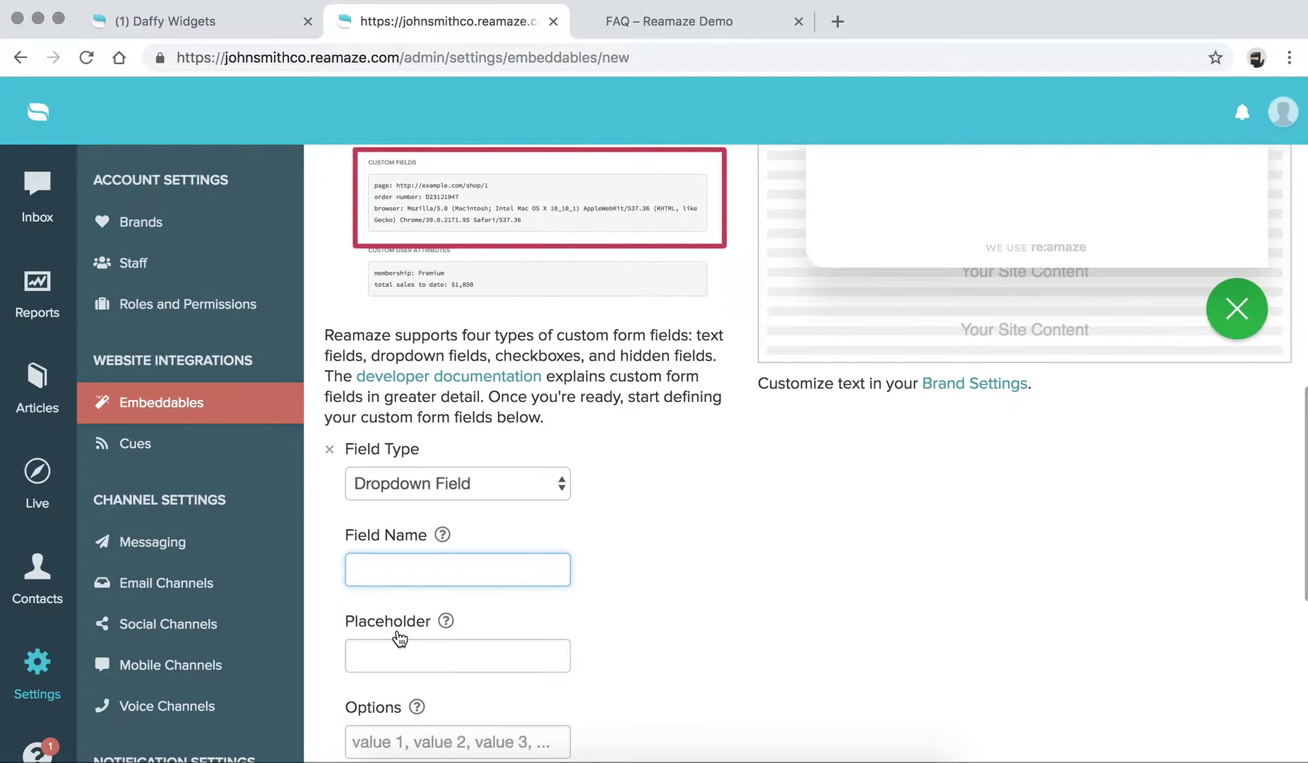
text(Department)
click(399, 657)
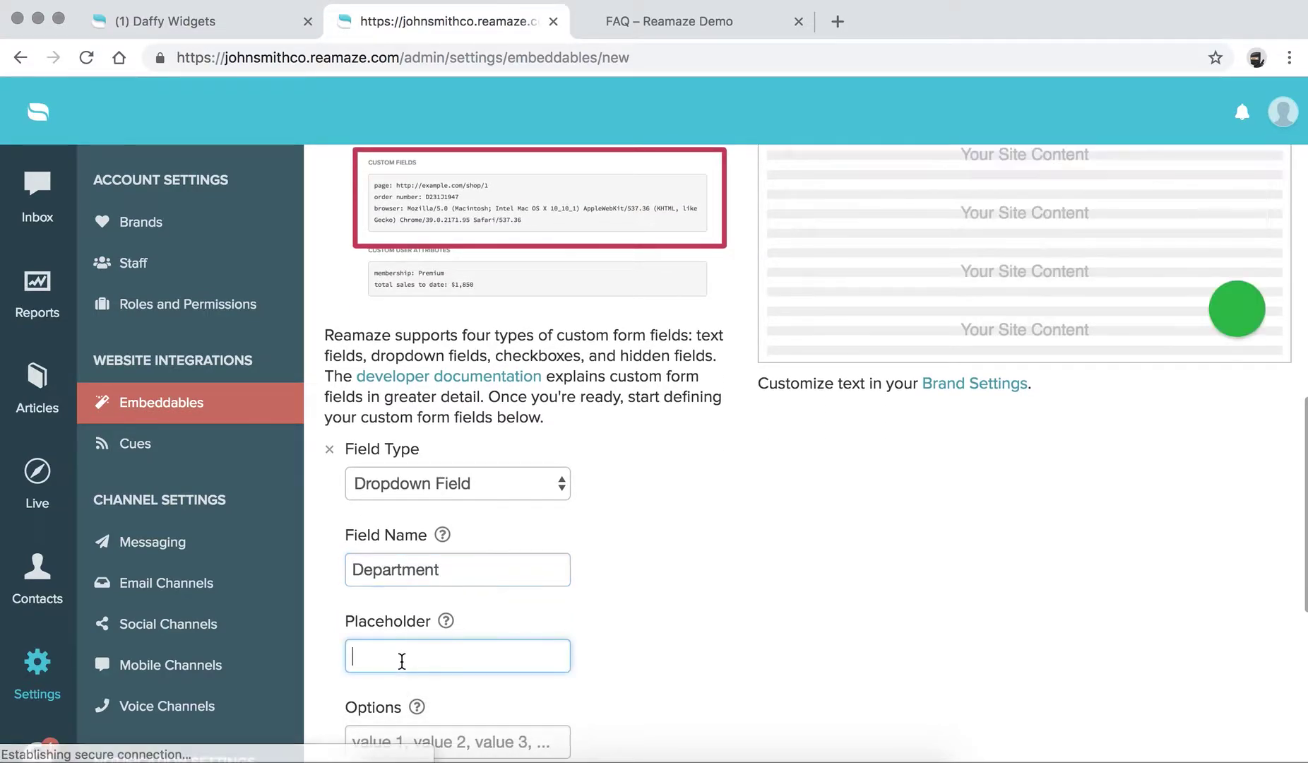
scroll(402, 661, down, 1)
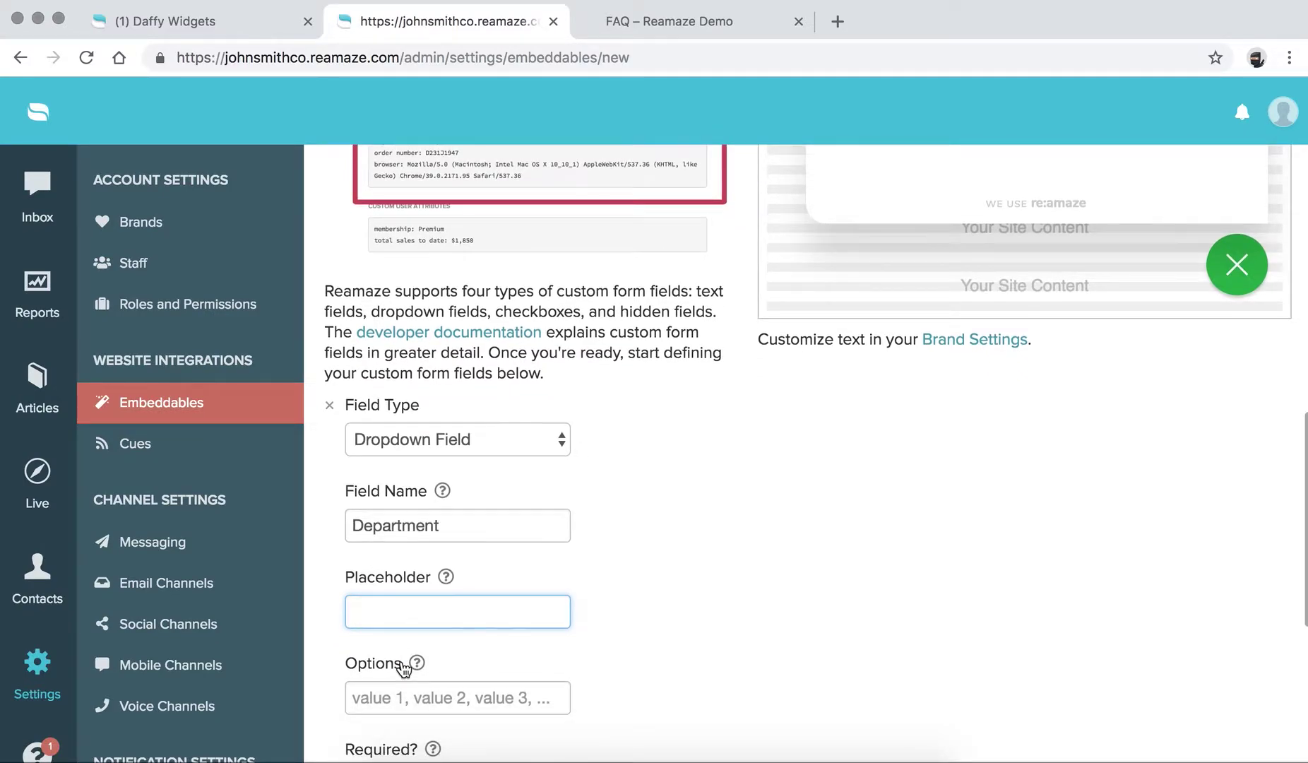
click(384, 694)
text(Cust)
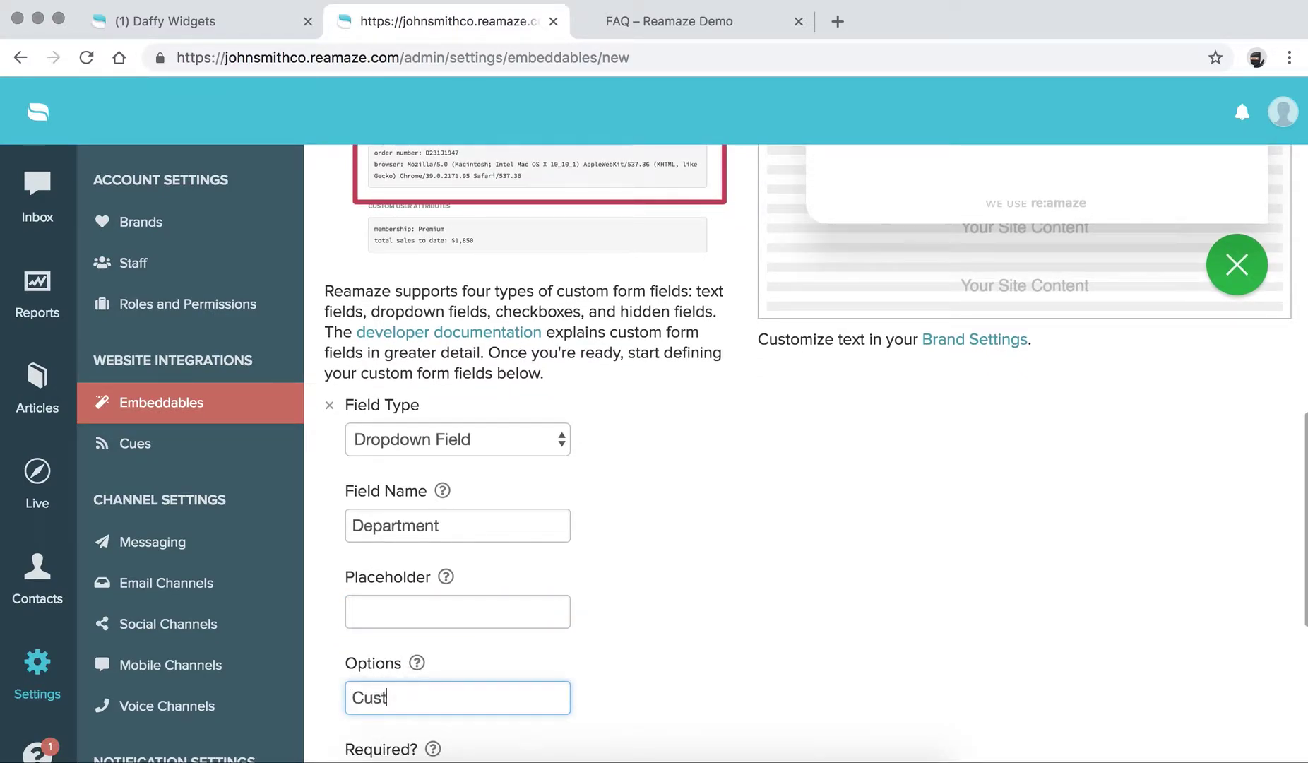
text(omer Service, Technical Su)
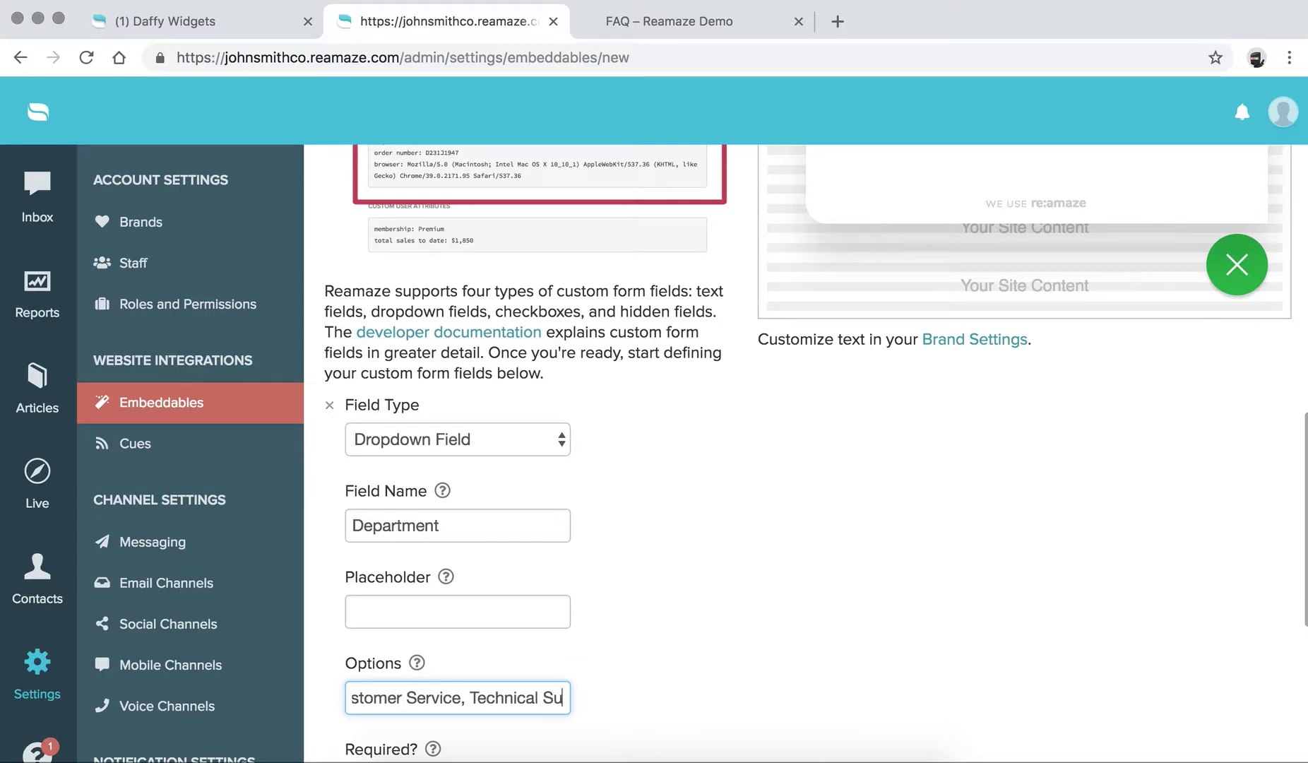
text(pport, Shipping)
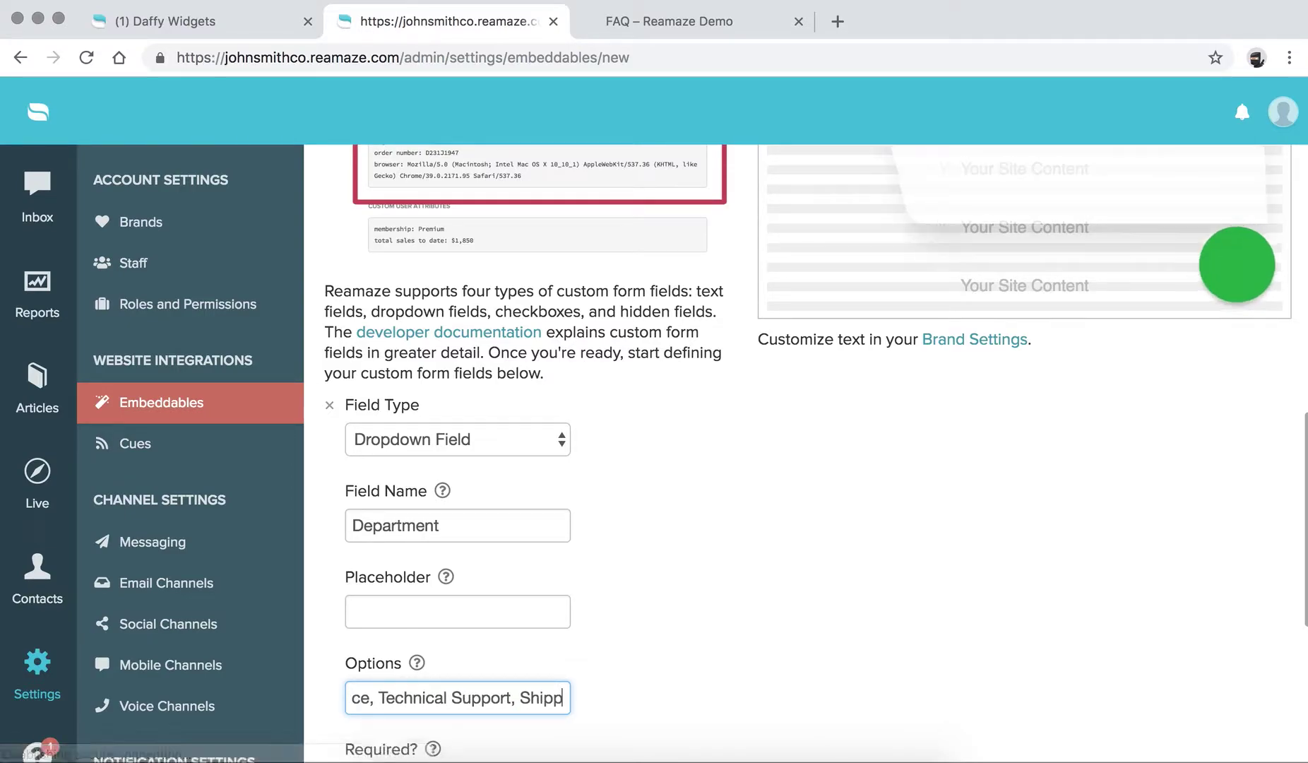
click(675, 693)
Step: Check the Department dropdown's choices in the contact form preview
scroll(875, 441, up, 5)
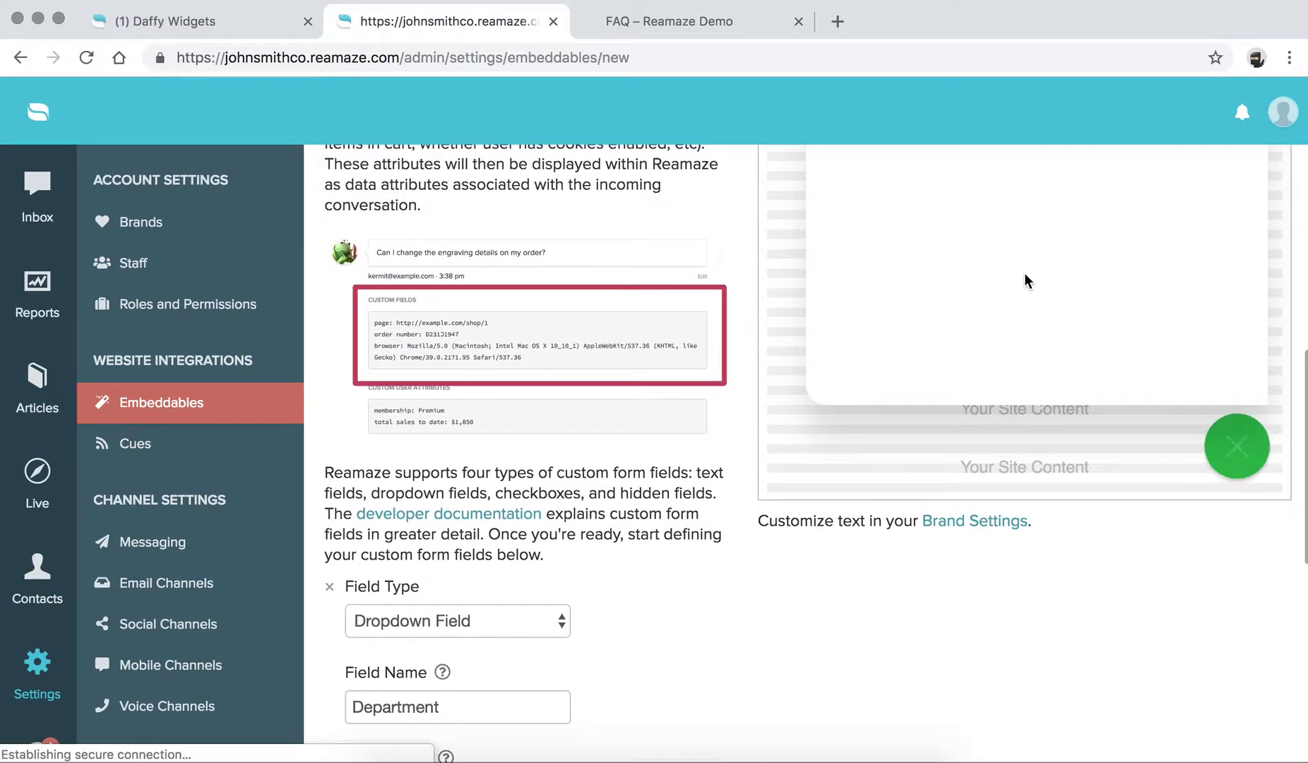
scroll(1024, 275, up, 2)
click(991, 333)
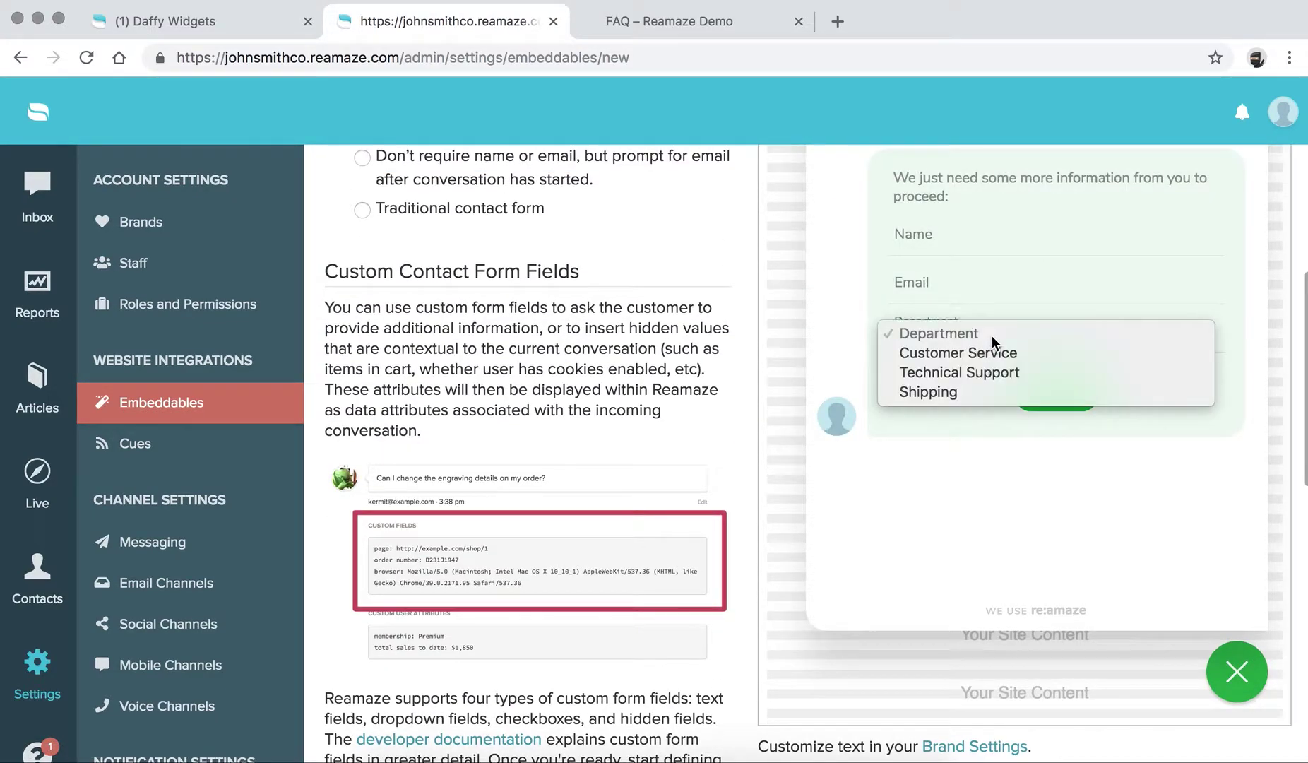
click(908, 540)
Step: Set the Department dropdown's placeholder to "Customer Service" and check its choices in the contact form preview
scroll(724, 535, down, 5)
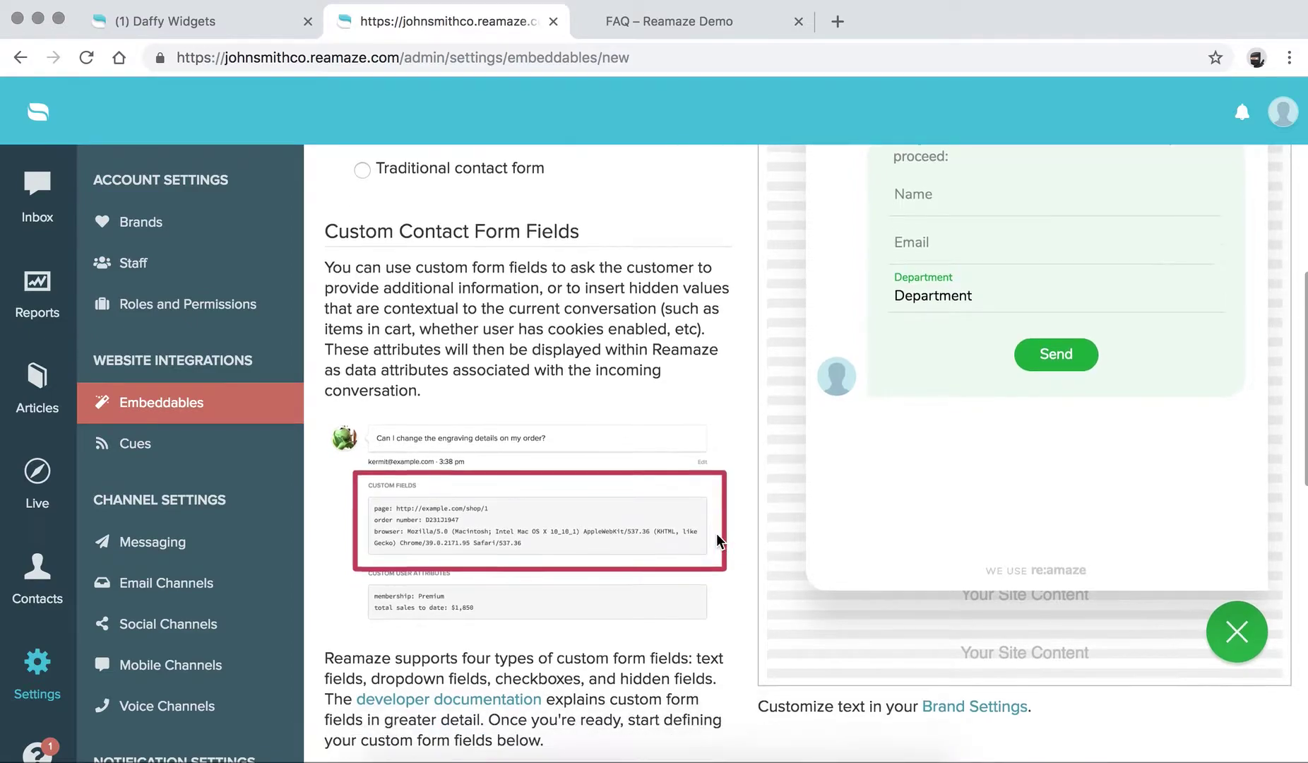
scroll(719, 543, down, 2)
click(436, 597)
text(Customer)
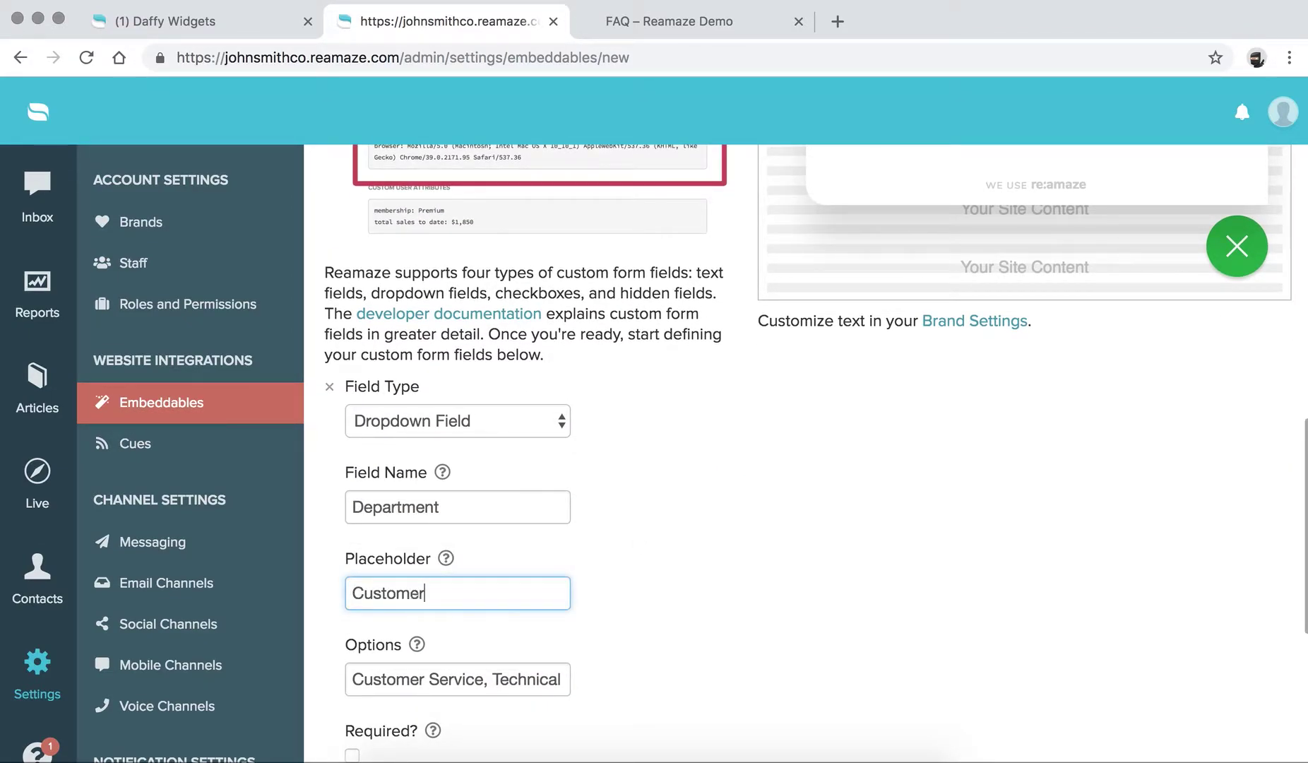
text( Service)
scroll(775, 602, up, 10)
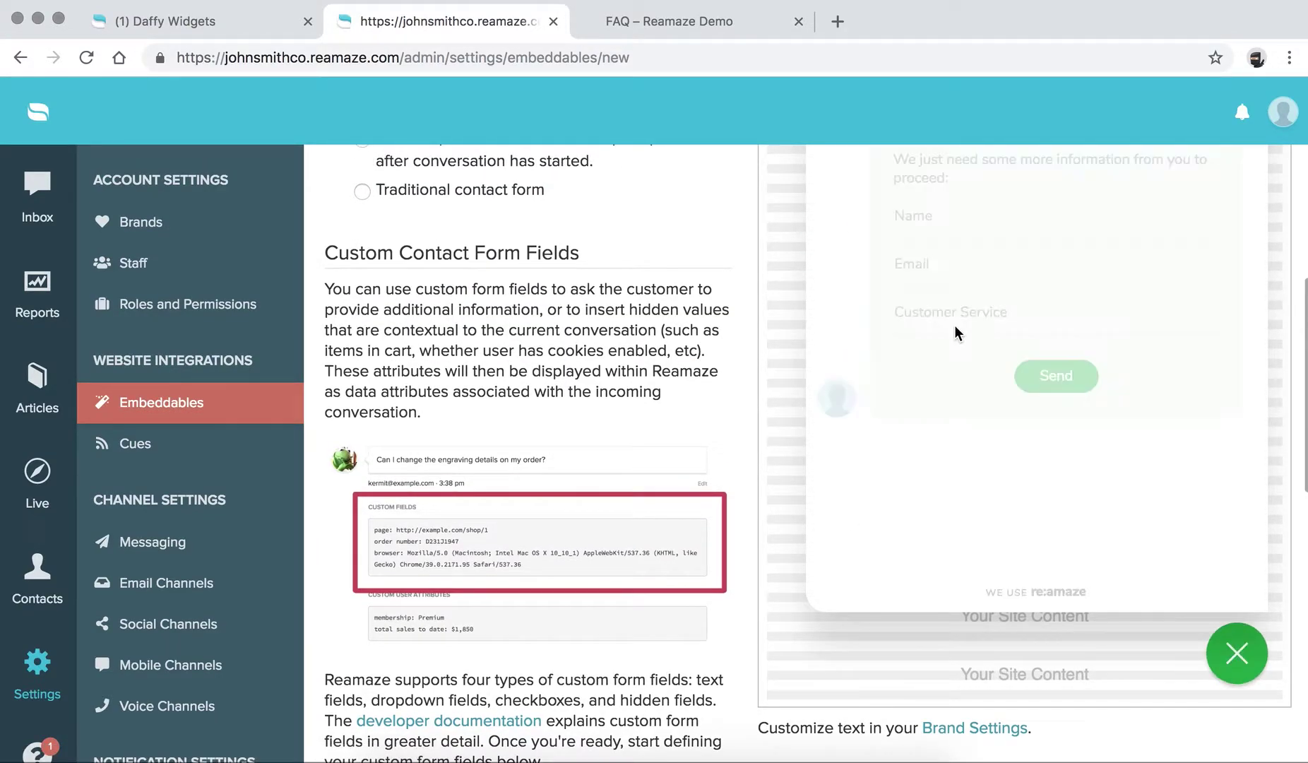
click(963, 315)
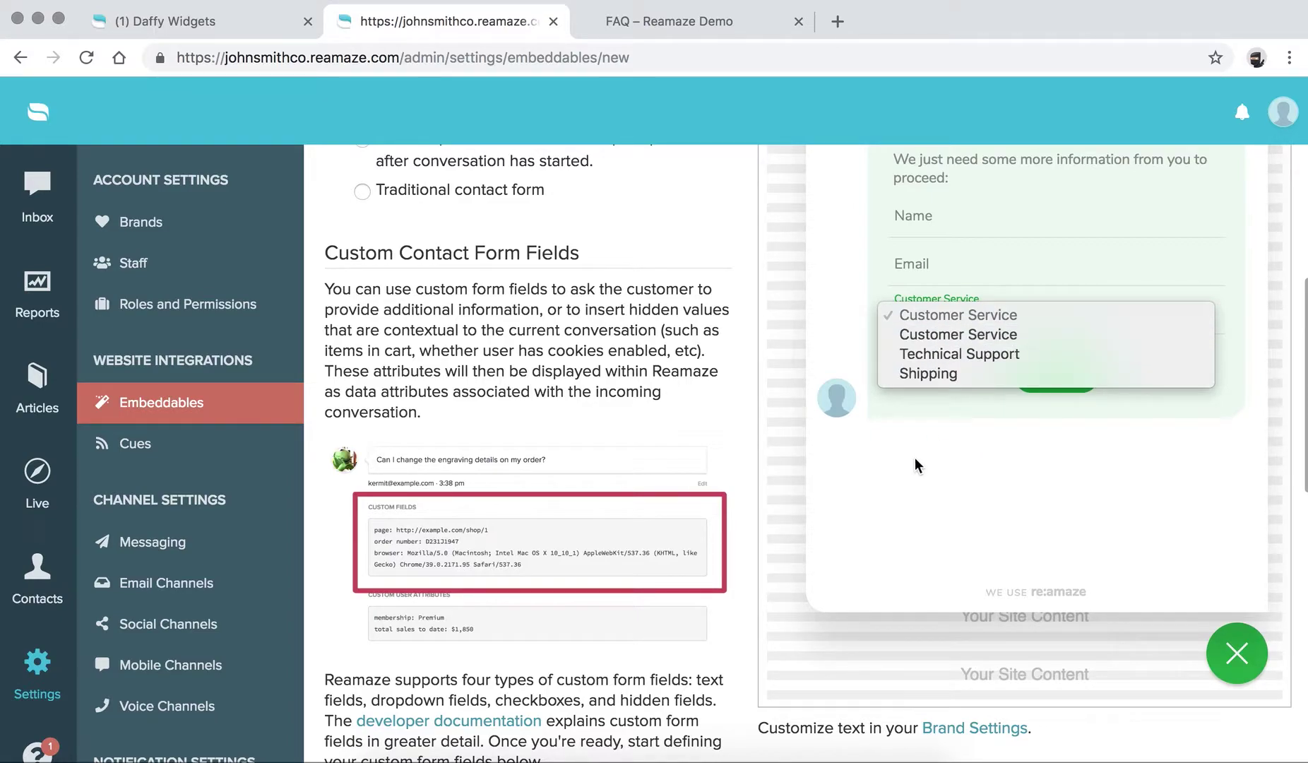
click(898, 472)
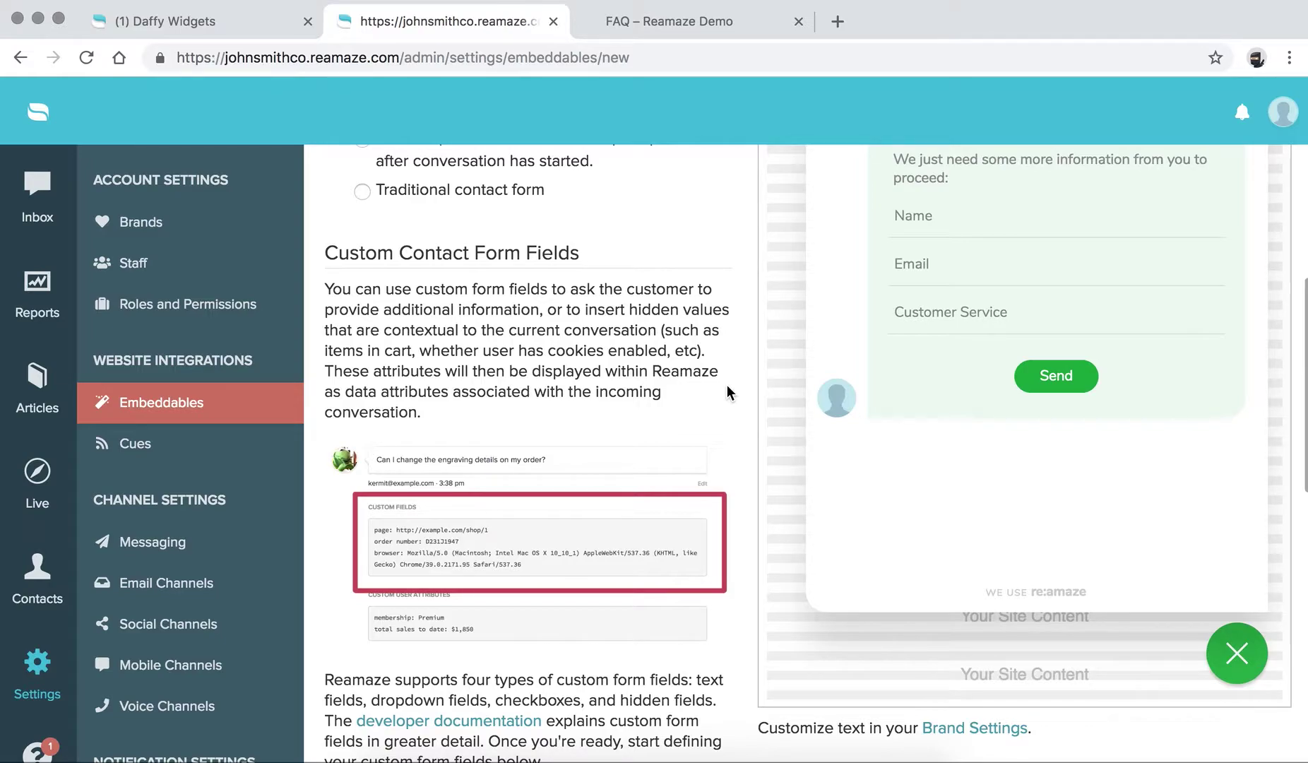
Step: Add another custom form field below the Department dropdown and set its type to Checkbox
scroll(727, 385, down, 3)
scroll(727, 384, down, 5)
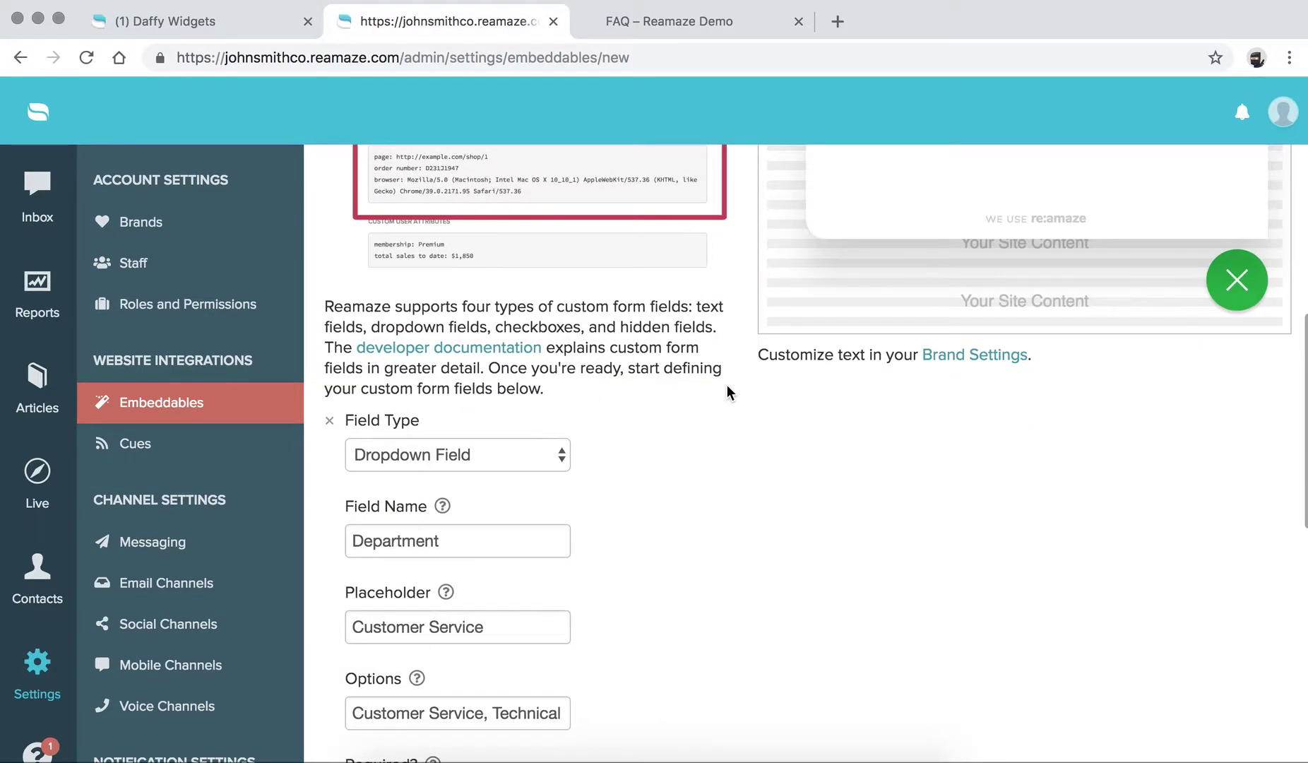
scroll(389, 662, down, 1)
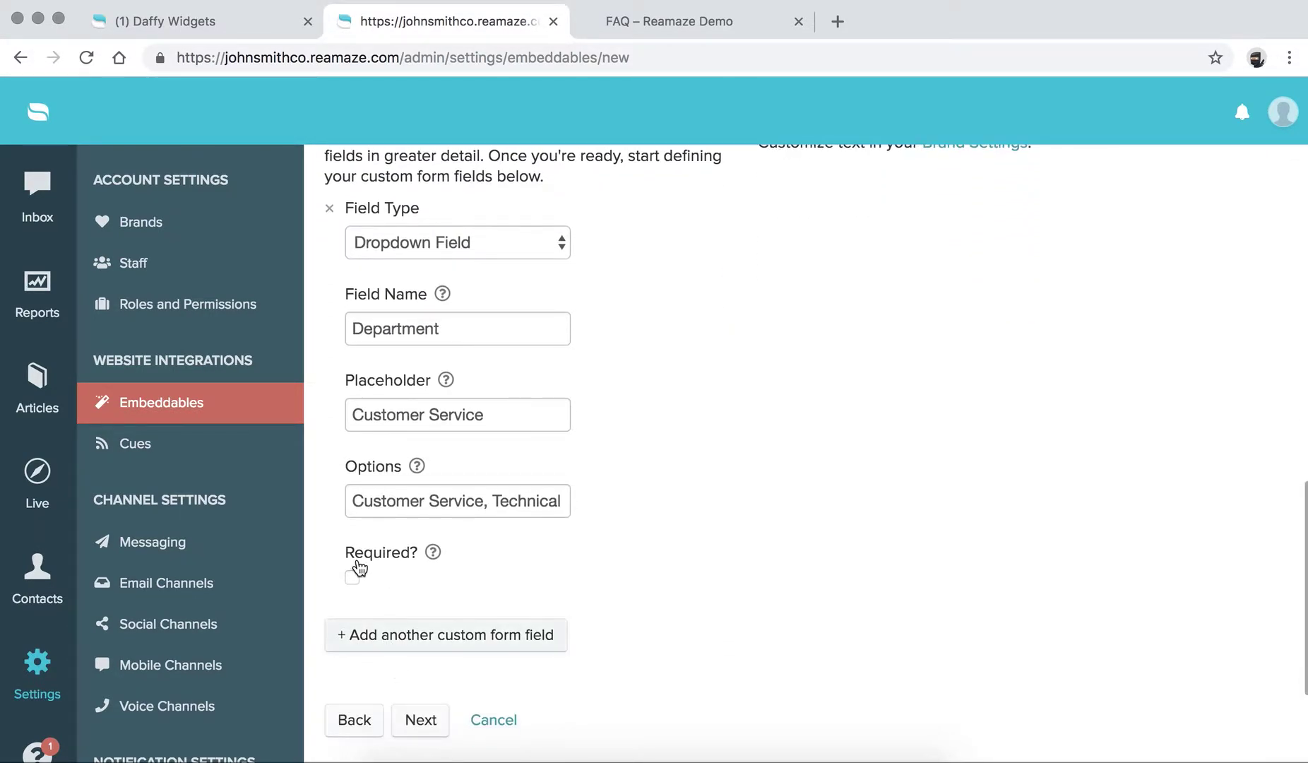
click(356, 635)
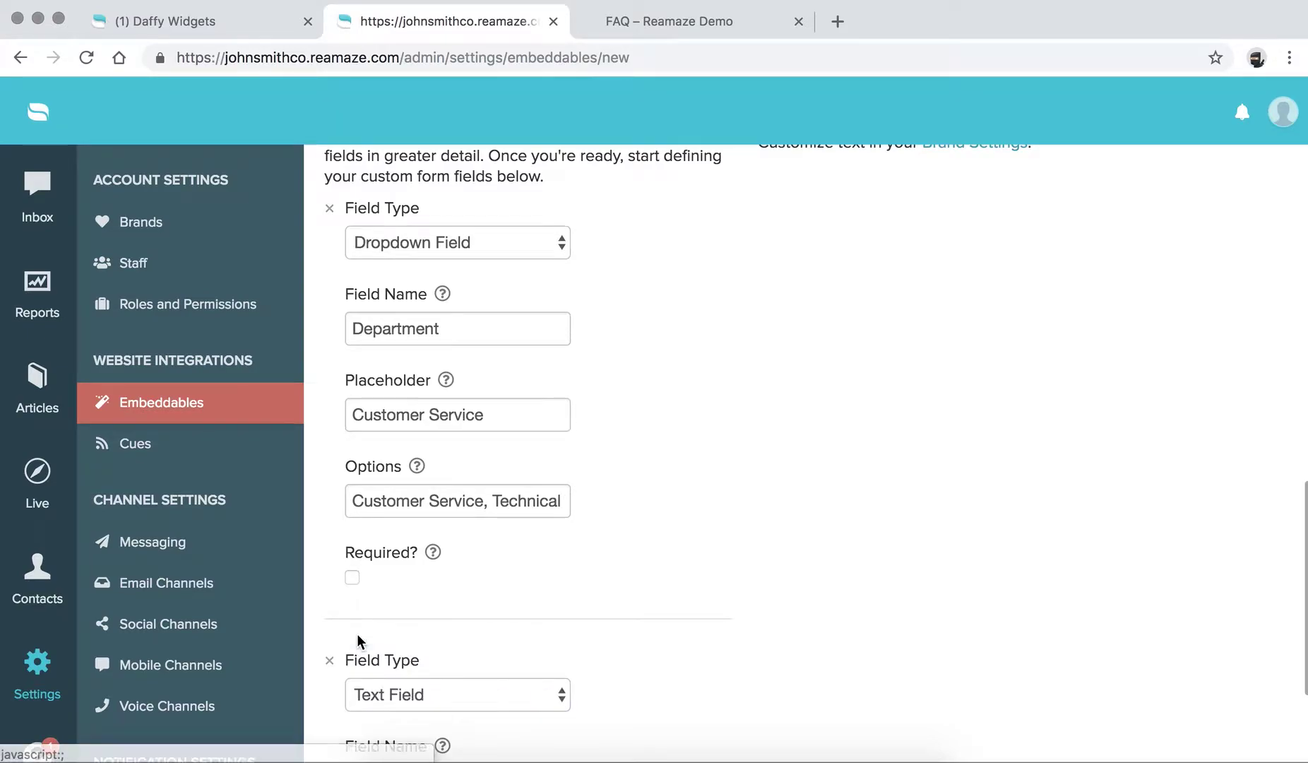
scroll(358, 636, down, 3)
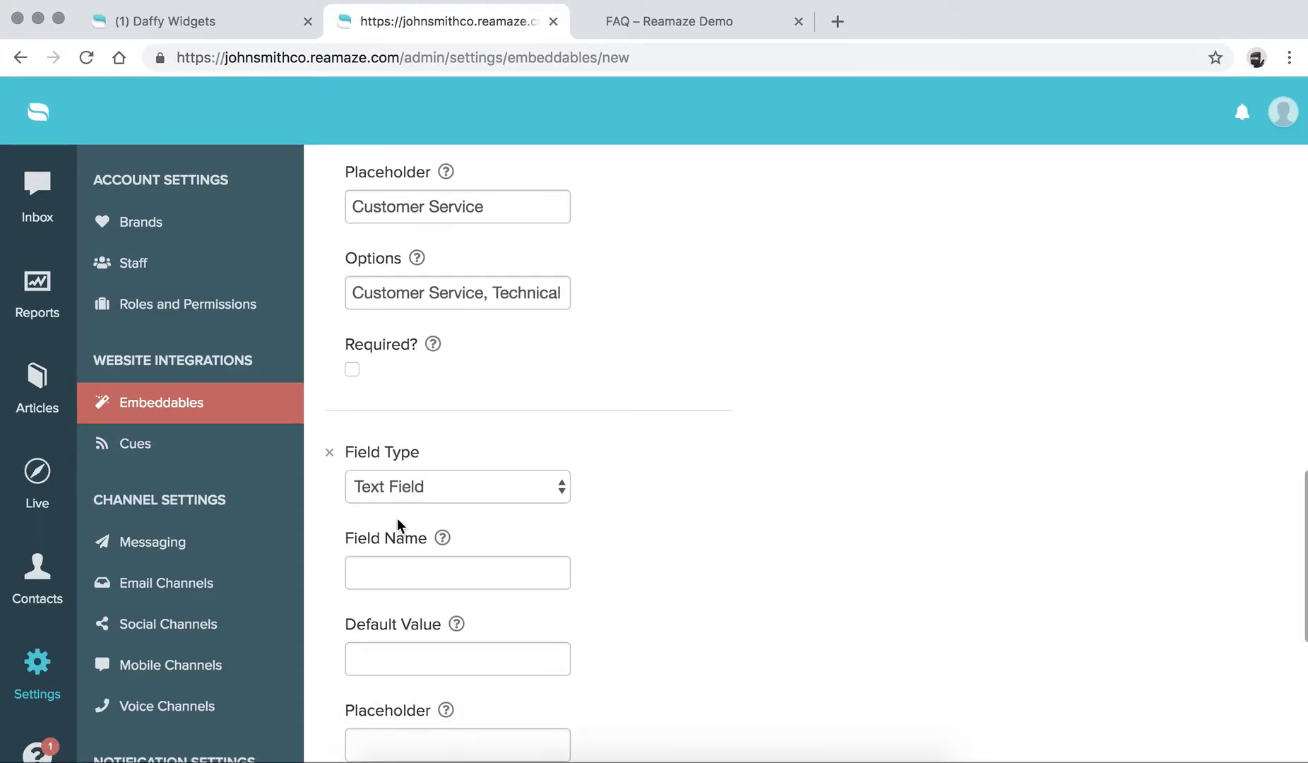
scroll(397, 518, down, 1)
scroll(398, 494, down, 1)
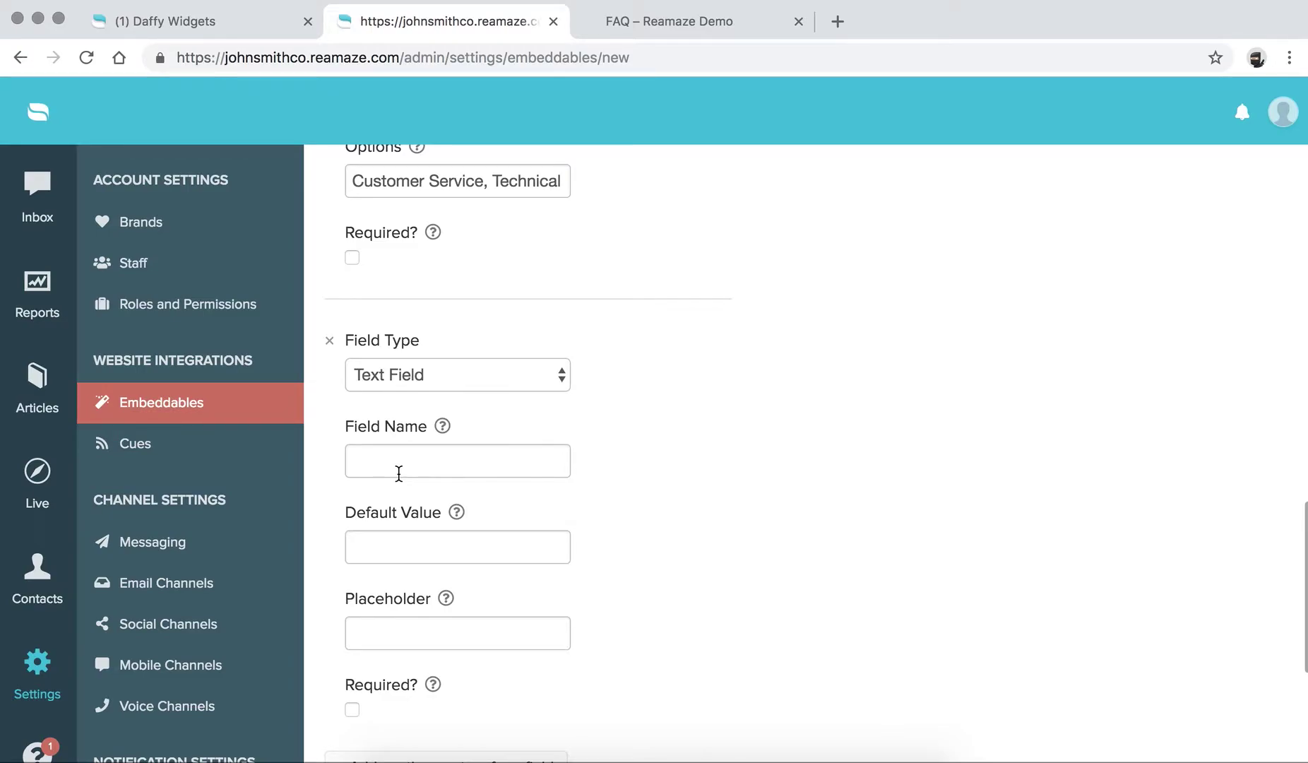
click(405, 374)
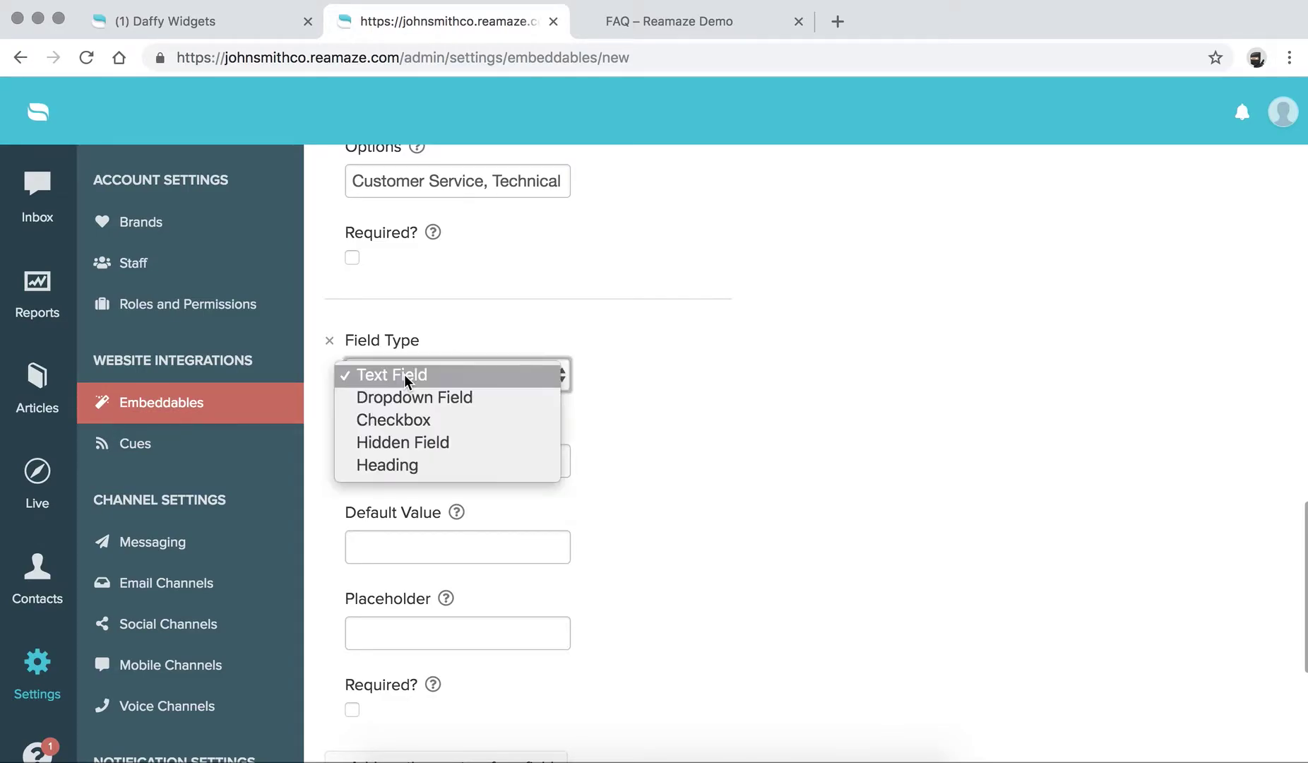
click(411, 421)
Step: Name the checkbox field "Subscribe to our Newsletter", make it checked by default and check it in the preview
click(400, 448)
text(Subscribe to our Newsletter)
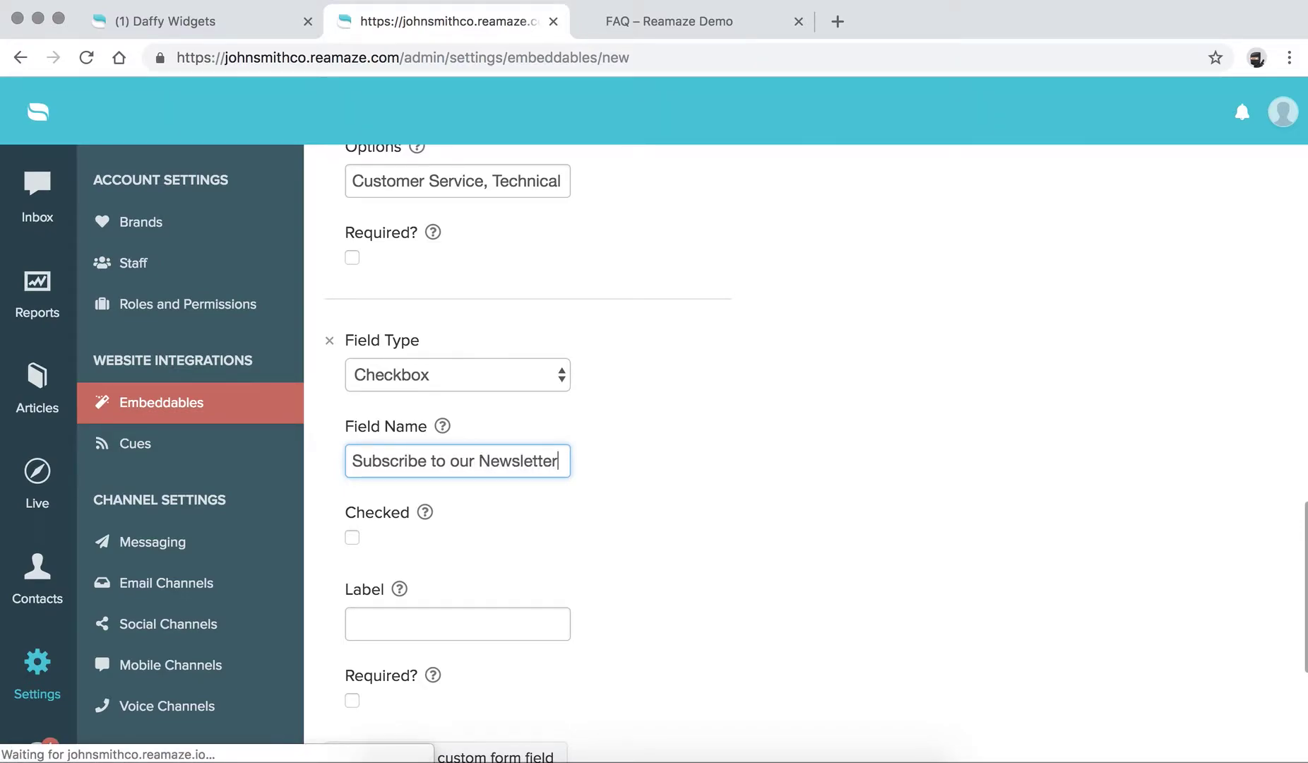
click(352, 536)
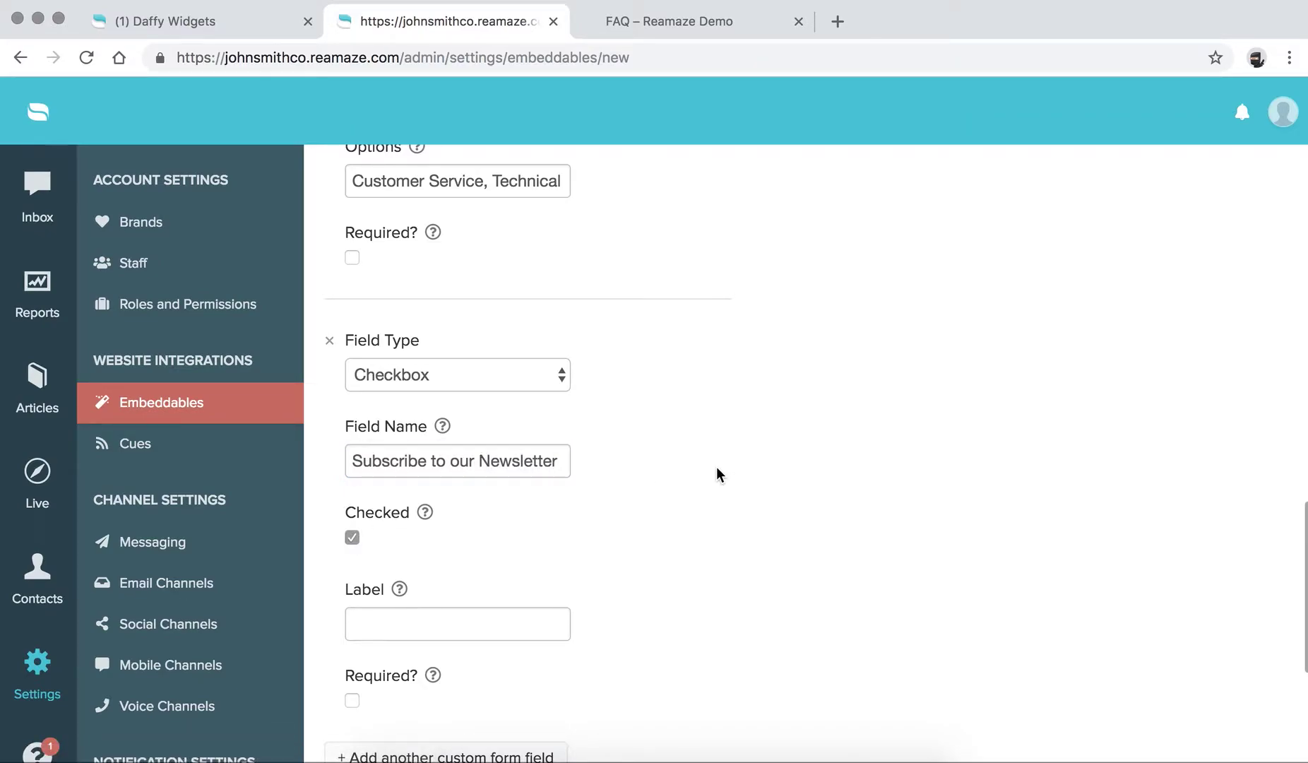
scroll(717, 474, up, 15)
scroll(716, 466, up, 3)
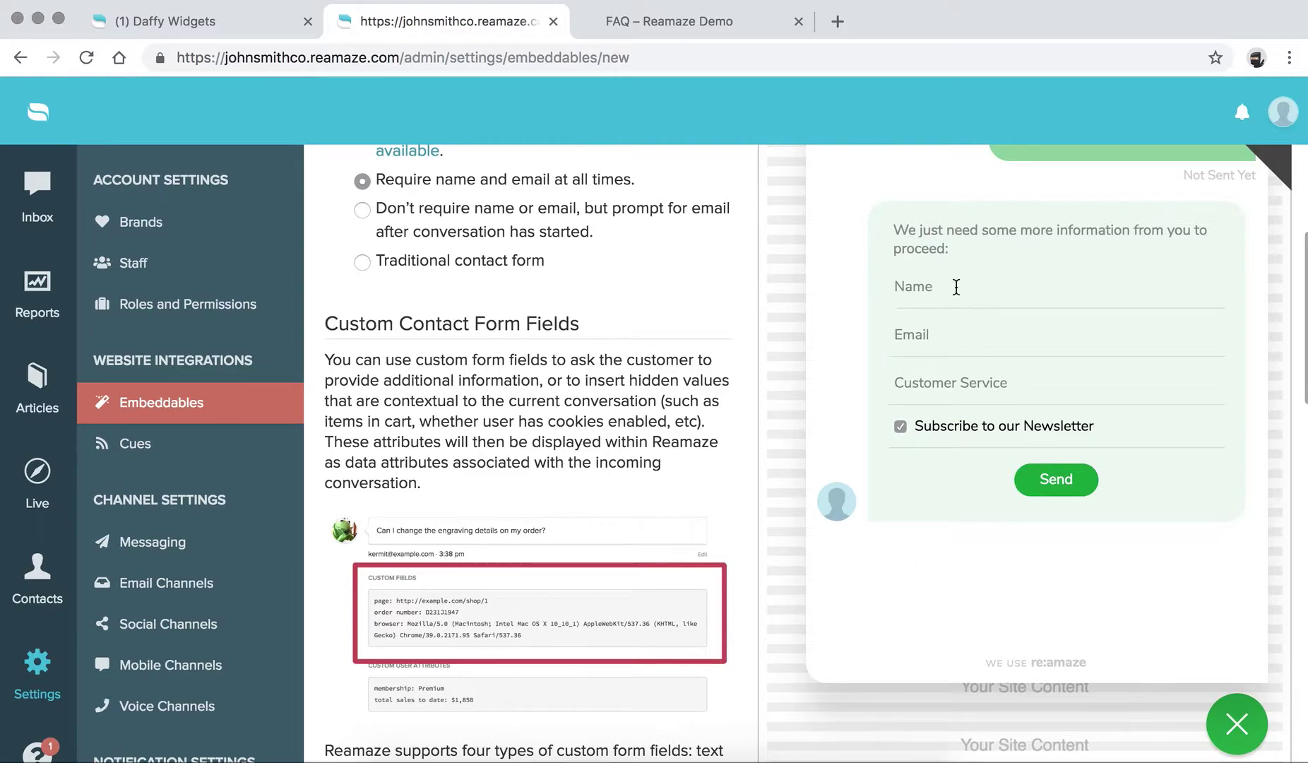
Step: Look over the two custom form fields and proceed to the hub apps customization page
scroll(684, 385, down, 10)
scroll(687, 393, up, 5)
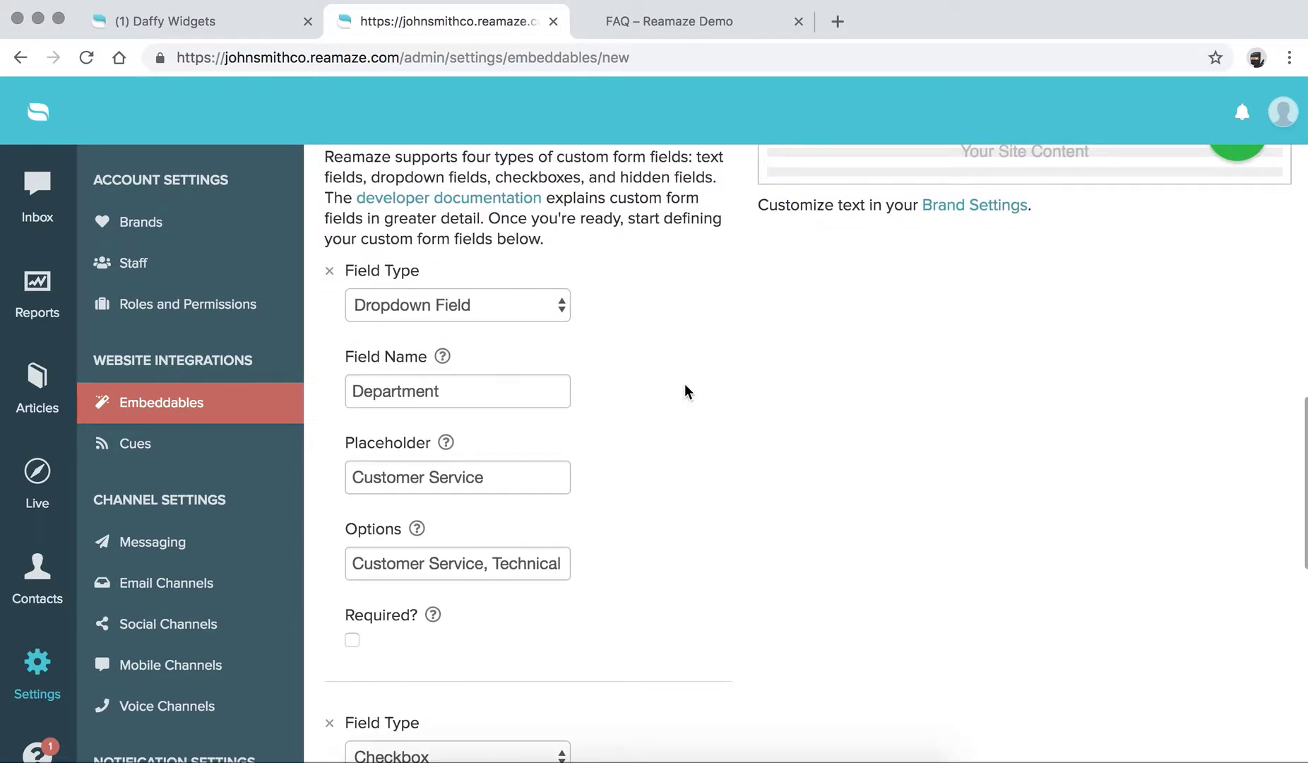
scroll(684, 385, down, 12)
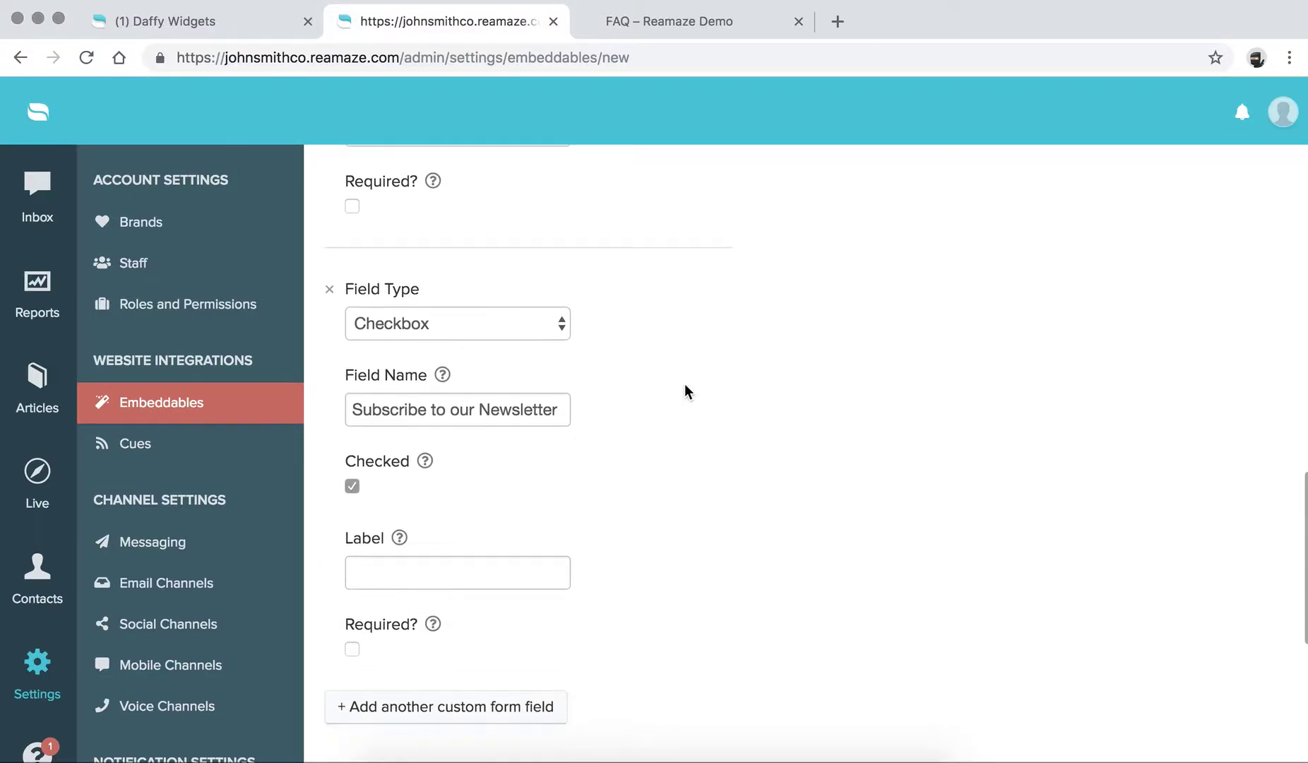
scroll(684, 383, down, 3)
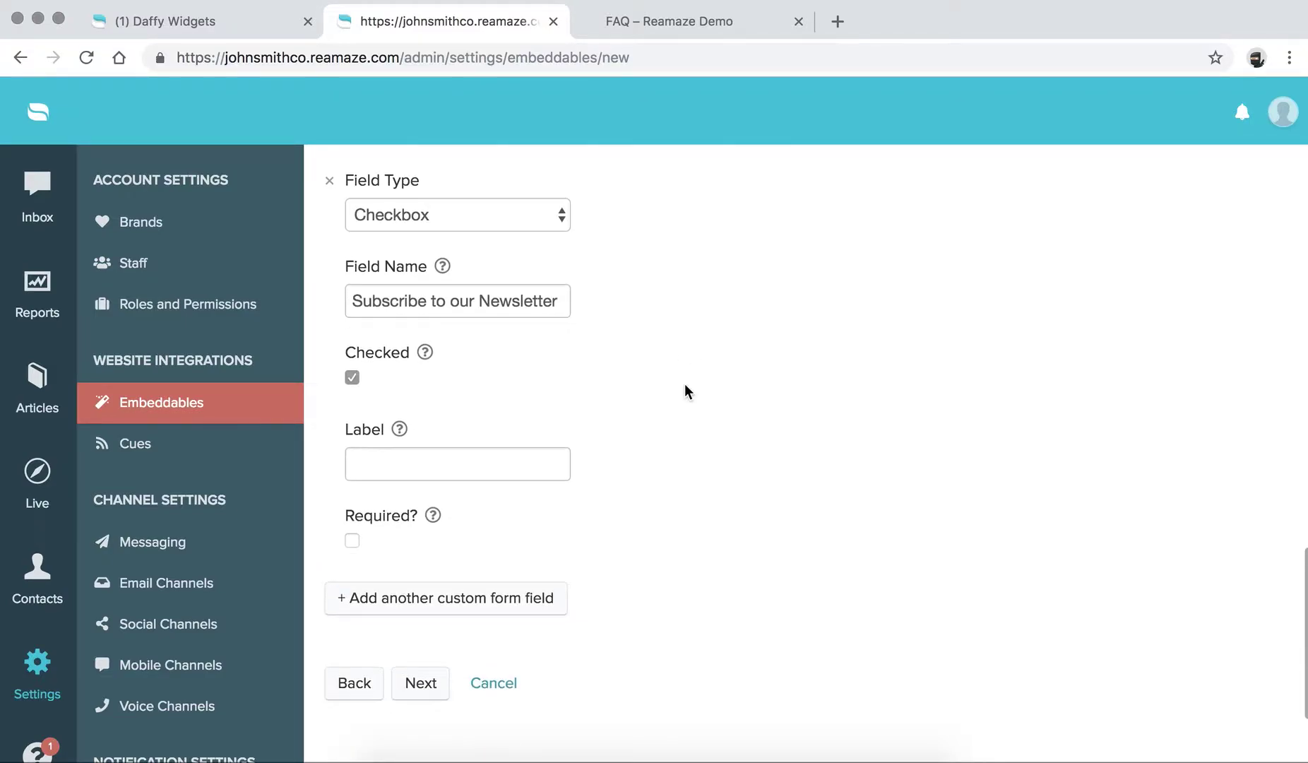
click(411, 689)
Step: Review the FAQ Search and Recent Conversations hub app settings alongside the hub preview
scroll(474, 408, down, 4)
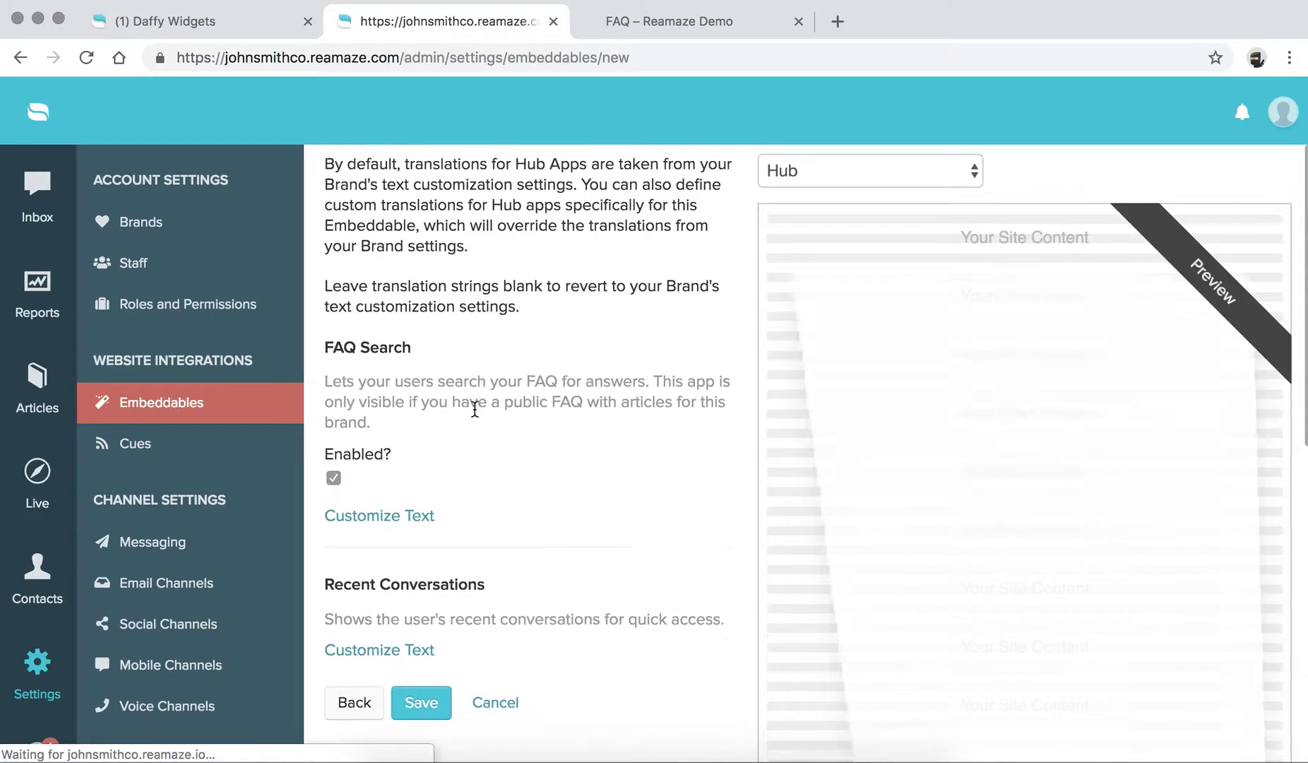
scroll(474, 408, up, 5)
scroll(474, 408, down, 3)
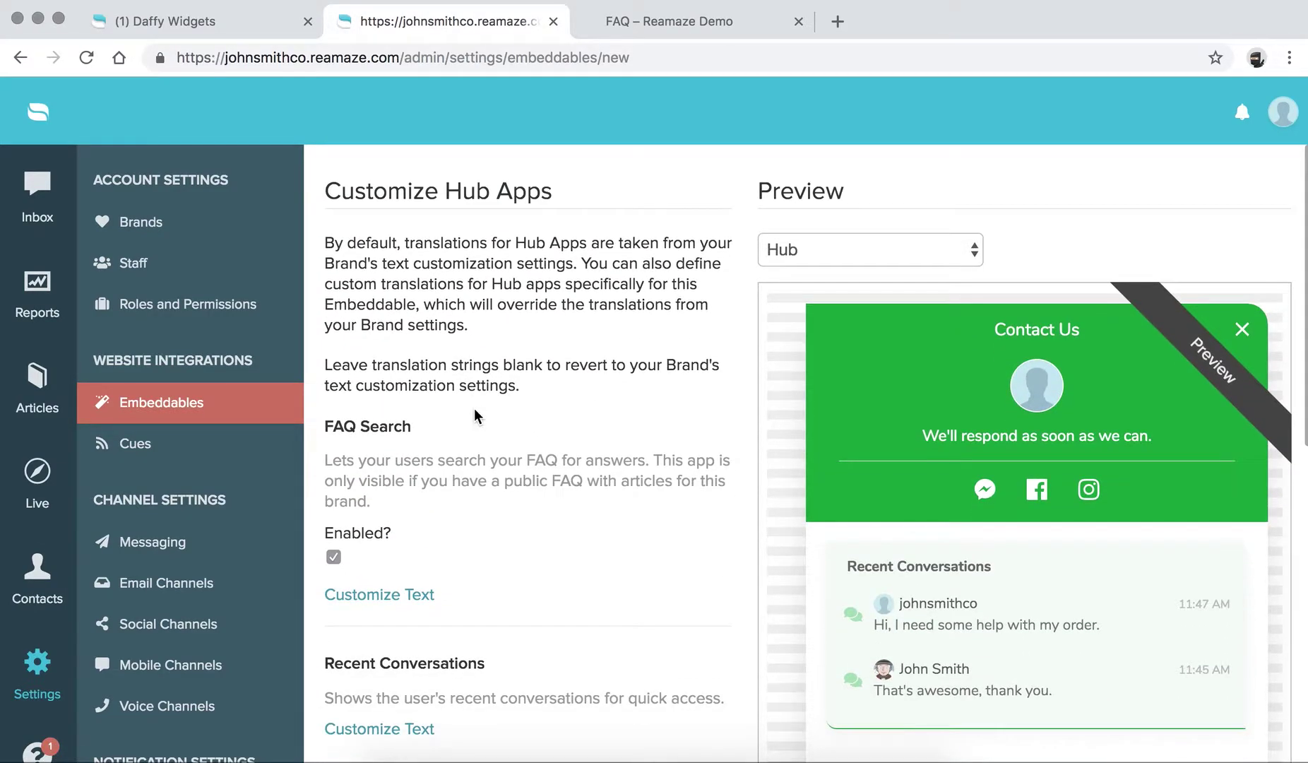
scroll(606, 407, down, 5)
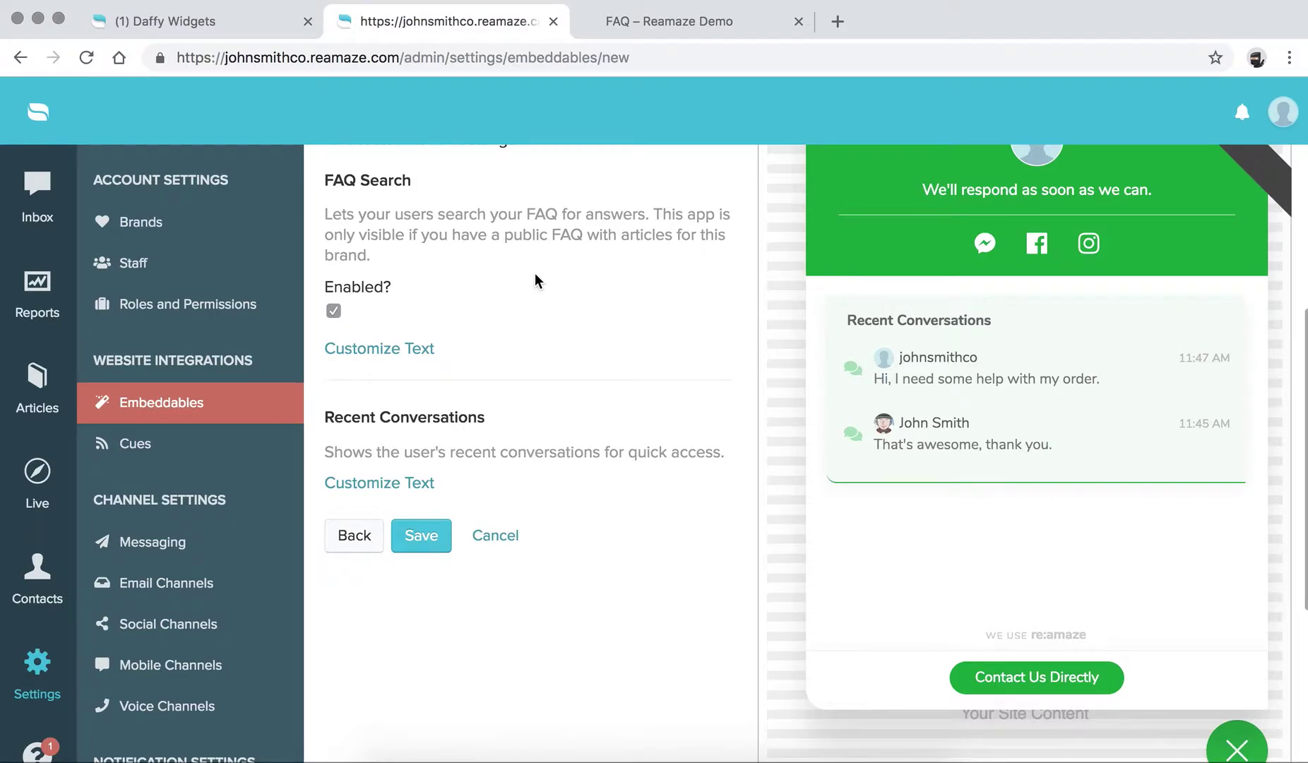
scroll(535, 278, up, 2)
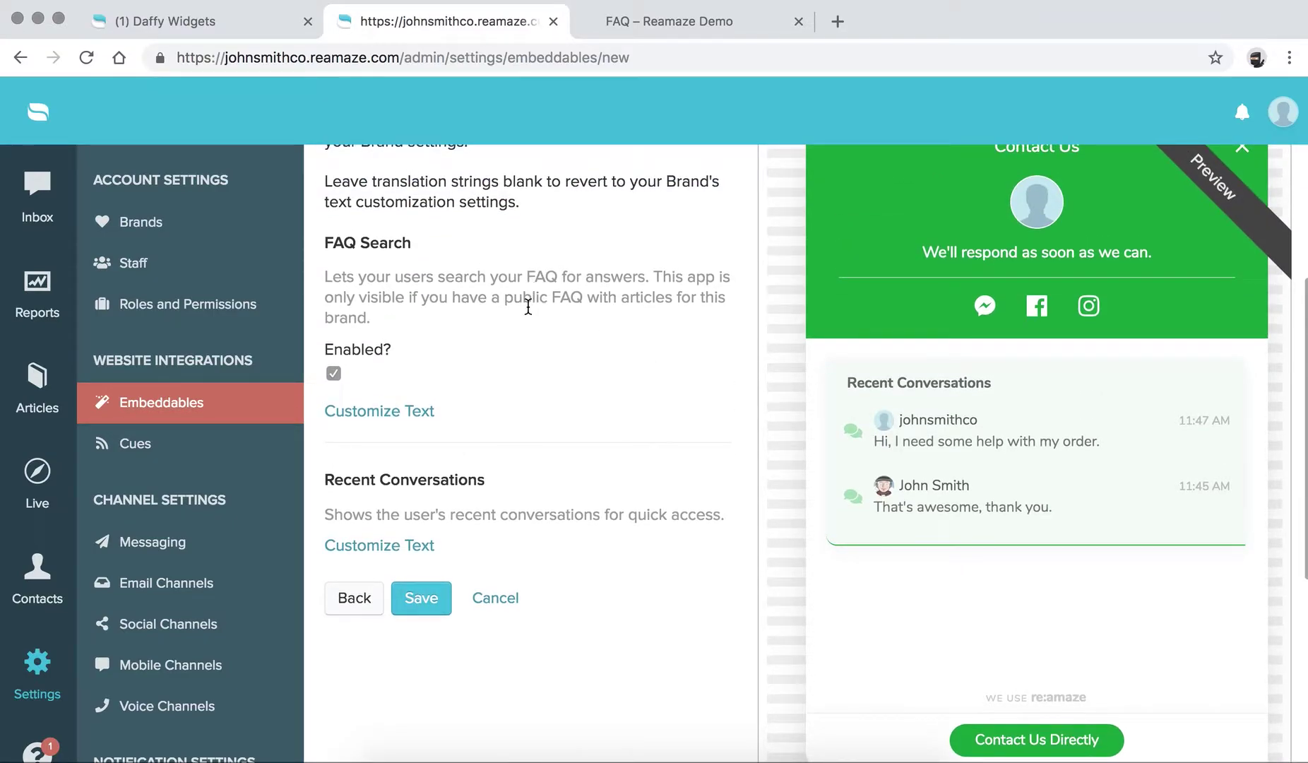
scroll(528, 304, up, 1)
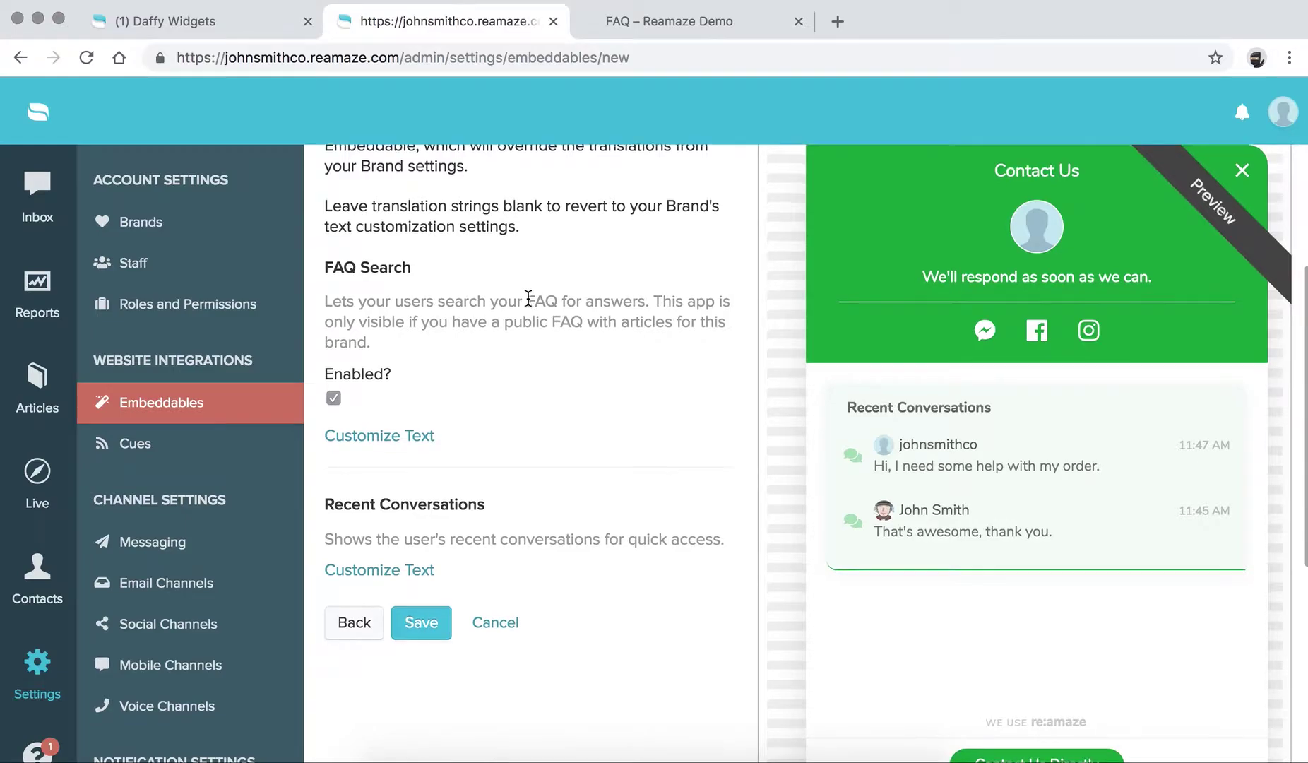
scroll(528, 300, down, 1)
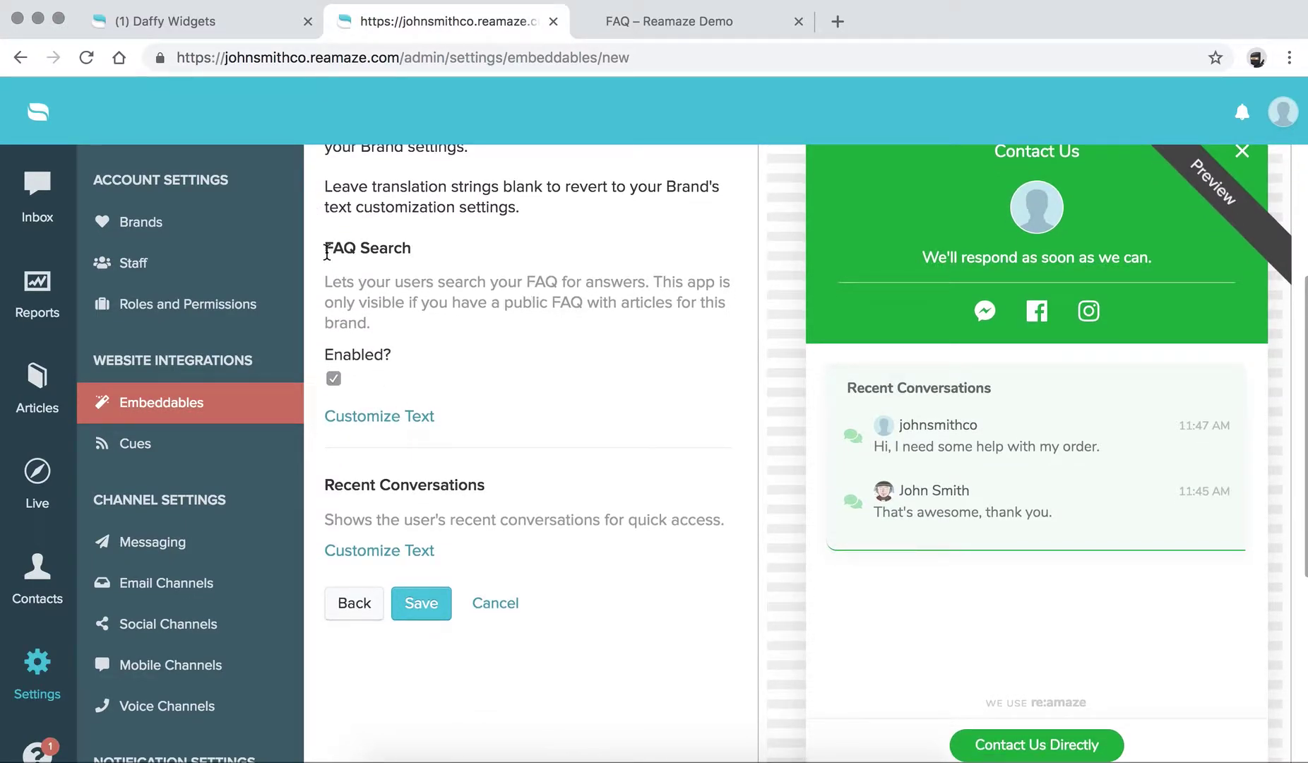
drag(324, 249, 436, 252)
click(435, 252)
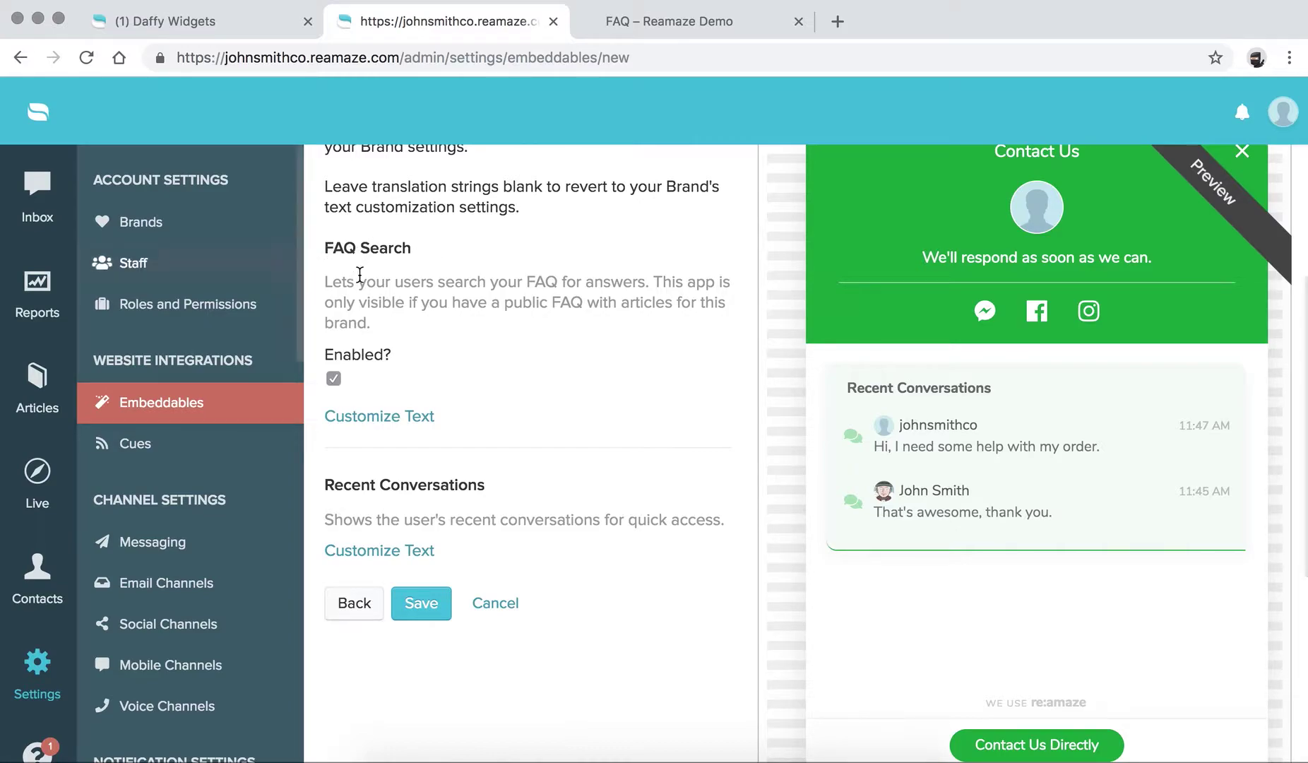
Step: Disable the FAQ Search app, enable it again and save the embeddable
click(334, 379)
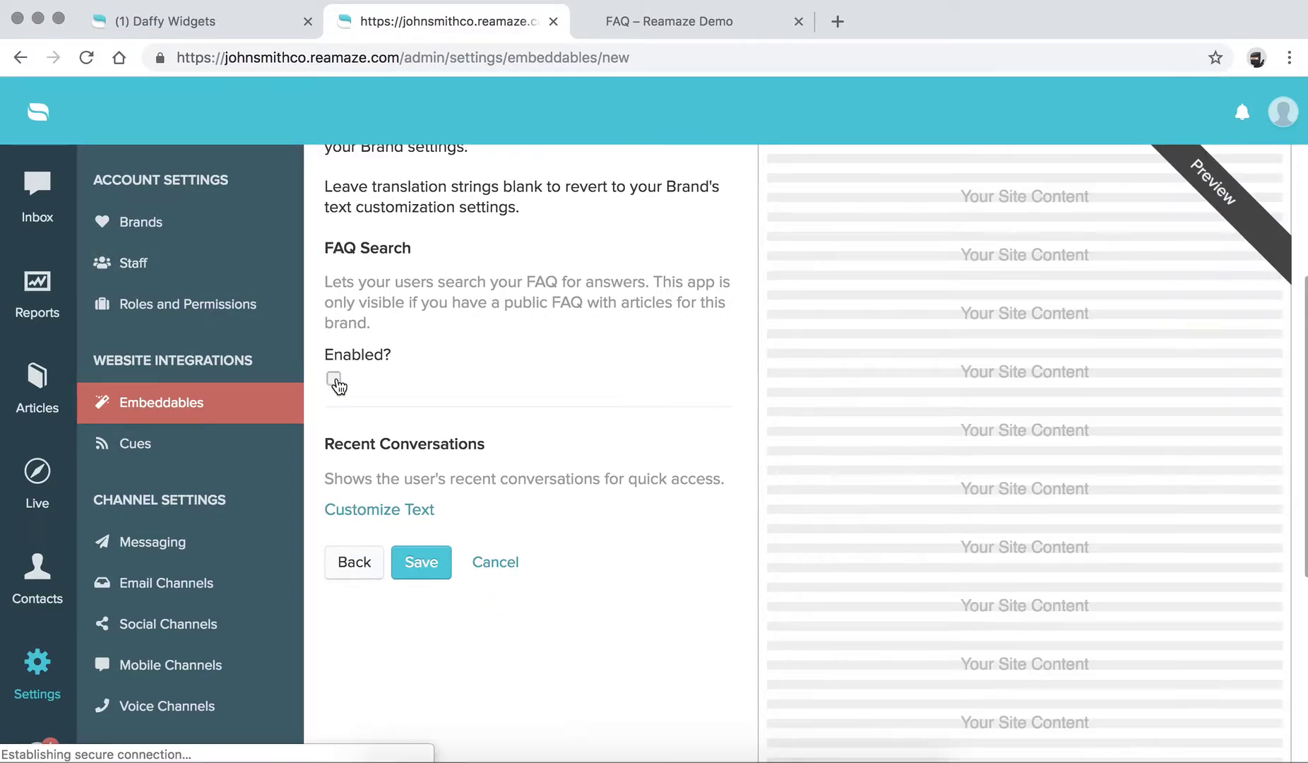
click(335, 380)
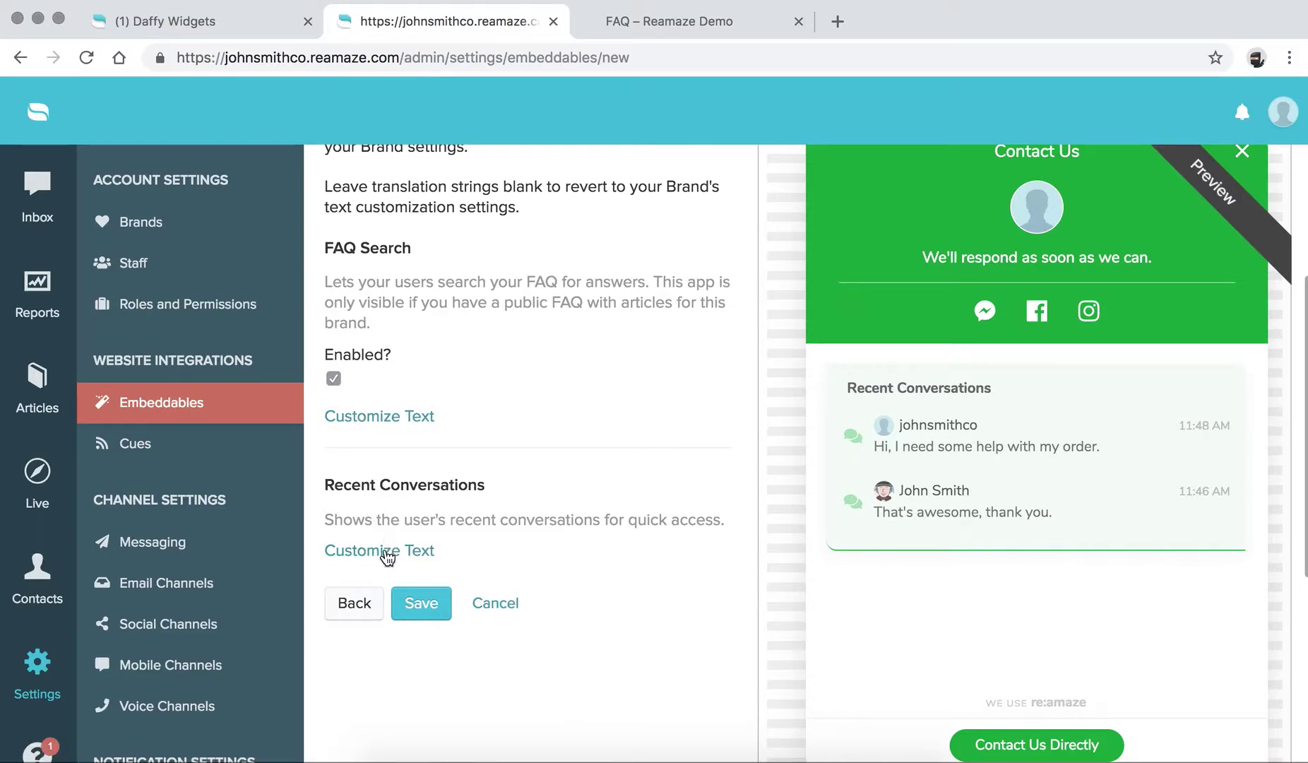
click(422, 605)
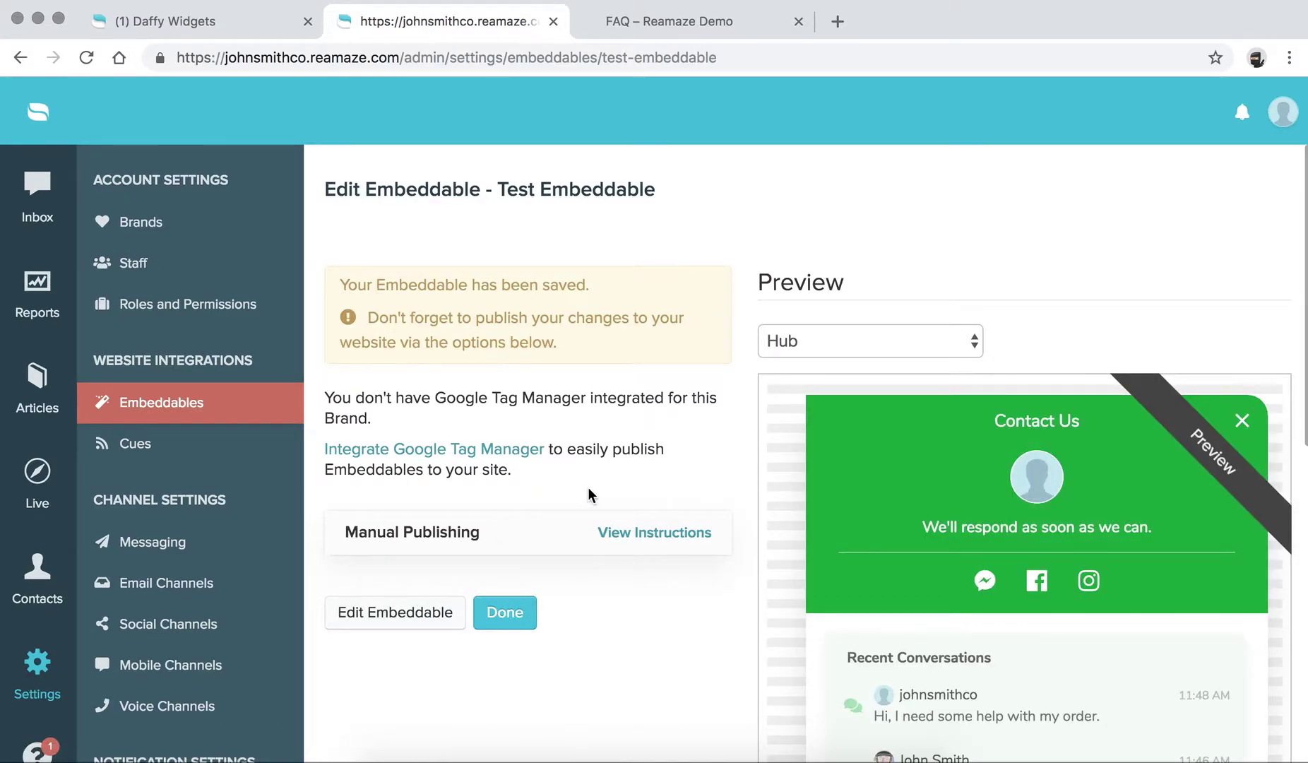
Step: Look over the publishing options of the saved embeddable and open the manual publishing instructions
scroll(589, 488, down, 3)
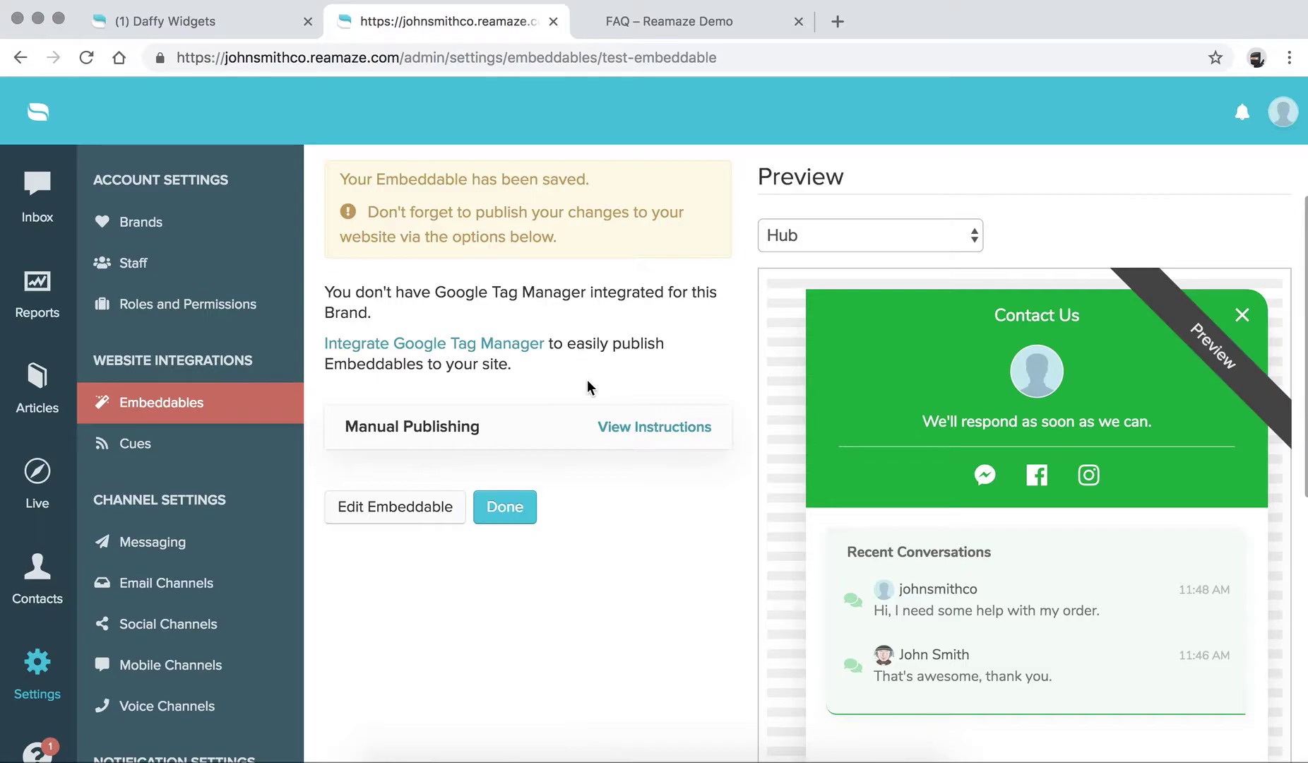
scroll(587, 380, up, 1)
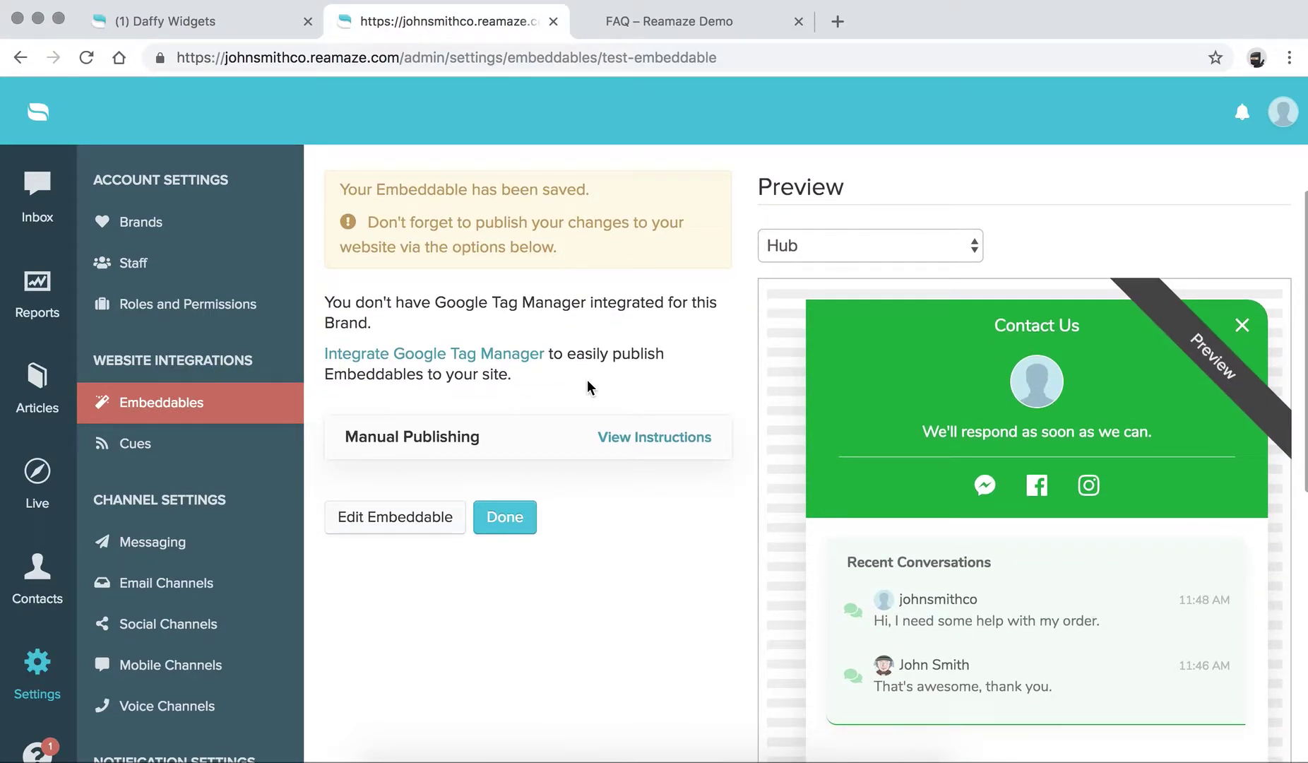
scroll(587, 385, down, 1)
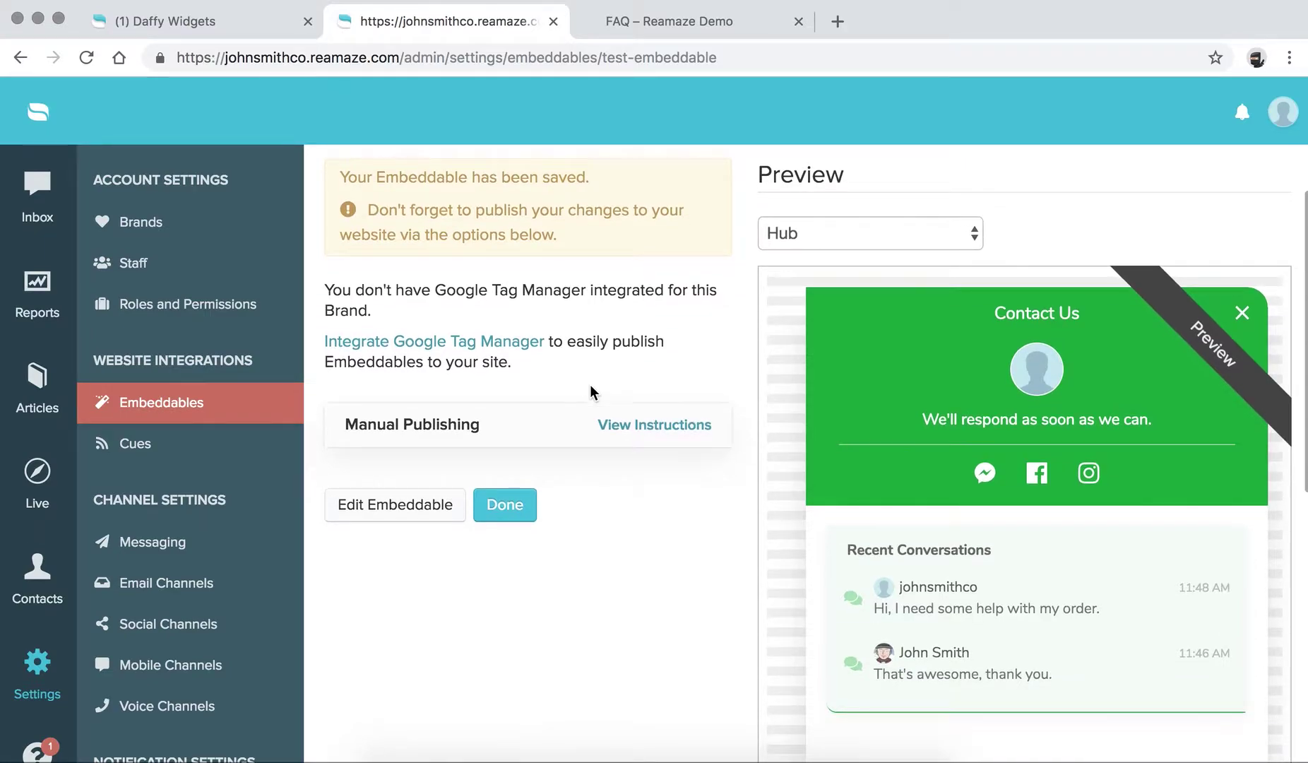
click(637, 427)
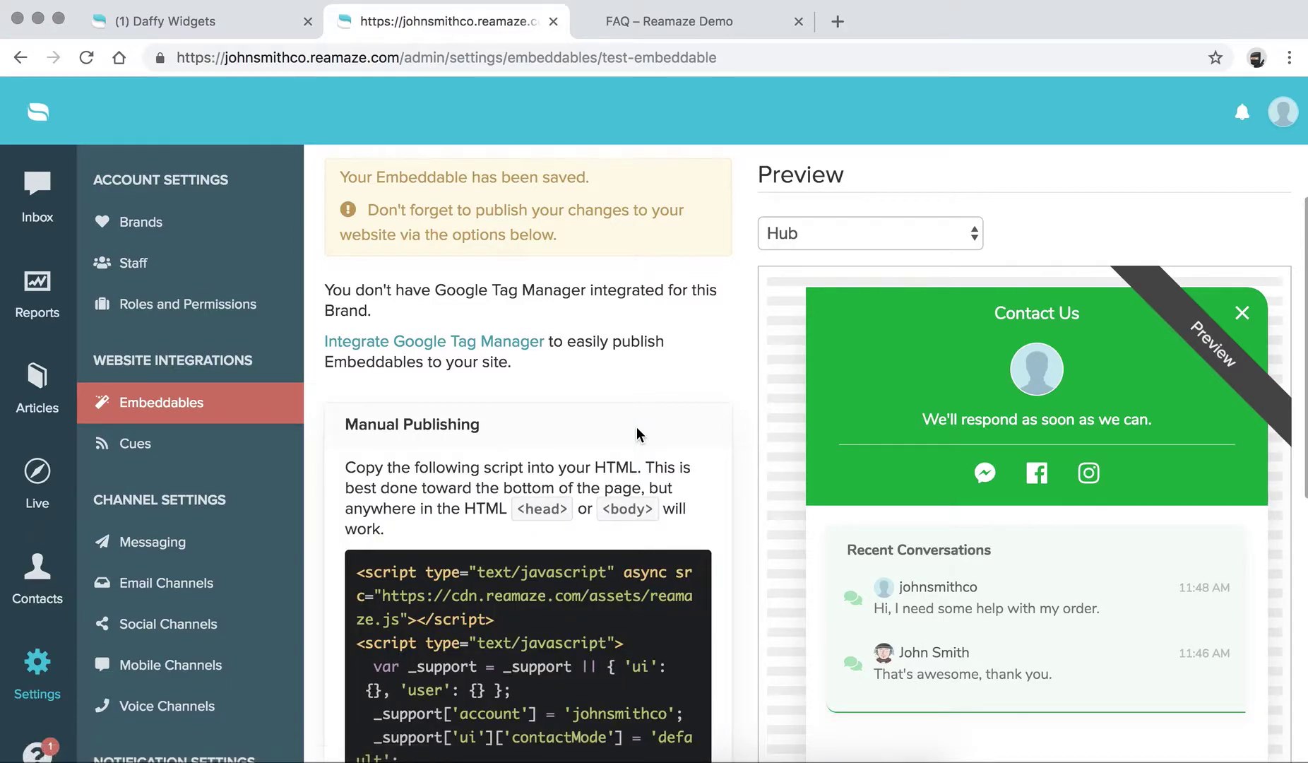
Step: Examine the manual publishing script from its start to the option for sending the code by email
scroll(636, 428, down, 5)
scroll(636, 426, down, 1)
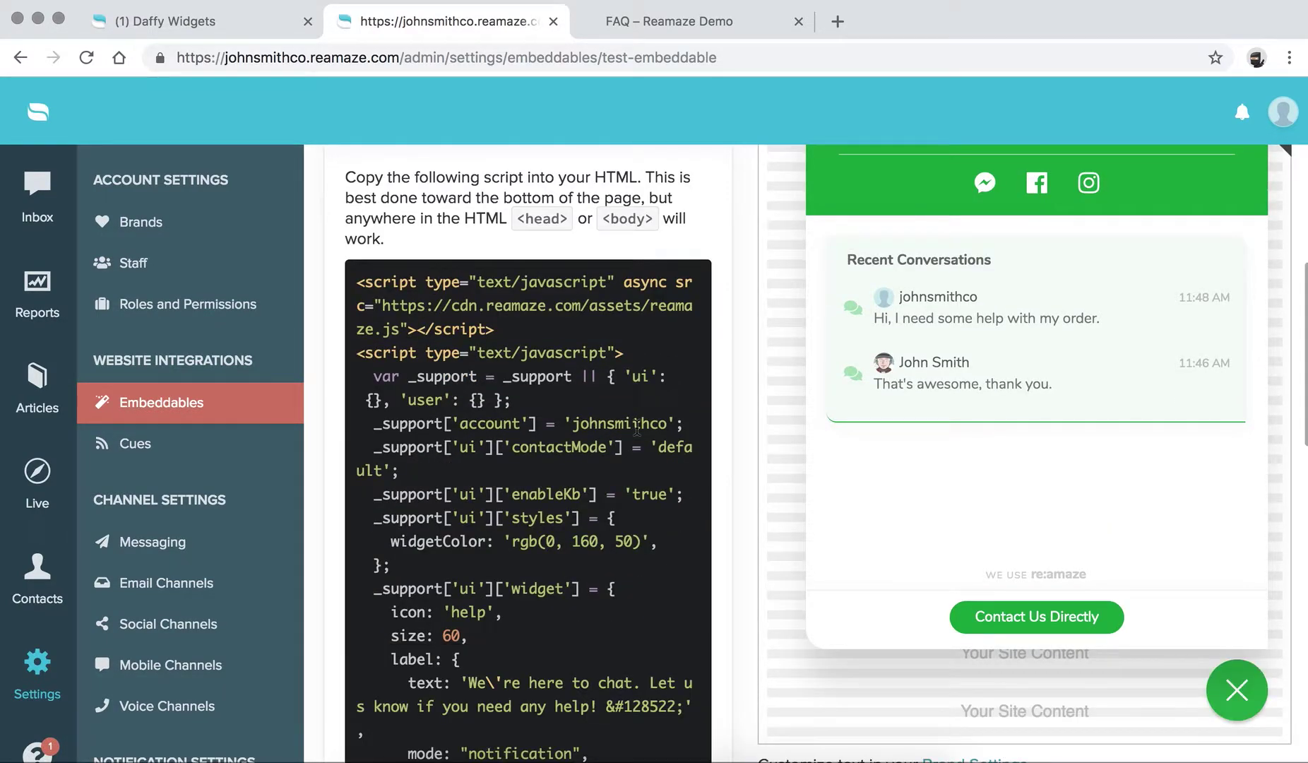
drag(357, 282, 510, 543)
scroll(510, 544, down, 5)
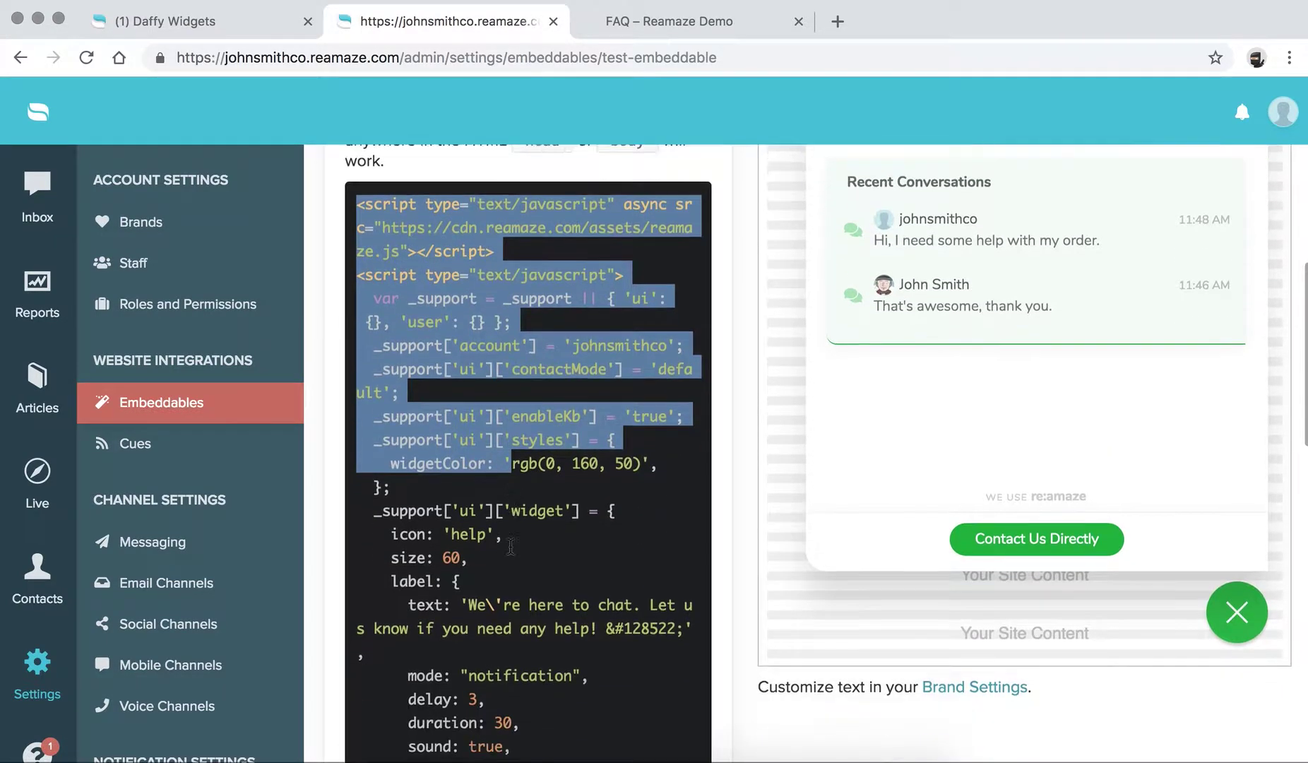
scroll(510, 546, down, 10)
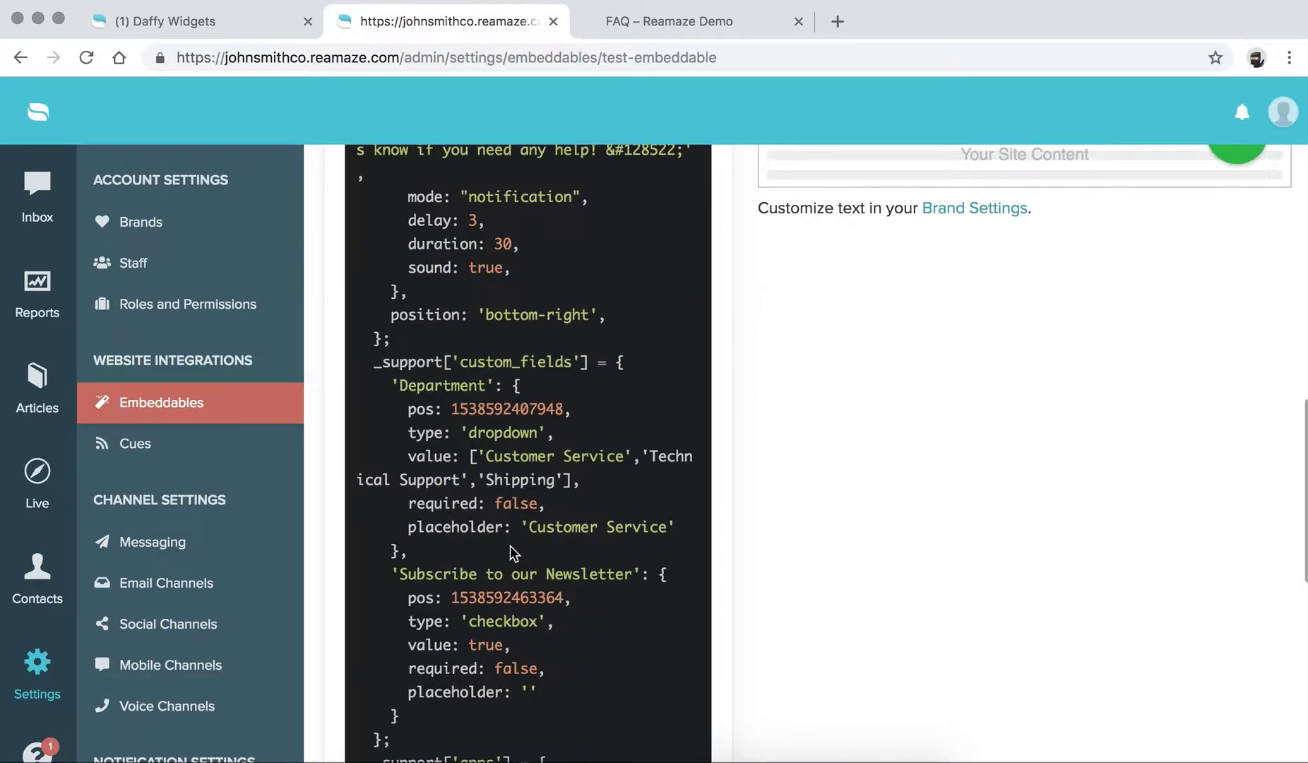
scroll(510, 546, down, 1)
scroll(510, 547, down, 1)
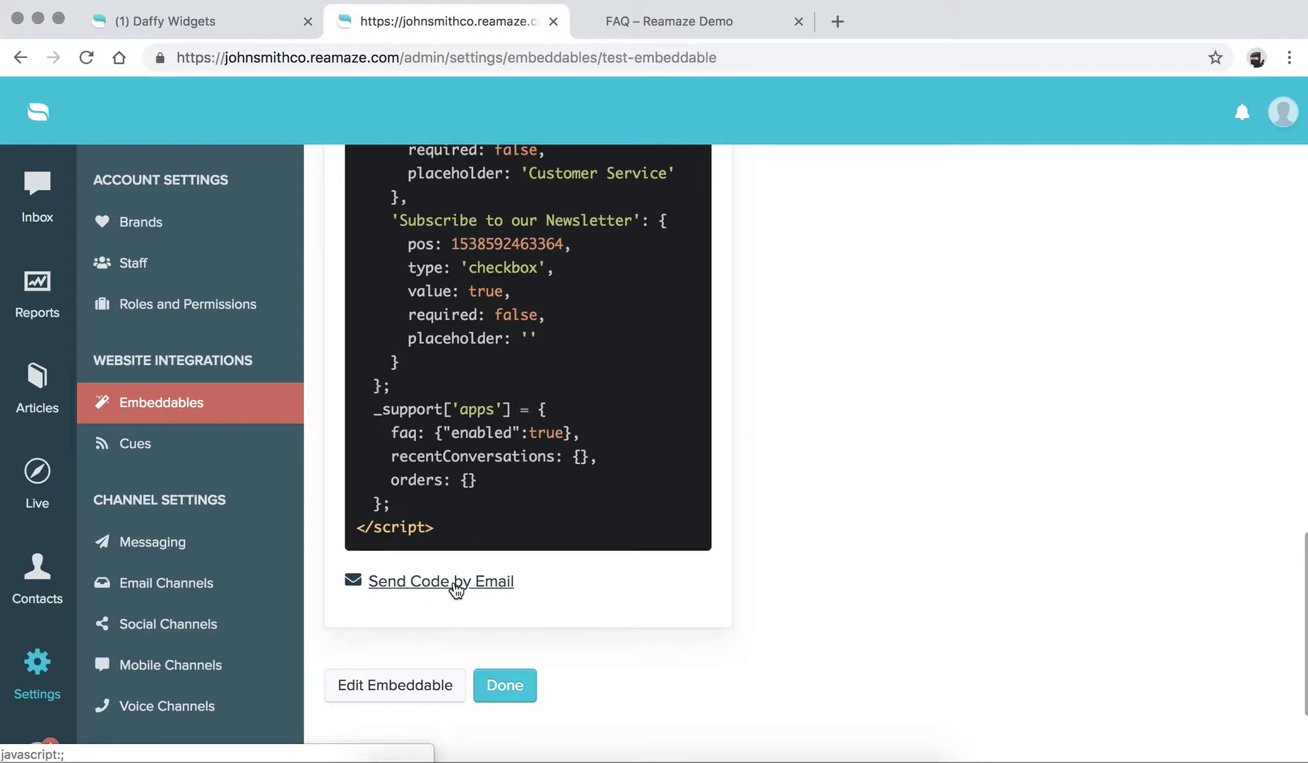
Step: Open the reamaze.com website in a new browser tab
scroll(635, 459, up, 12)
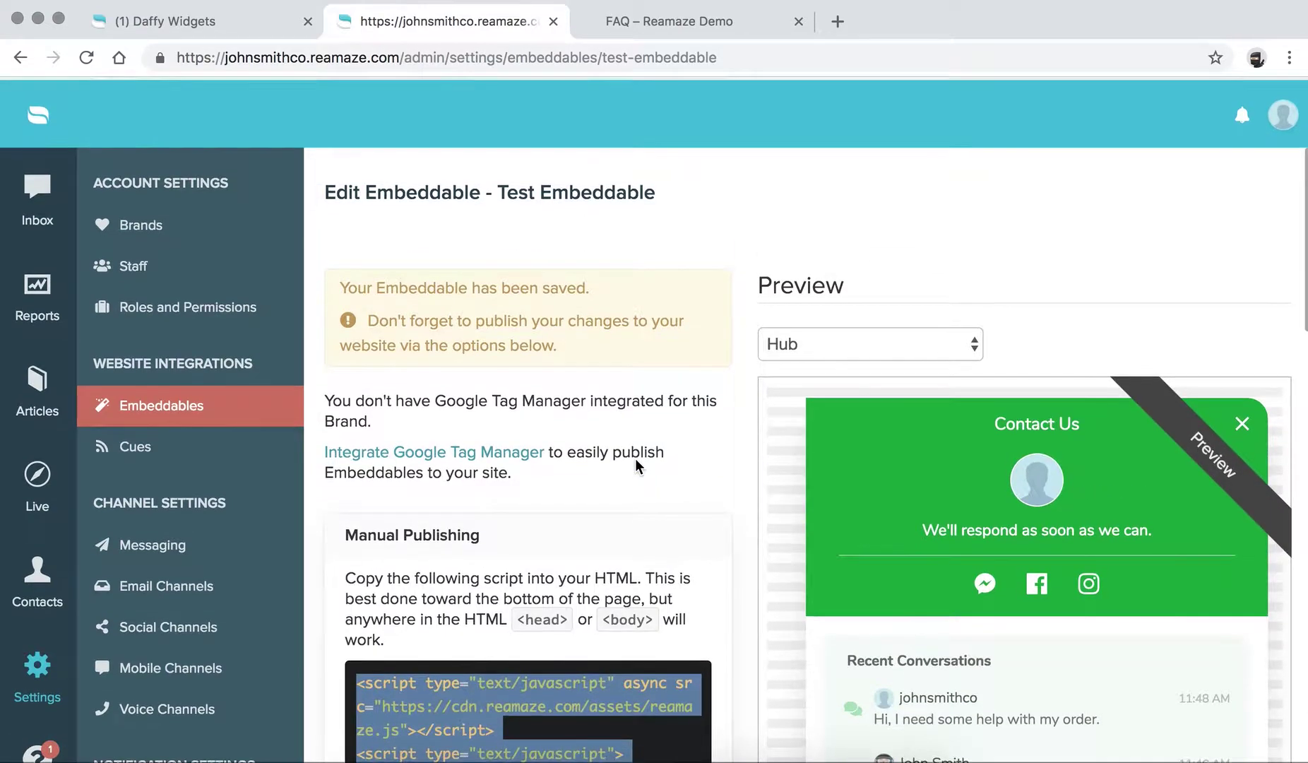
click(636, 394)
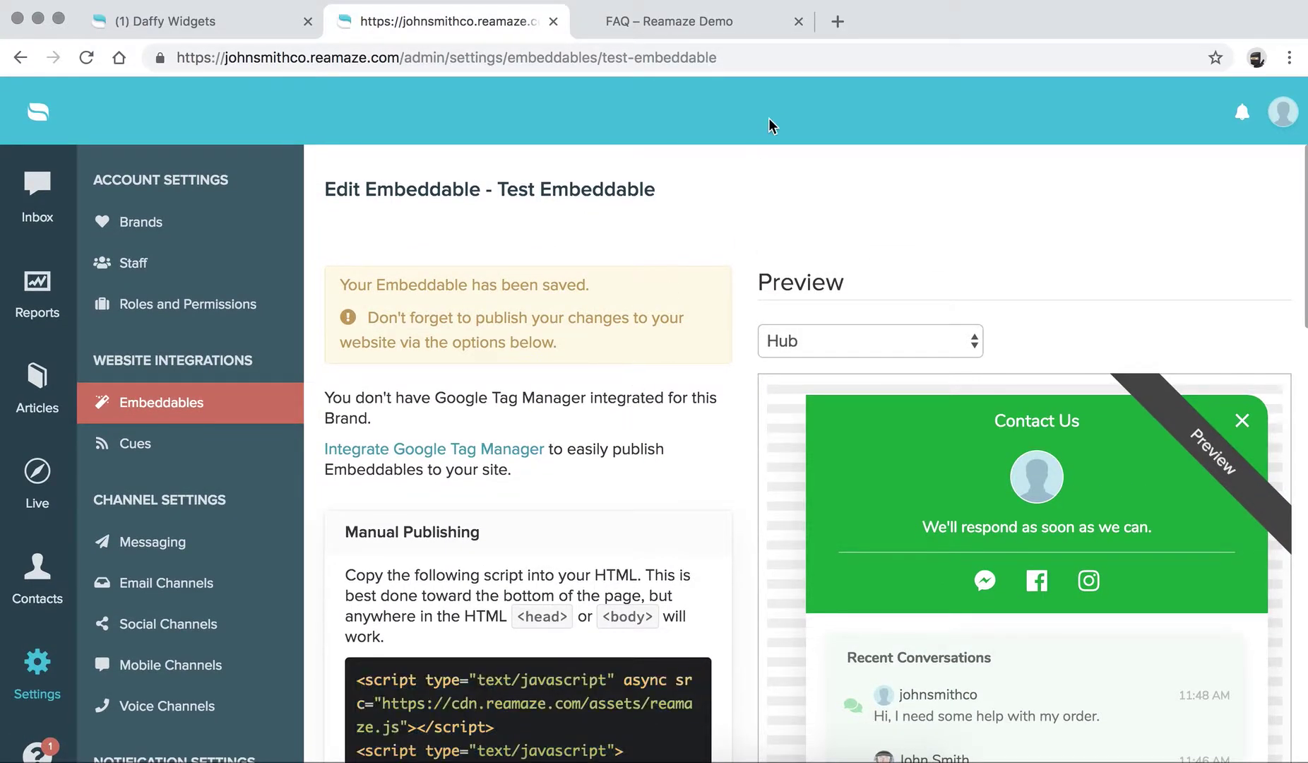
click(838, 22)
text(reaa)
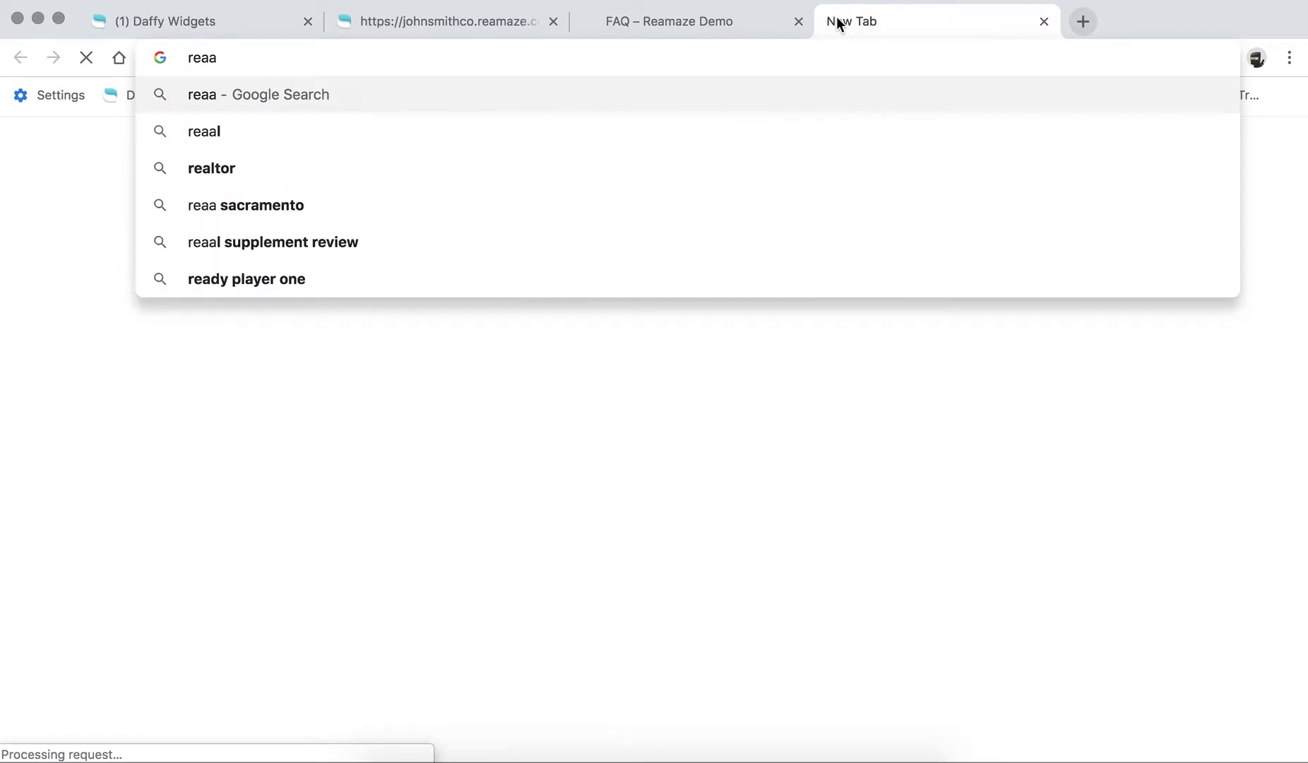
key(BackSpace)
text(n)
key(BackSpace)
key(BackSpace)
text(ana)
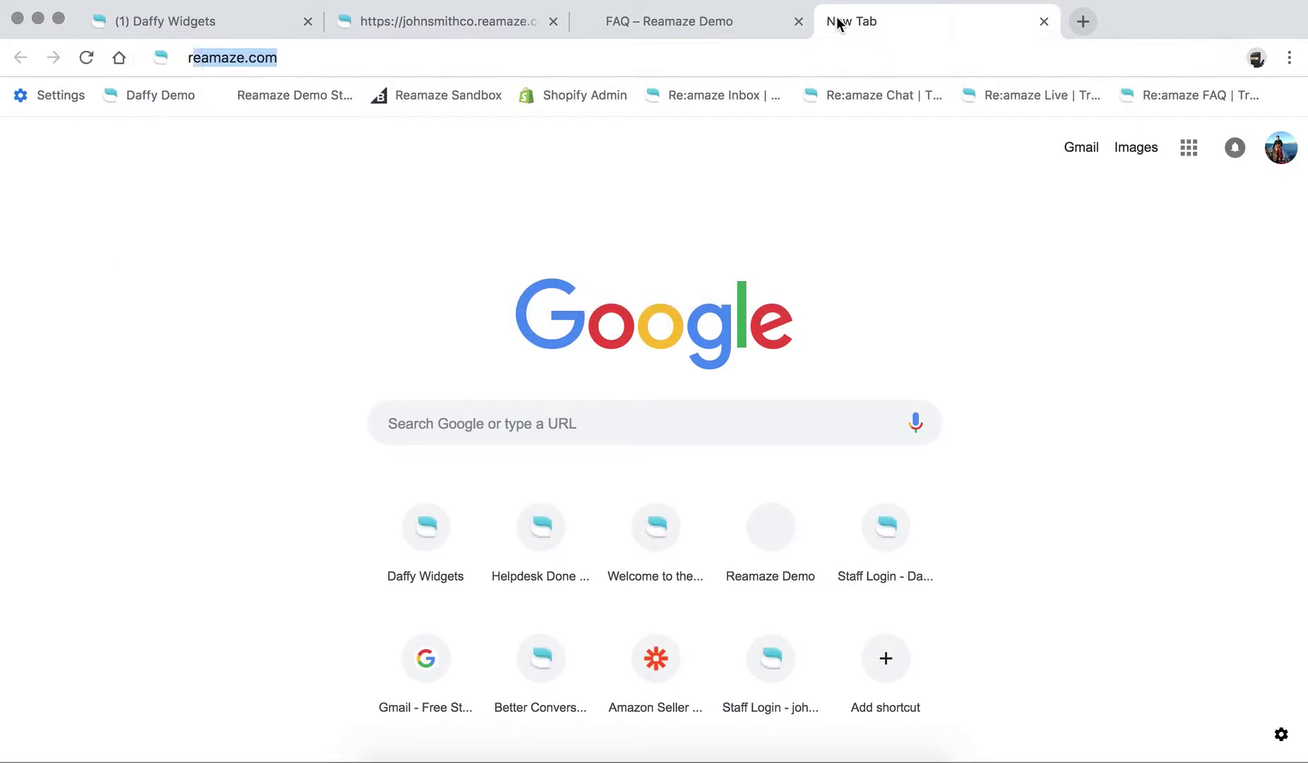
key(BackSpace)
key(BackSpace)
text(m)
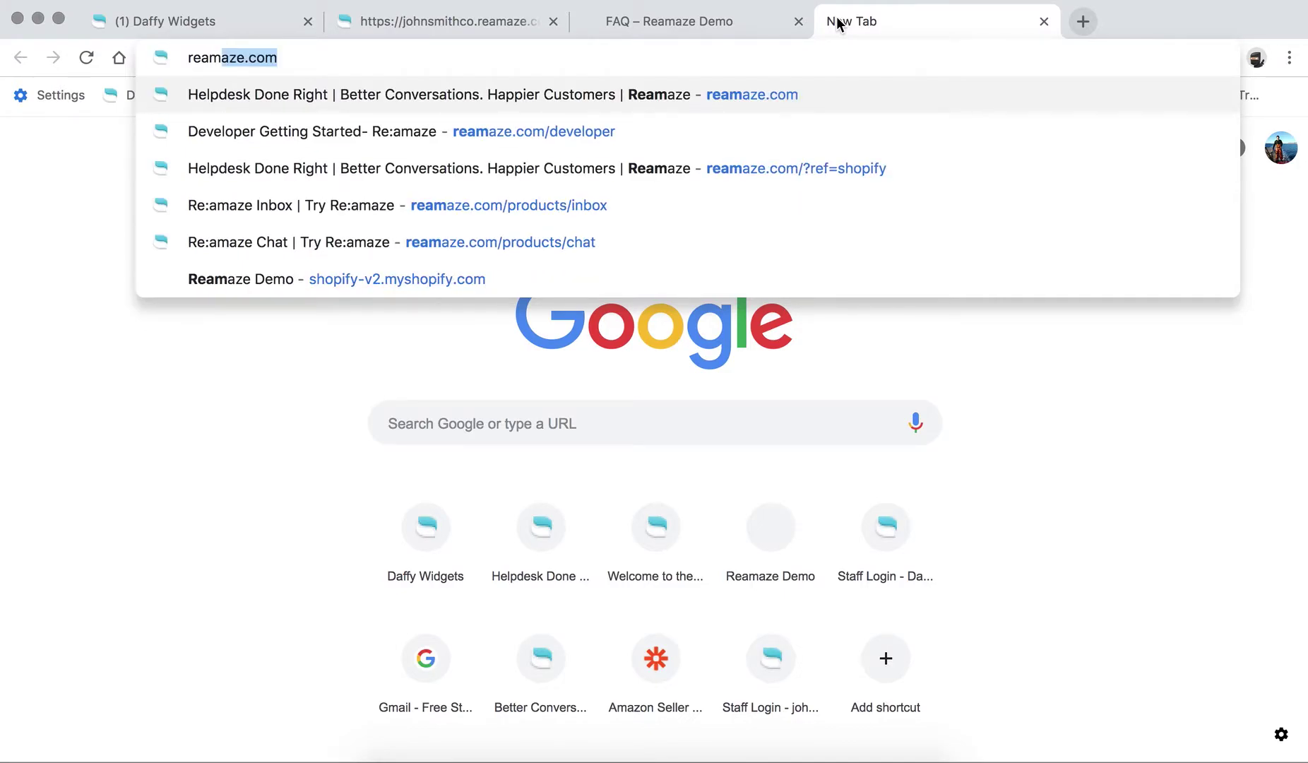
key(Return)
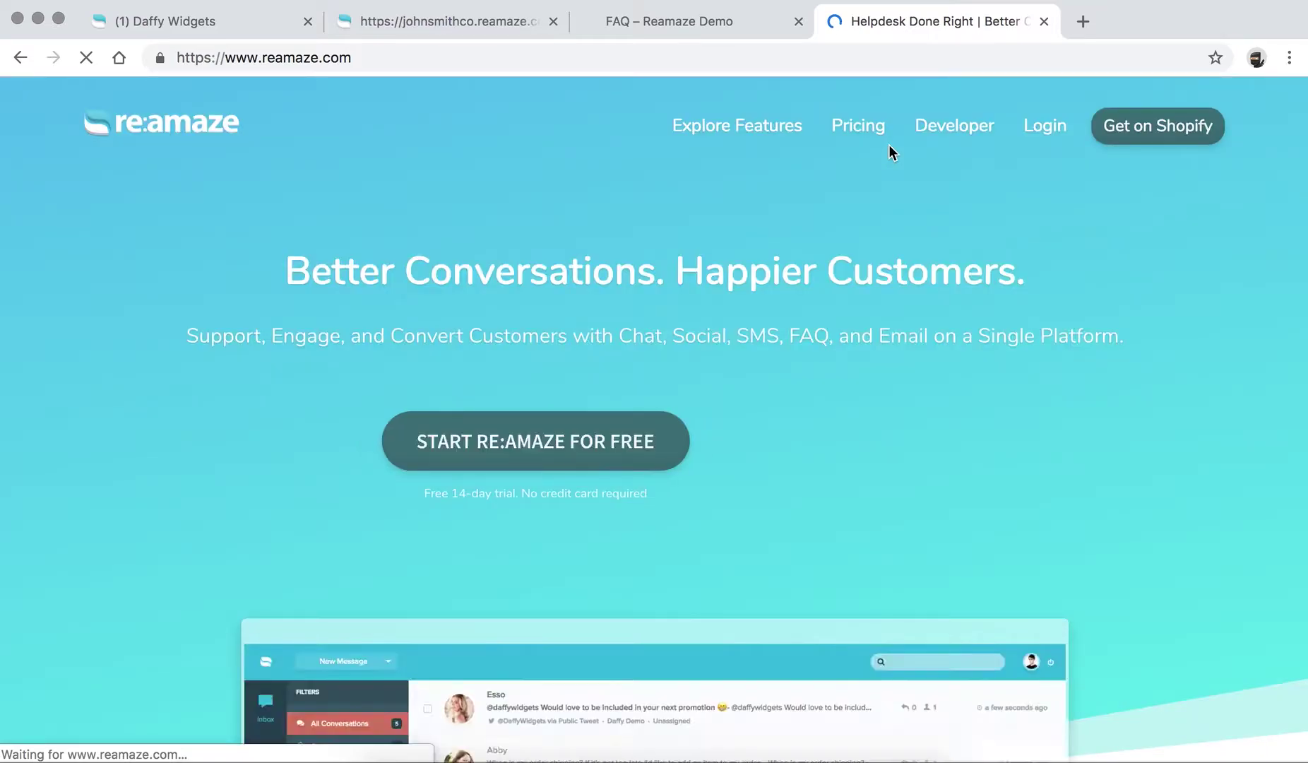
Step: Open the Installation page of the Re:amaze developer documentation and examine the Base Installation and Brand Identification scripts
click(934, 135)
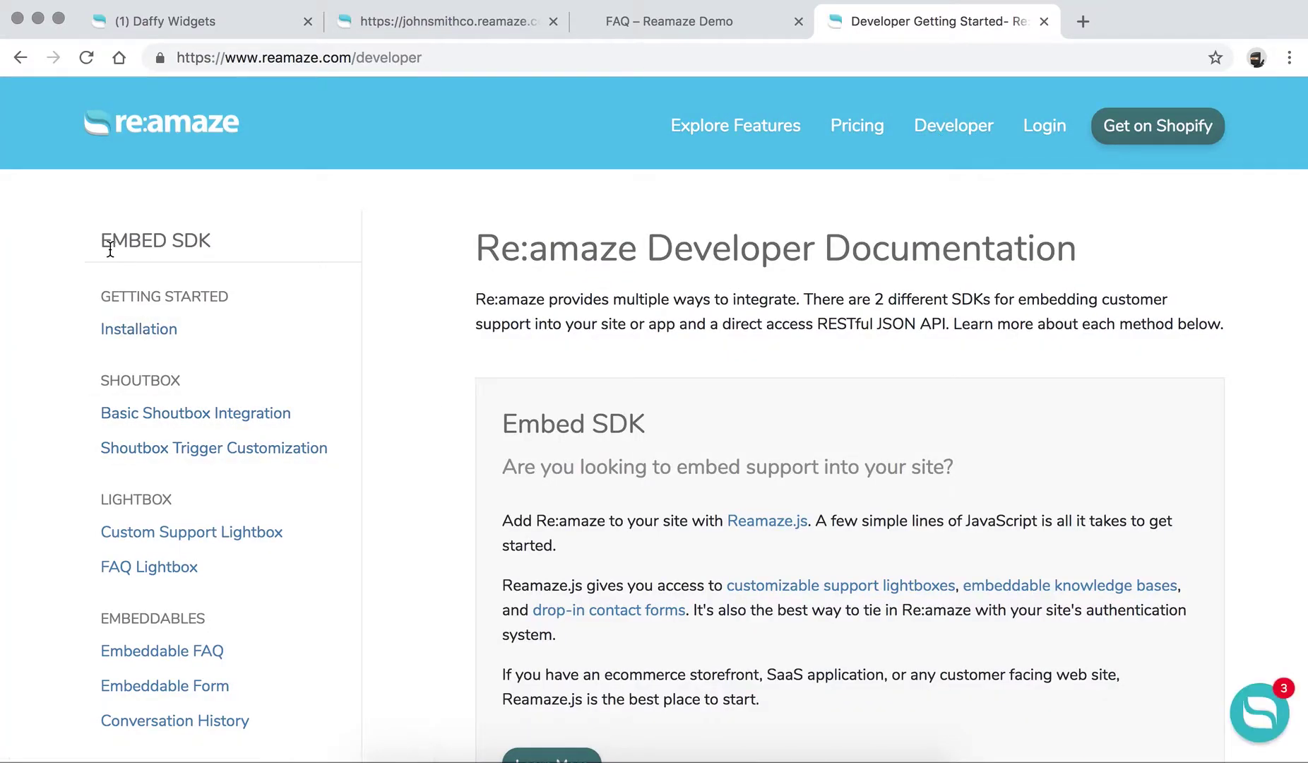
click(128, 338)
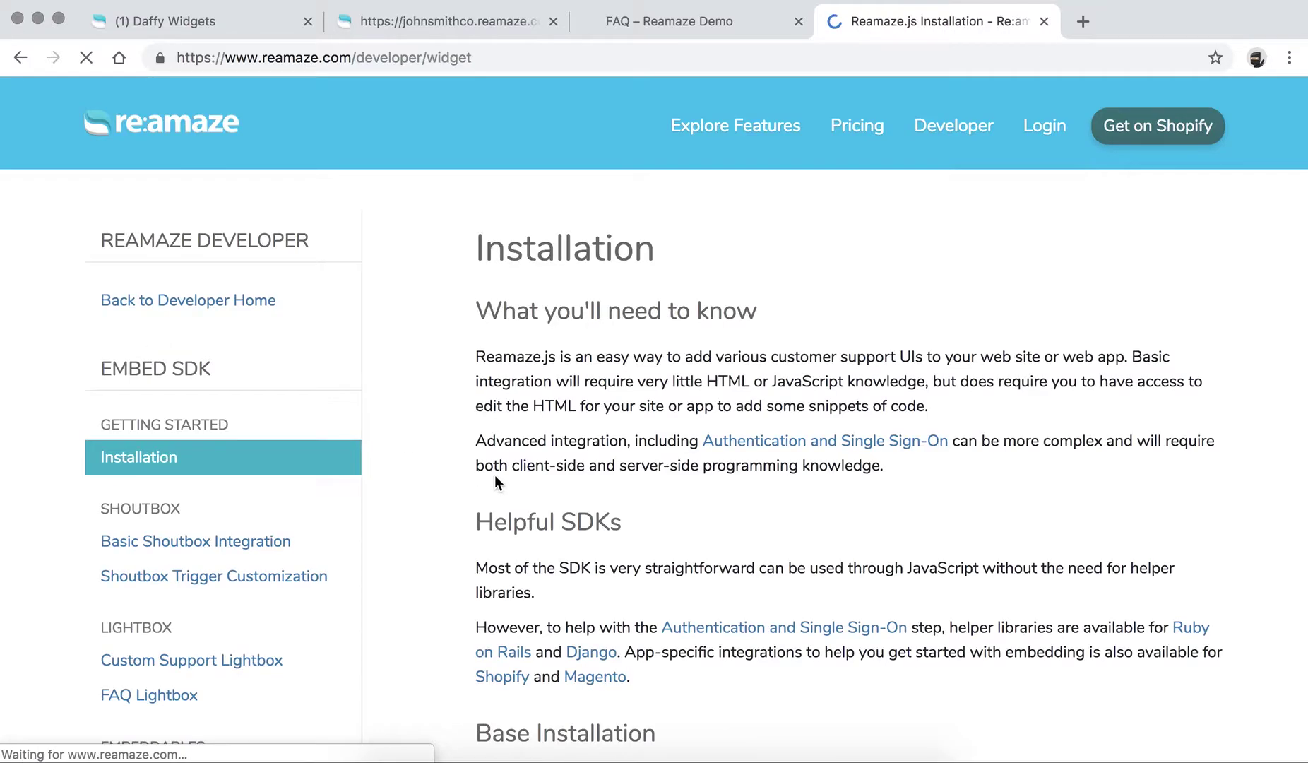
scroll(495, 474, down, 6)
drag(487, 391, 1244, 376)
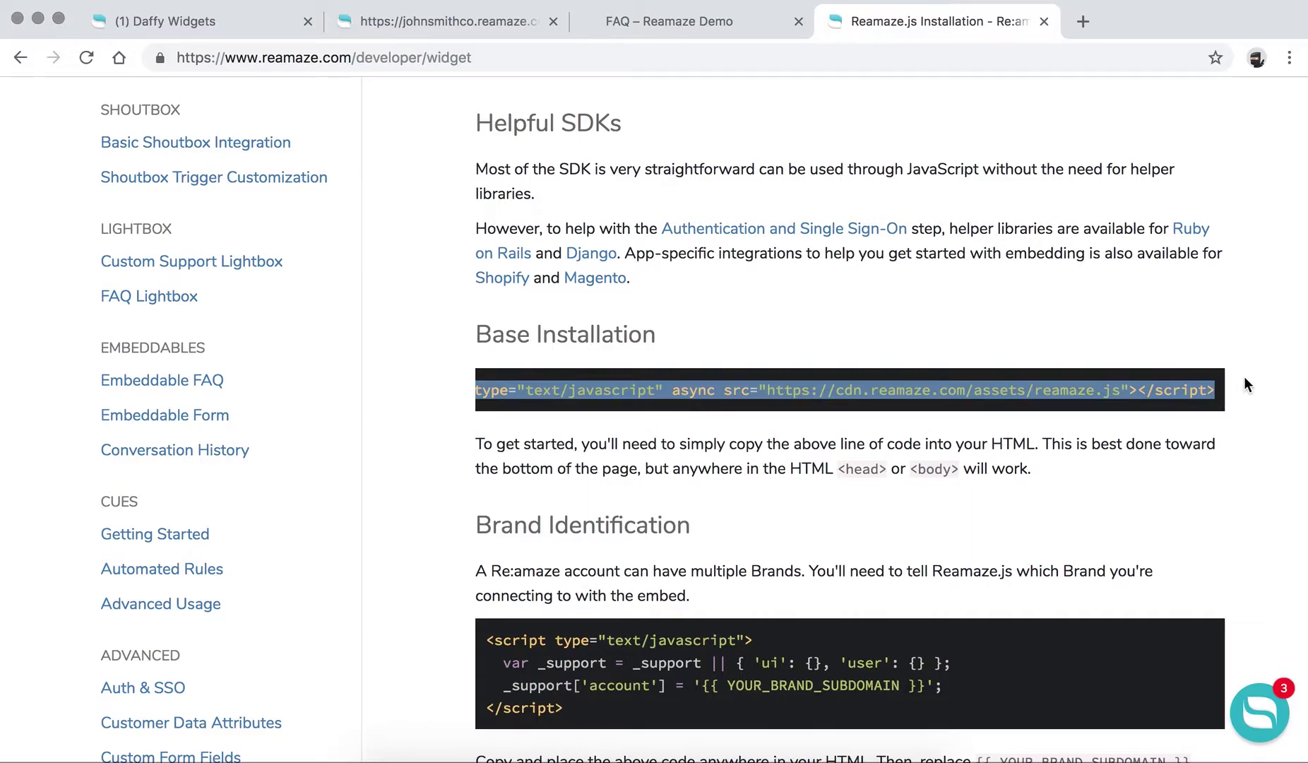
click(657, 402)
scroll(649, 428, down, 3)
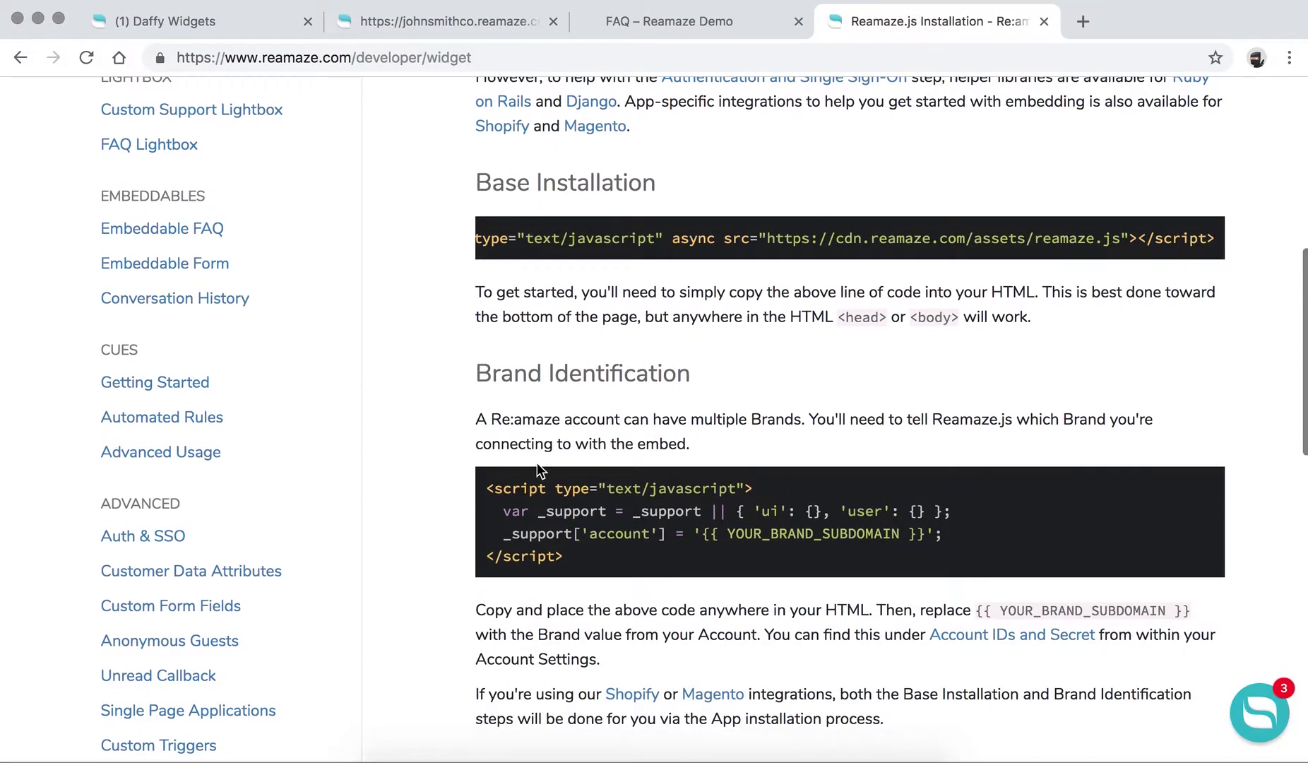
drag(486, 488, 596, 558)
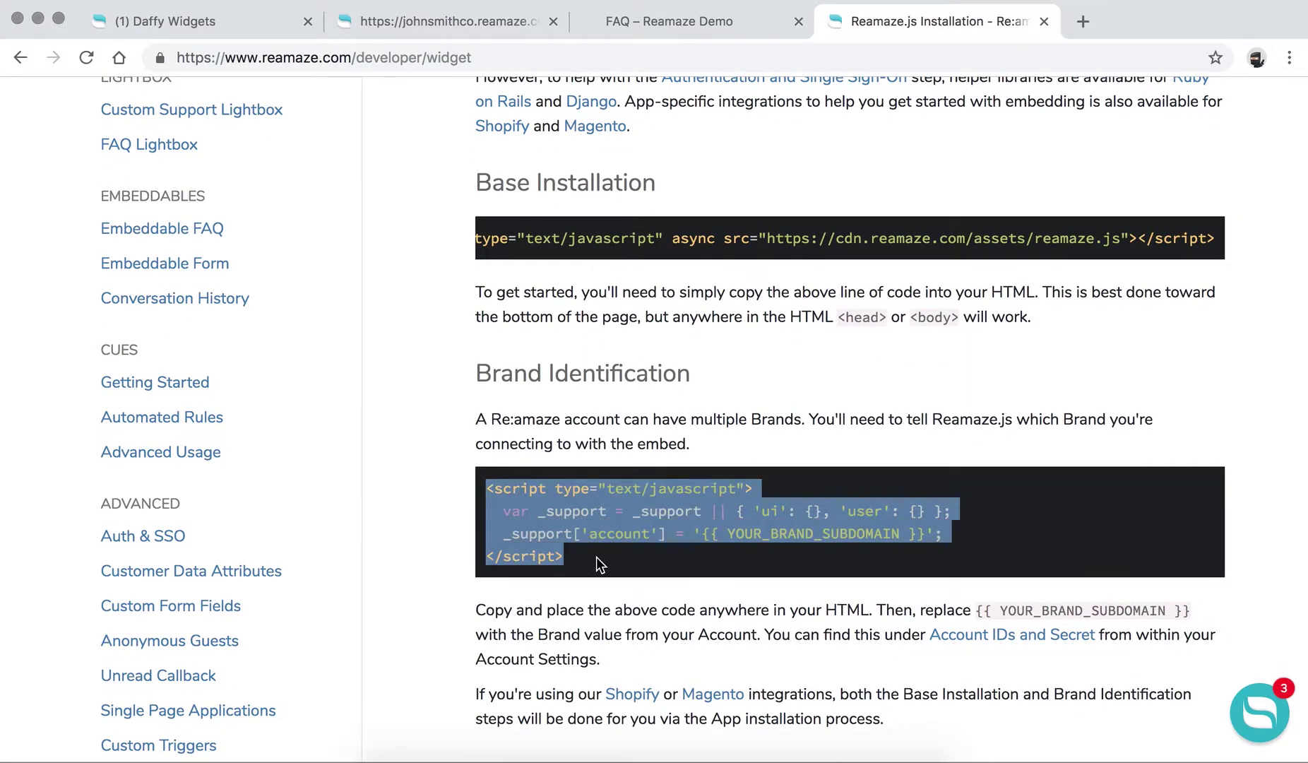
click(597, 557)
scroll(596, 557, up, 3)
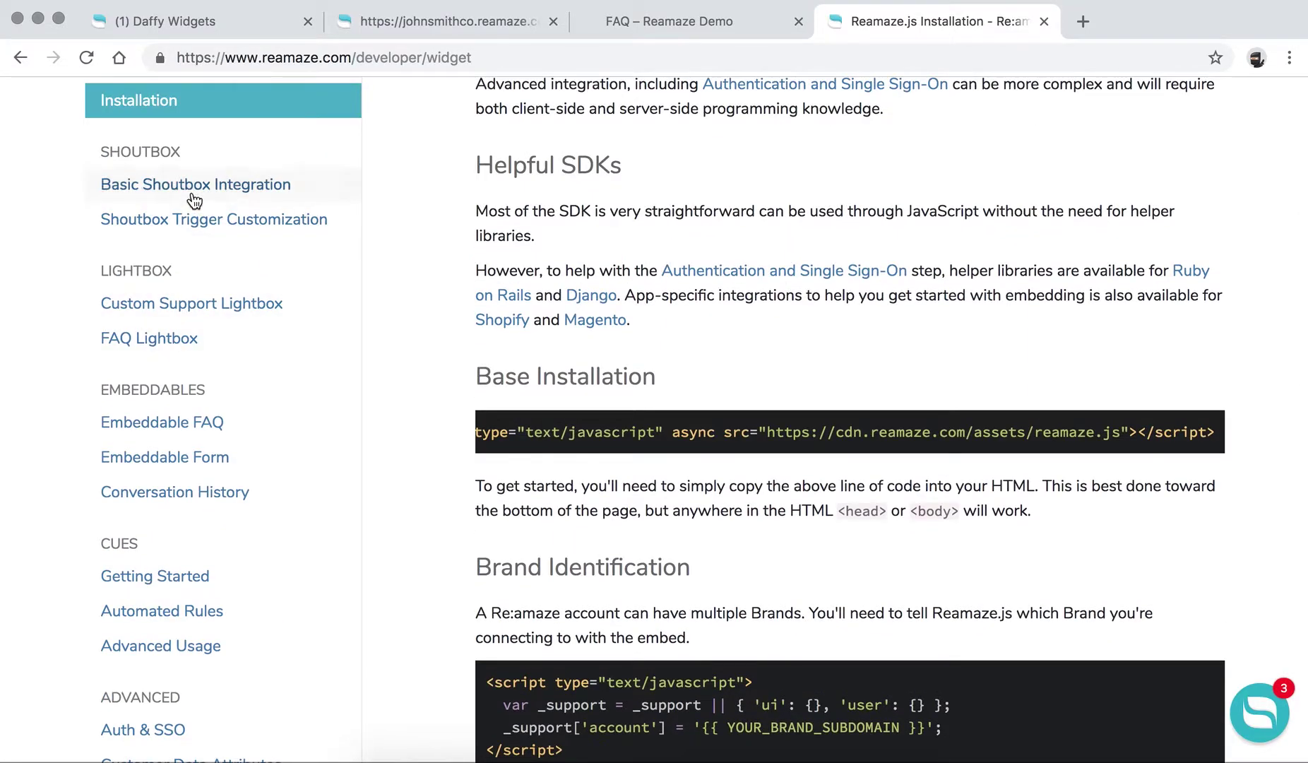
Step: Look through the Basic Shoutbox Integration documentation and compare it with the manual publishing script of the test embeddable
click(191, 185)
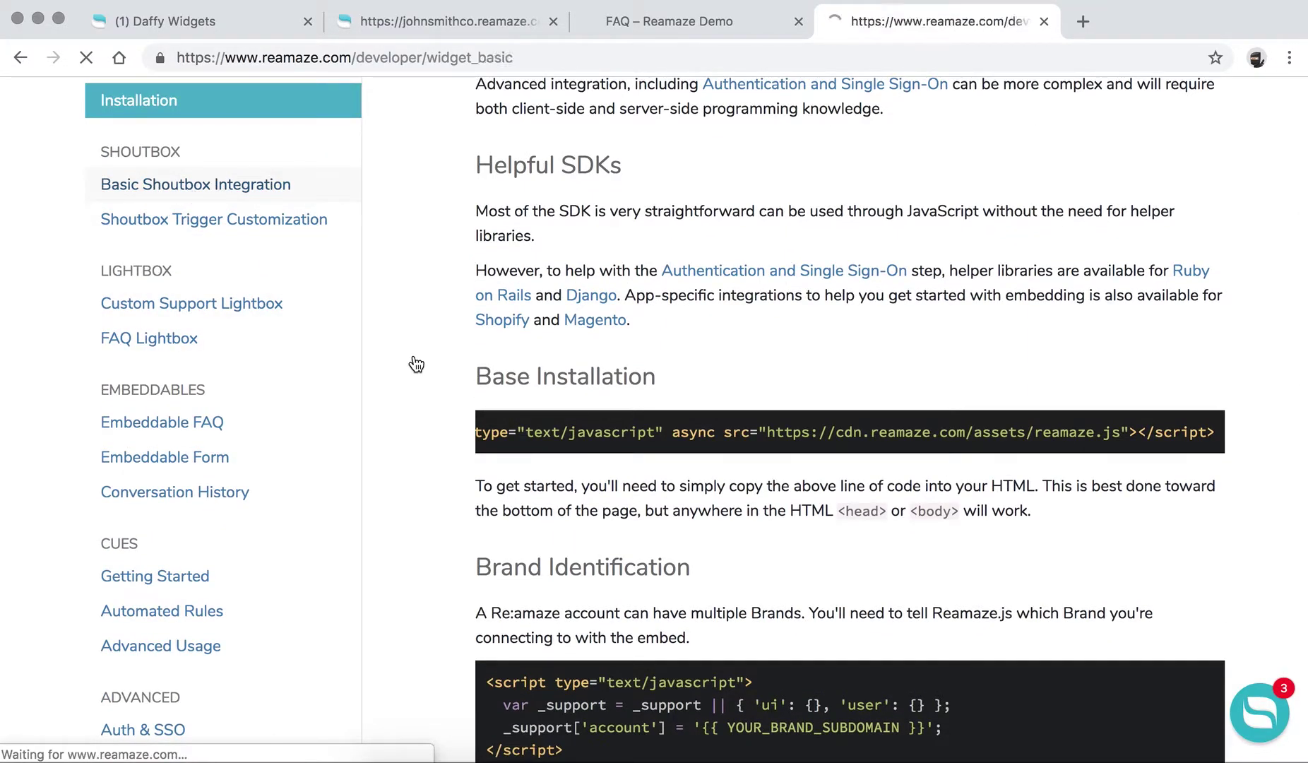
scroll(414, 356, down, 10)
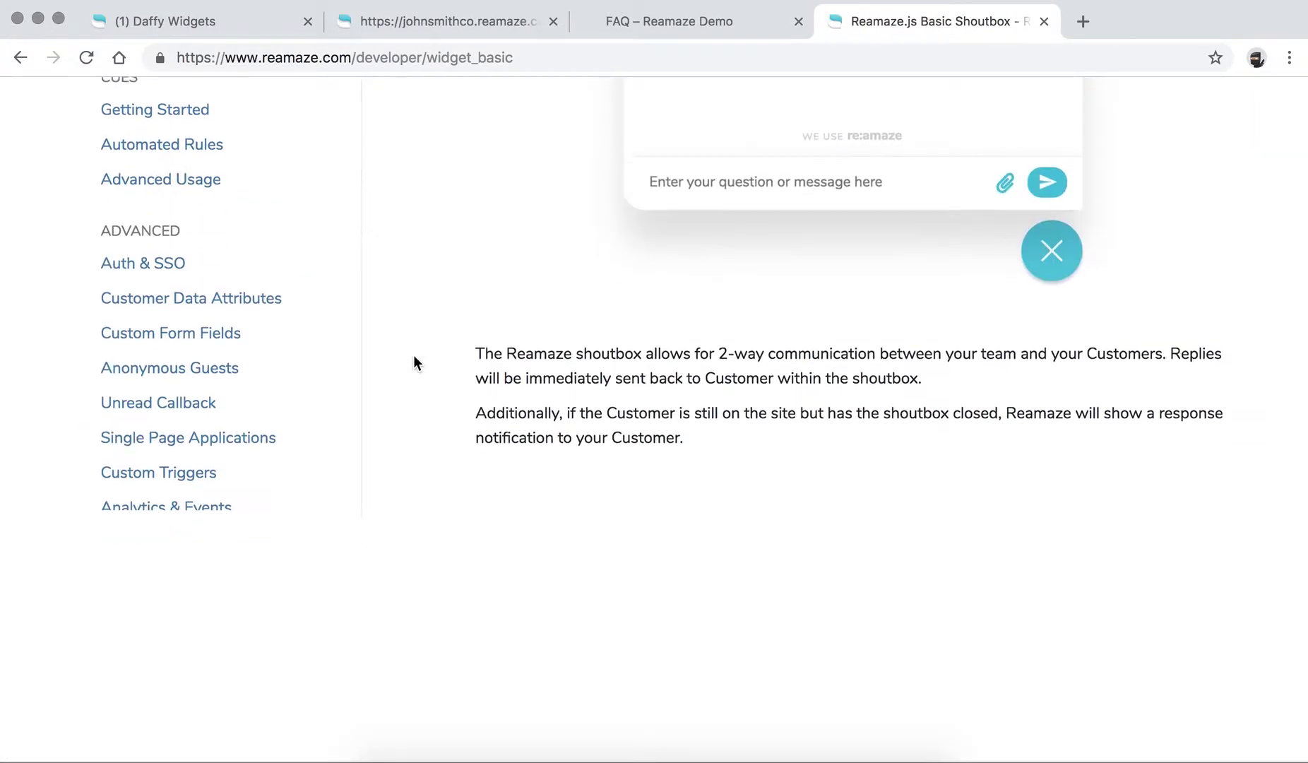
scroll(415, 358, down, 2)
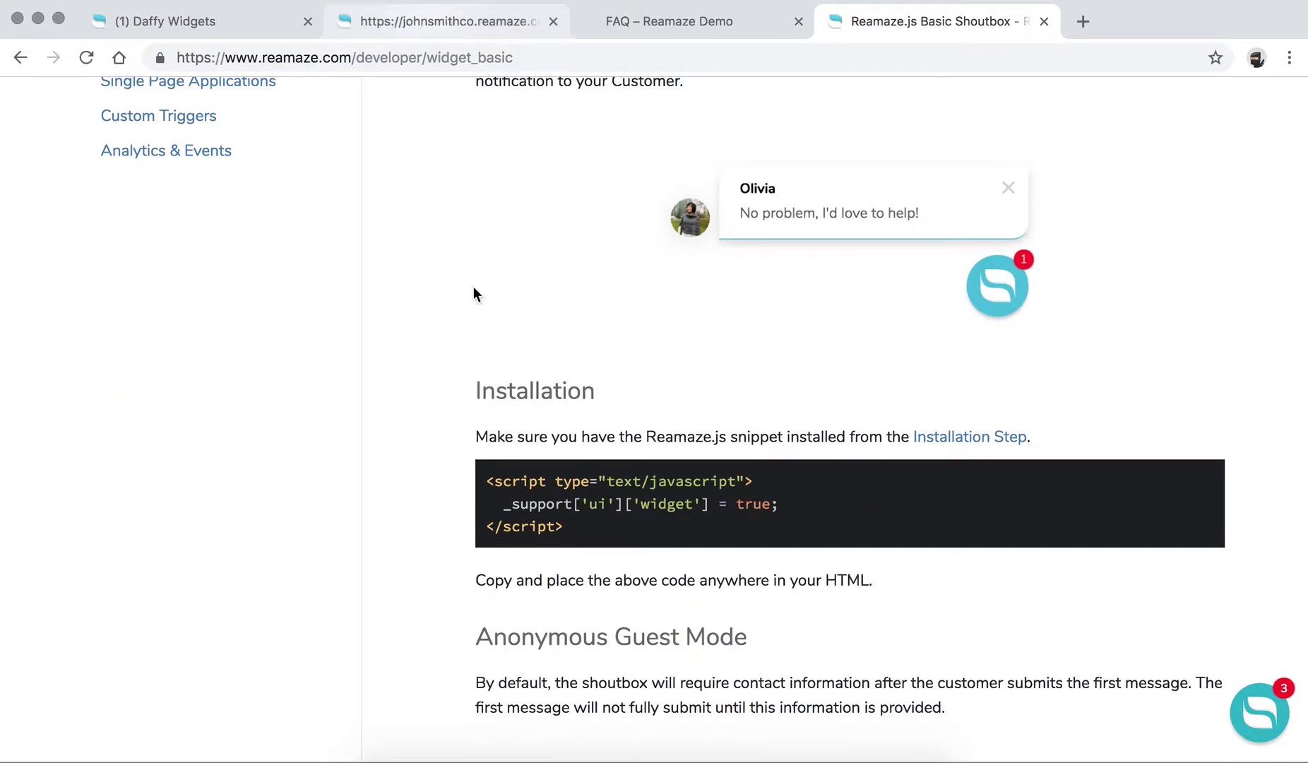
key(super+2)
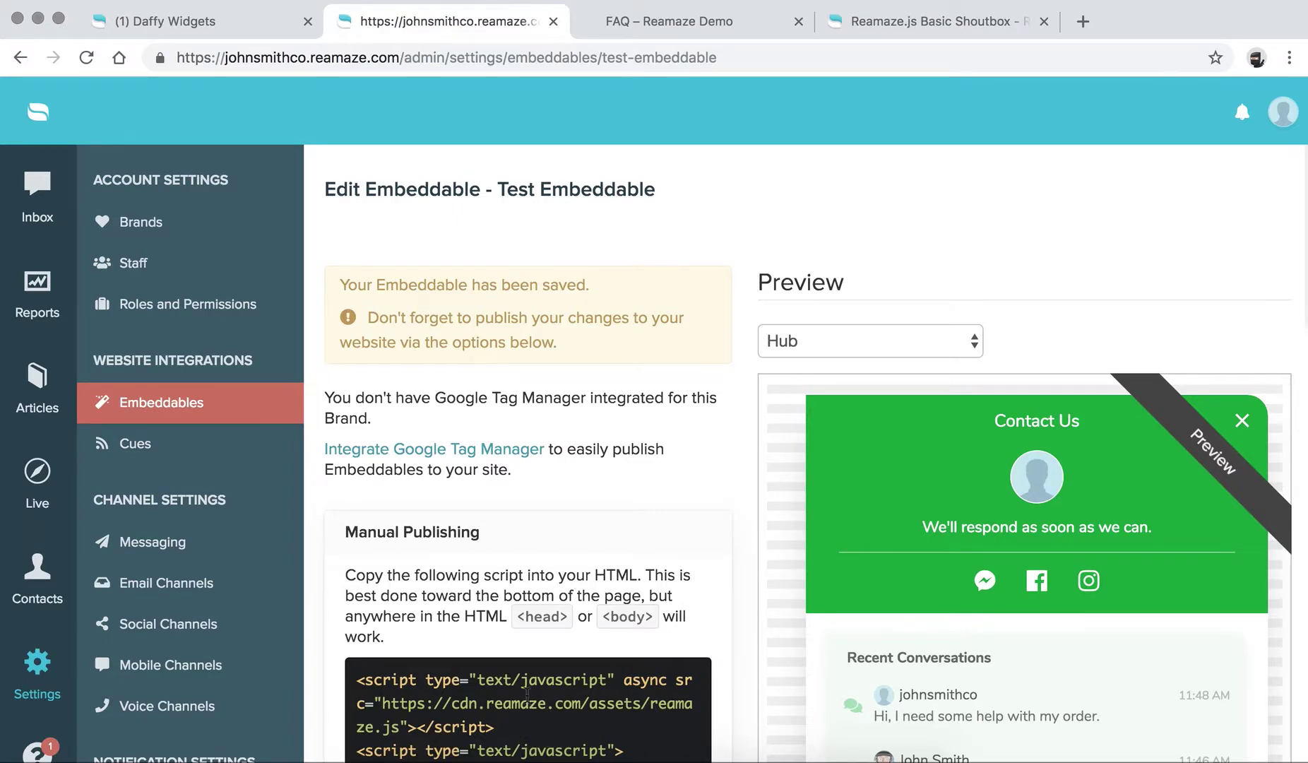
click(919, 15)
scroll(618, 223, up, 15)
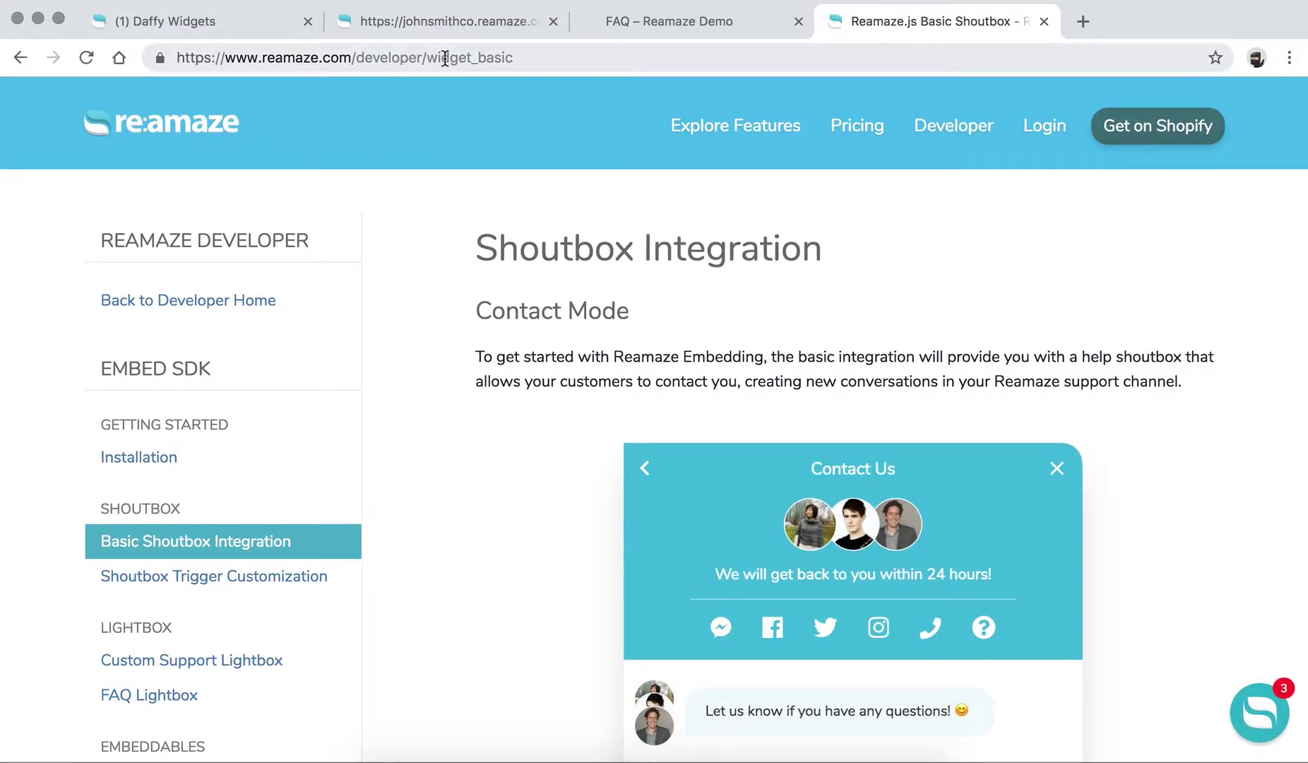
click(452, 27)
scroll(479, 424, down, 2)
scroll(480, 424, up, 2)
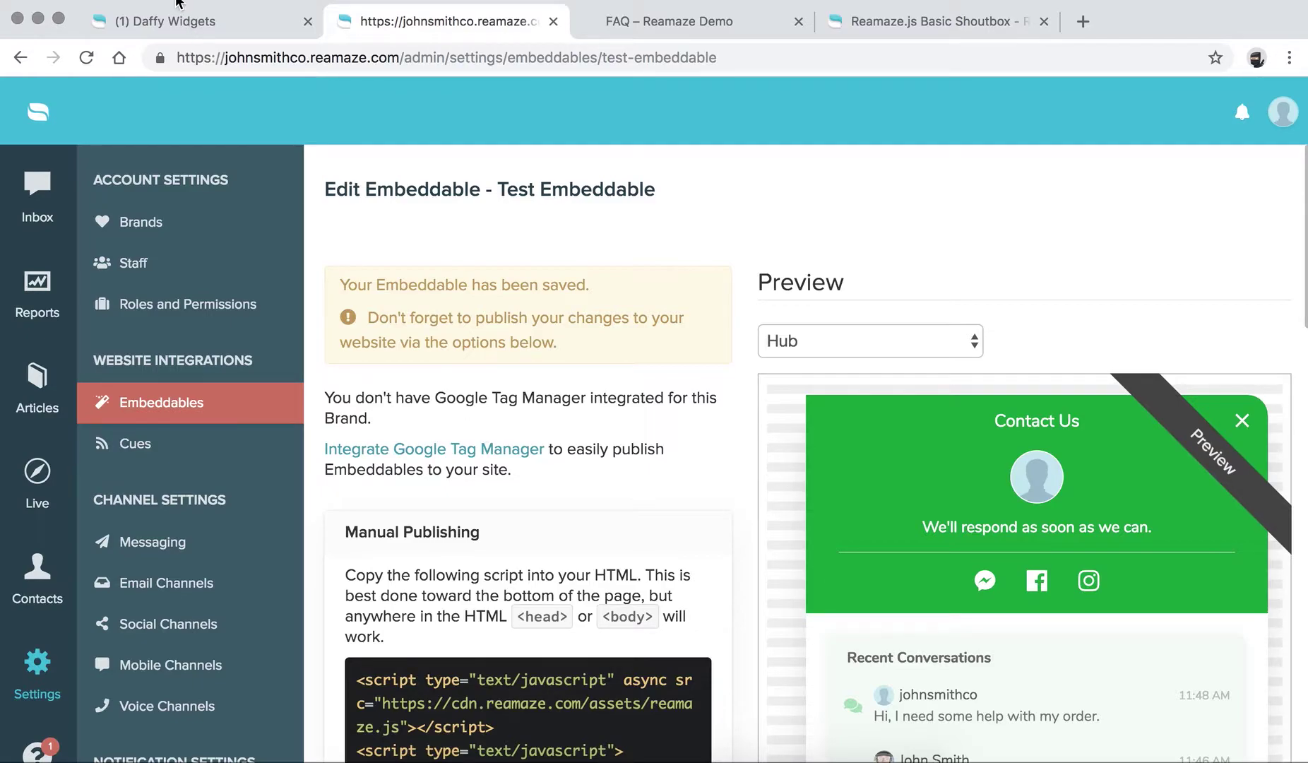
Step: Switch to the Daffy Widgets account and open its Embeddables settings
click(182, 25)
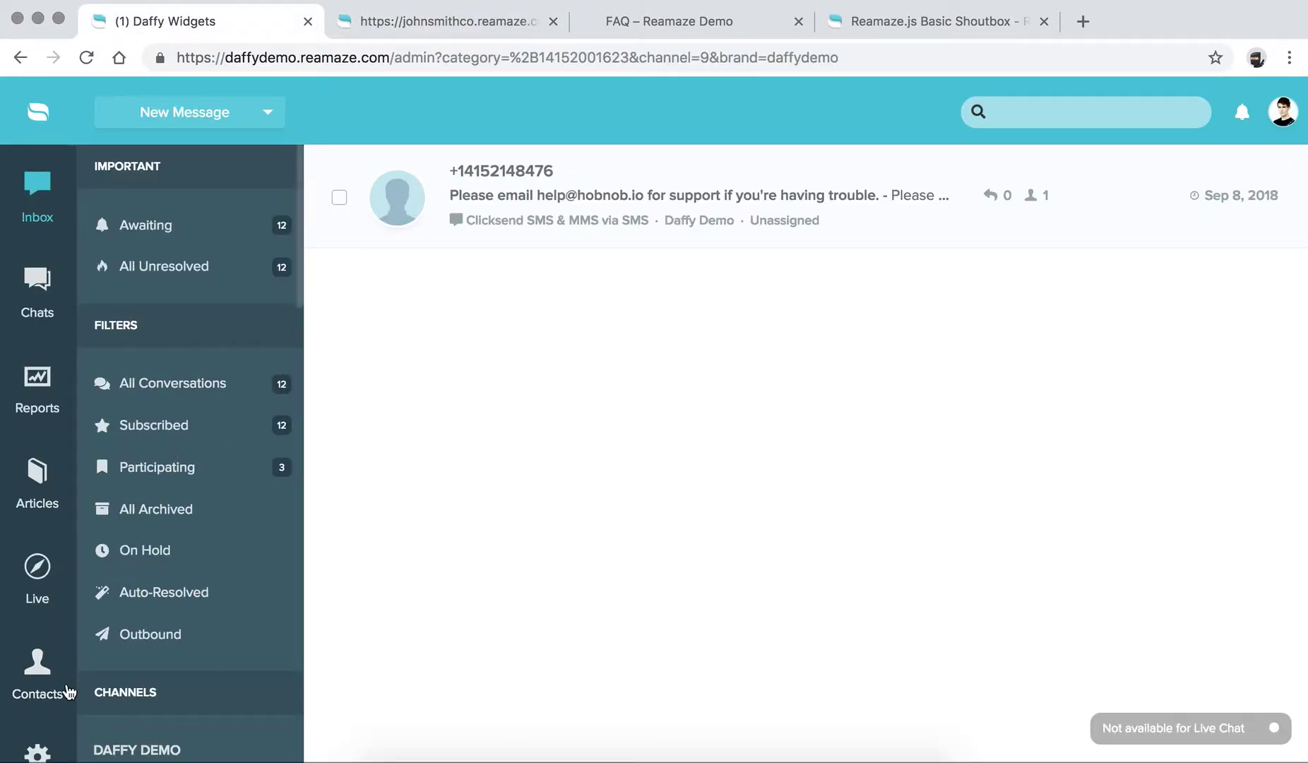
click(31, 756)
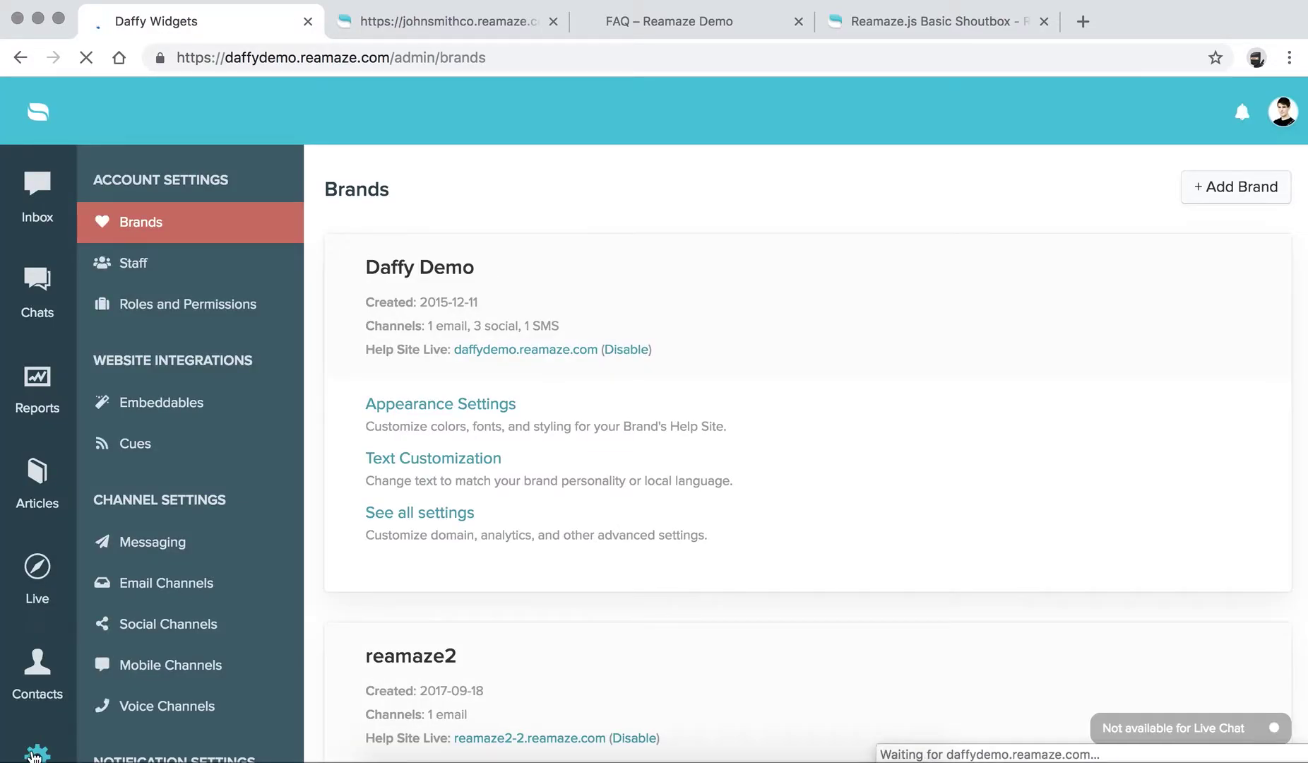
click(147, 413)
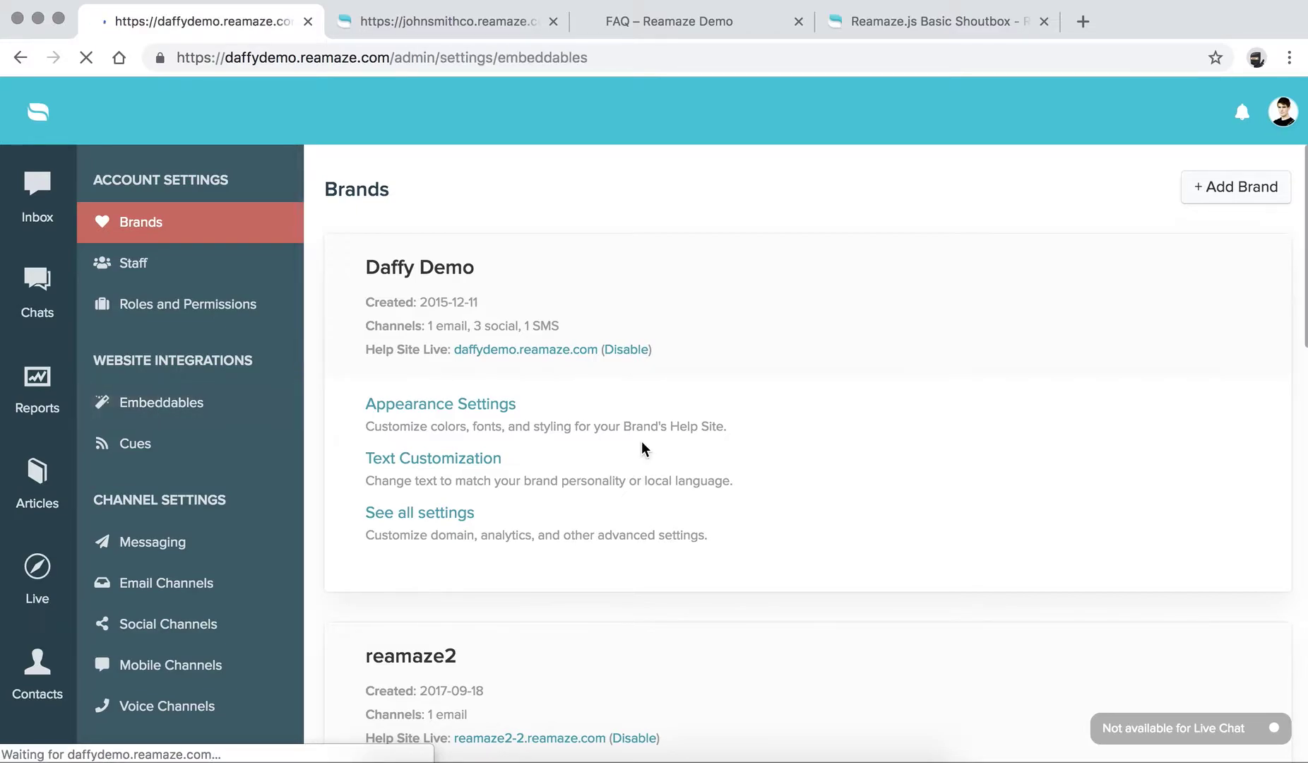
Step: Delete the Daffy Demo Contact Form Embed embeddable
scroll(642, 441, down, 5)
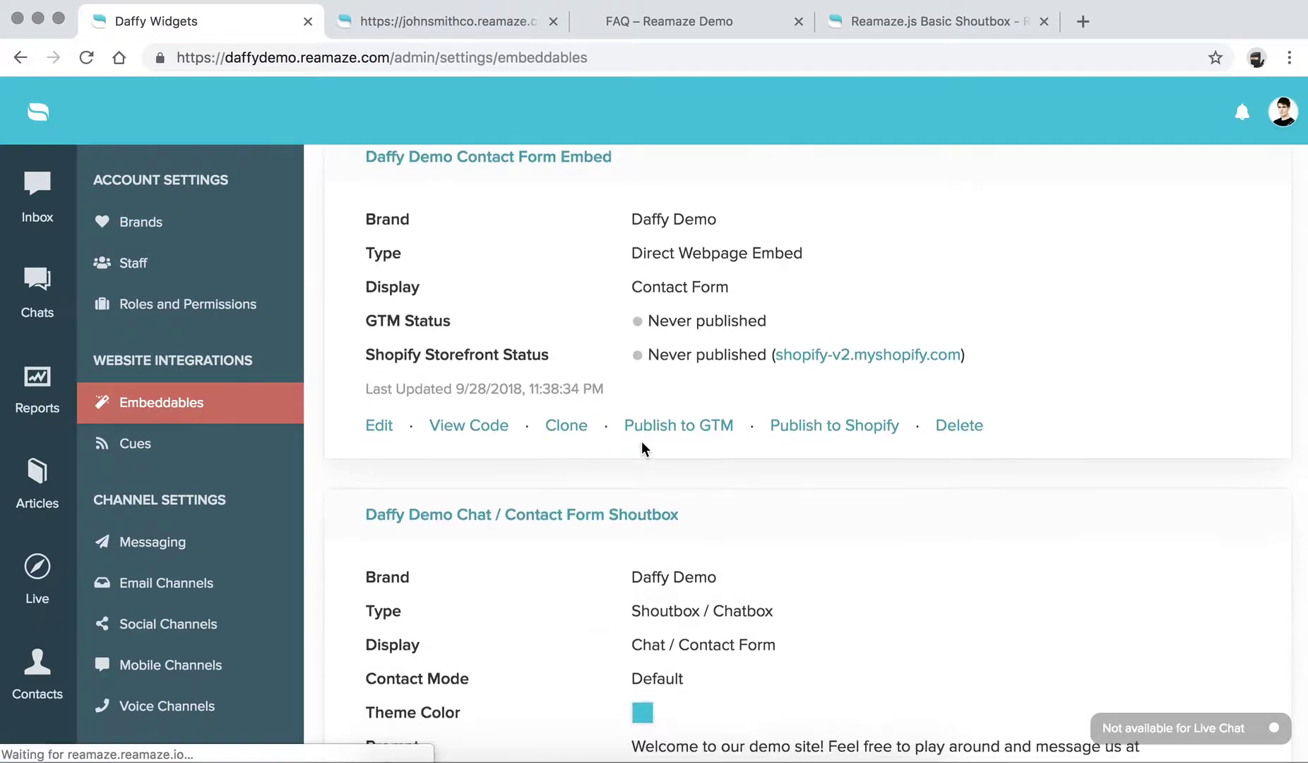
click(963, 374)
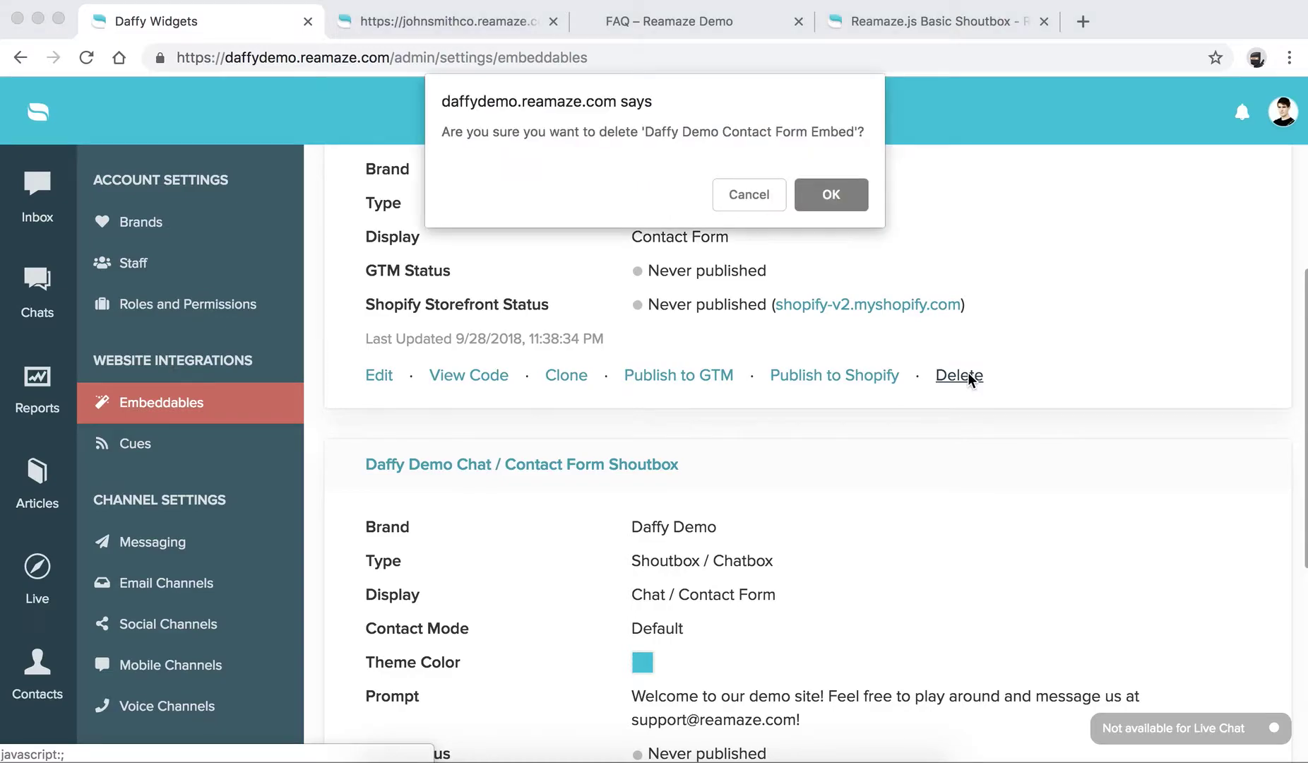
click(830, 192)
Step: Review the details of the Daffy Demo Chat / Contact Form Shoutbox and open the Reamaze Demo store's home page
scroll(729, 340, down, 5)
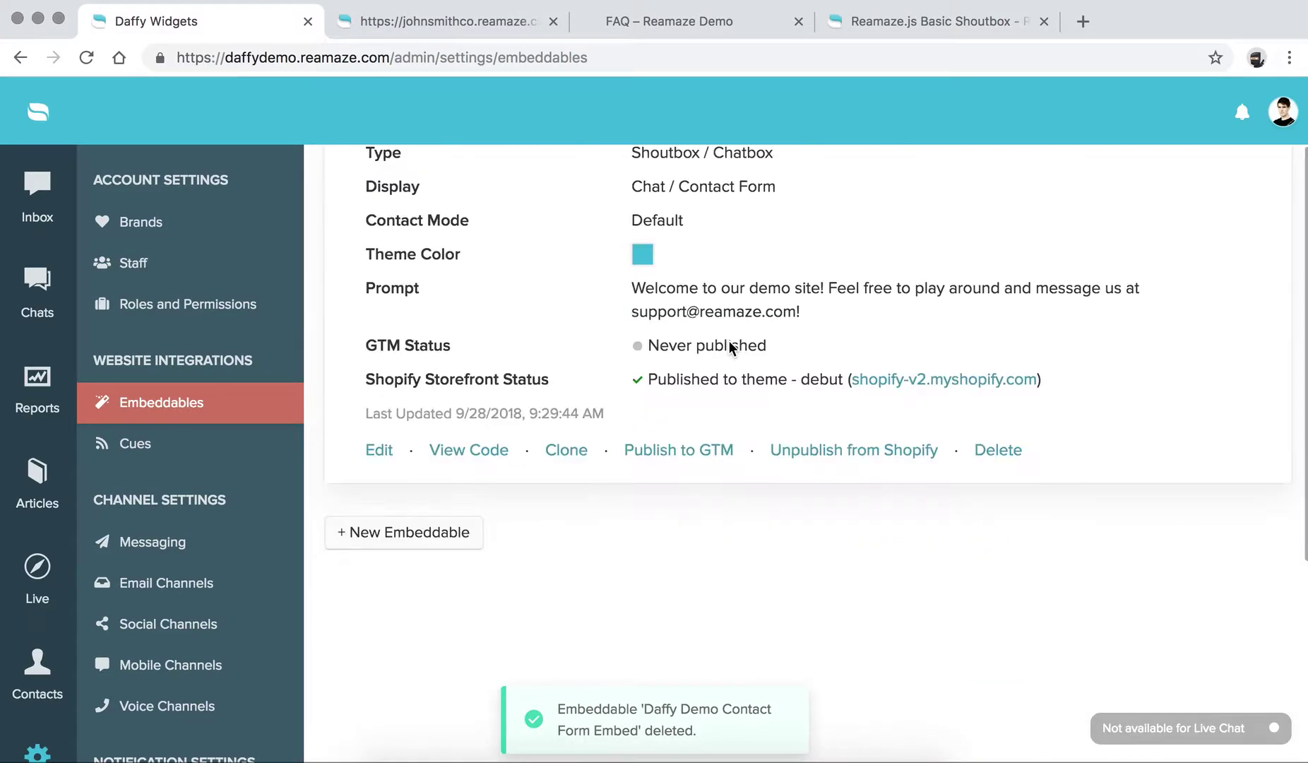
scroll(729, 341, up, 2)
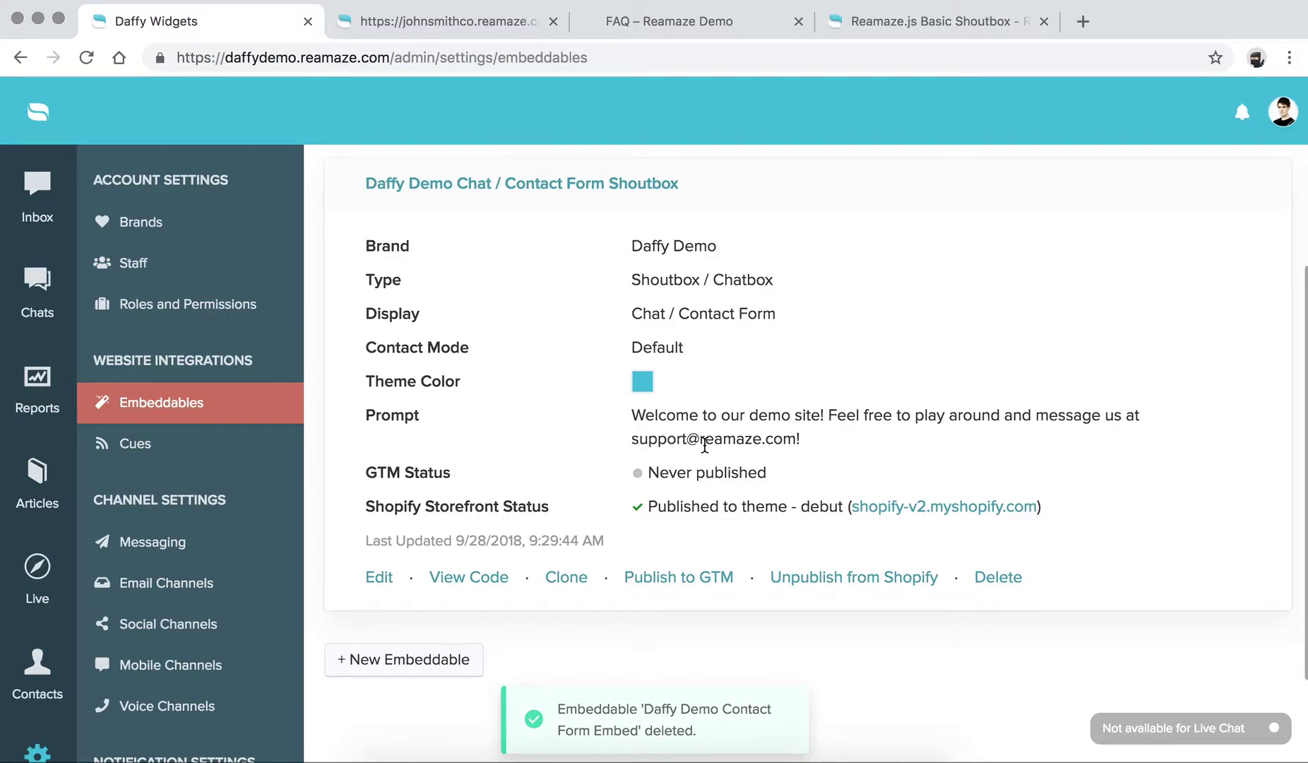
scroll(704, 445, up, 1)
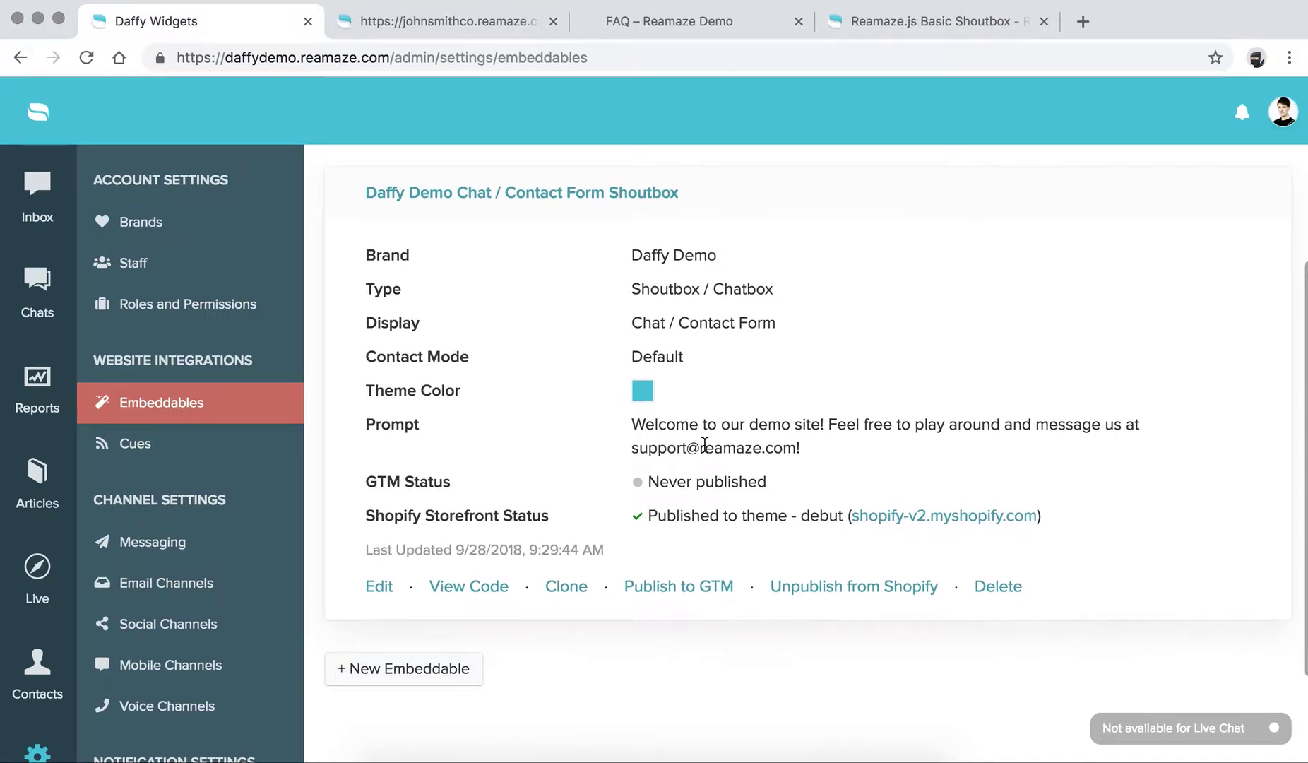
click(676, 37)
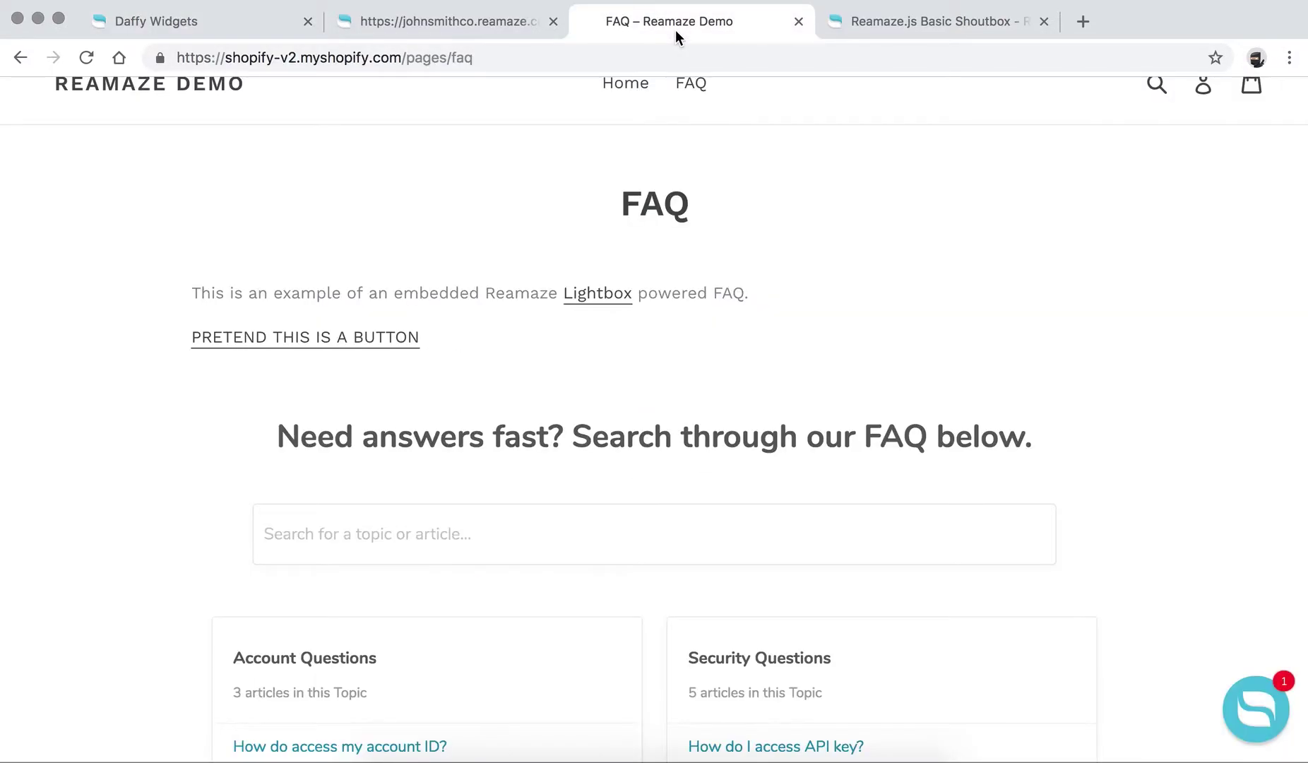
click(140, 85)
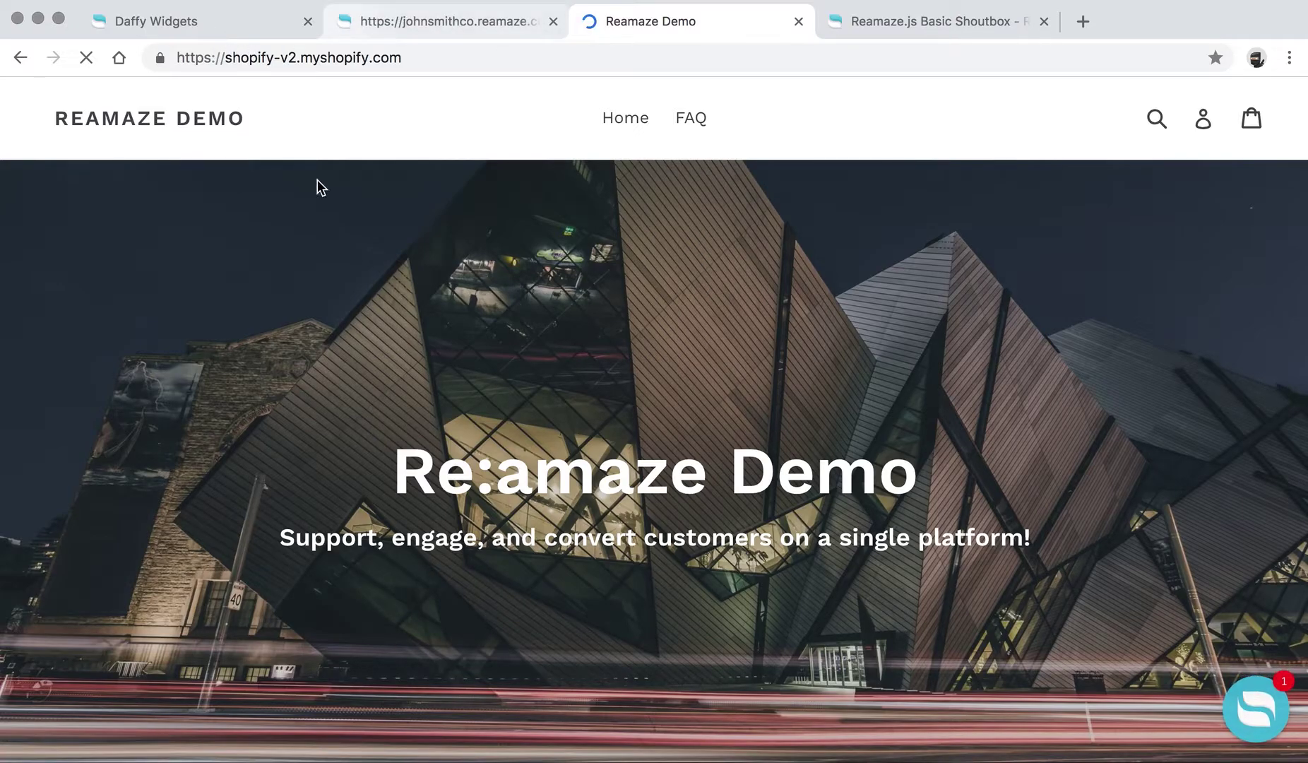
Step: Edit the Daffy Demo Chat / Contact Form Shoutbox in the Daffy Widgets account and proceed to its customization settings
key(super+1)
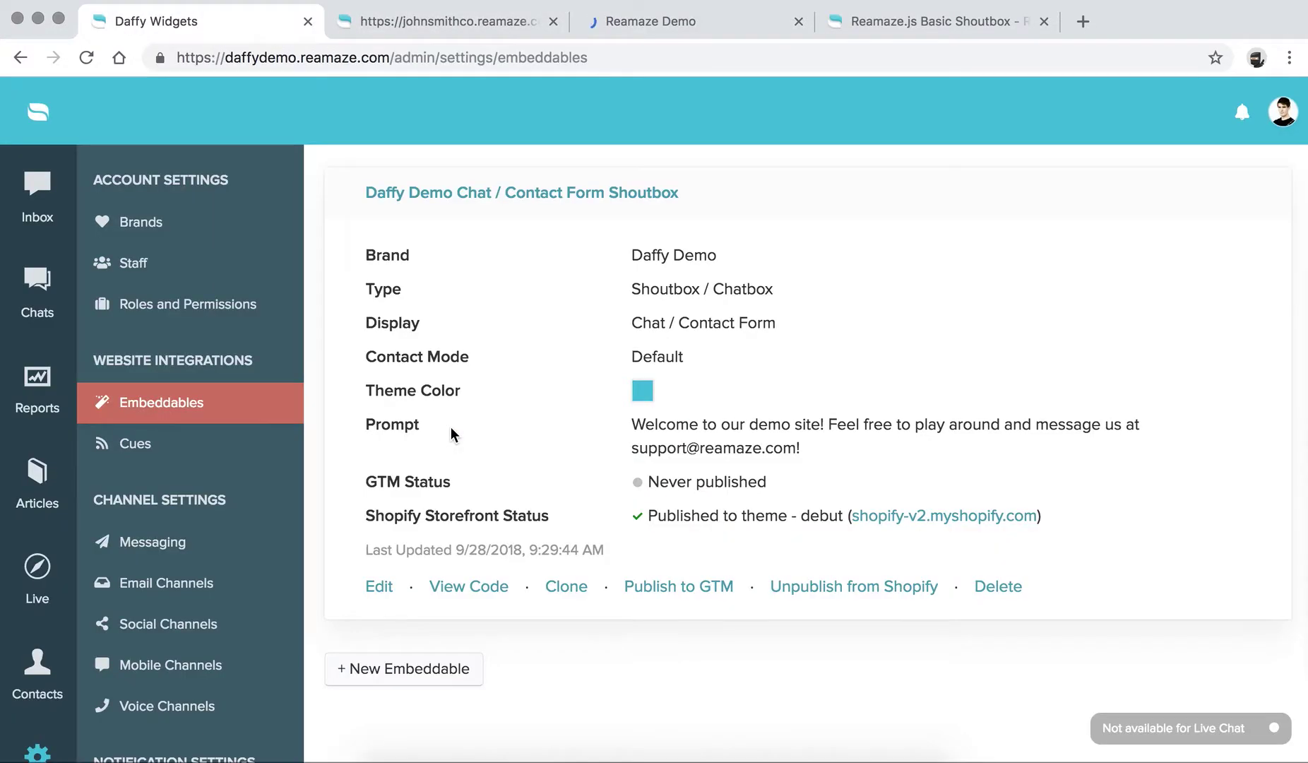
click(380, 590)
scroll(498, 468, down, 4)
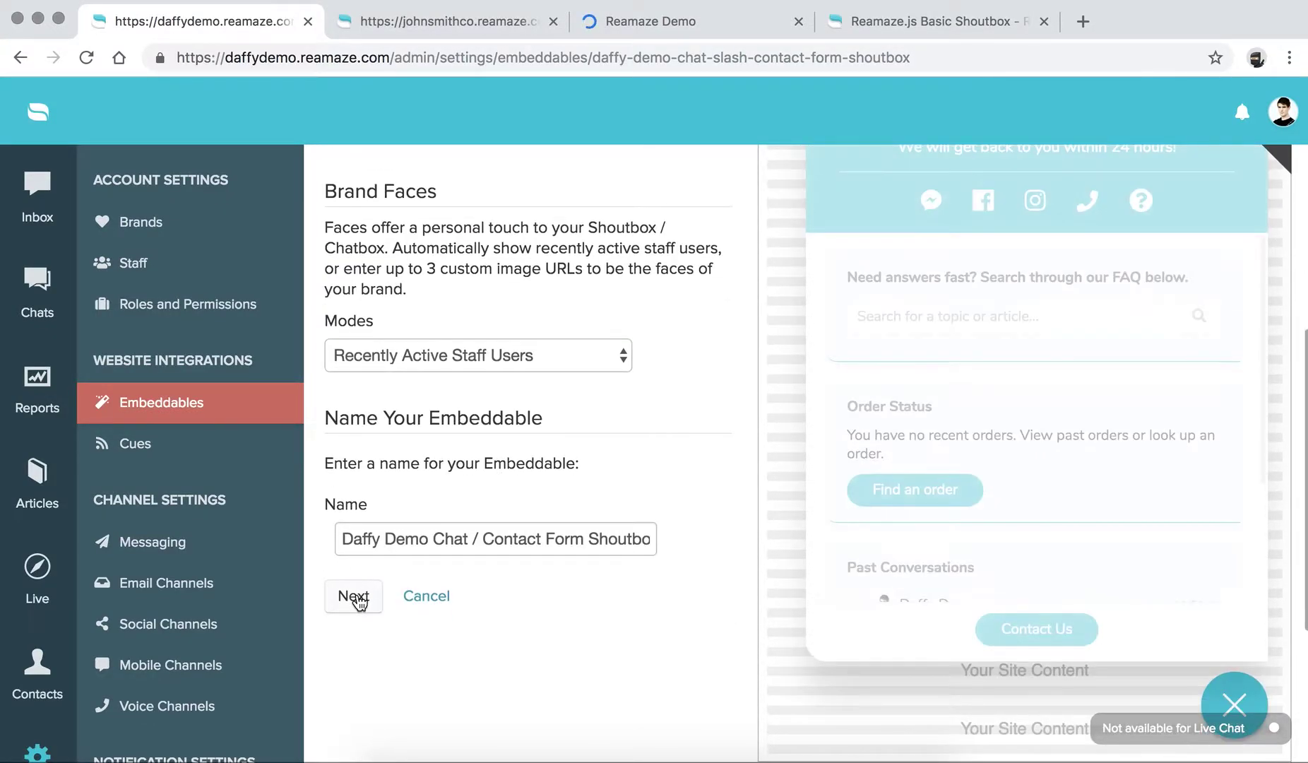
click(356, 597)
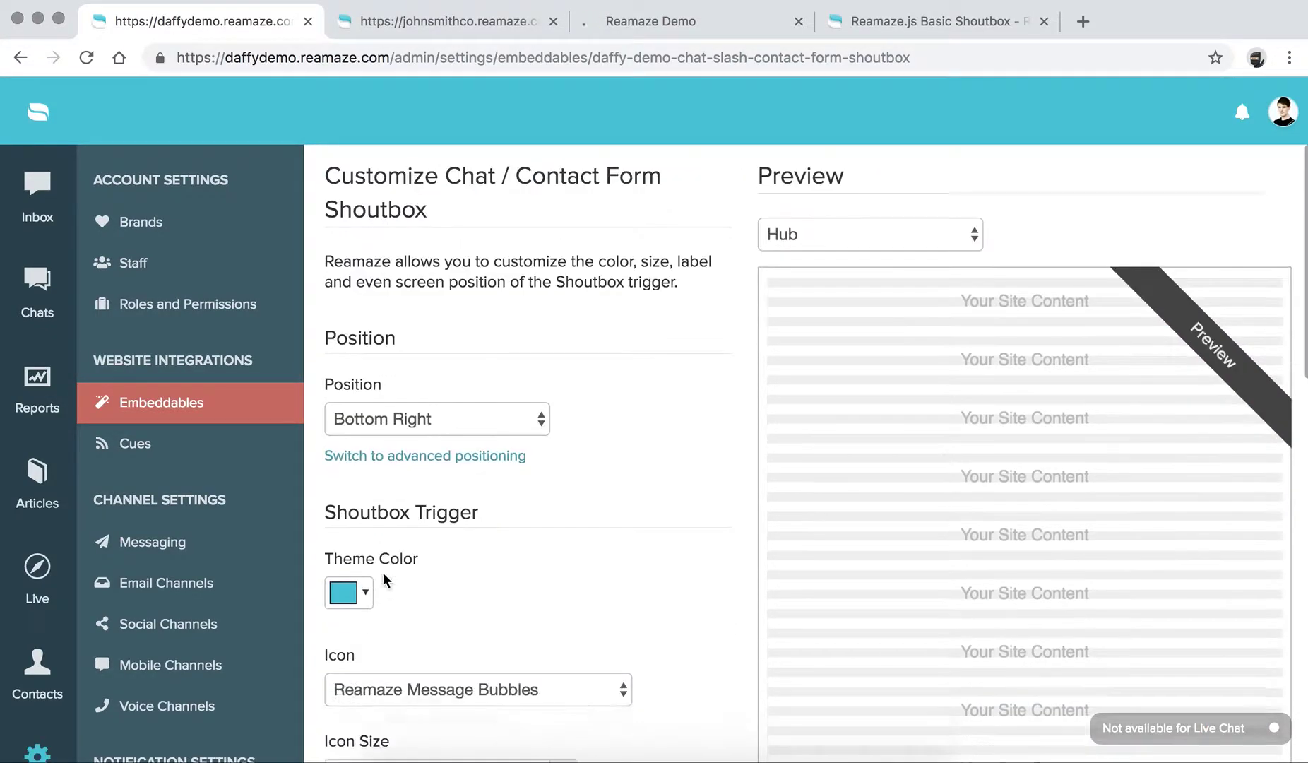
Step: Set the shoutbox trigger's theme color to orange-red, rgb(243, 76, 0)
scroll(385, 579, down, 1)
click(359, 526)
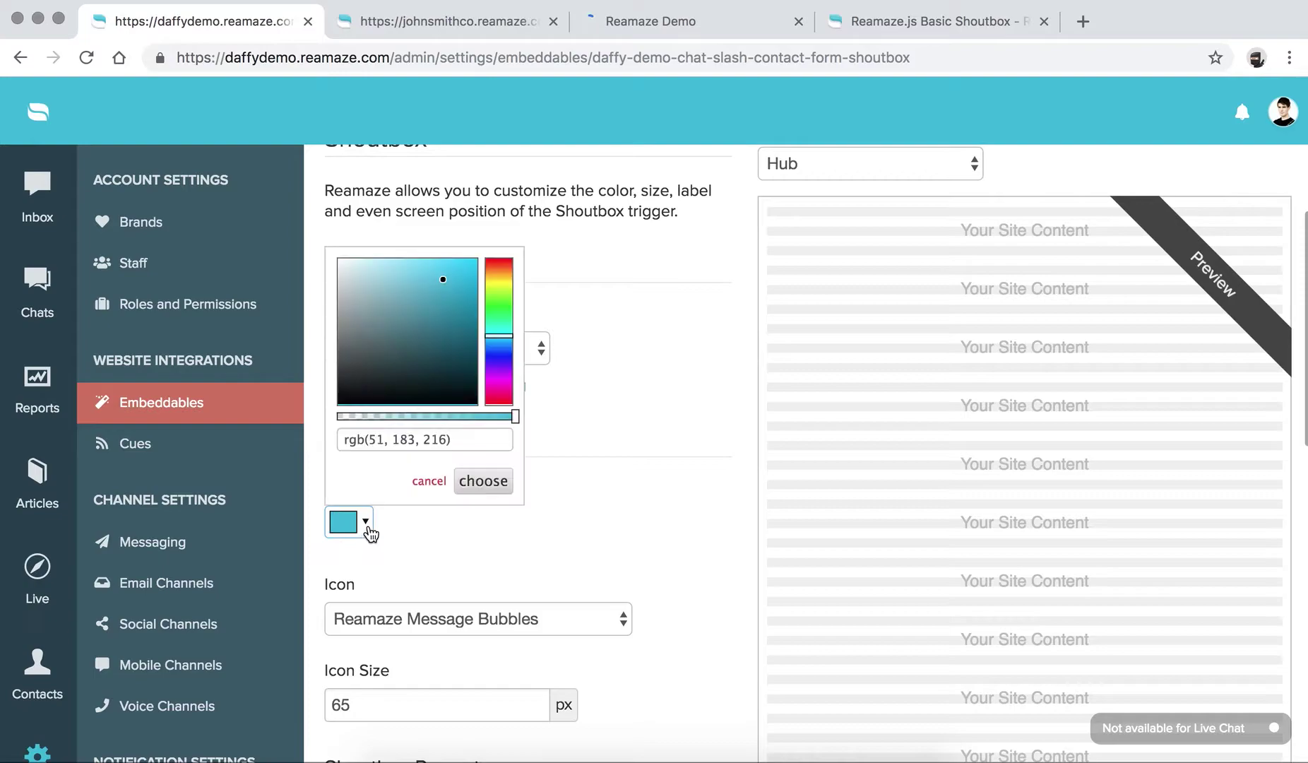
click(498, 258)
mouse_move(459, 281)
mouse_down()
mouse_move(490, 294)
mouse_move(496, 279)
mouse_up()
click(494, 478)
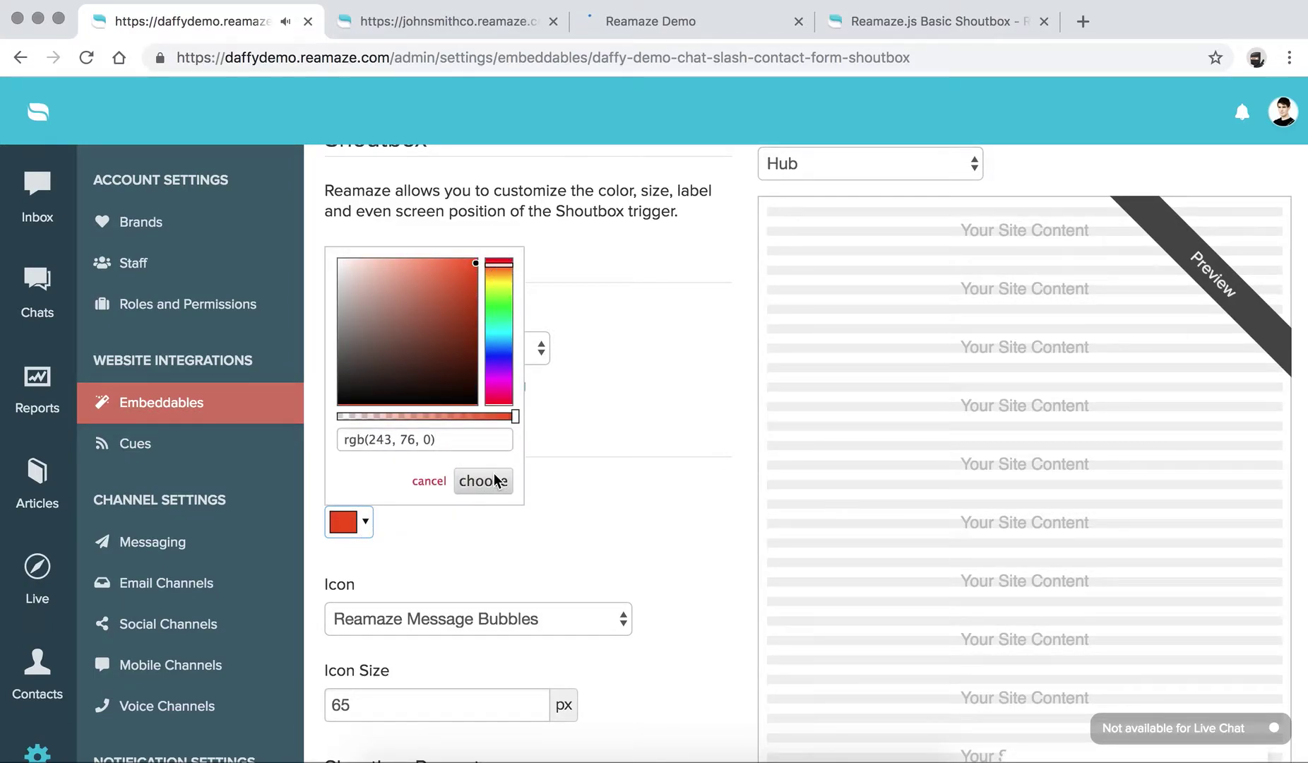
Step: Change the shoutbox trigger icon to Plain Chat Bubbles
scroll(574, 459, down, 3)
click(497, 429)
click(446, 463)
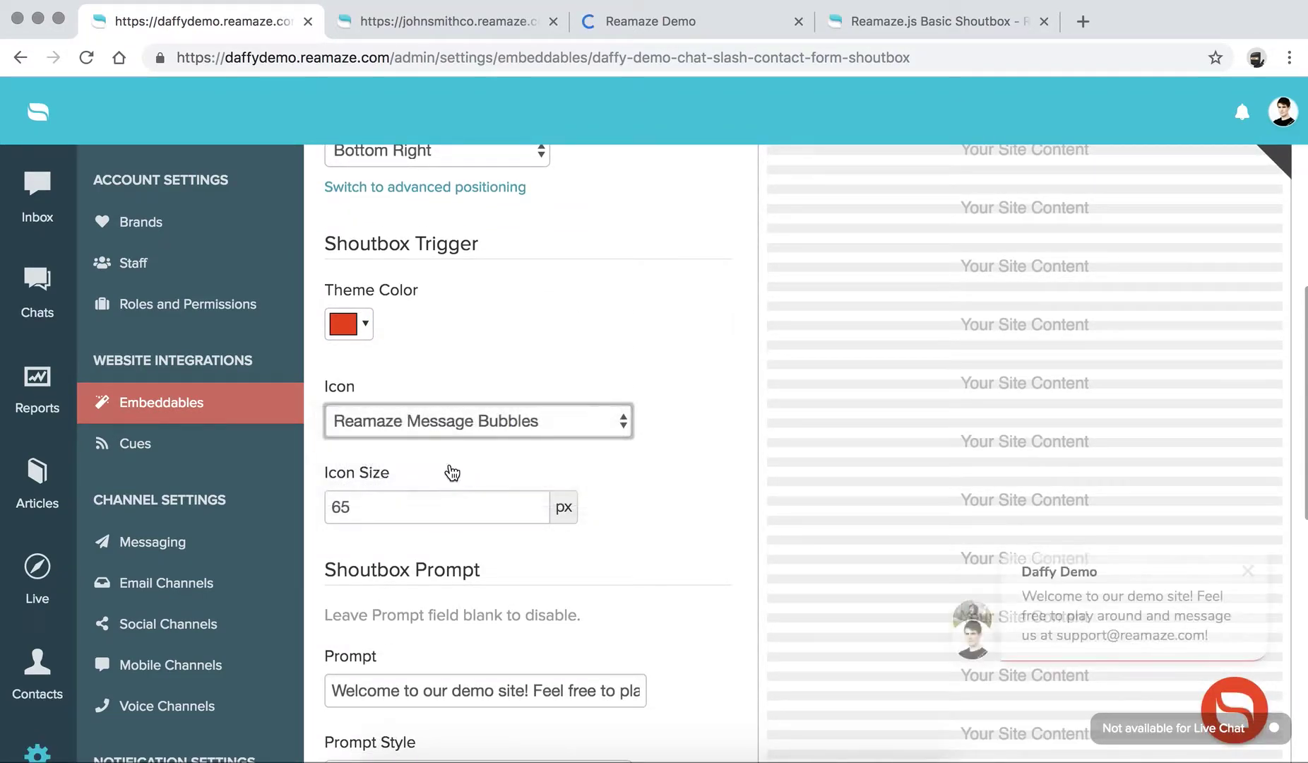
scroll(400, 509, down, 5)
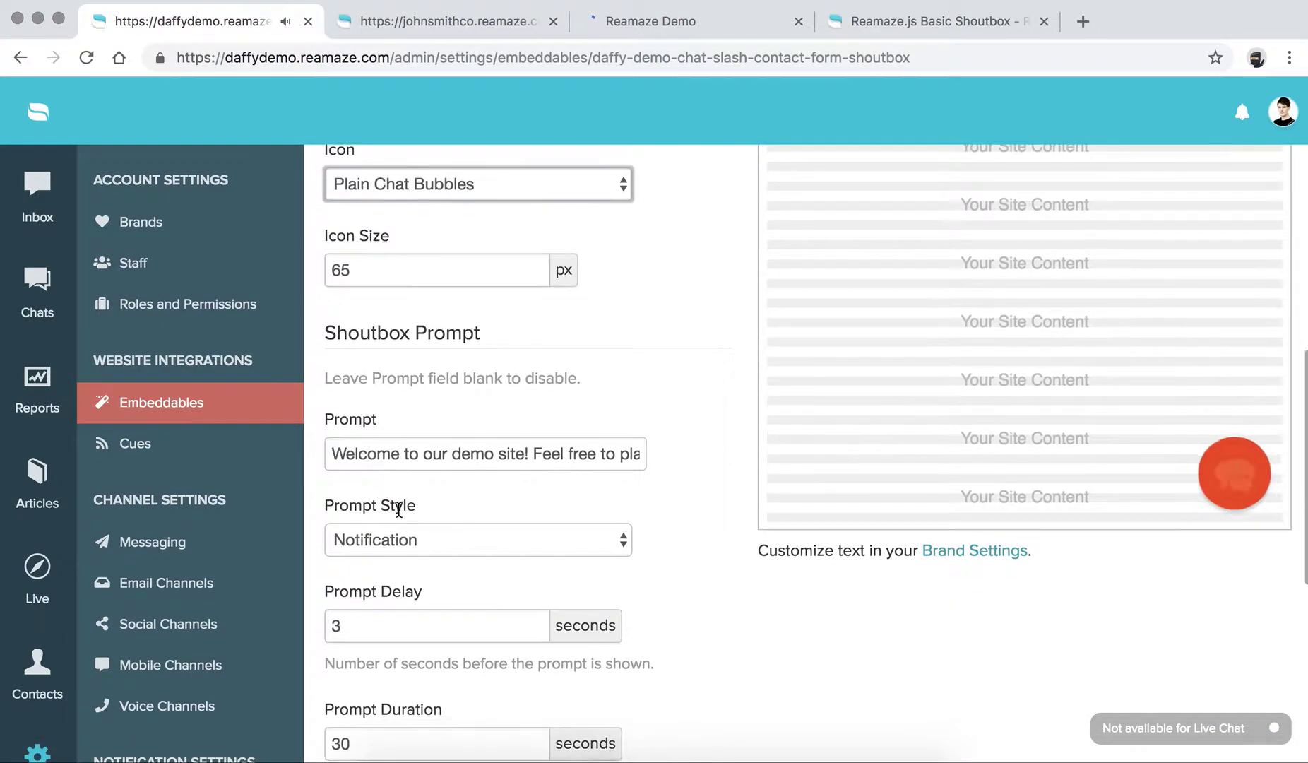
Step: Replace the shoutbox prompt with "Welcome to our website! Feel free to chat with us now!" and proceed to the contact mode settings
click(522, 452)
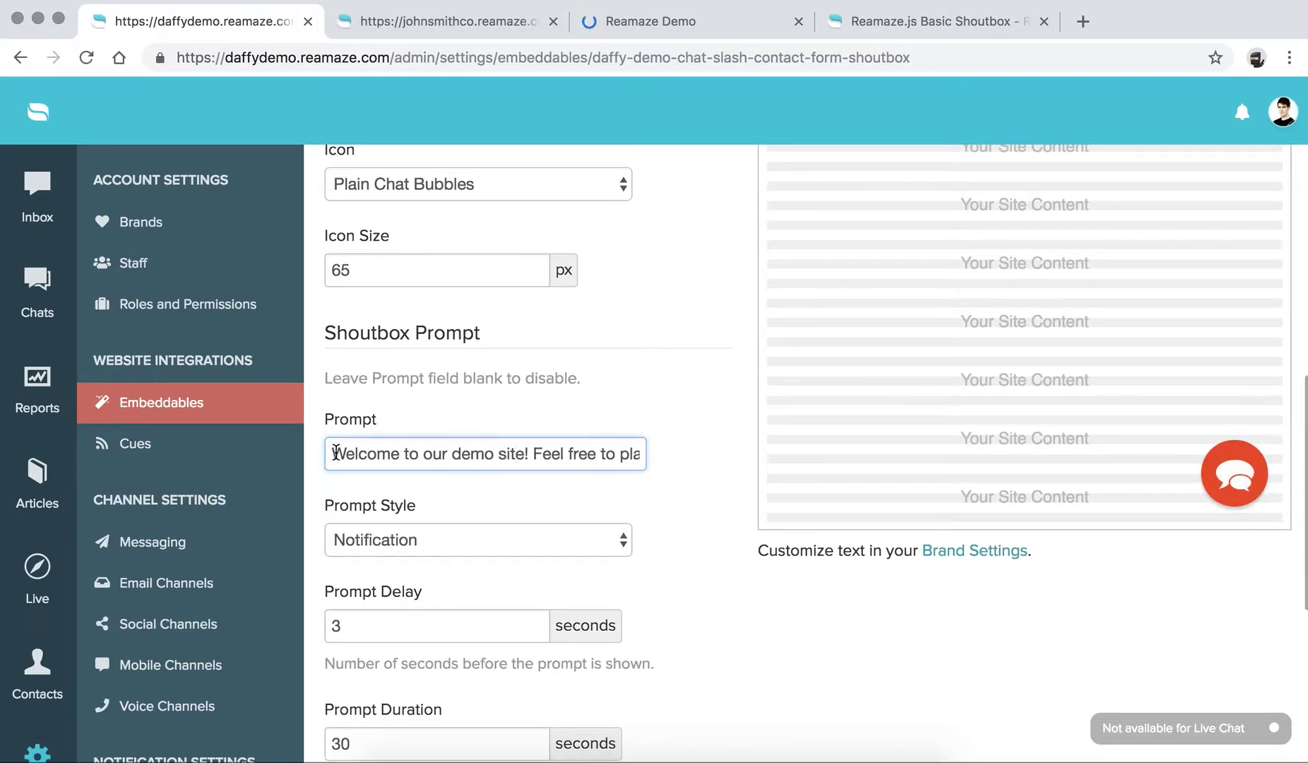
key(super+a)
click(605, 459)
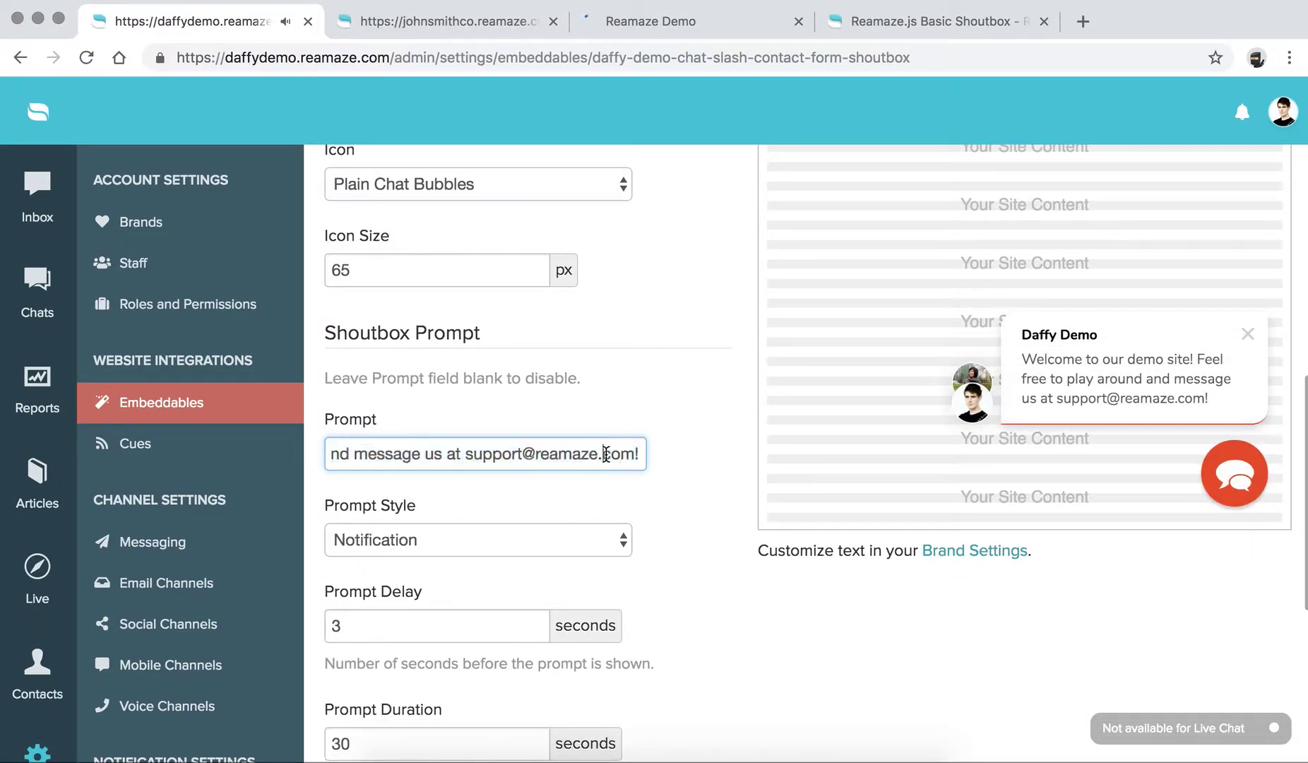
key(super+a)
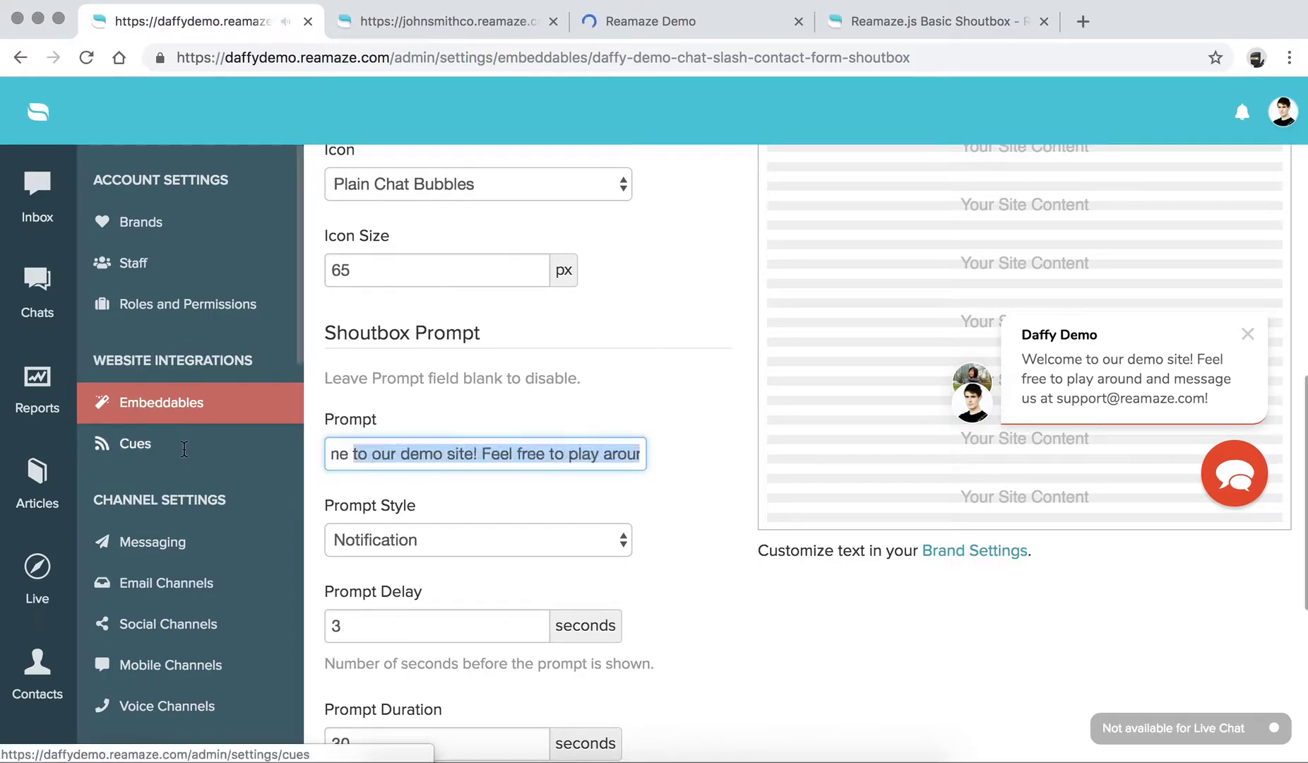
text(Welcom)
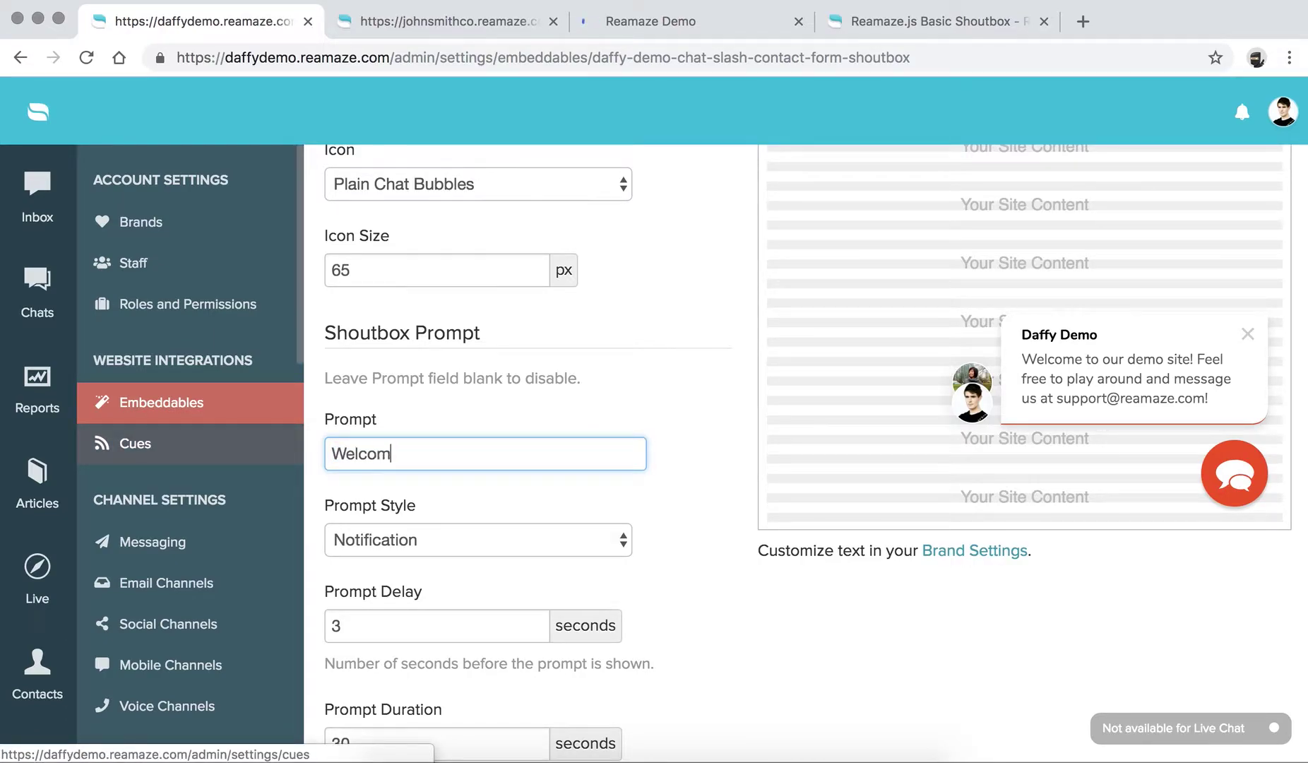
text(e to our websi)
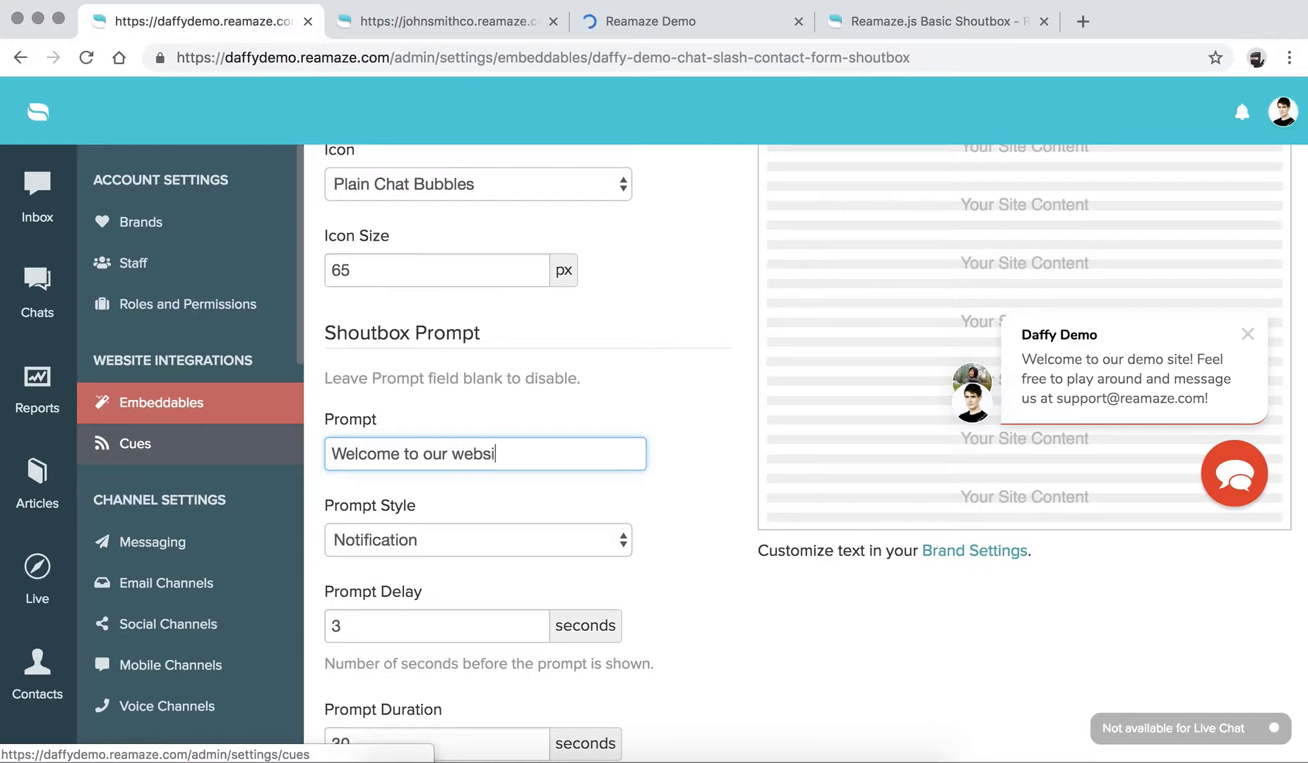
text(te! Feel free to chat with us now!)
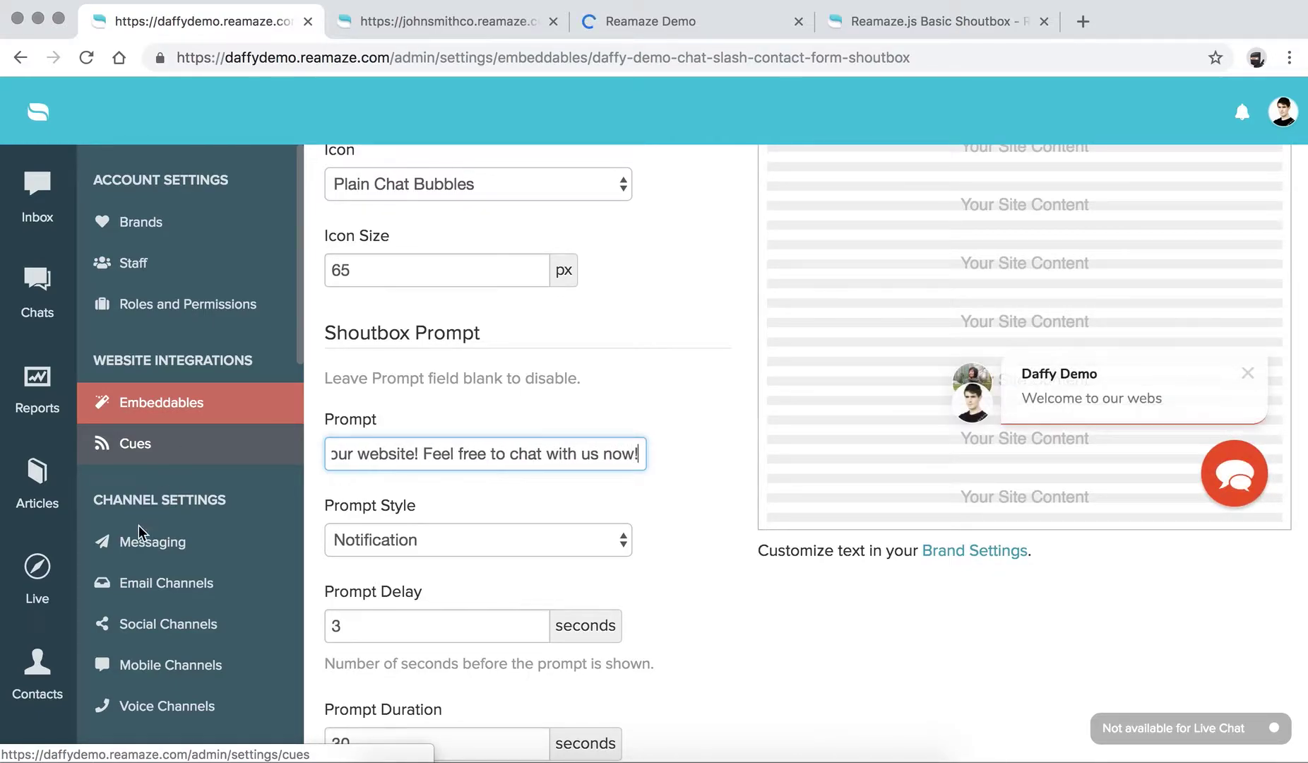
scroll(361, 523, down, 5)
click(419, 715)
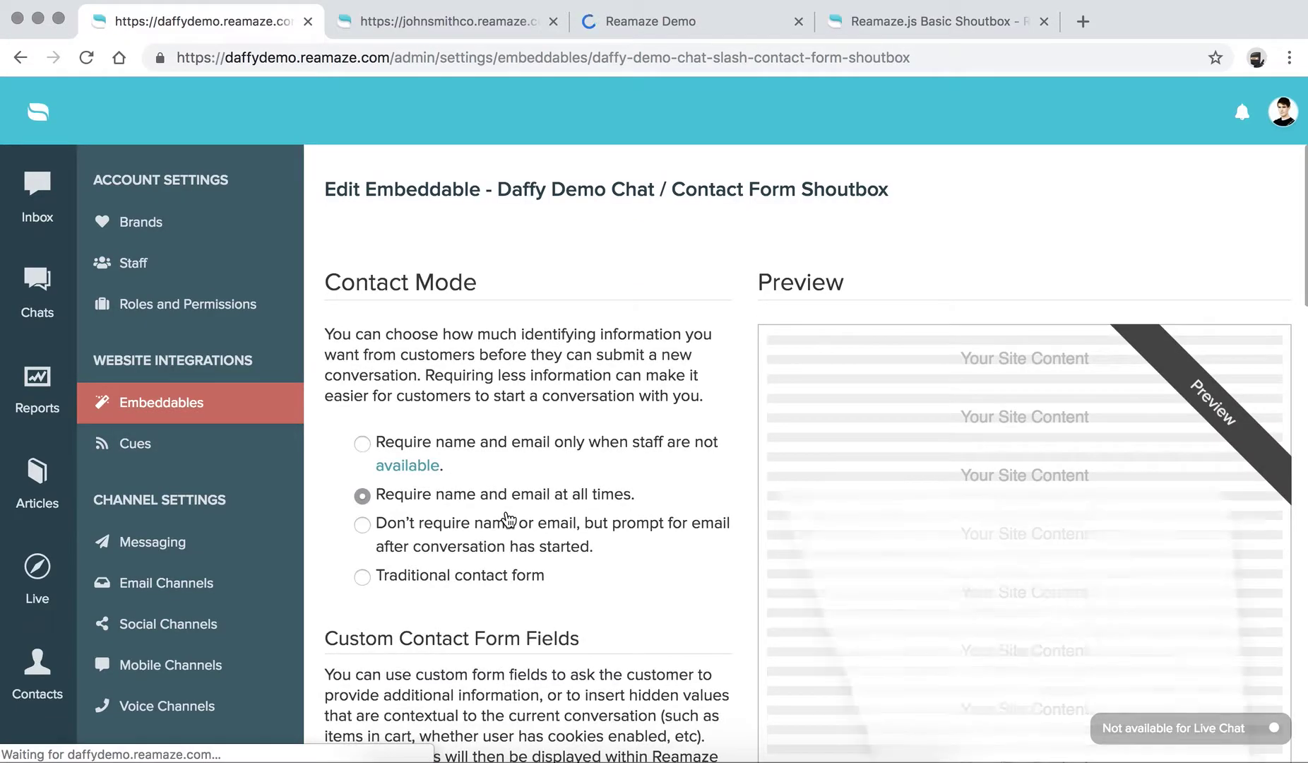
Step: Remove the Company Name and Current Support Solution text fields from the custom contact form and proceed to the app settings
scroll(506, 519, down, 10)
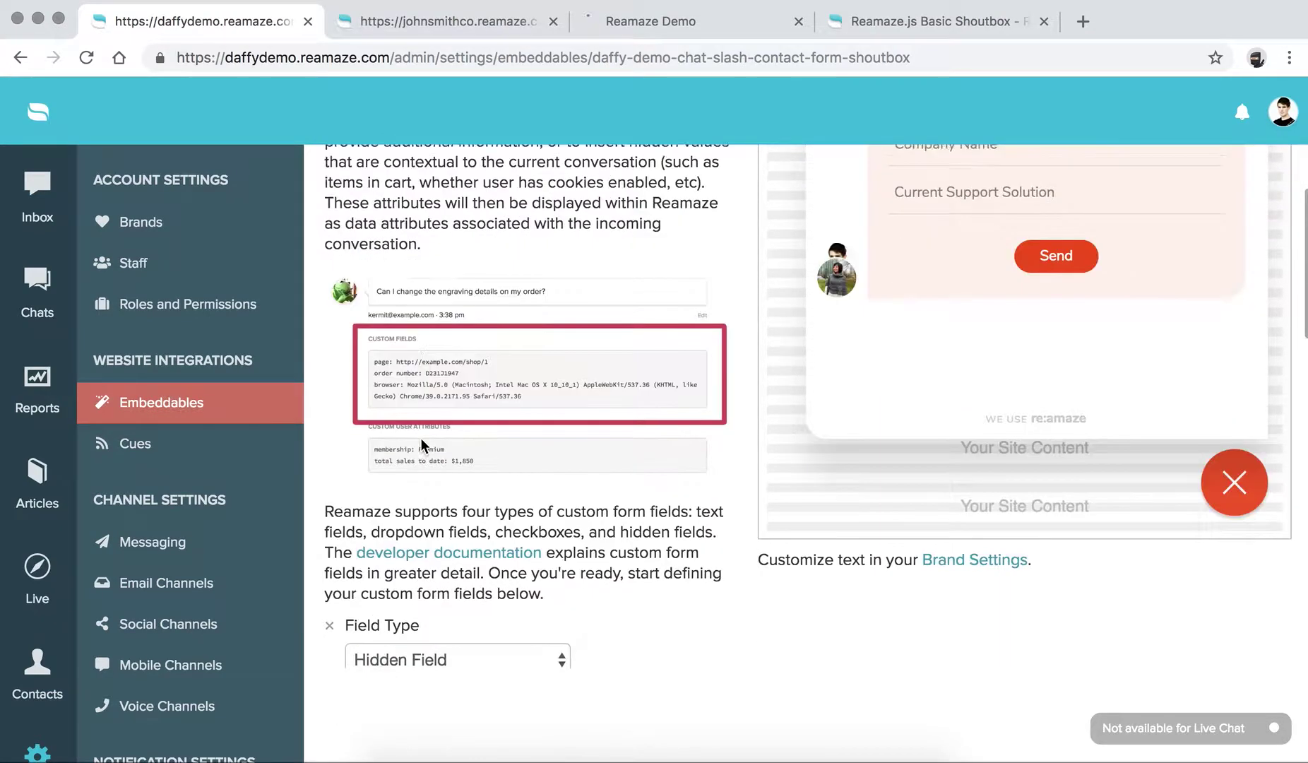
scroll(421, 439, down, 5)
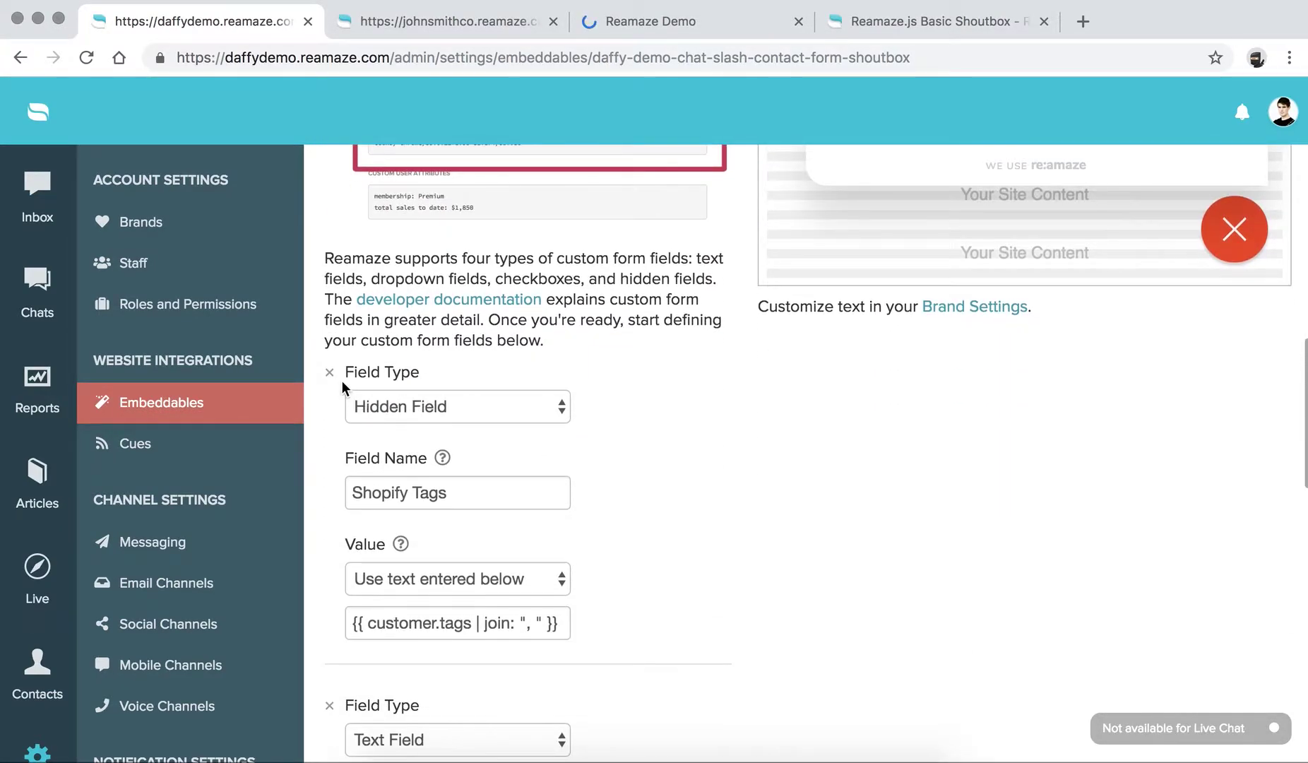
scroll(344, 589, down, 4)
click(331, 514)
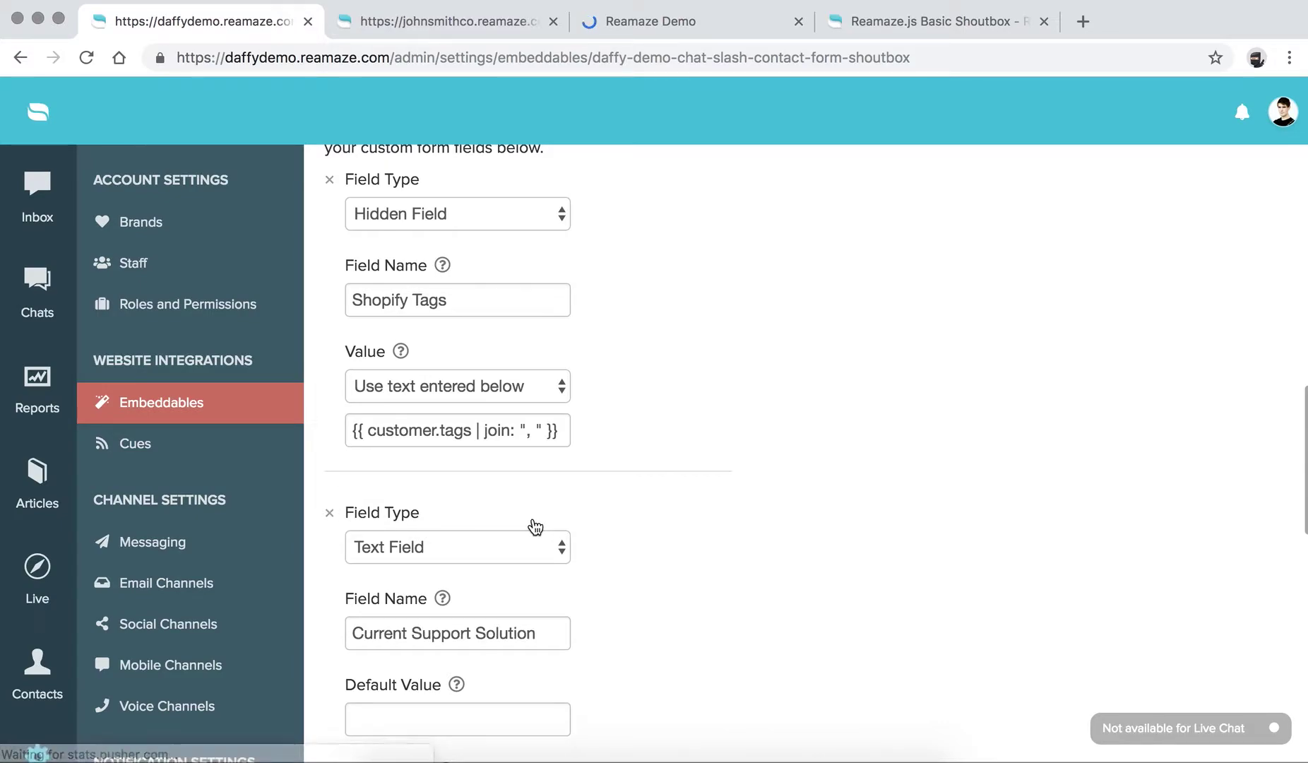
click(330, 512)
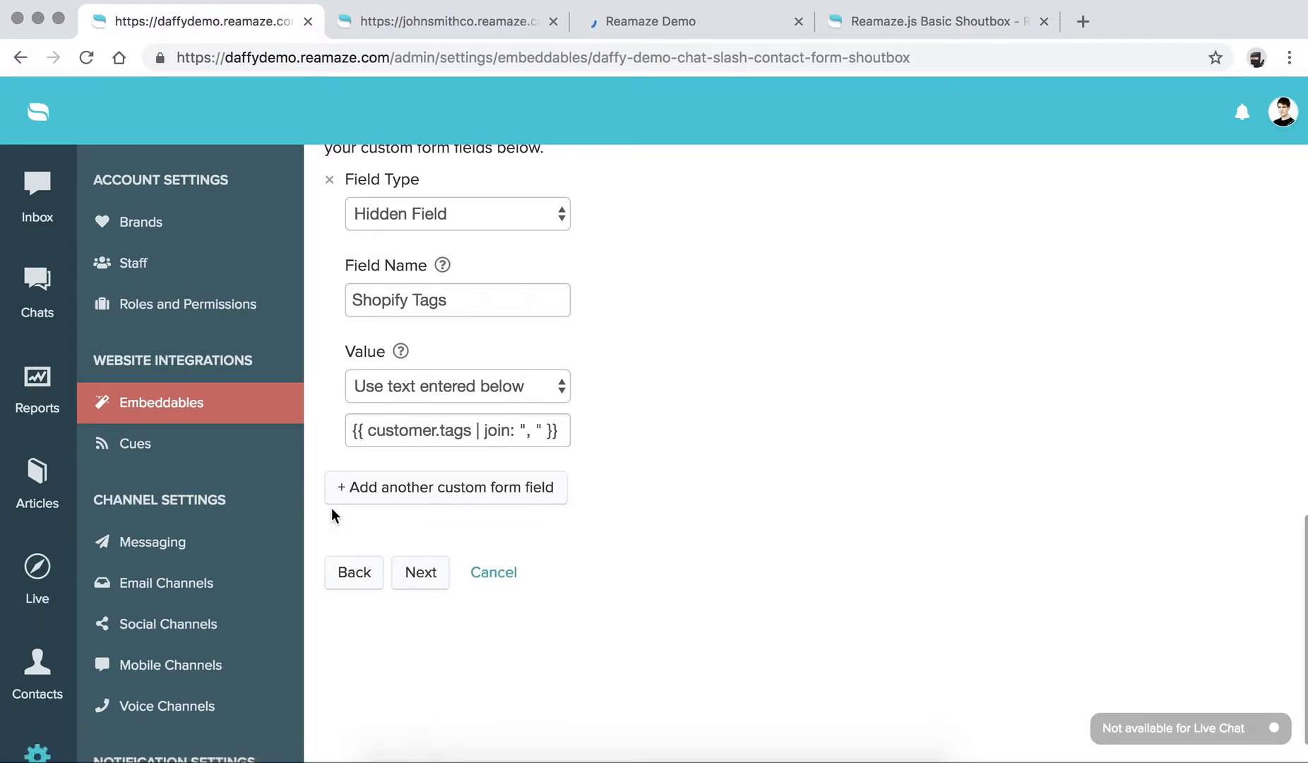
click(409, 584)
Step: Review the FAQ Search, Order Status and Recent Conversations apps and save the embeddable
scroll(409, 586, down, 5)
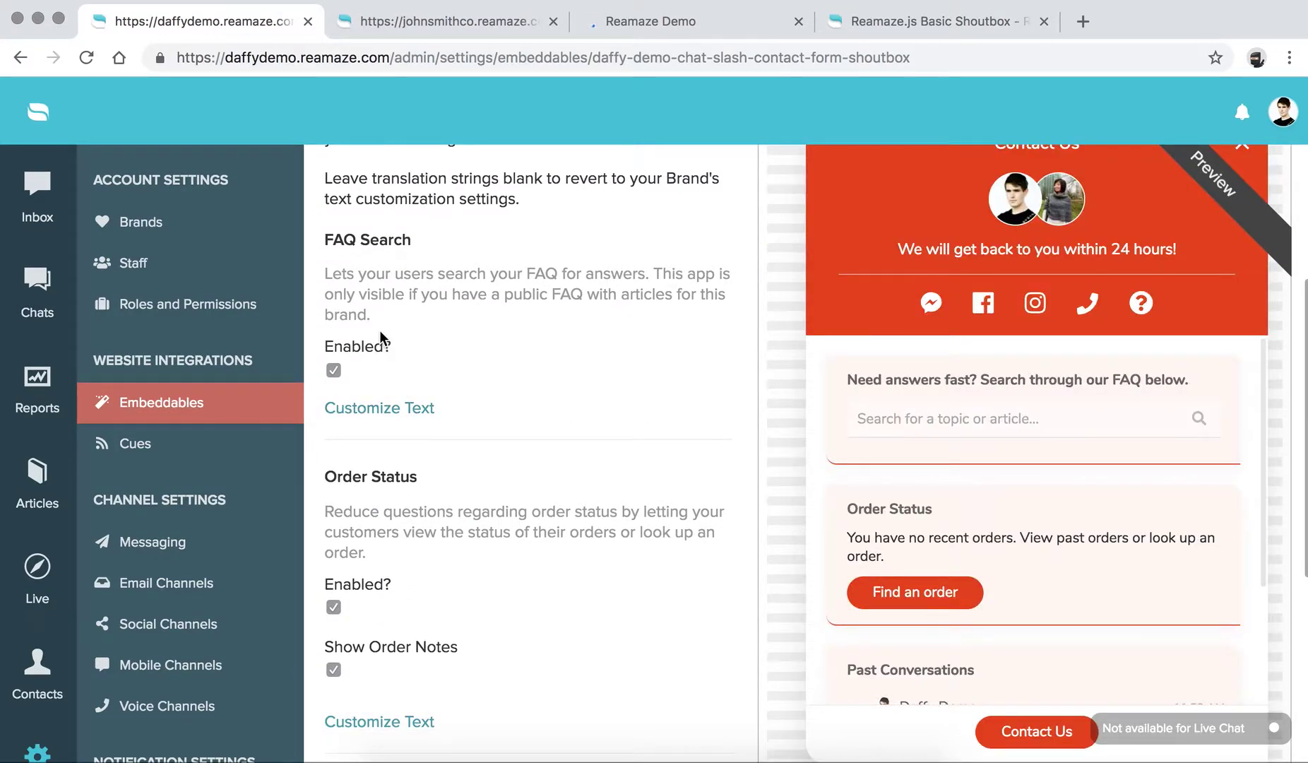
scroll(380, 329, down, 3)
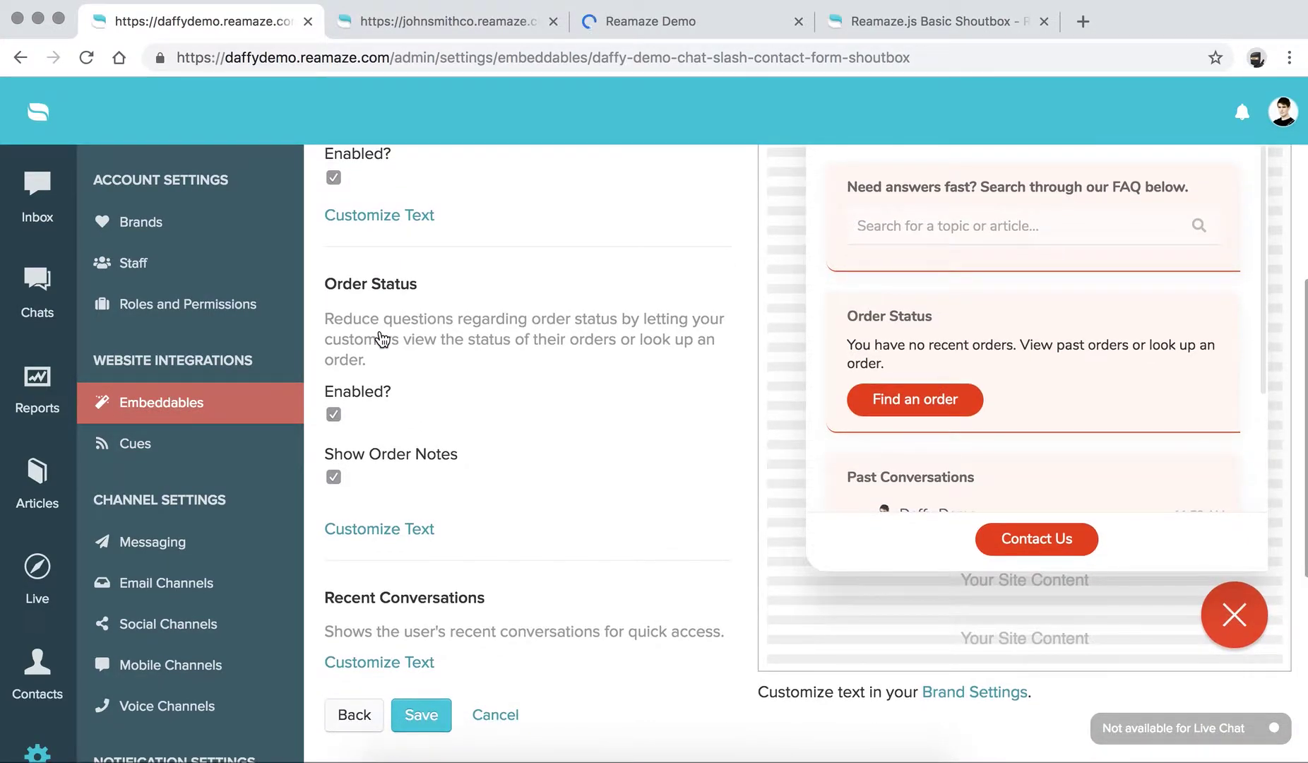
scroll(381, 339, down, 1)
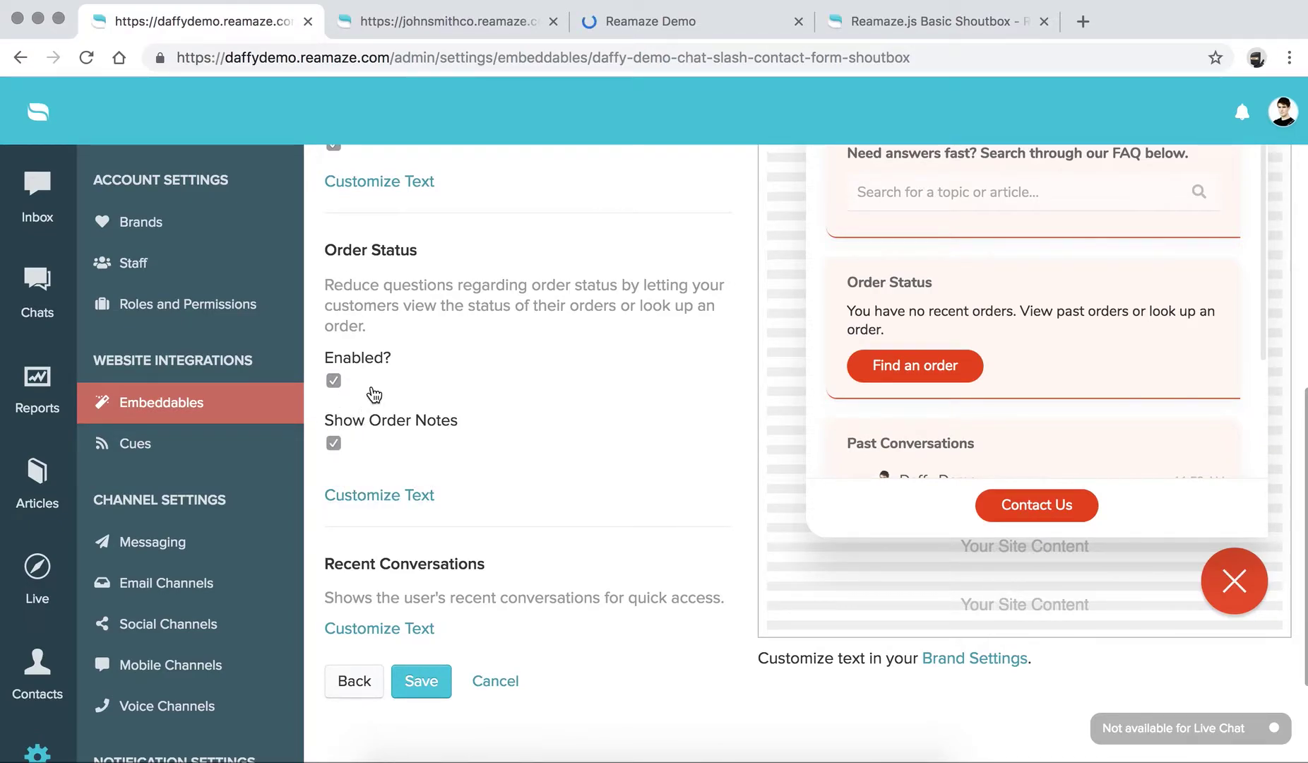
scroll(374, 391, down, 2)
click(420, 627)
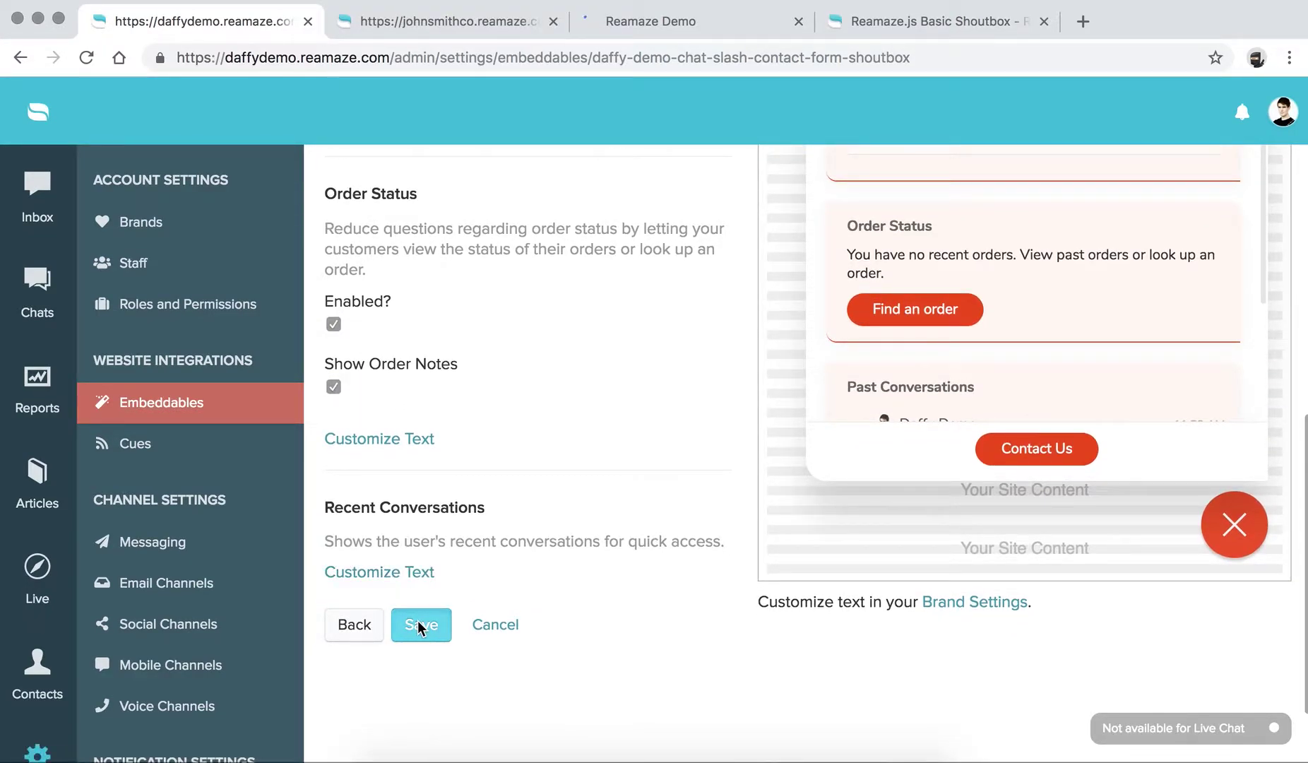
Step: Publish the saved shoutbox to the shopify-v2.myshopify.com storefront, return to the embeddables list and check its details
scroll(514, 407, down, 2)
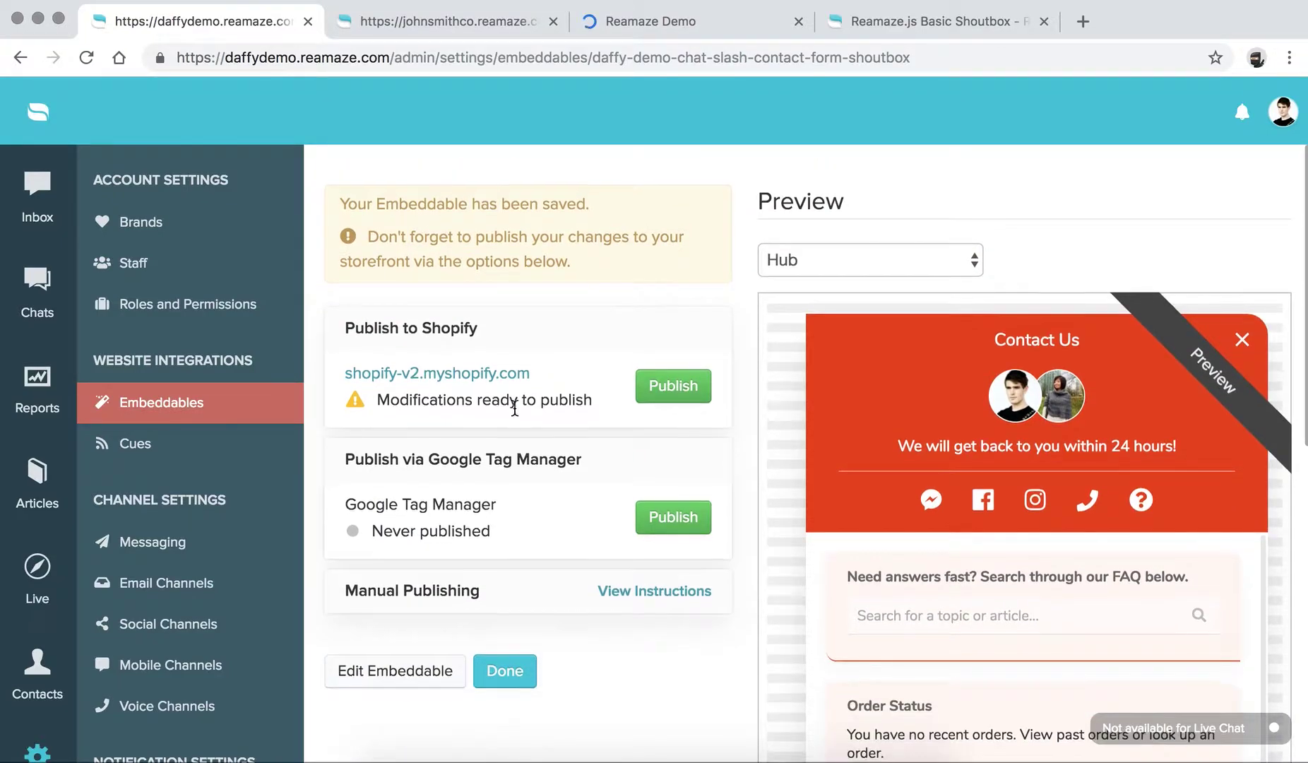
drag(344, 327, 504, 330)
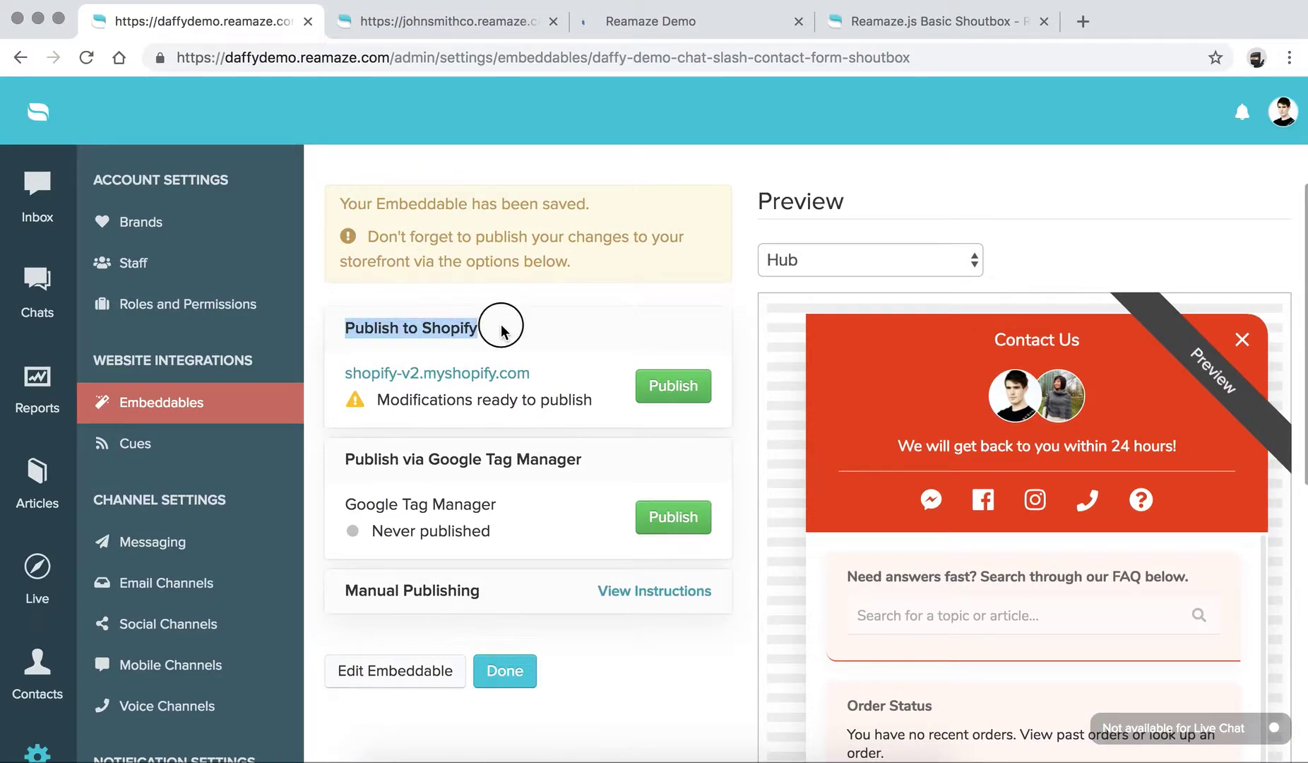
click(501, 325)
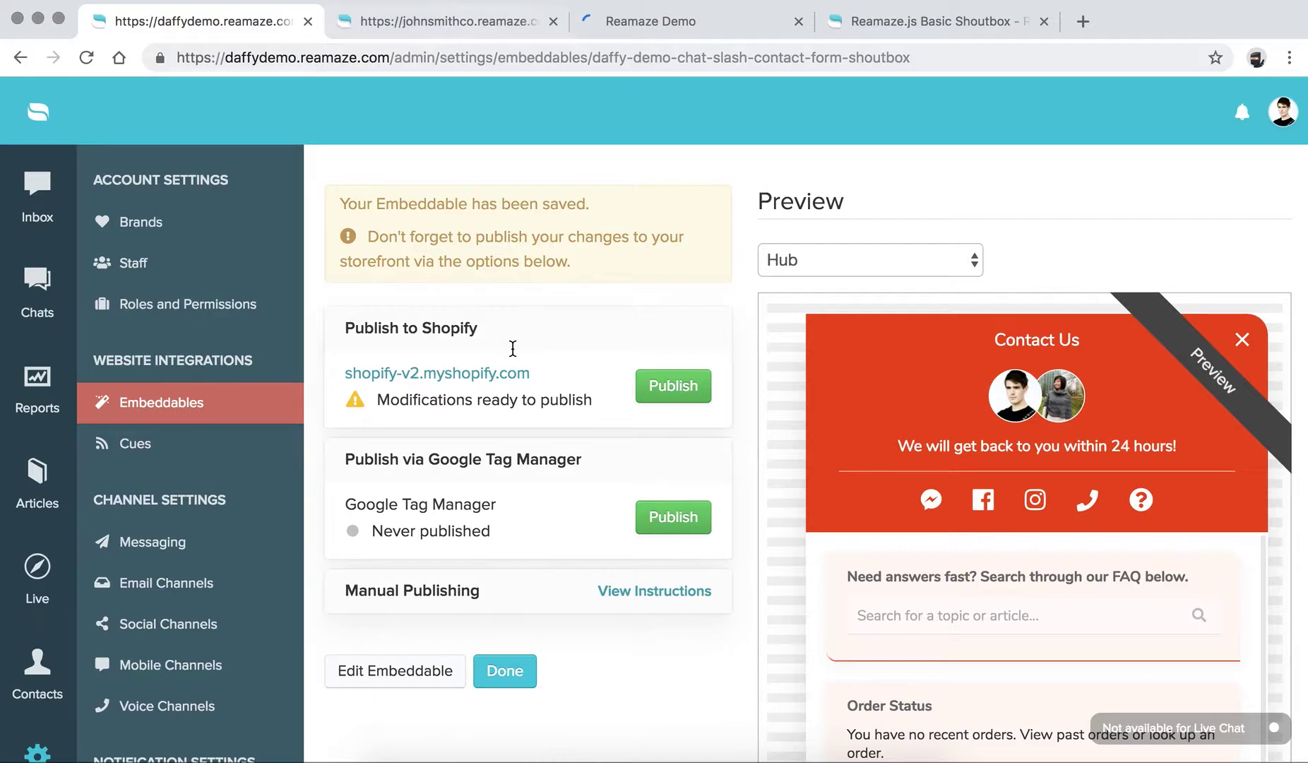
key(ctrl+Tab)
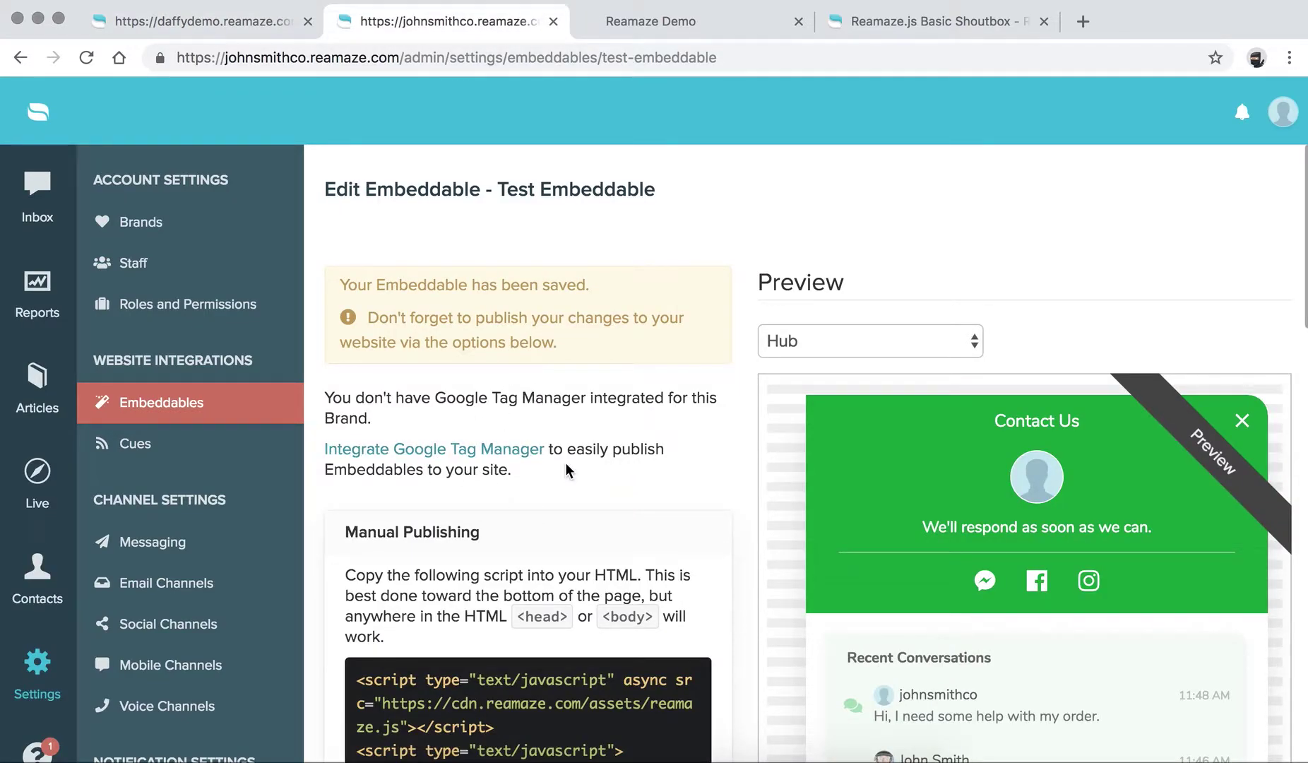
key(ctrl+shift+Tab)
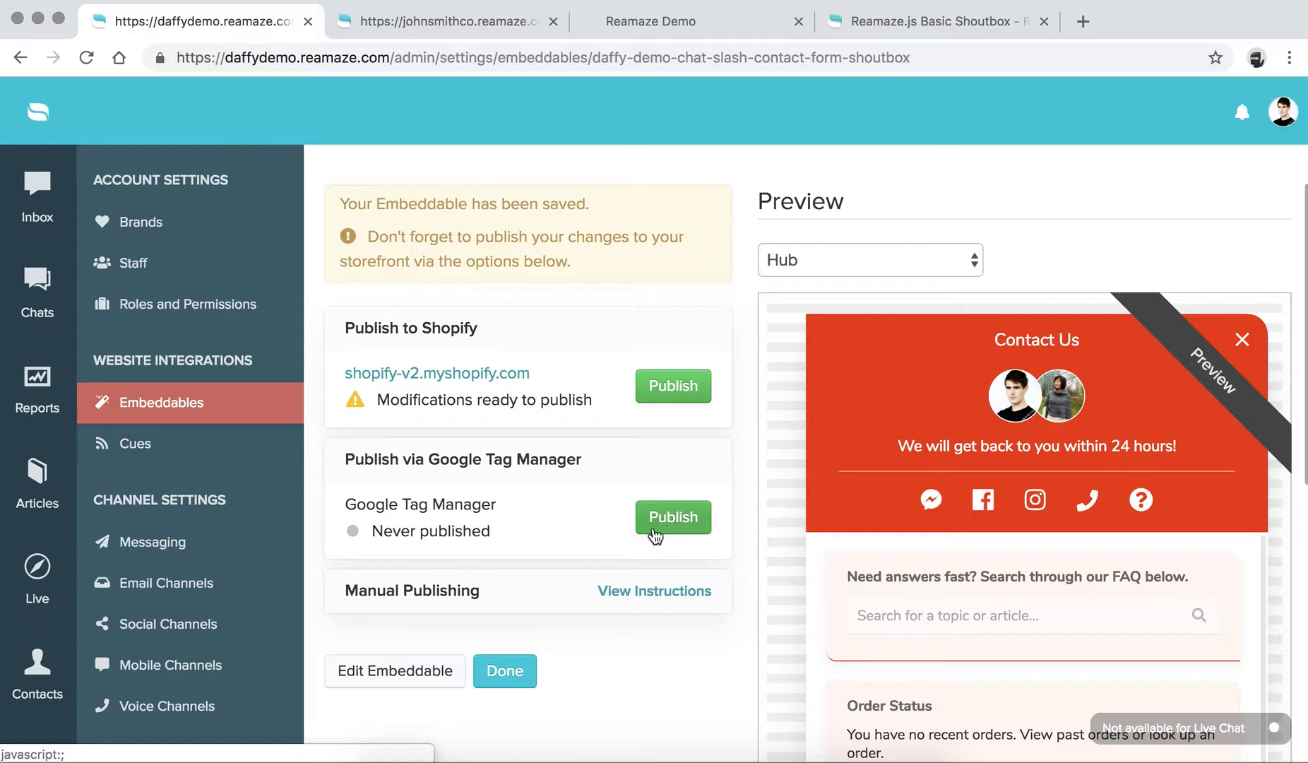
click(657, 391)
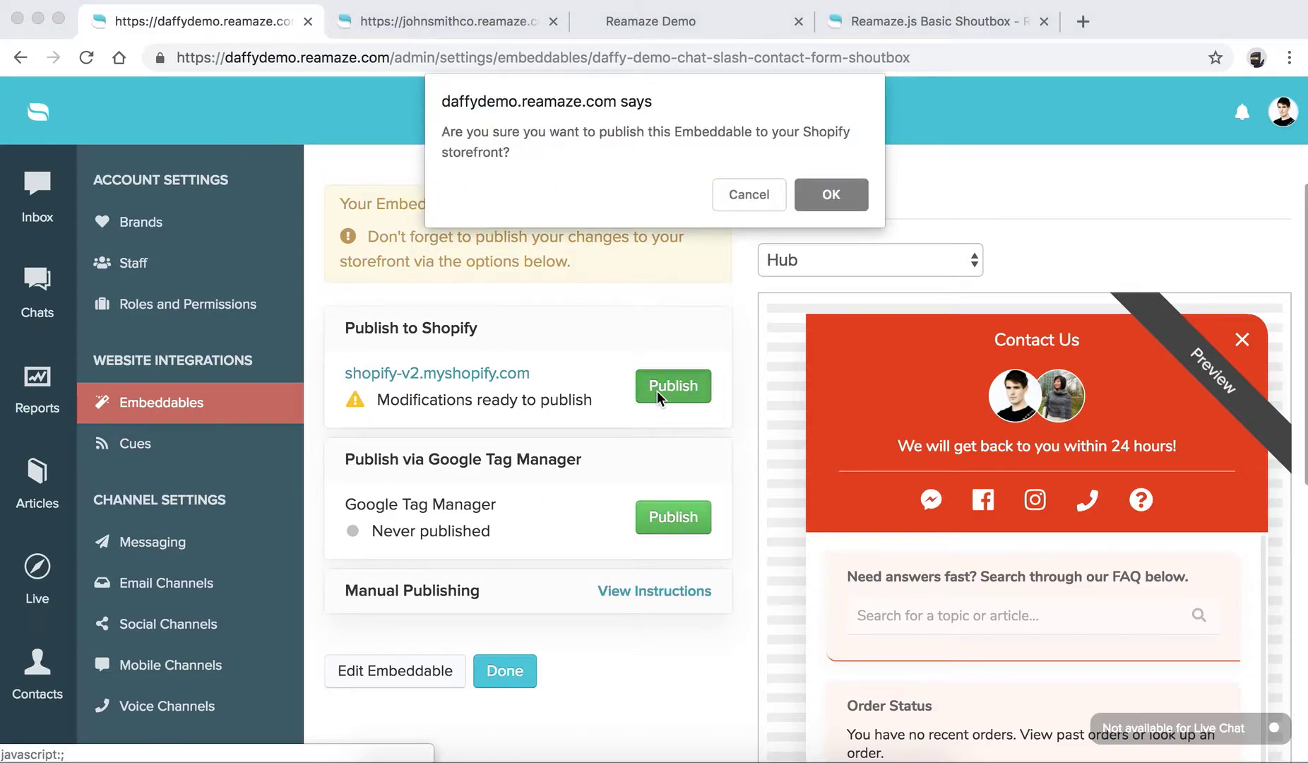
click(830, 204)
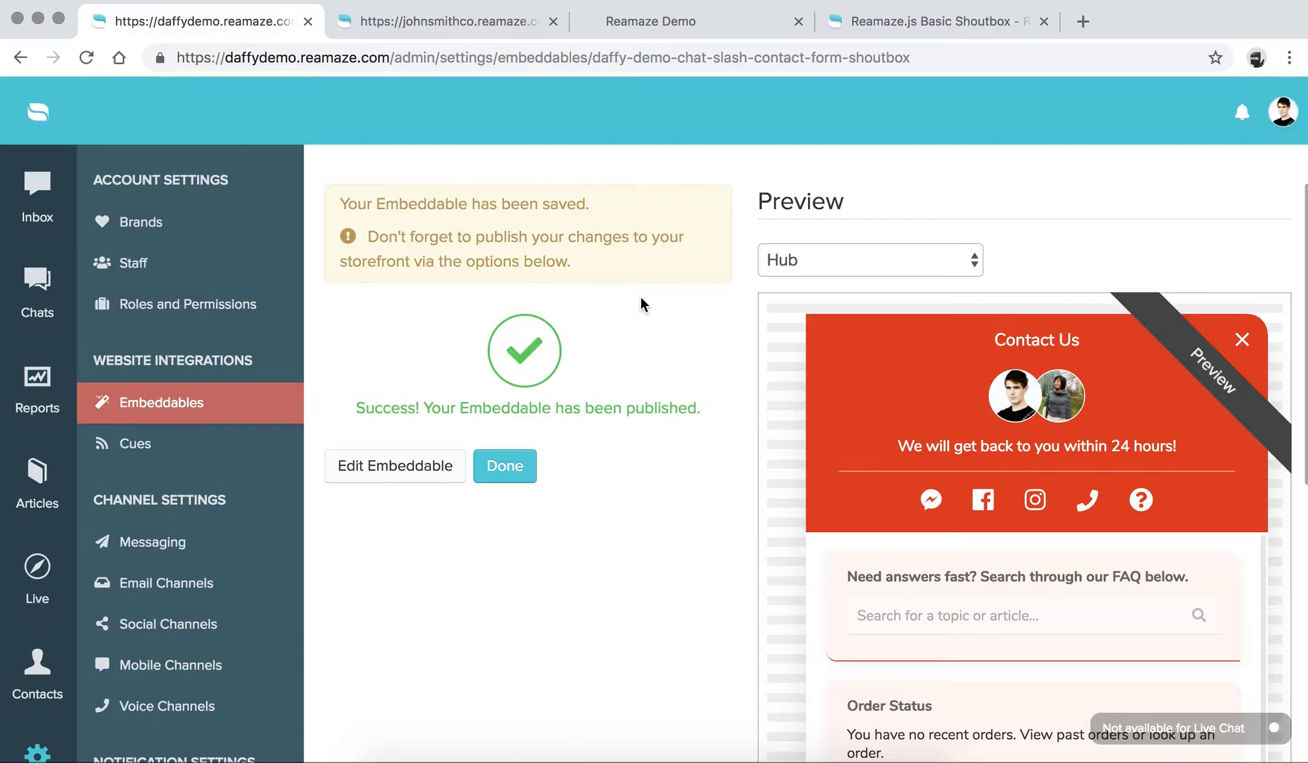
click(515, 467)
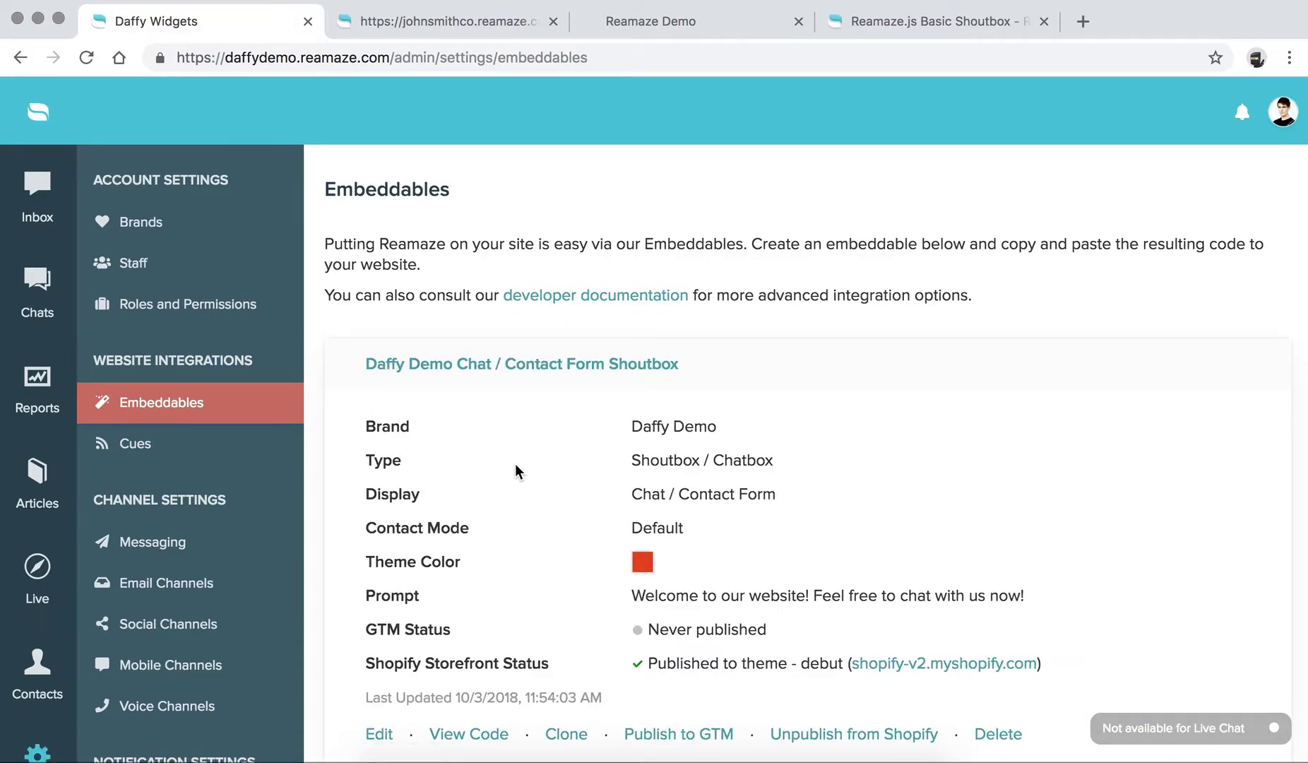
scroll(633, 613, down, 3)
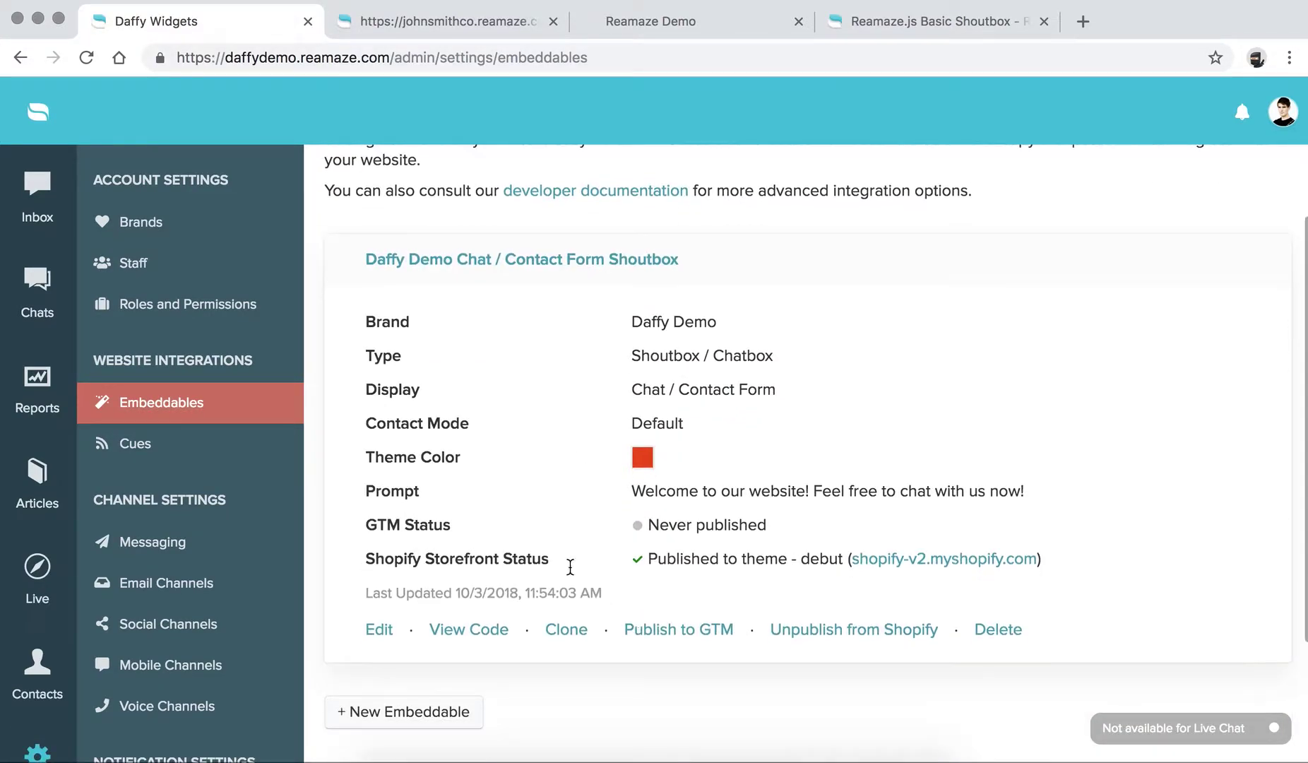
scroll(626, 524, up, 3)
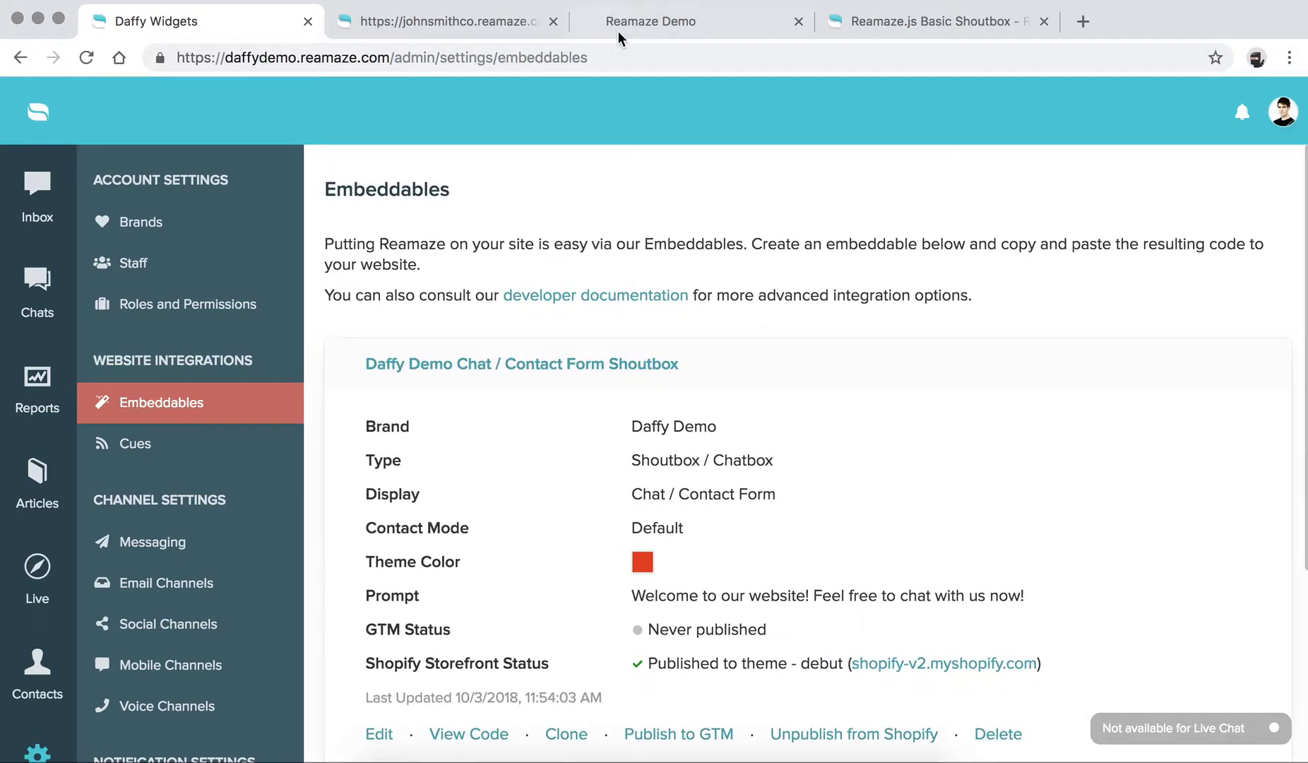
Step: Reload the Reamaze Demo store and examine the published shoutbox by opening and closing it
click(618, 30)
click(87, 62)
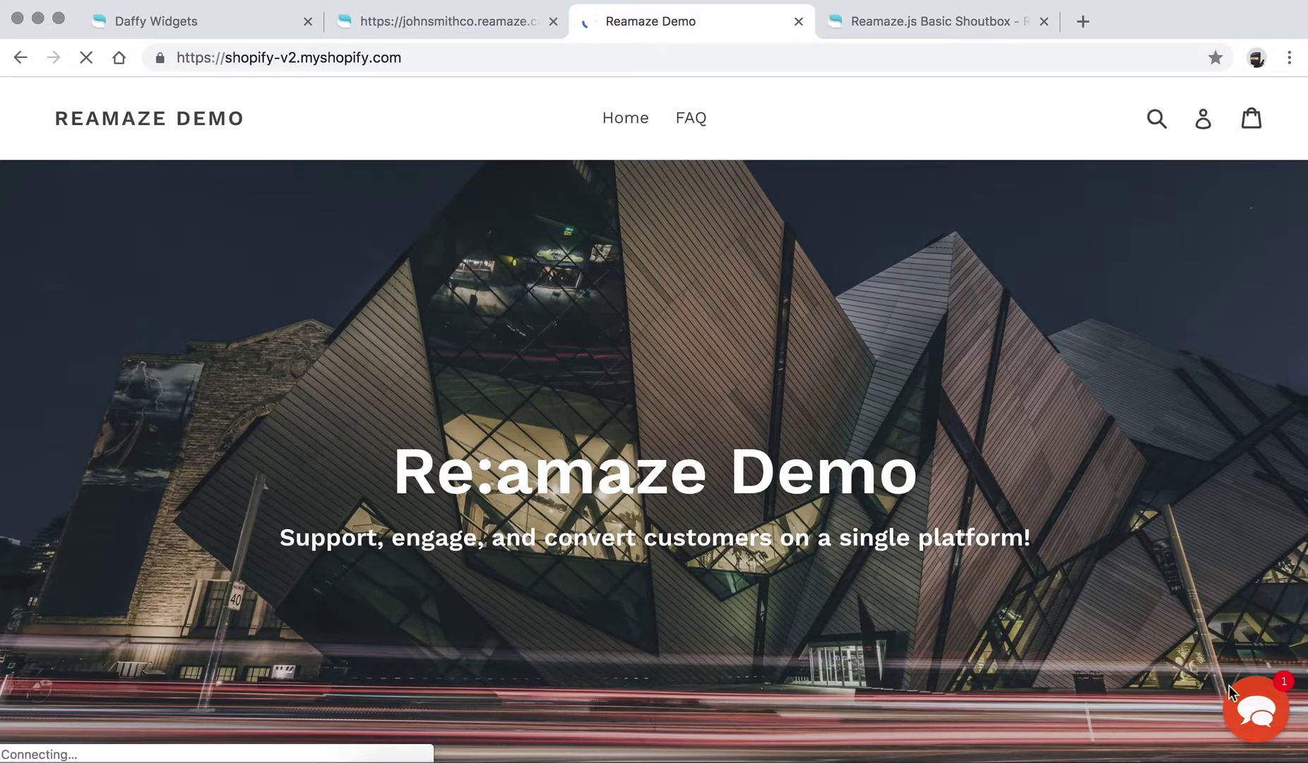
click(1249, 705)
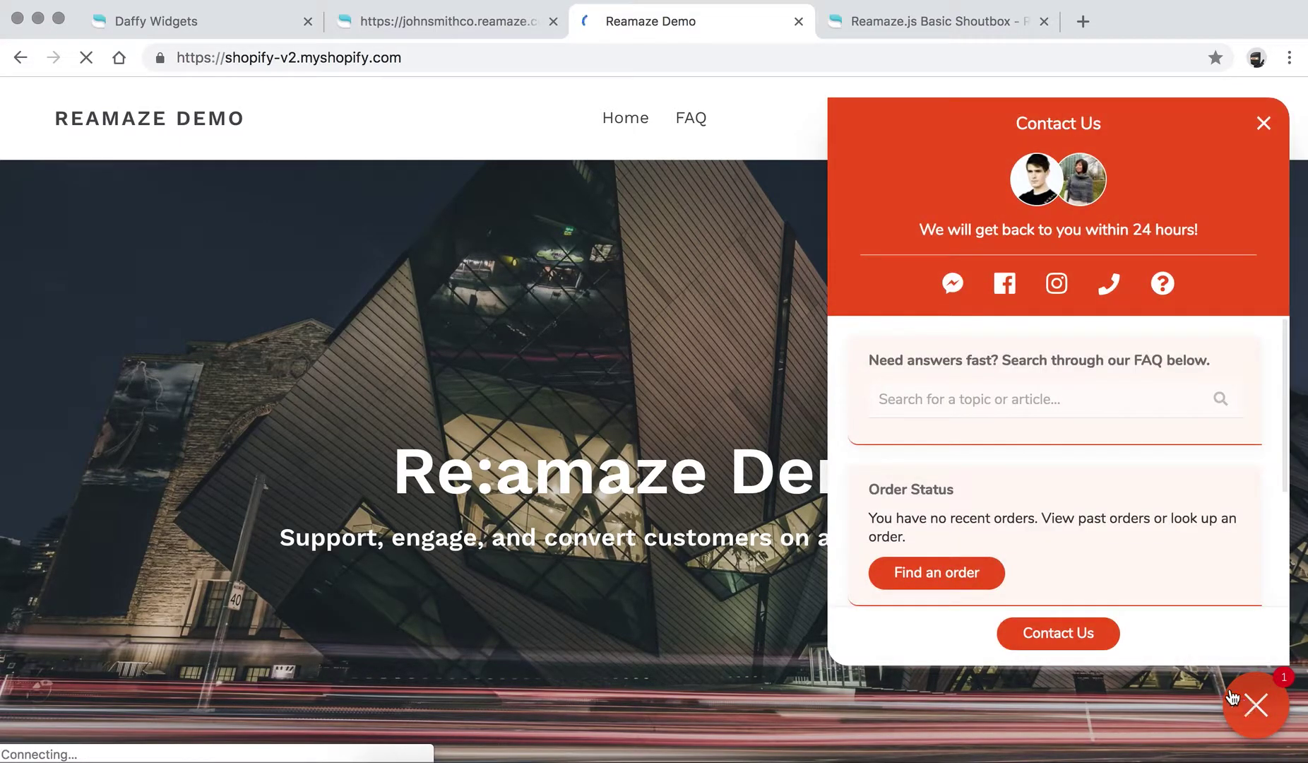
scroll(1027, 427, down, 3)
scroll(947, 478, up, 5)
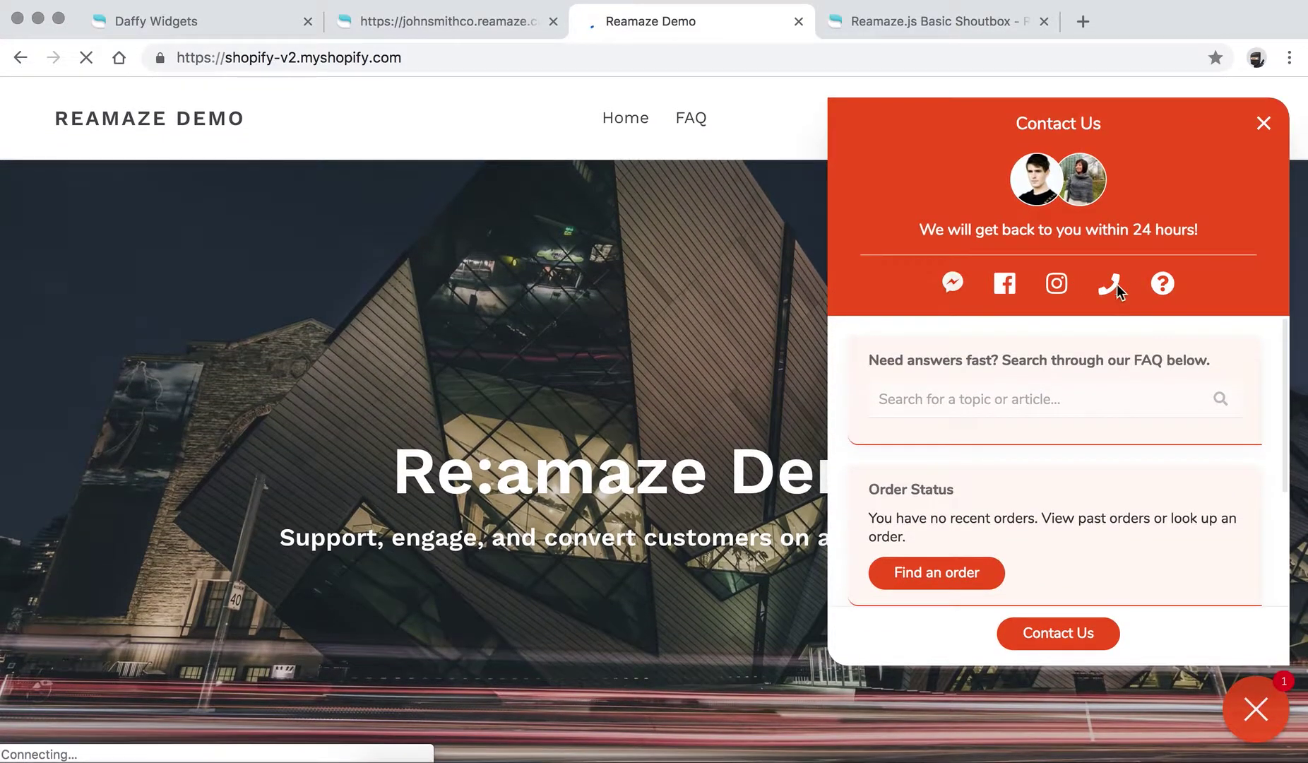
click(1263, 122)
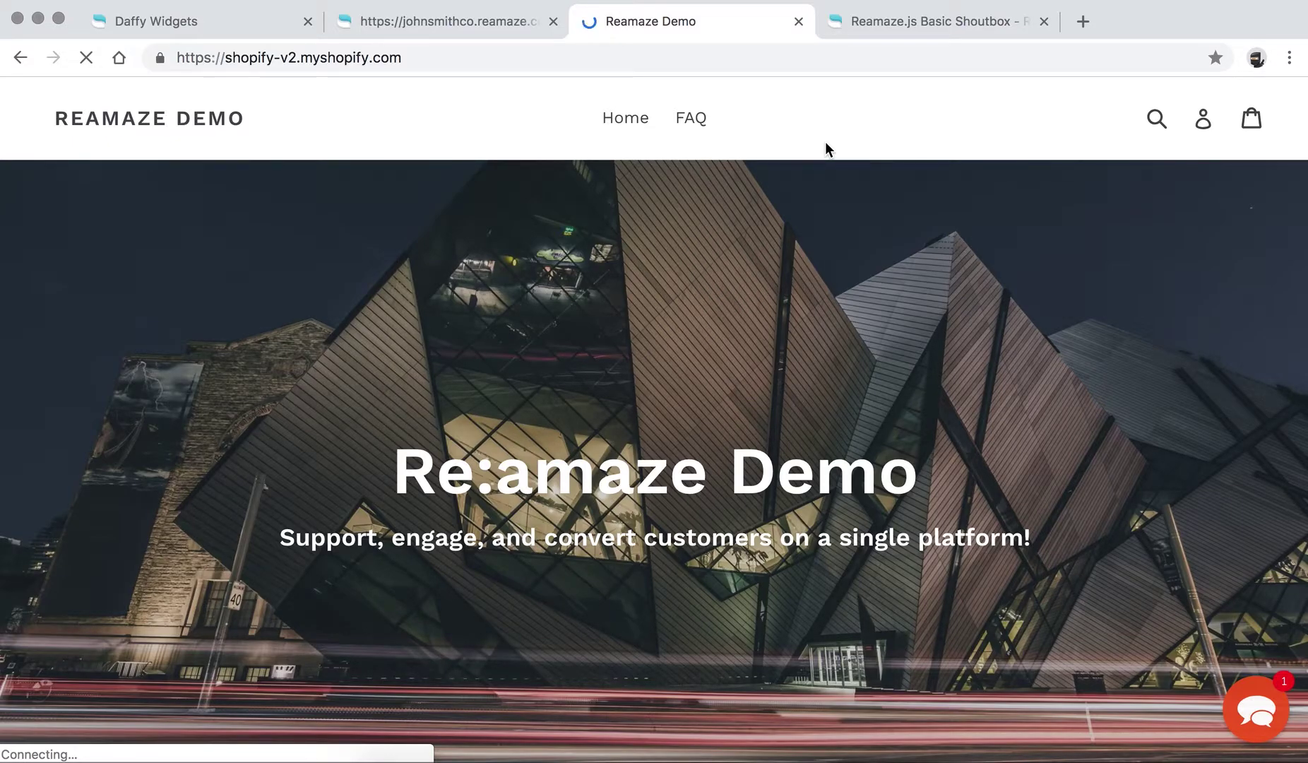
Step: Review the manual publishing script of the Test Embeddable in the other Reamaze account
click(496, 20)
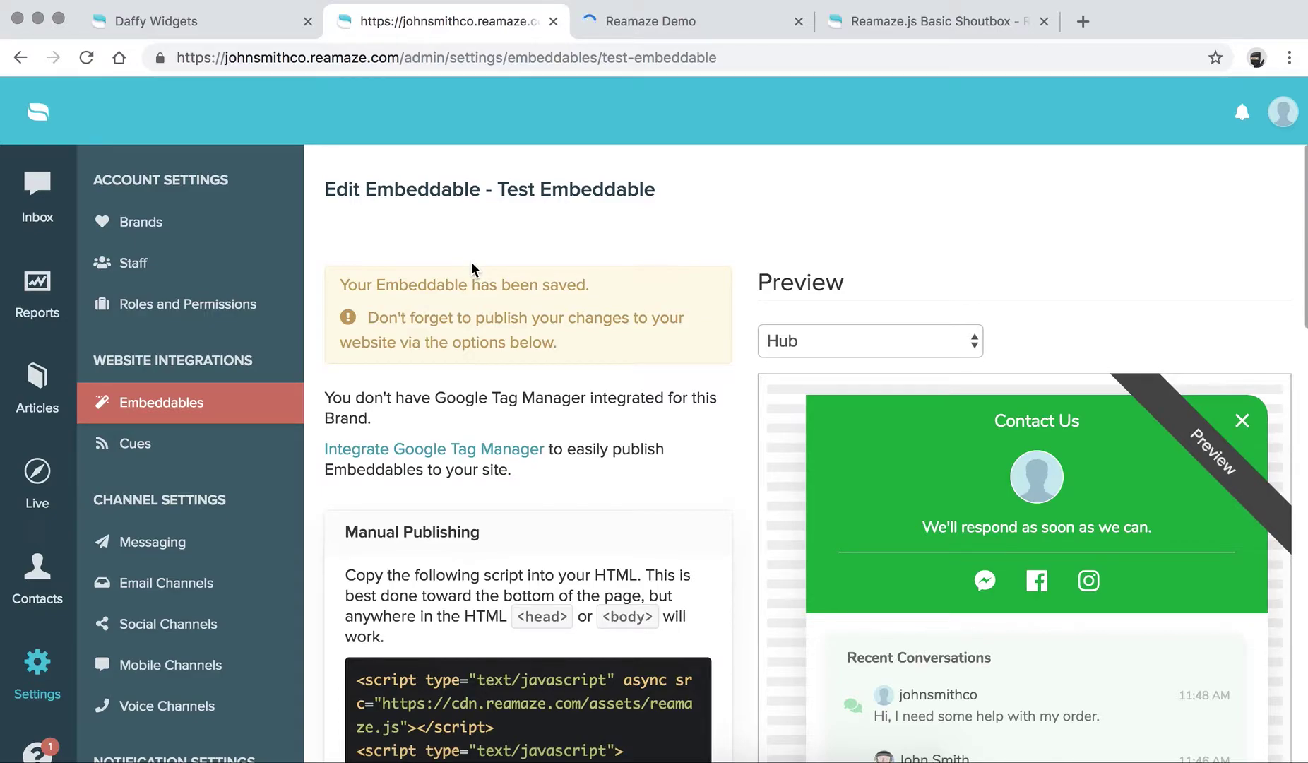
scroll(542, 503, down, 3)
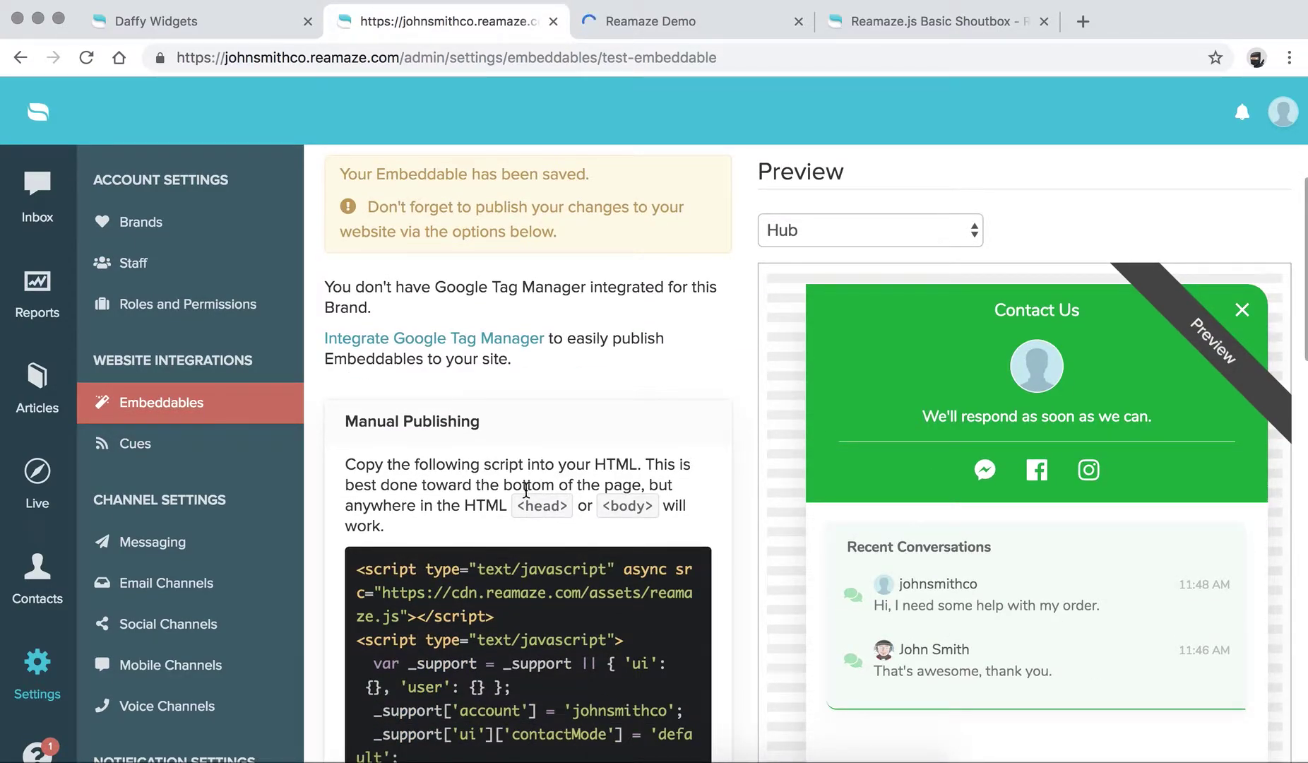
scroll(526, 489, down, 5)
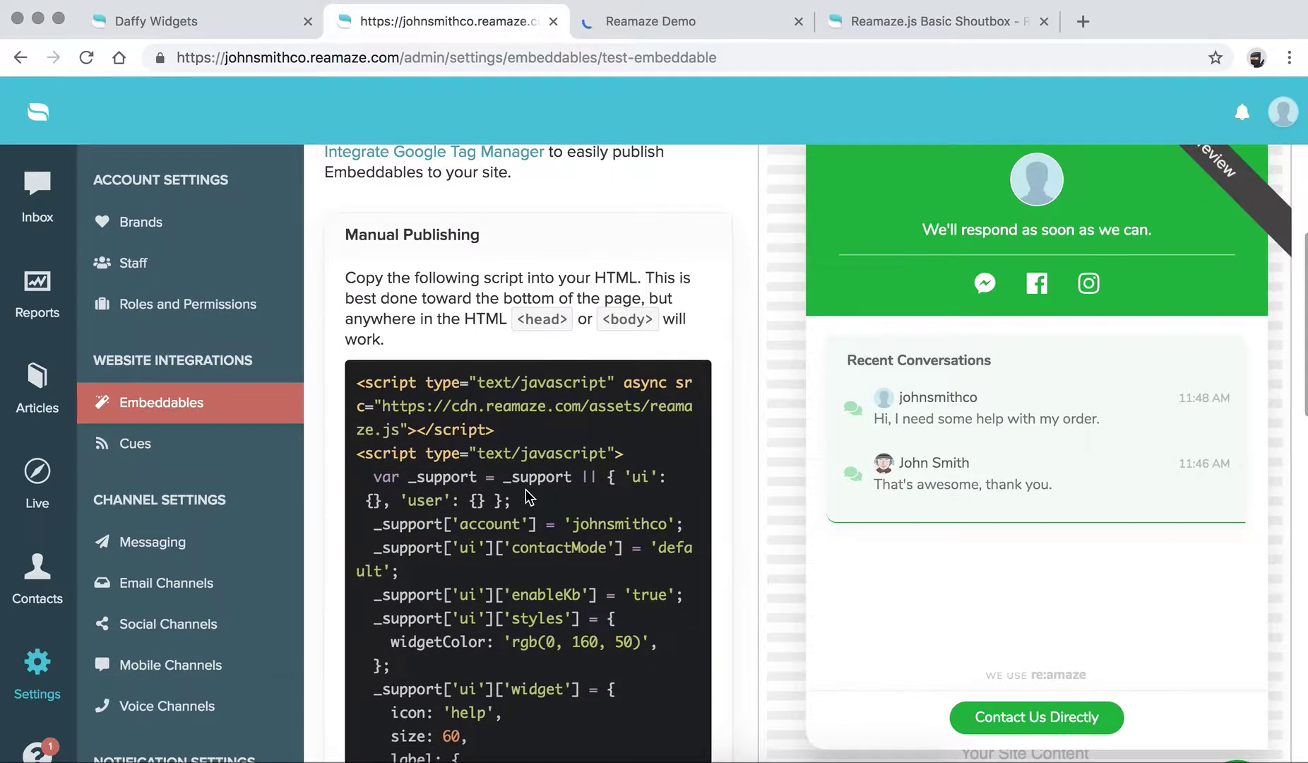
scroll(525, 489, up, 8)
Step: View the Shoutbox Integration developer documentation and return to the Test Embeddable's publishing page
click(853, 23)
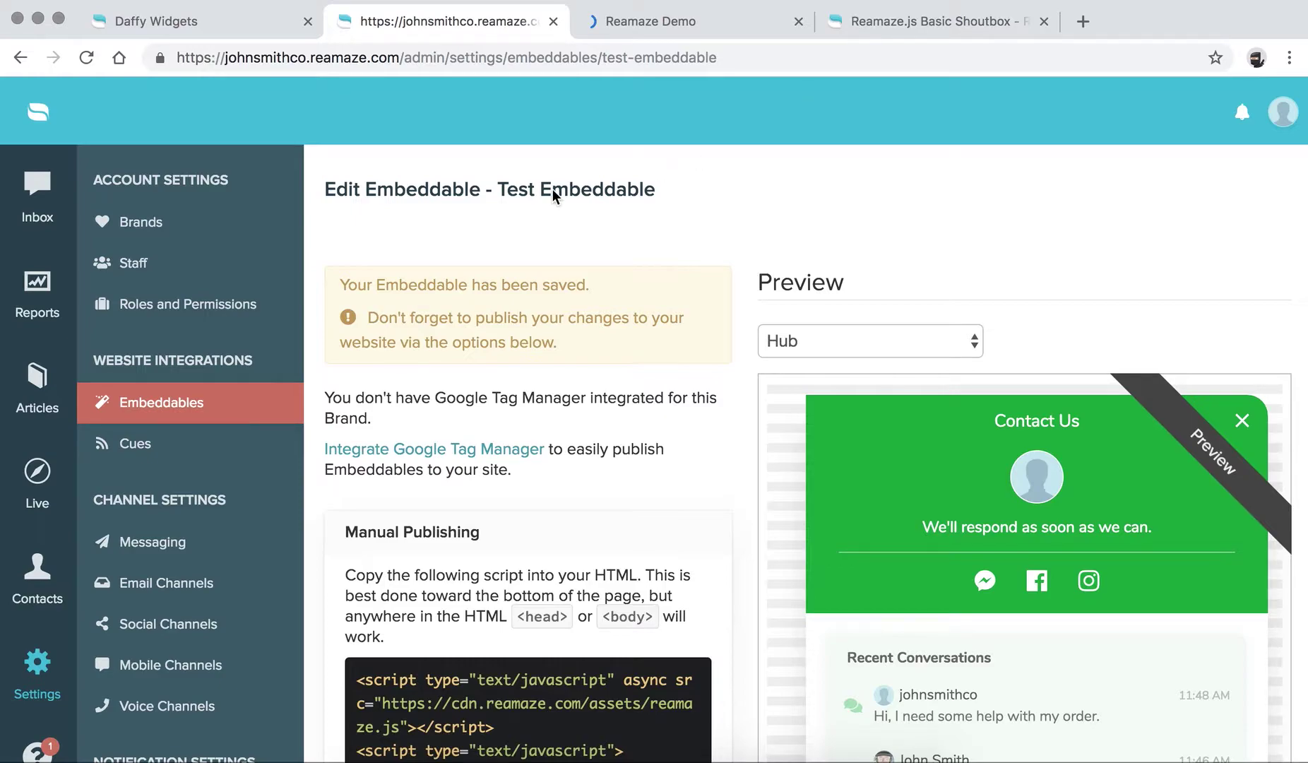
key(ctrl+Tab)
key(ctrl+Tab)
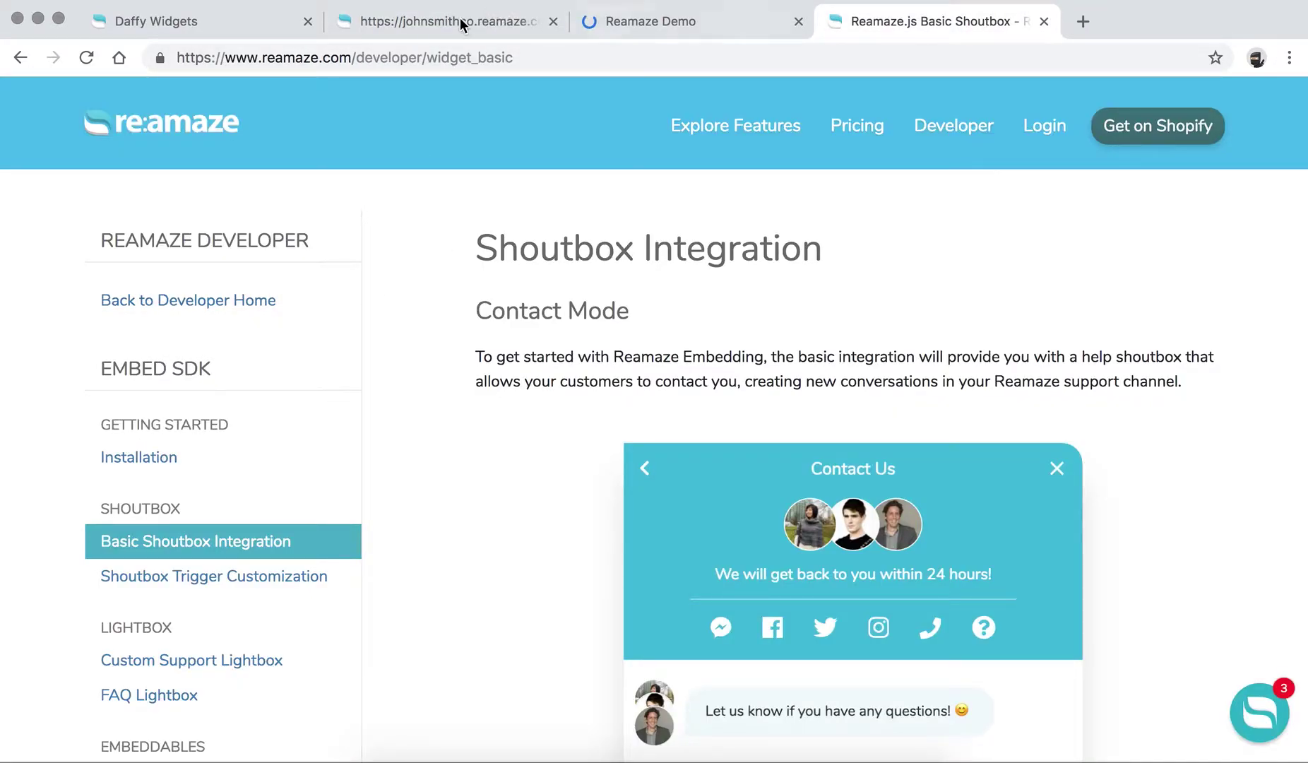
click(377, 18)
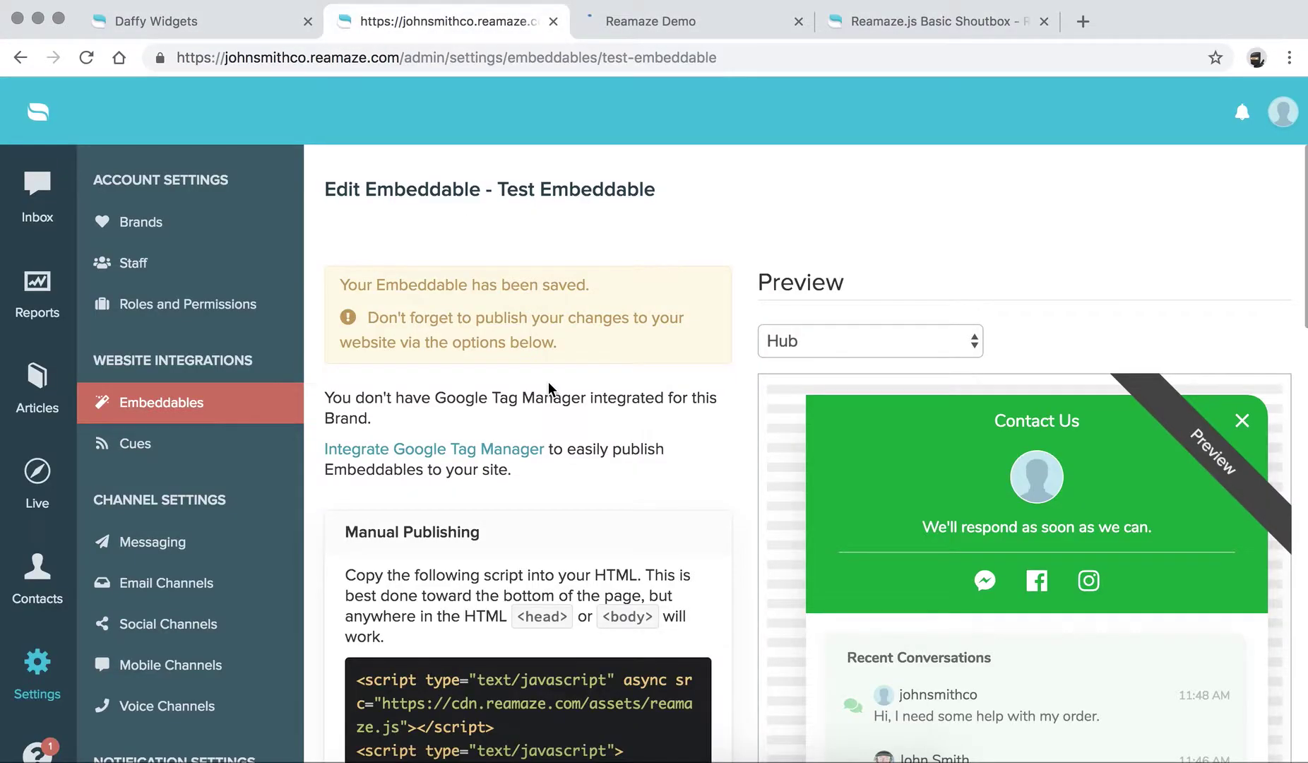